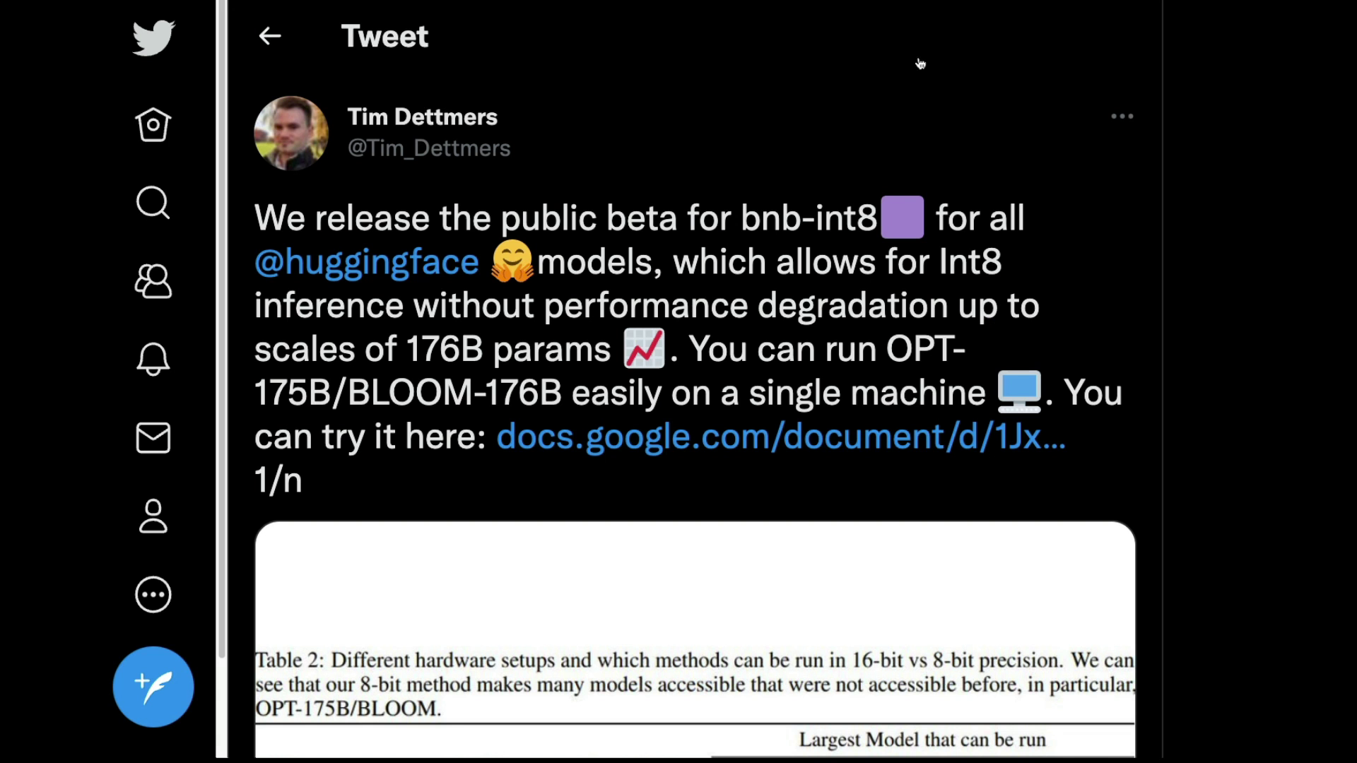
Highlight, then deselect, the BLOOM-176B model name in Tim Dettmers' tweet
{"action": "left_click_drag", "start_coordinate": [562, 393], "coordinate": [316, 399]}
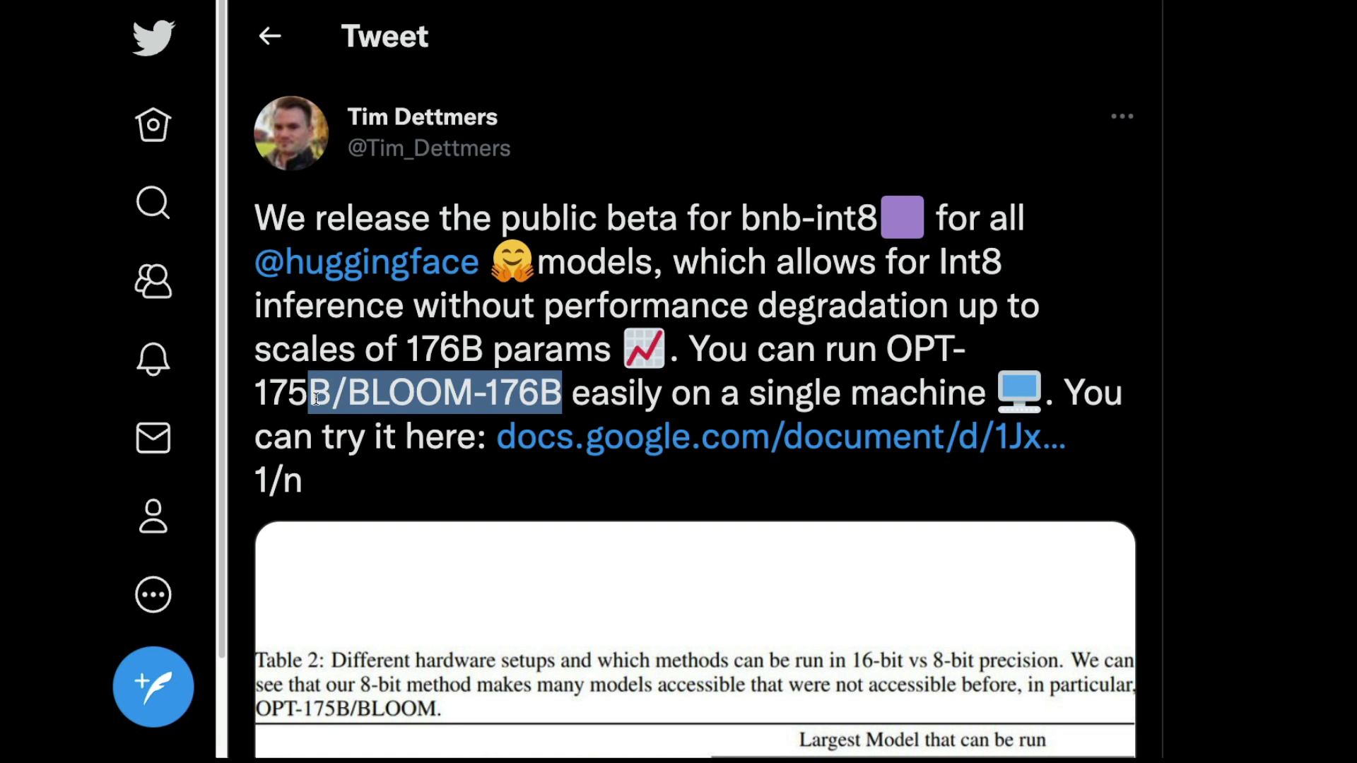
{"action": "left_click", "coordinate": [316, 399]}
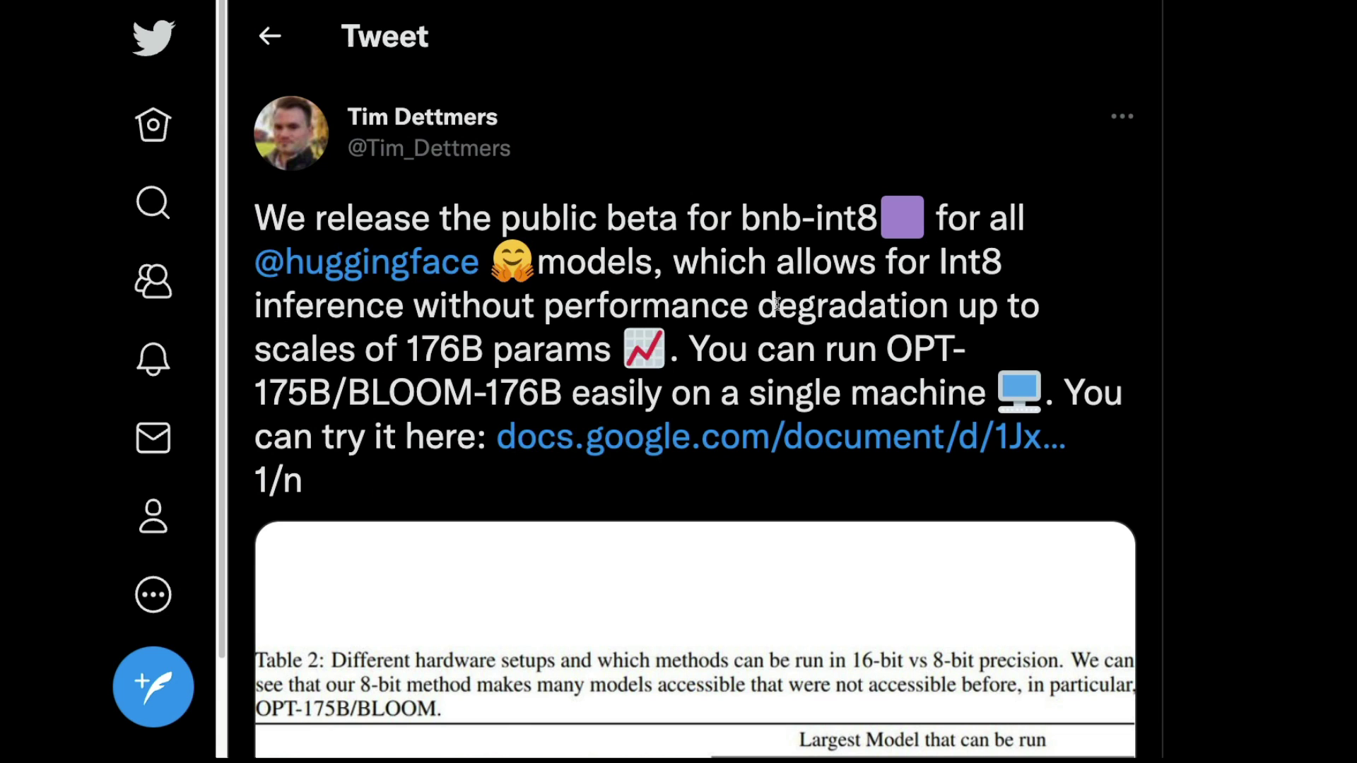
{"action": "scroll", "coordinate": [776, 305], "scroll_direction": "down", "scroll_amount": 3}
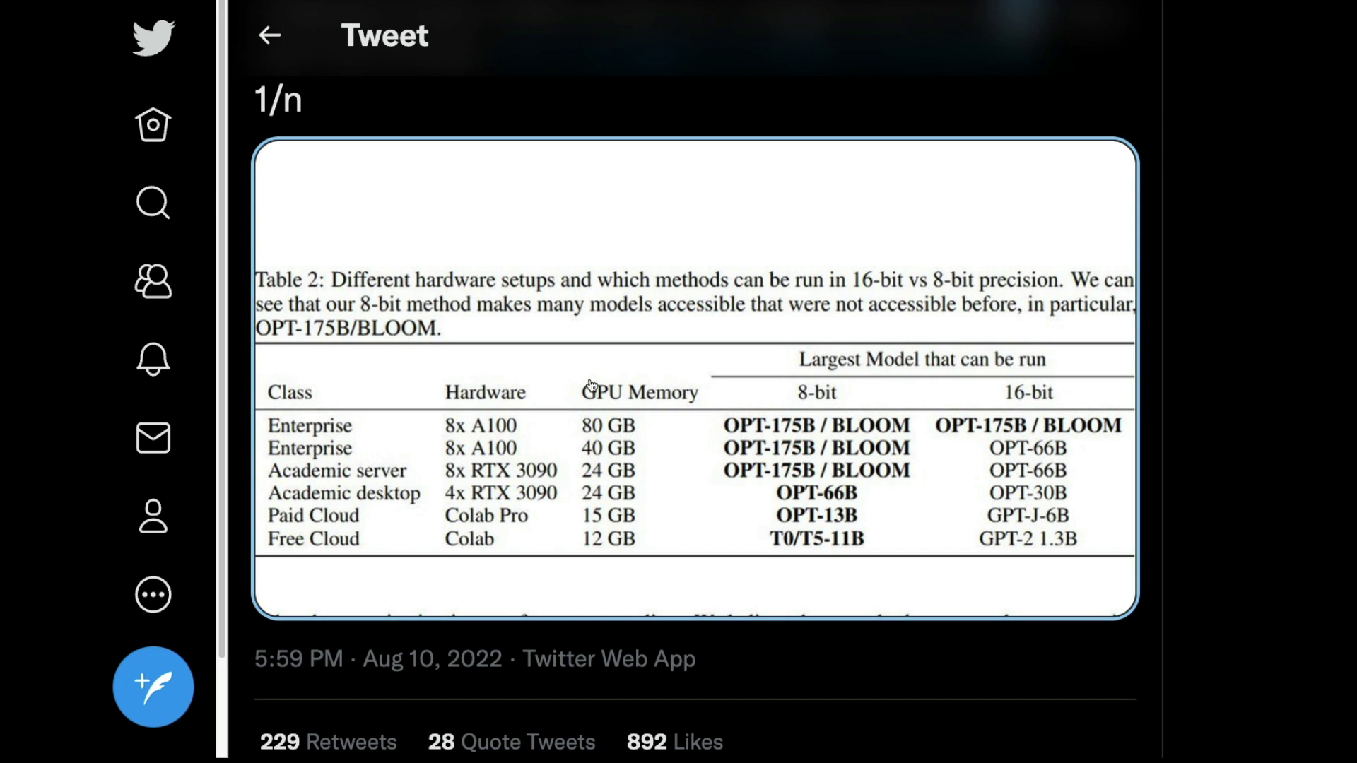
{"action": "scroll", "coordinate": [639, 376], "scroll_direction": "up", "scroll_amount": 3}
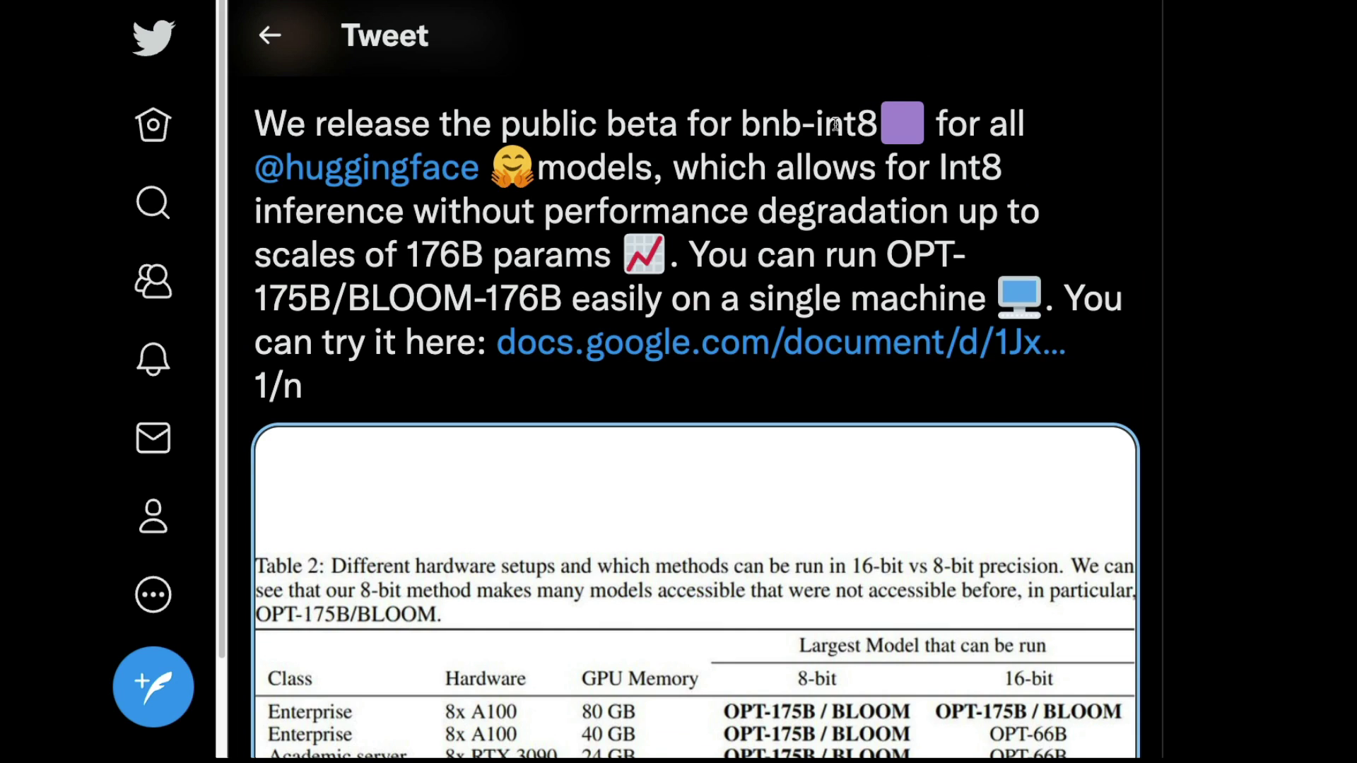
Highlight 'int8' and then the BLOOM-176B model name in the tweet text
{"action": "left_click_drag", "start_coordinate": [816, 125], "coordinate": [880, 125]}
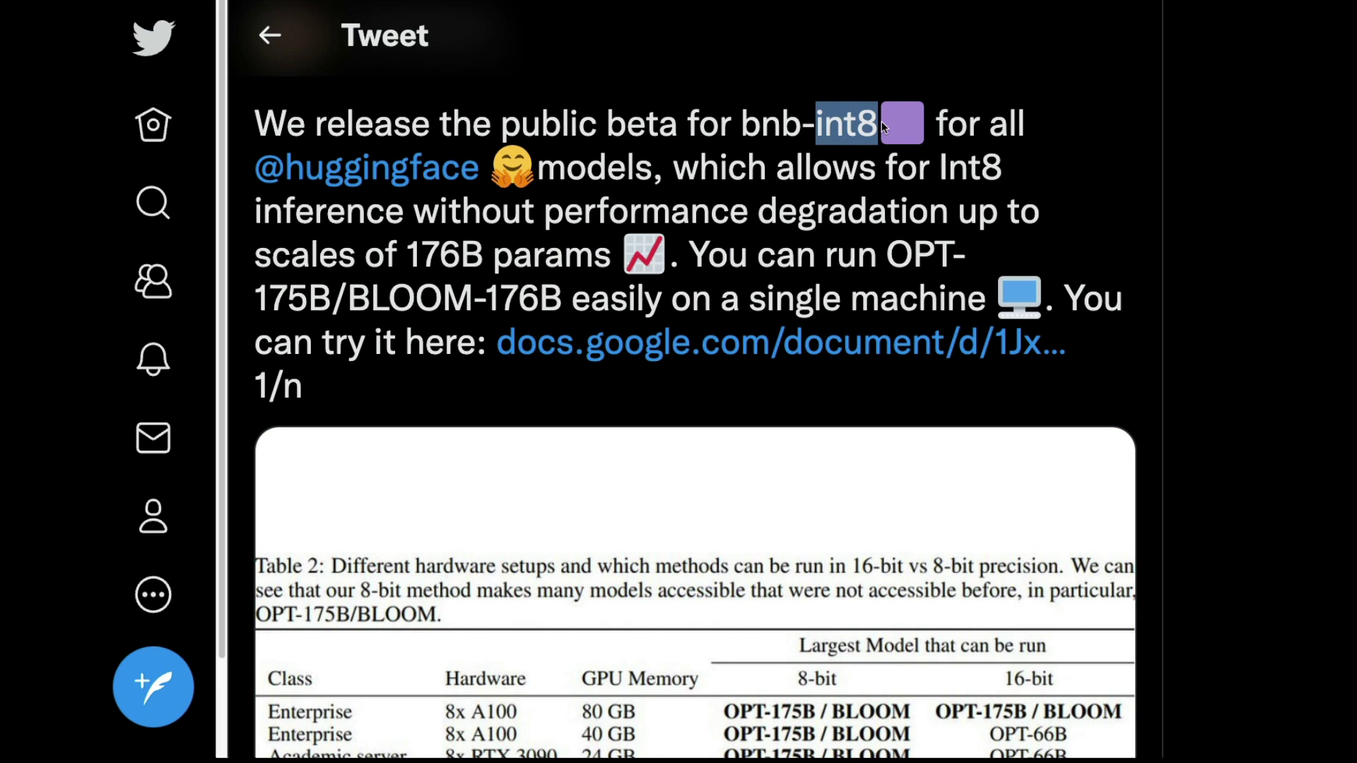
{"action": "left_click", "coordinate": [771, 129]}
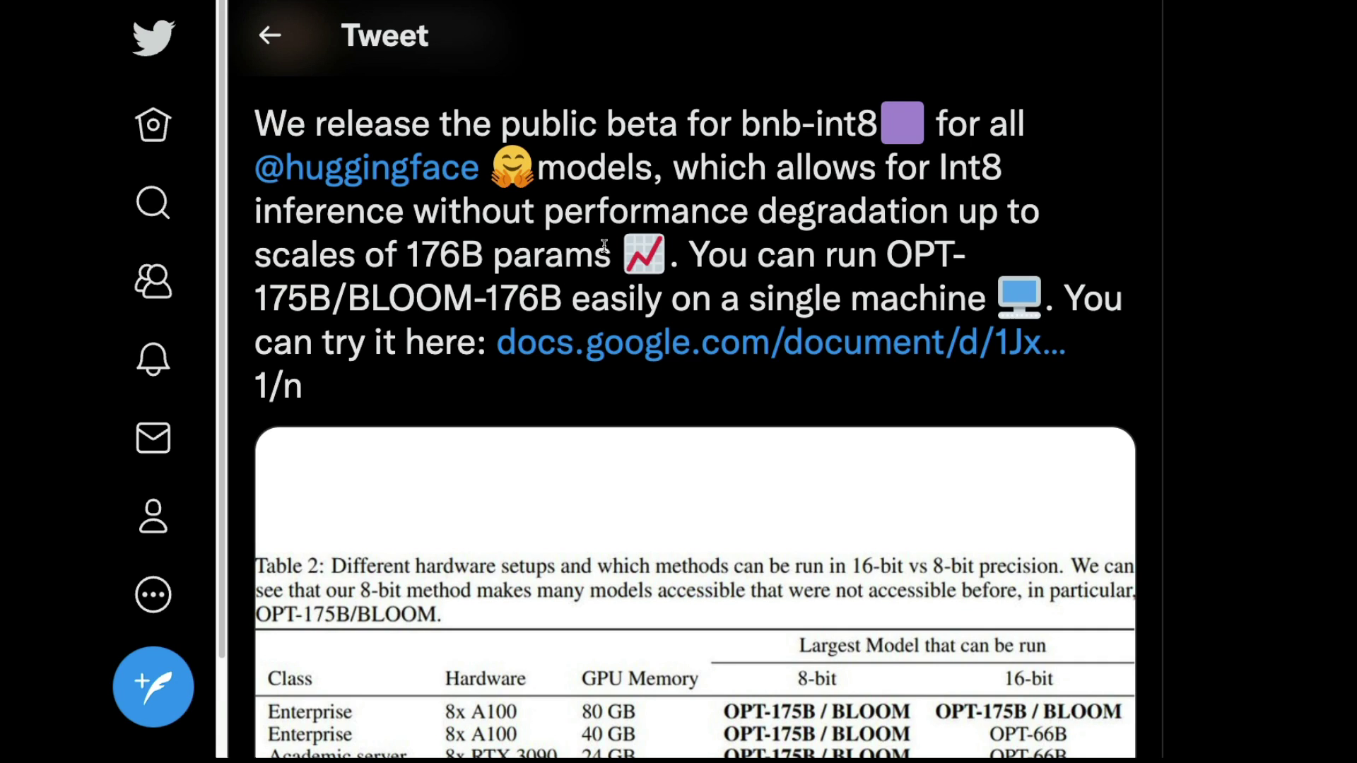
{"action": "mouse_move", "coordinate": [887, 254]}
{"action": "left_mouse_down"}
{"action": "mouse_move", "coordinate": [308, 302]}
{"action": "mouse_move", "coordinate": [569, 309]}
{"action": "left_mouse_up"}
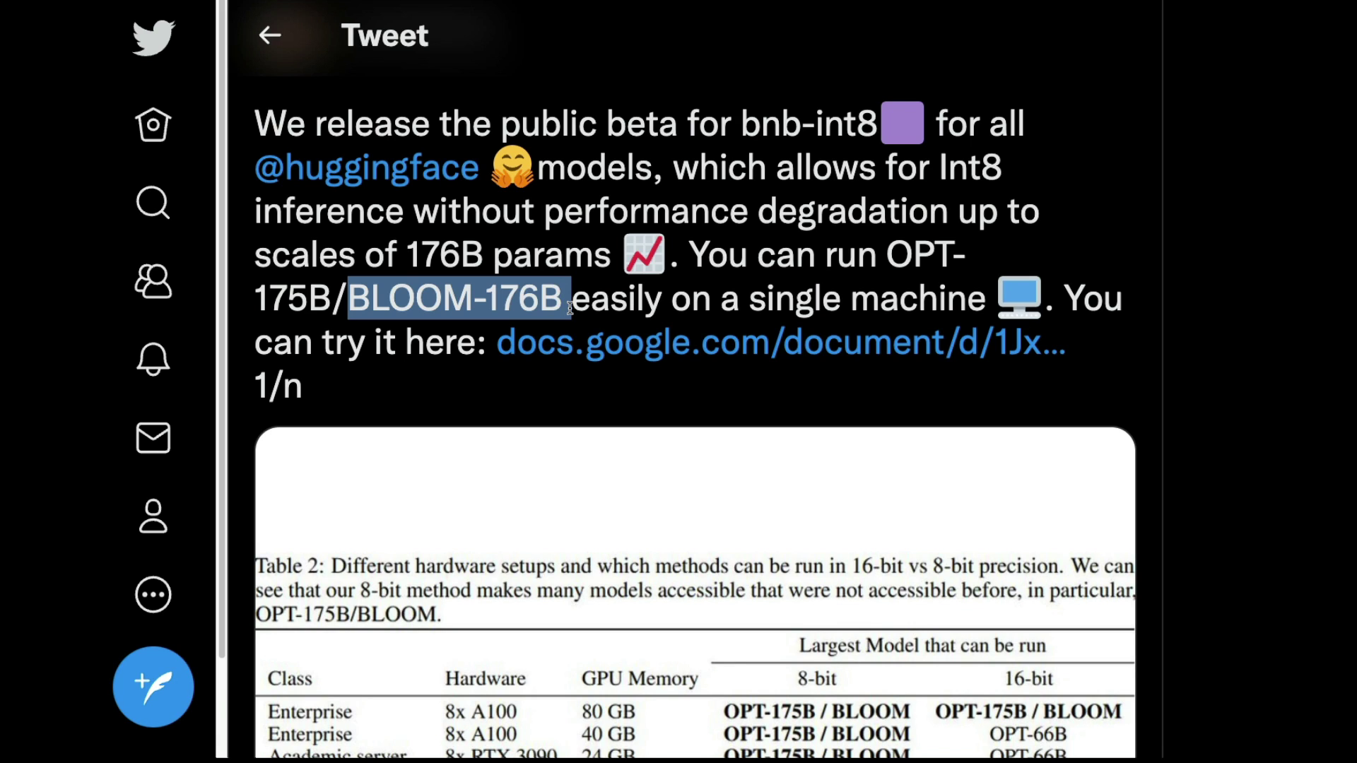
{"action": "scroll", "coordinate": [570, 307], "scroll_direction": "up", "scroll_amount": 1}
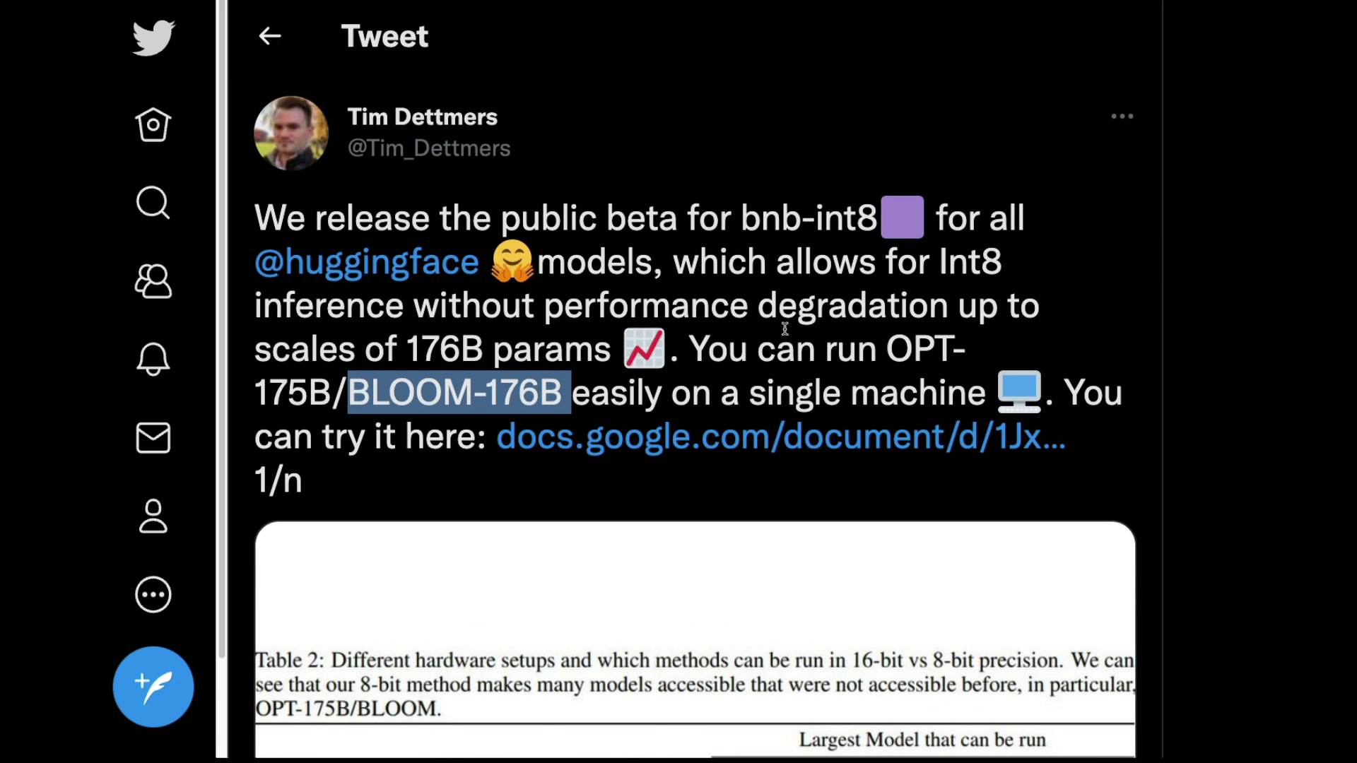
{"action": "scroll", "coordinate": [725, 424], "scroll_direction": "down", "scroll_amount": 3}
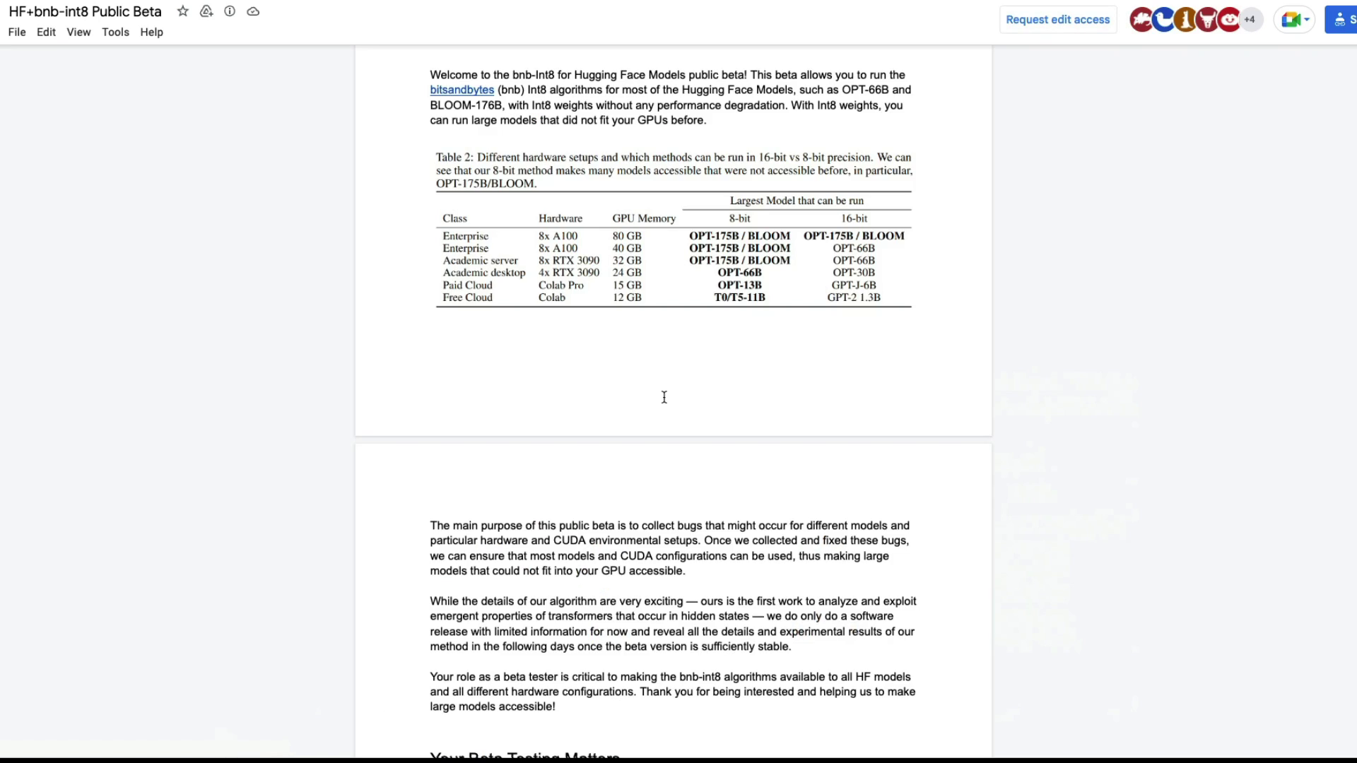
{"action": "scroll", "coordinate": [664, 397], "scroll_direction": "up", "scroll_amount": 5}
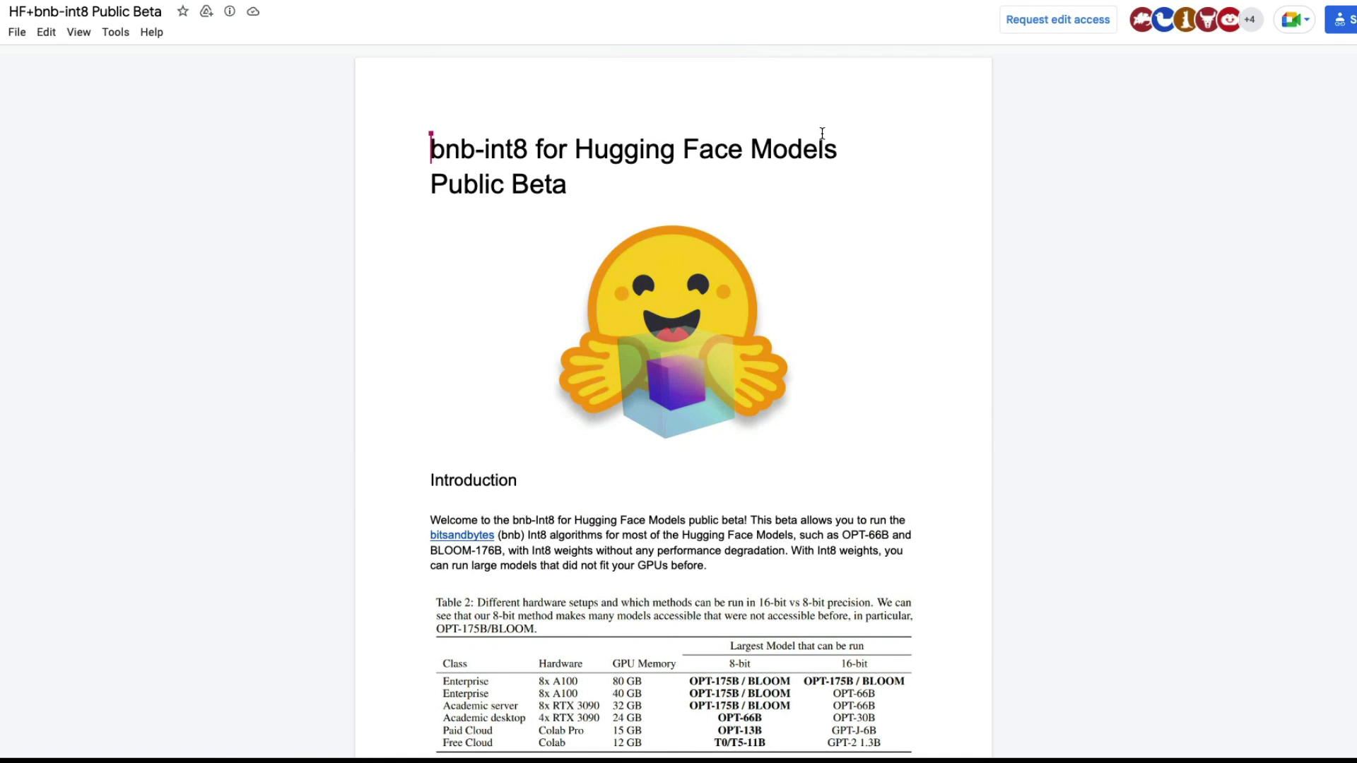
{"action": "scroll", "coordinate": [527, 375], "scroll_direction": "down", "scroll_amount": 5}
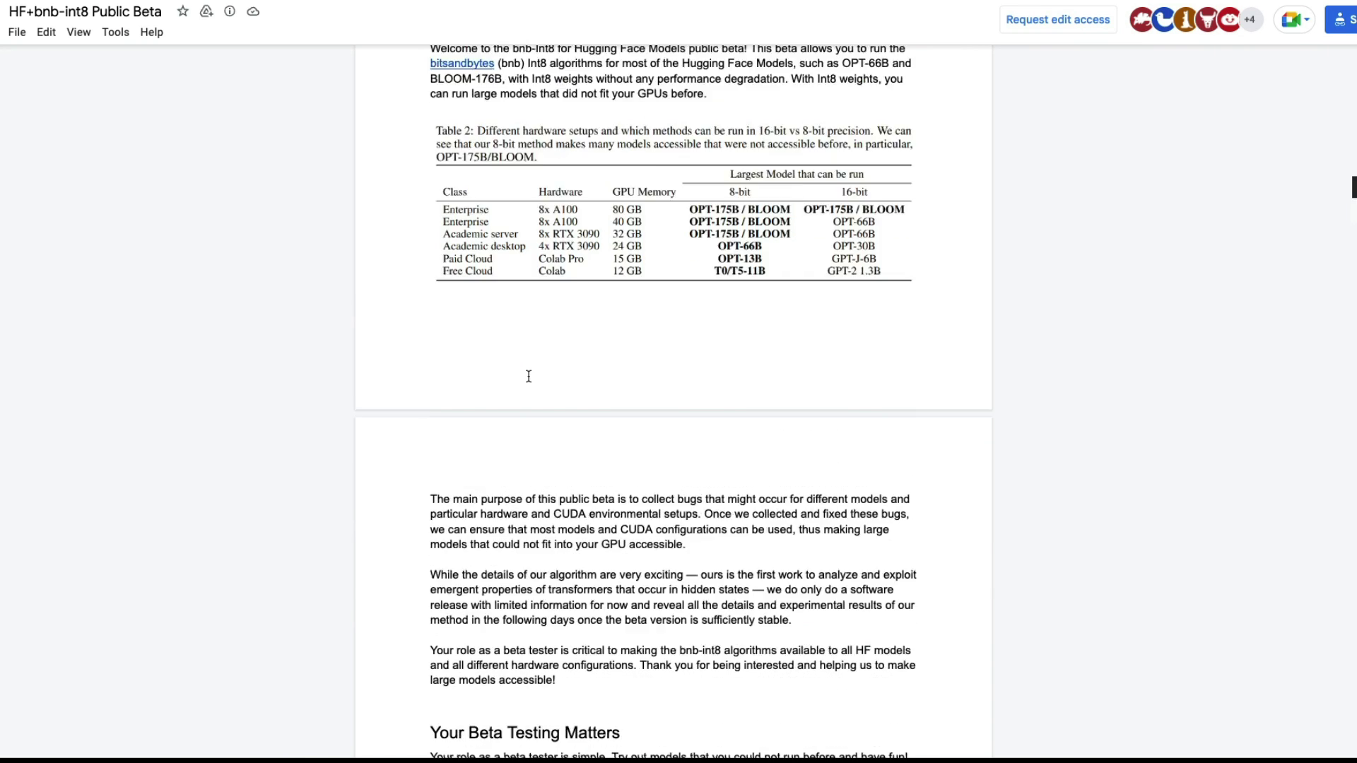
{"action": "scroll", "coordinate": [529, 375], "scroll_direction": "up", "scroll_amount": 2}
{"action": "scroll", "coordinate": [578, 363], "scroll_direction": "down", "scroll_amount": 3}
{"action": "scroll", "coordinate": [658, 386], "scroll_direction": "down", "scroll_amount": 1}
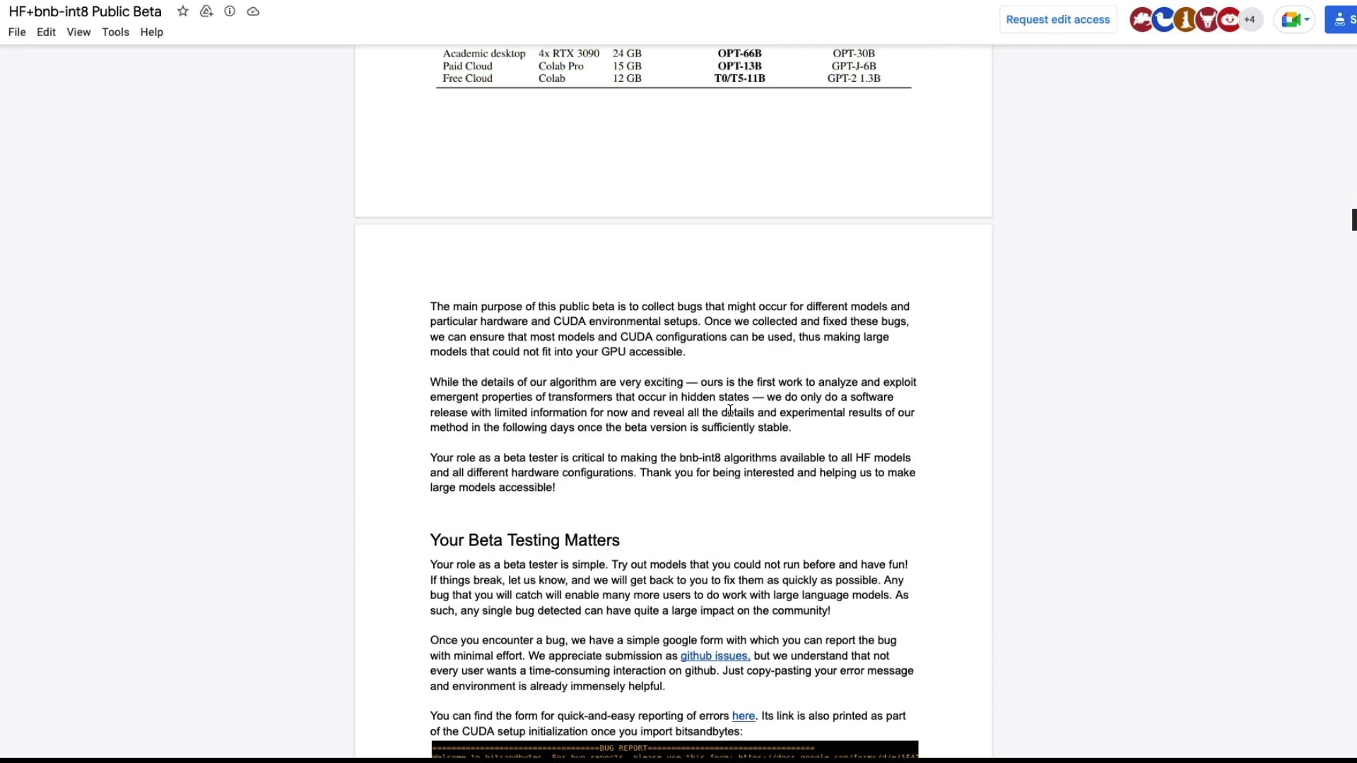
{"action": "scroll", "coordinate": [730, 411], "scroll_direction": "down", "scroll_amount": 3}
{"action": "scroll", "coordinate": [706, 349], "scroll_direction": "down", "scroll_amount": 5}
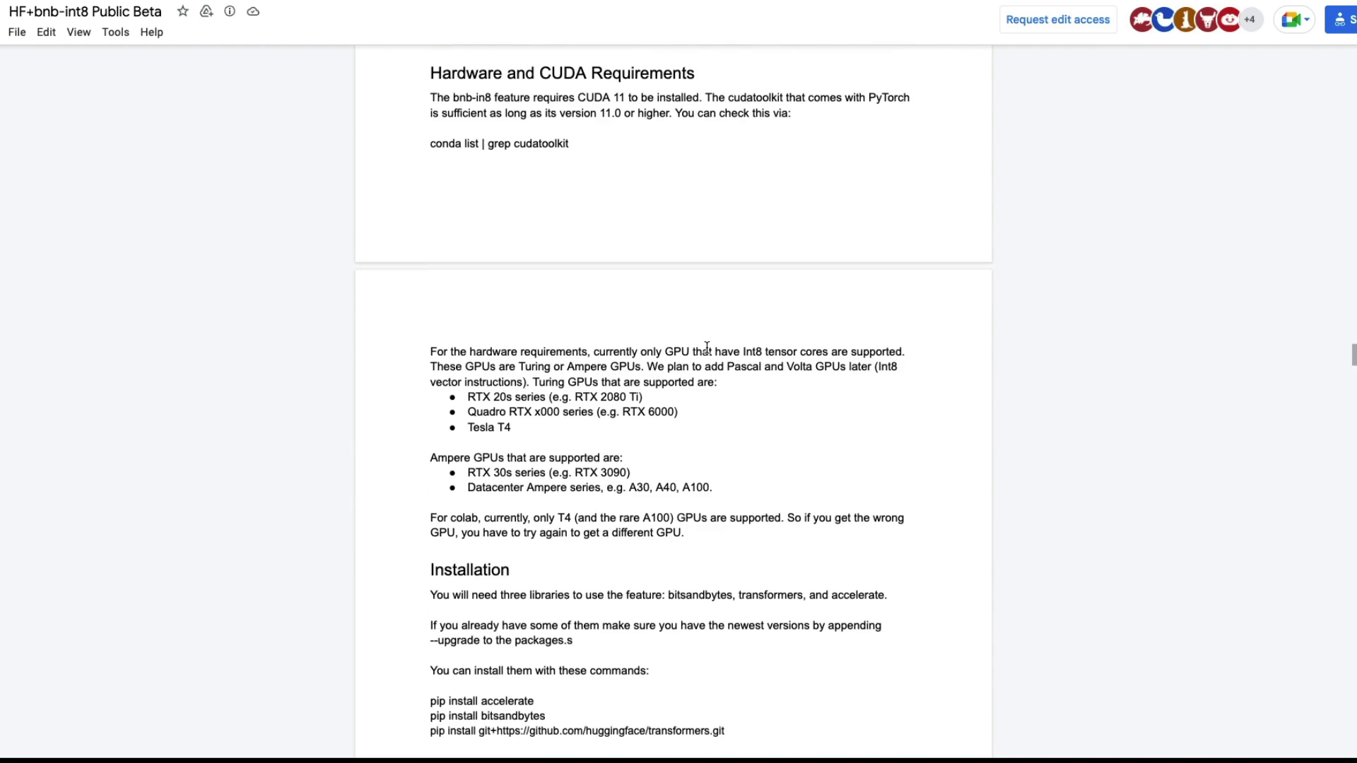
{"action": "scroll", "coordinate": [706, 348], "scroll_direction": "down", "scroll_amount": 3}
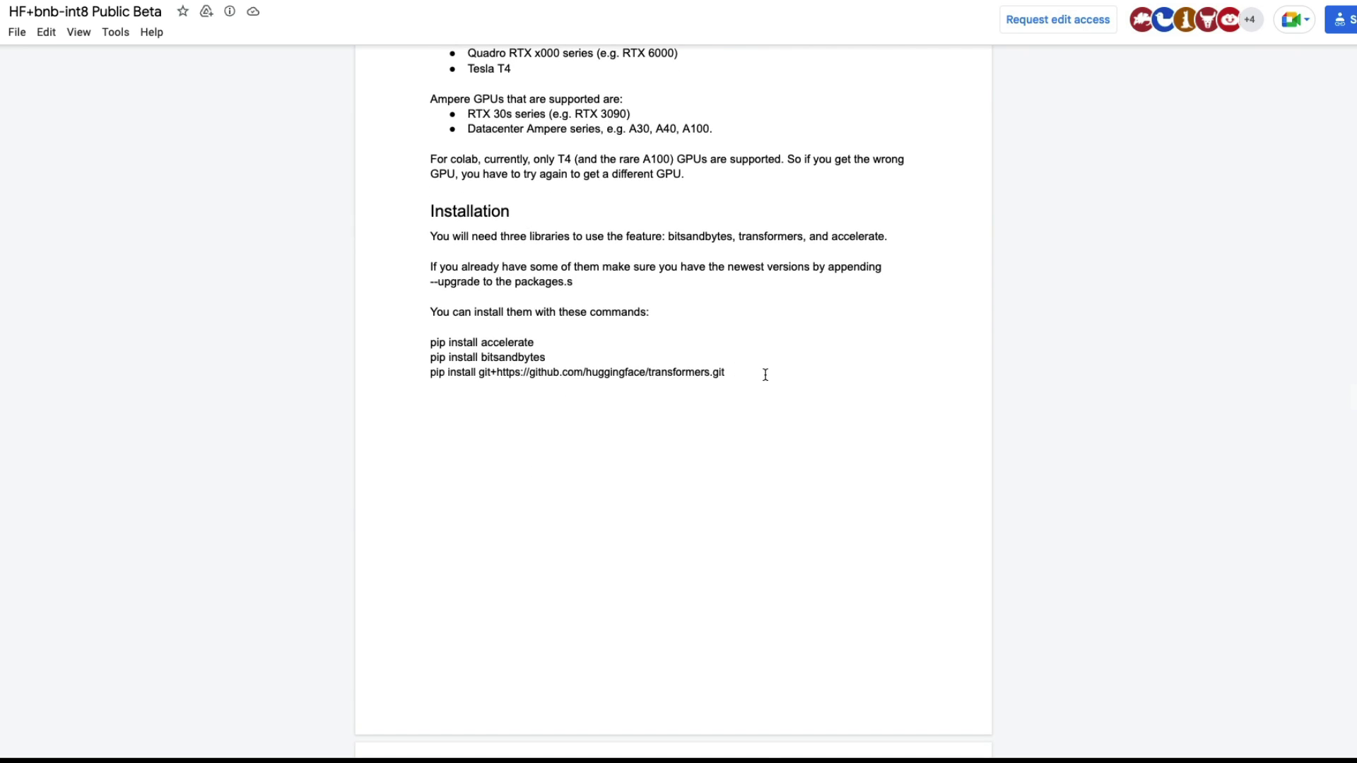
{"action": "scroll", "coordinate": [765, 374], "scroll_direction": "down", "scroll_amount": 4}
{"action": "scroll", "coordinate": [765, 374], "scroll_direction": "down", "scroll_amount": 1}
{"action": "scroll", "coordinate": [766, 376], "scroll_direction": "down", "scroll_amount": 8}
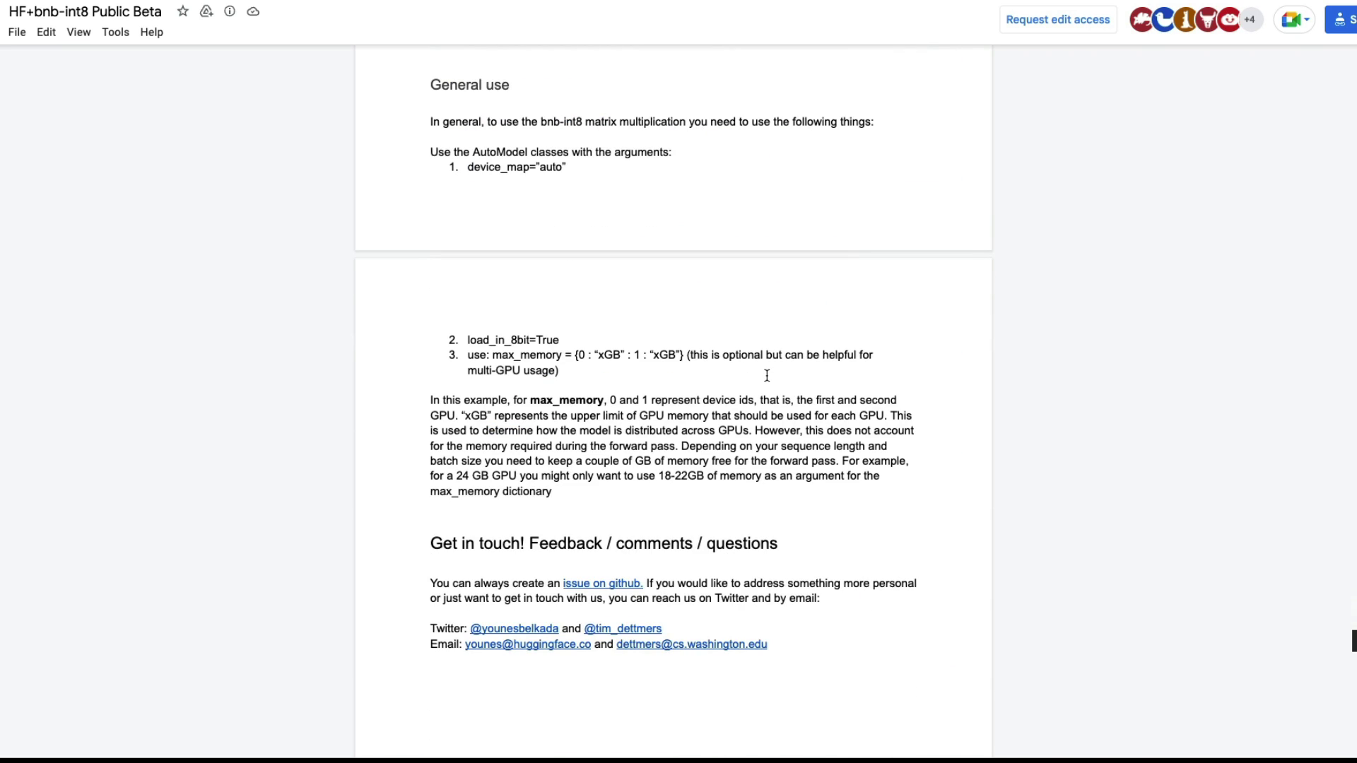
{"action": "scroll", "coordinate": [766, 376], "scroll_direction": "up", "scroll_amount": 2}
{"action": "scroll", "coordinate": [767, 375], "scroll_direction": "up", "scroll_amount": 1}
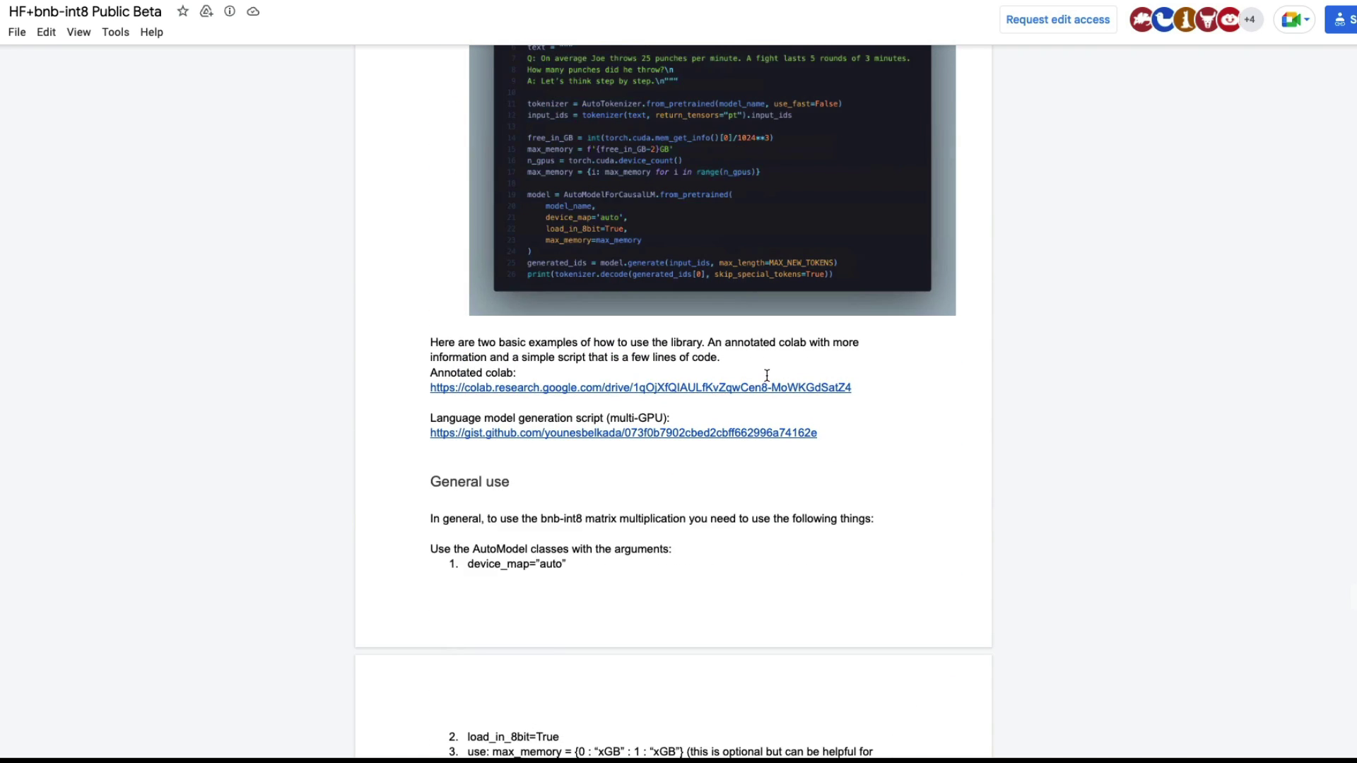
{"action": "scroll", "coordinate": [767, 375], "scroll_direction": "up", "scroll_amount": 1}
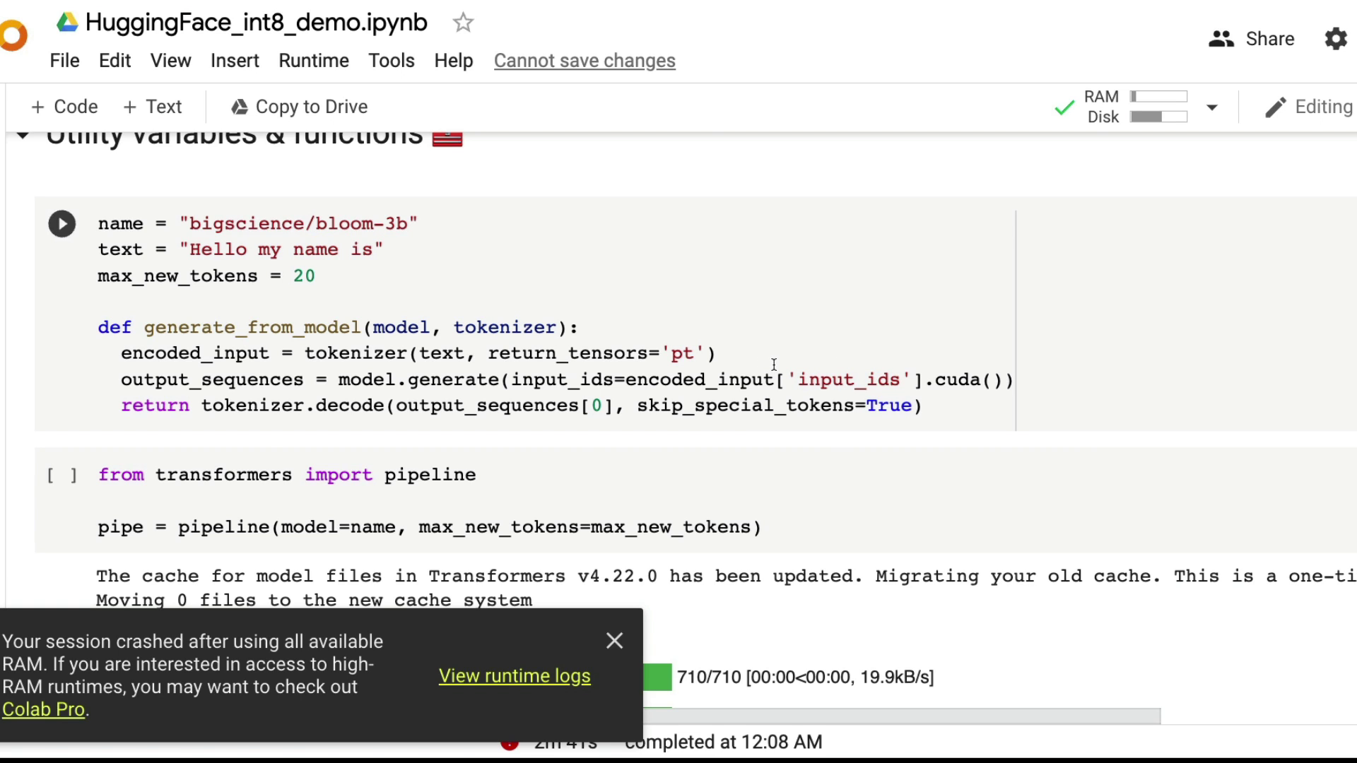
Check the runtime type without changes, then clear the 6.01G download-size highlight
{"action": "left_click", "coordinate": [314, 61]}
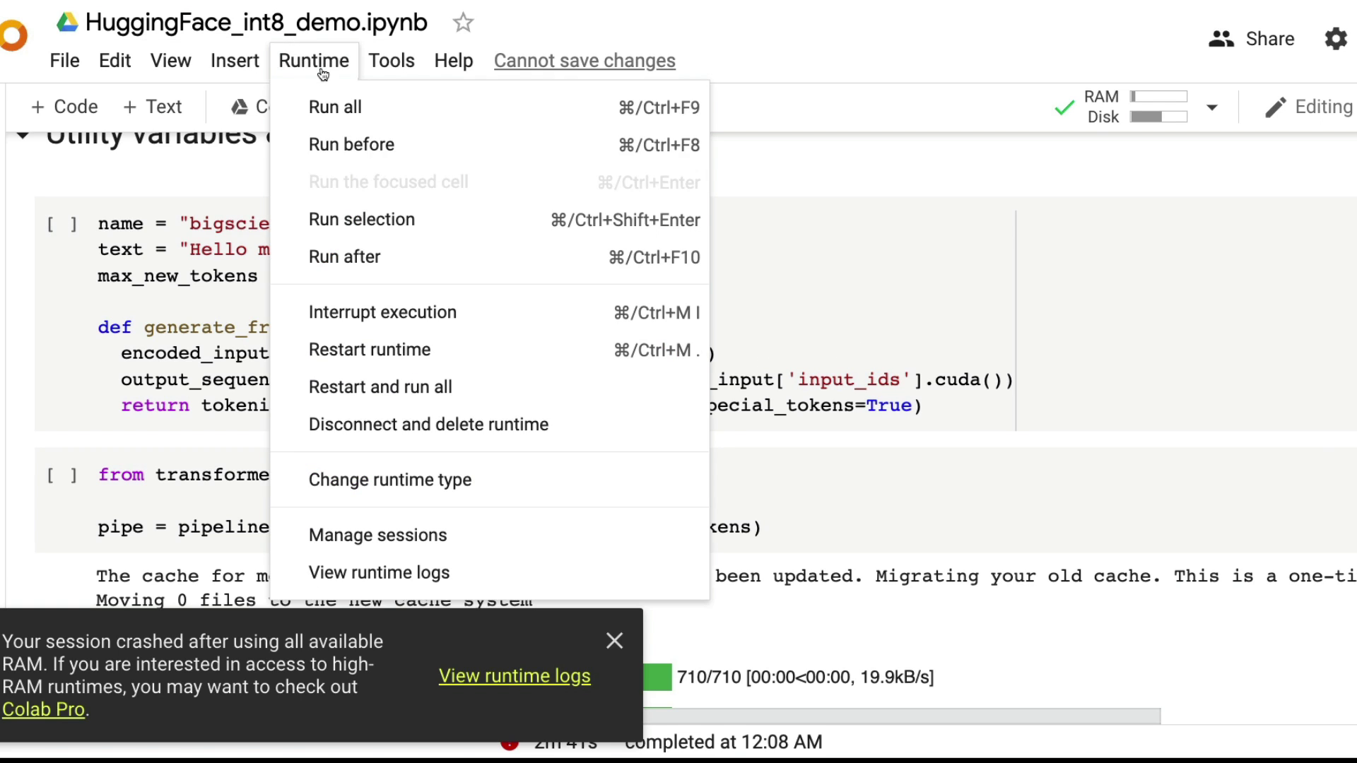
{"action": "left_click", "coordinate": [411, 486]}
{"action": "left_click", "coordinate": [812, 597]}
{"action": "scroll", "coordinate": [636, 387], "scroll_direction": "up", "scroll_amount": 5}
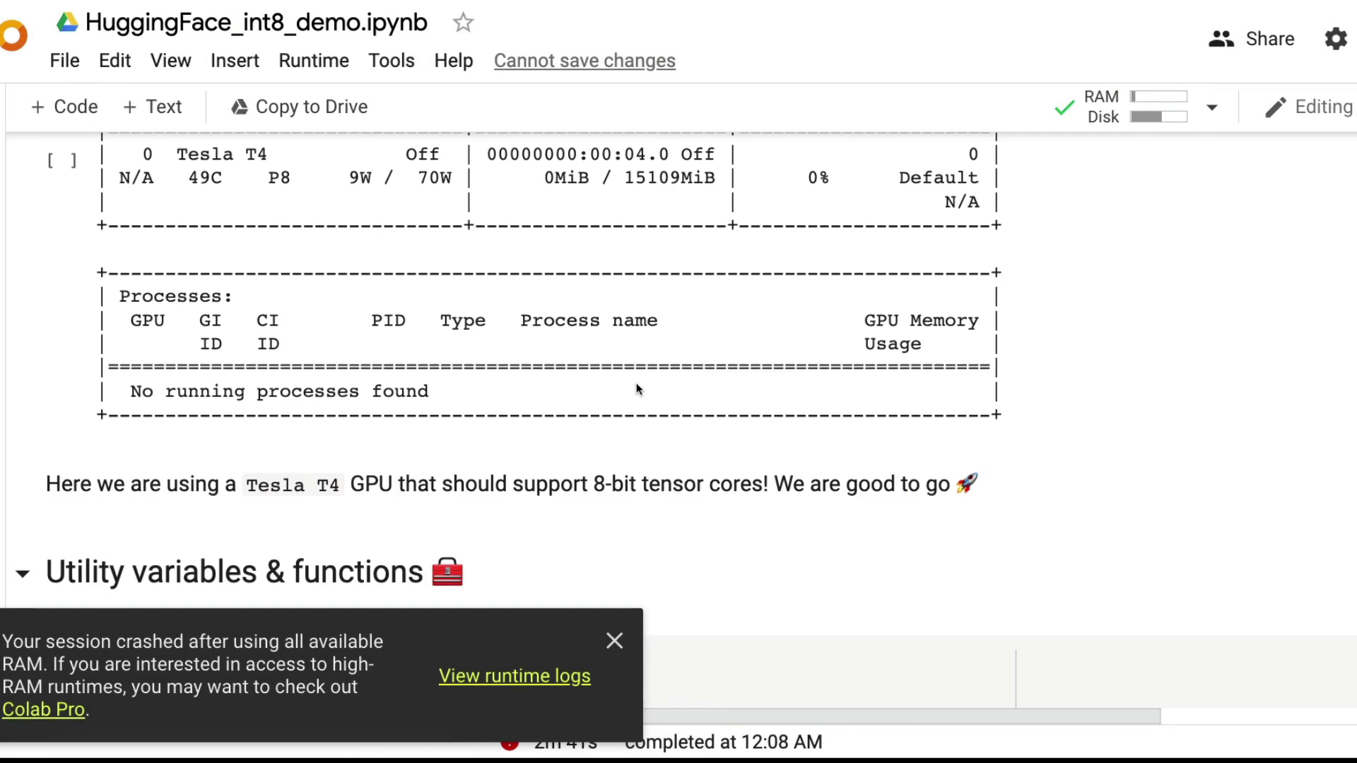
{"action": "scroll", "coordinate": [636, 384], "scroll_direction": "up", "scroll_amount": 3}
{"action": "scroll", "coordinate": [636, 384], "scroll_direction": "up", "scroll_amount": 2}
{"action": "scroll", "coordinate": [637, 384], "scroll_direction": "up", "scroll_amount": 3}
{"action": "scroll", "coordinate": [636, 385], "scroll_direction": "up", "scroll_amount": 3}
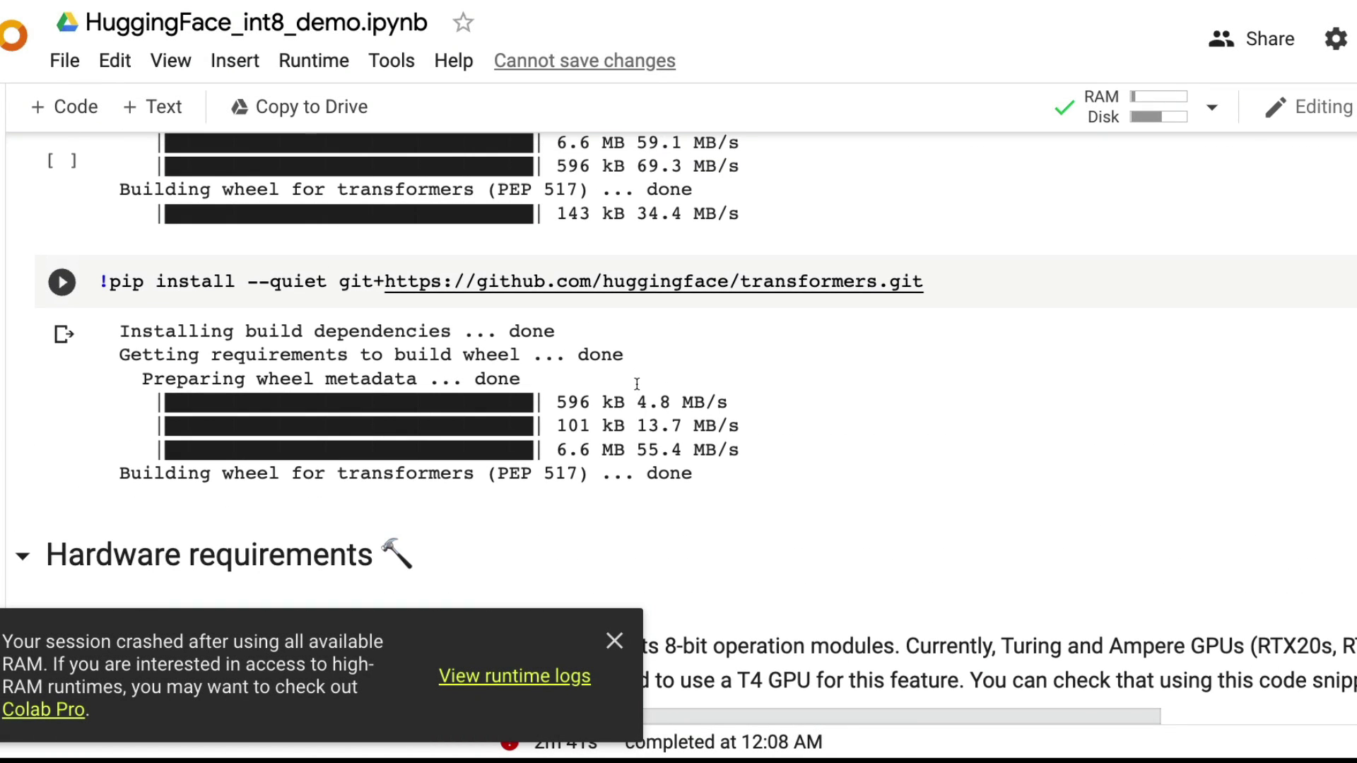
{"action": "mouse_move", "coordinate": [947, 288]}
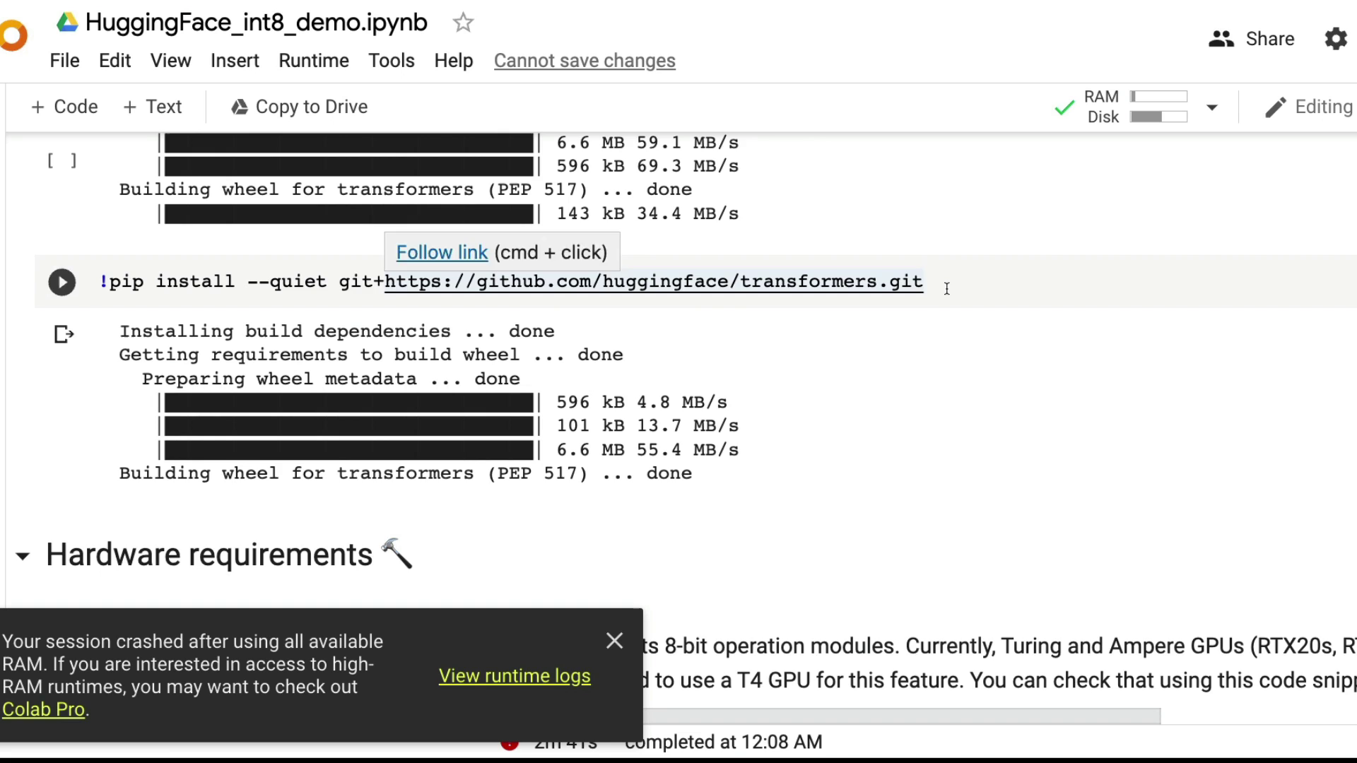
{"action": "scroll", "coordinate": [945, 288], "scroll_direction": "down", "scroll_amount": 3}
{"action": "scroll", "coordinate": [945, 288], "scroll_direction": "down", "scroll_amount": 3}
{"action": "scroll", "coordinate": [946, 291], "scroll_direction": "down", "scroll_amount": 1}
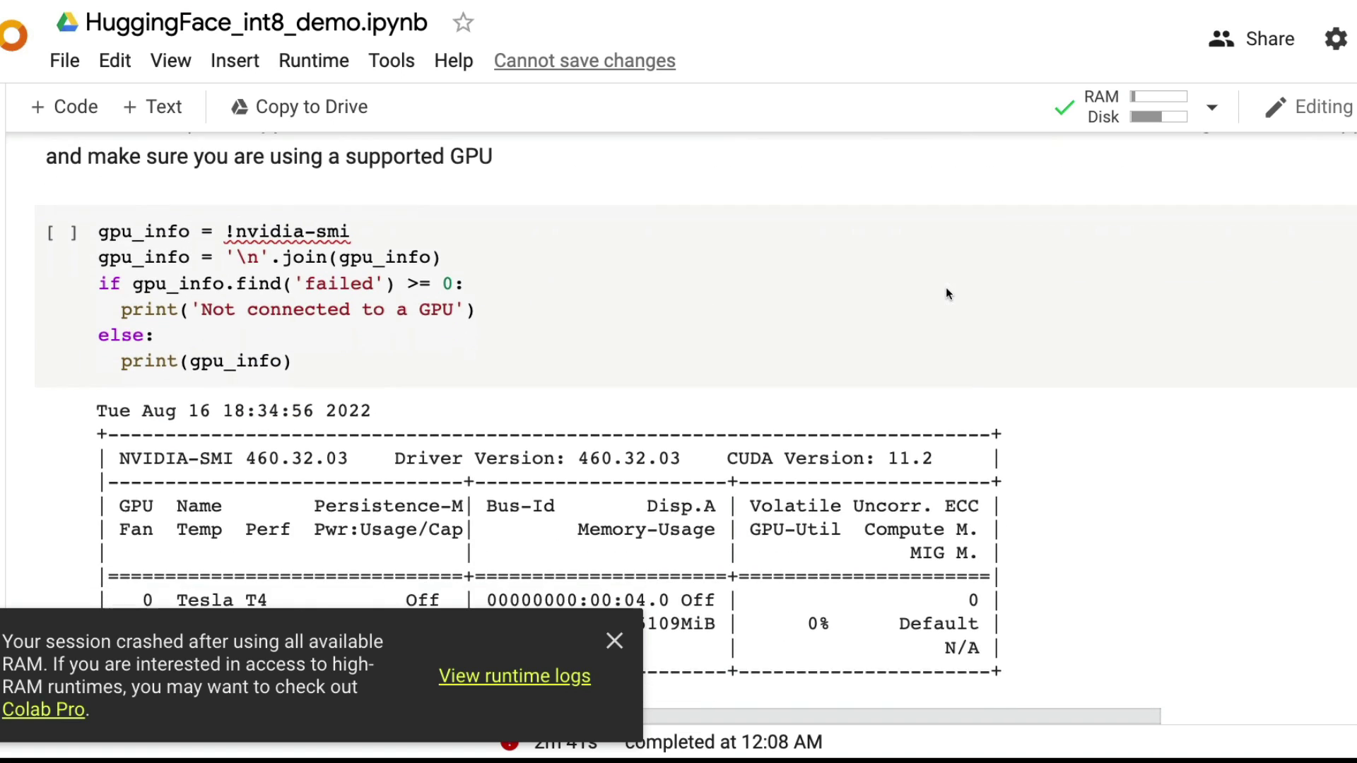
{"action": "scroll", "coordinate": [901, 292], "scroll_direction": "down", "scroll_amount": 1}
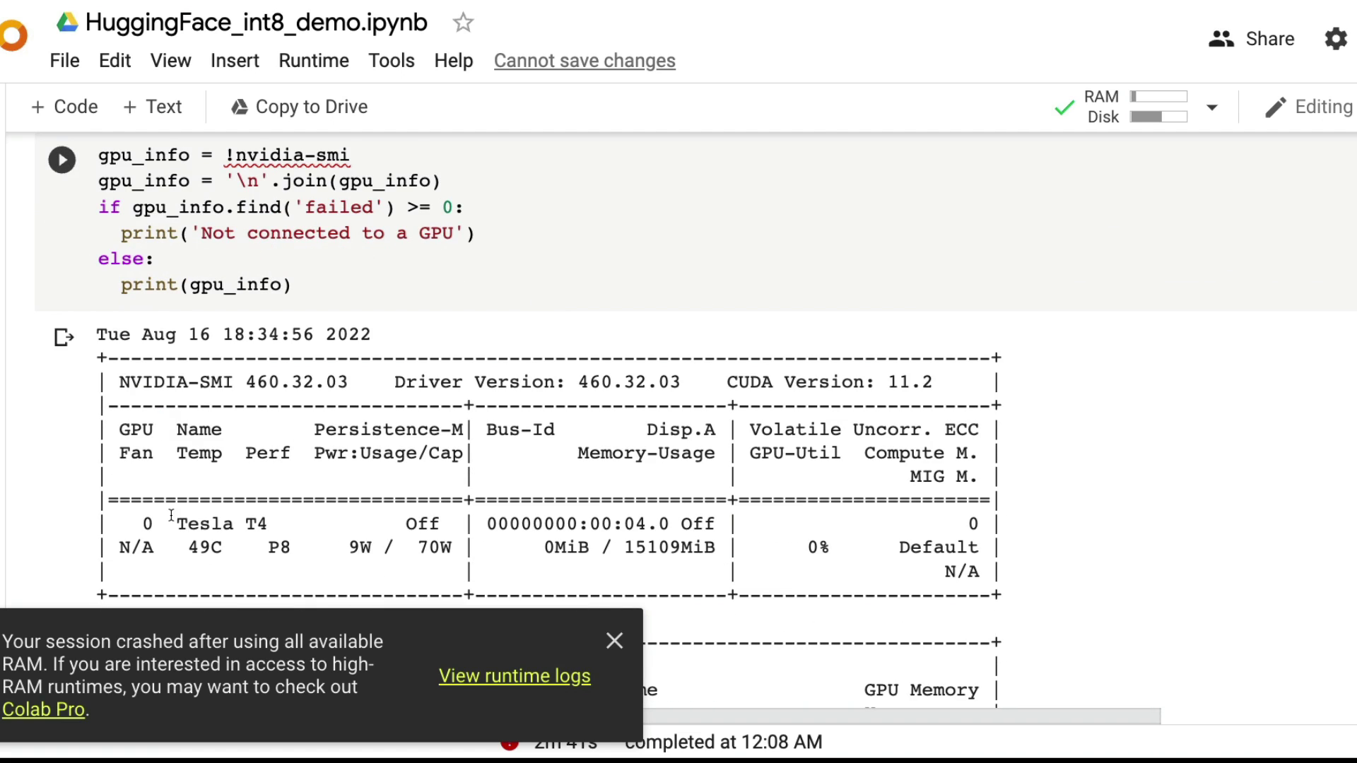
{"action": "scroll", "coordinate": [451, 507], "scroll_direction": "down", "scroll_amount": 3}
{"action": "scroll", "coordinate": [451, 506], "scroll_direction": "down", "scroll_amount": 3}
{"action": "scroll", "coordinate": [457, 498], "scroll_direction": "down", "scroll_amount": 1}
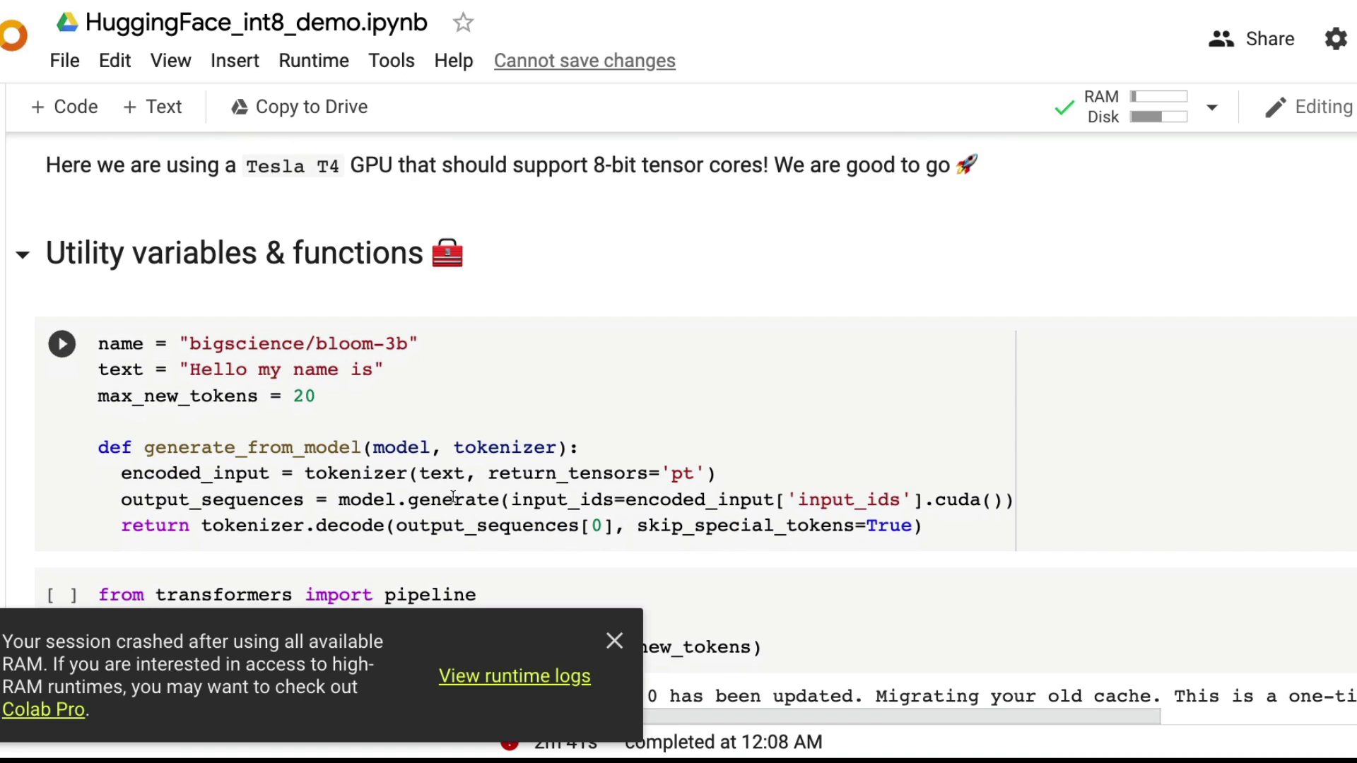
{"action": "scroll", "coordinate": [475, 499], "scroll_direction": "down", "scroll_amount": 1}
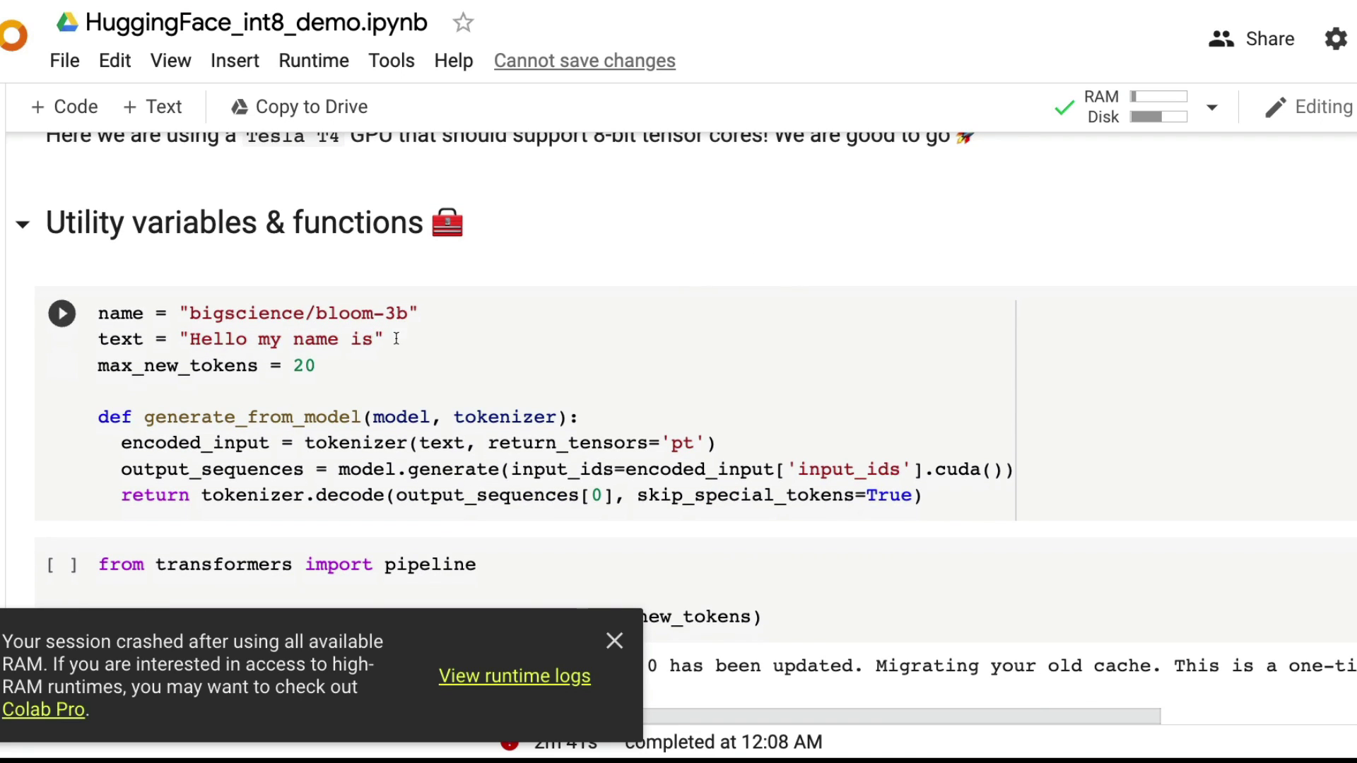
{"action": "scroll", "coordinate": [498, 382], "scroll_direction": "down", "scroll_amount": 3}
{"action": "scroll", "coordinate": [488, 350], "scroll_direction": "down", "scroll_amount": 1}
{"action": "scroll", "coordinate": [461, 444], "scroll_direction": "down", "scroll_amount": 3}
{"action": "scroll", "coordinate": [462, 444], "scroll_direction": "down", "scroll_amount": 2}
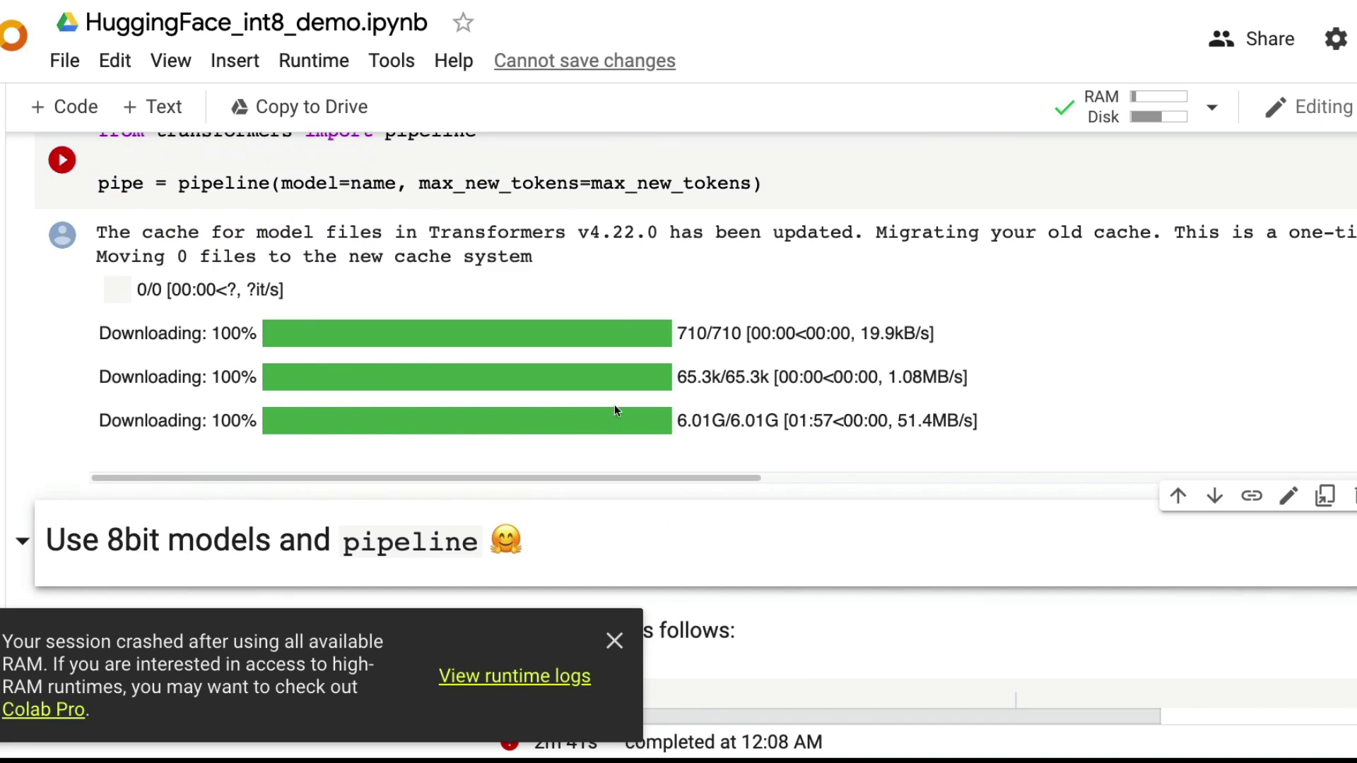
{"action": "left_click_drag", "start_coordinate": [685, 420], "coordinate": [796, 421]}
{"action": "left_click", "coordinate": [795, 421]}
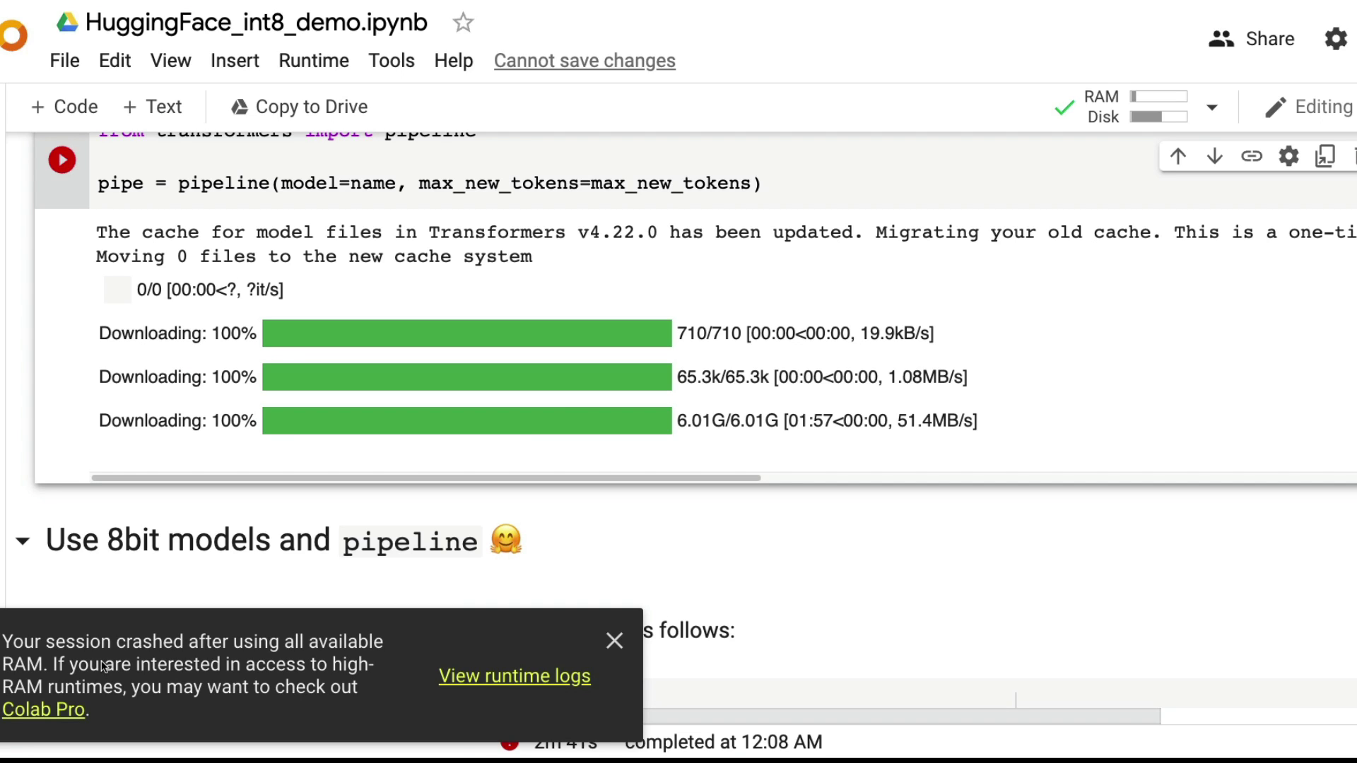
{"action": "scroll", "coordinate": [876, 578], "scroll_direction": "down", "scroll_amount": 3}
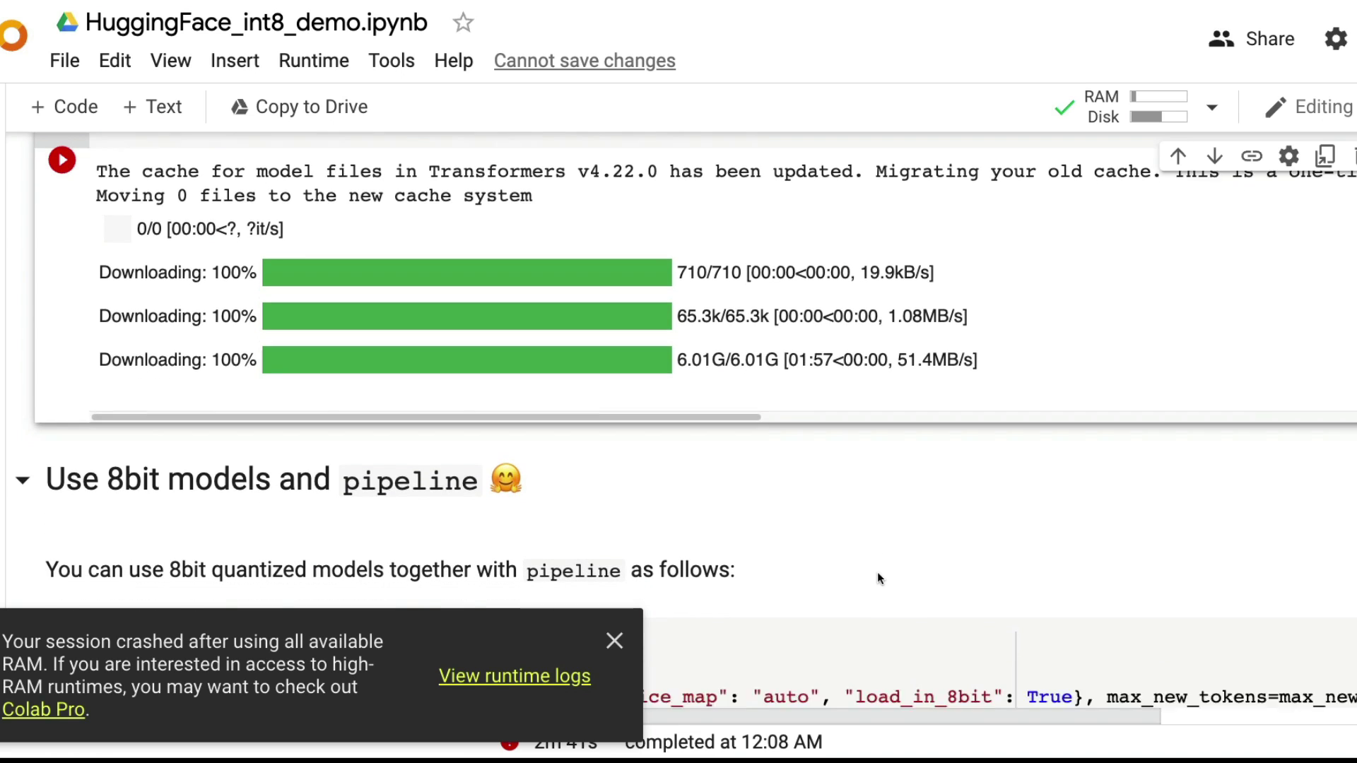
{"action": "scroll", "coordinate": [876, 578], "scroll_direction": "up", "scroll_amount": 5}
{"action": "scroll", "coordinate": [879, 574], "scroll_direction": "up", "scroll_amount": 1}
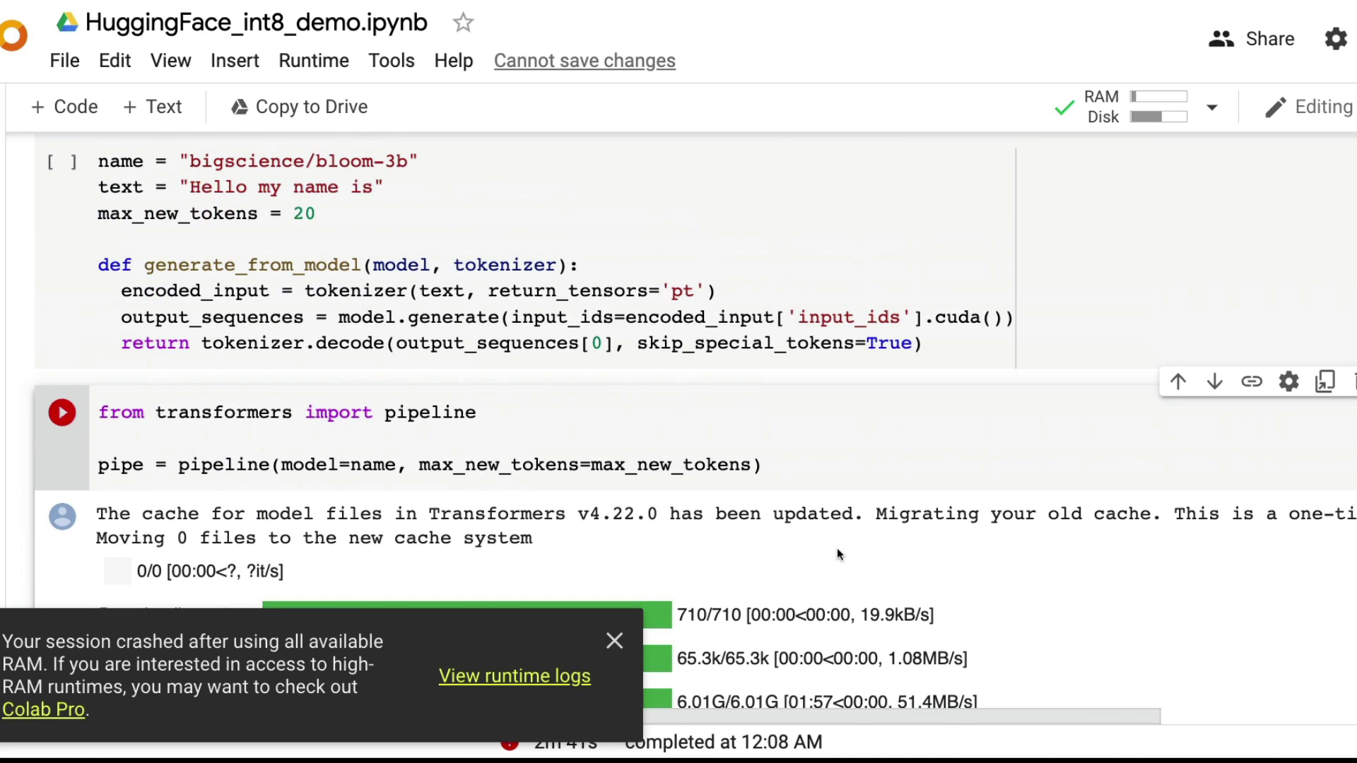
{"action": "scroll", "coordinate": [680, 529], "scroll_direction": "up", "scroll_amount": 3}
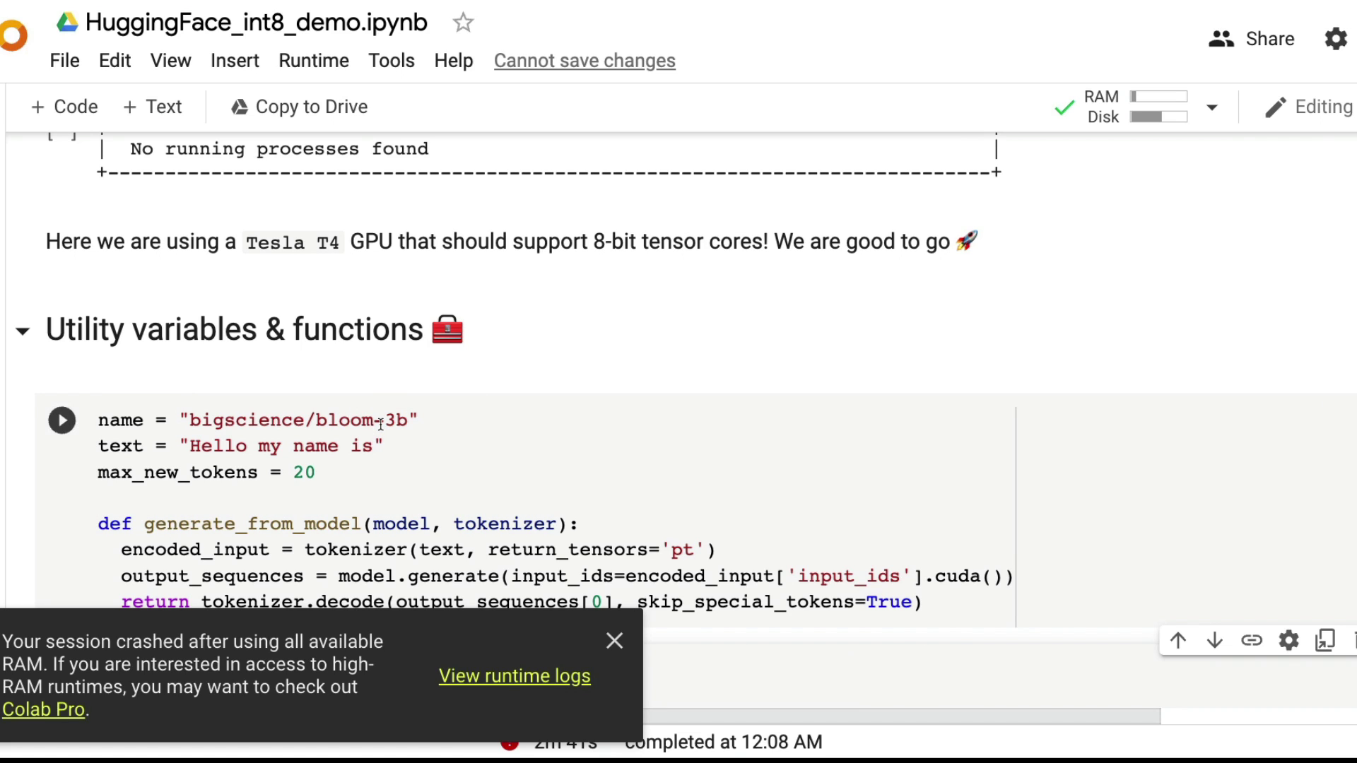
{"action": "scroll", "coordinate": [381, 422], "scroll_direction": "up", "scroll_amount": 1}
{"action": "scroll", "coordinate": [414, 480], "scroll_direction": "up", "scroll_amount": 1}
{"action": "scroll", "coordinate": [414, 481], "scroll_direction": "up", "scroll_amount": 2}
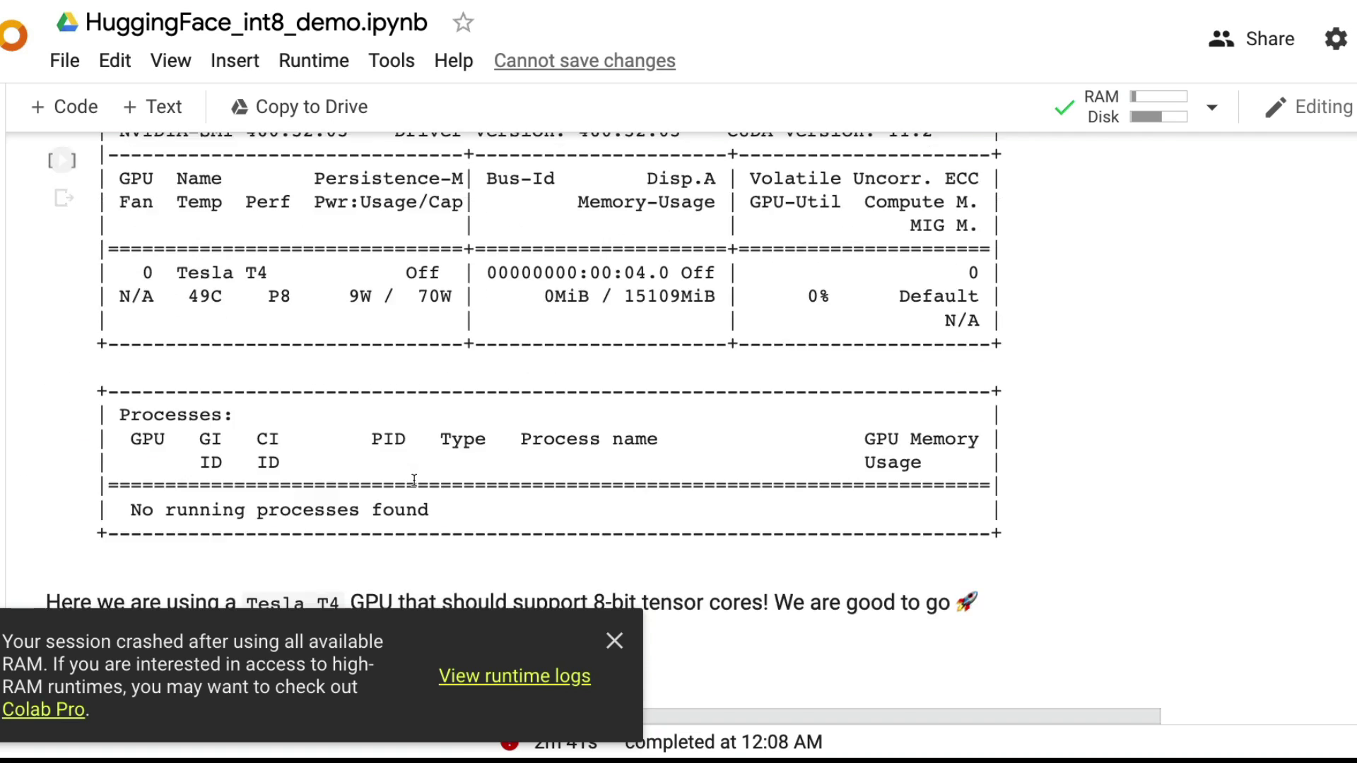
{"action": "scroll", "coordinate": [414, 480], "scroll_direction": "up", "scroll_amount": 5}
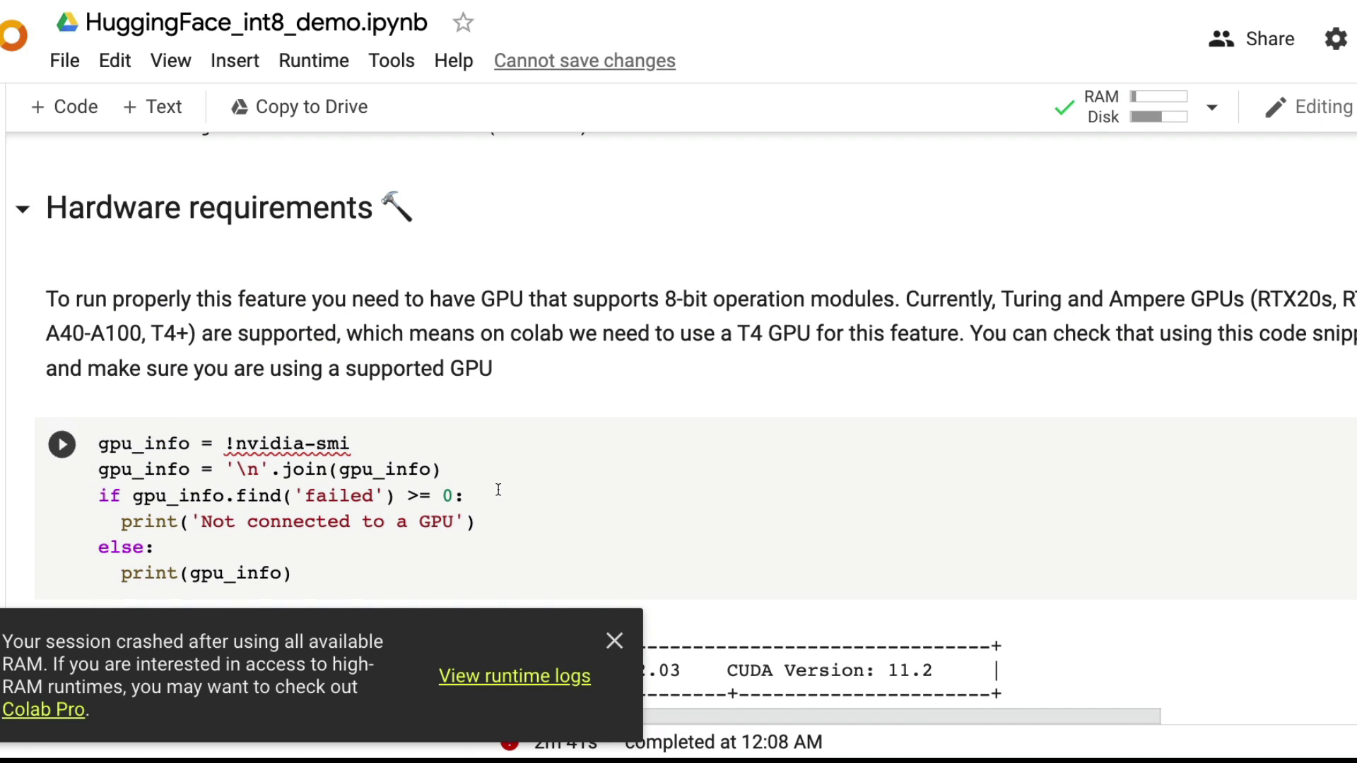
{"action": "scroll", "coordinate": [497, 490], "scroll_direction": "down", "scroll_amount": 3}
{"action": "scroll", "coordinate": [497, 491], "scroll_direction": "down", "scroll_amount": 4}
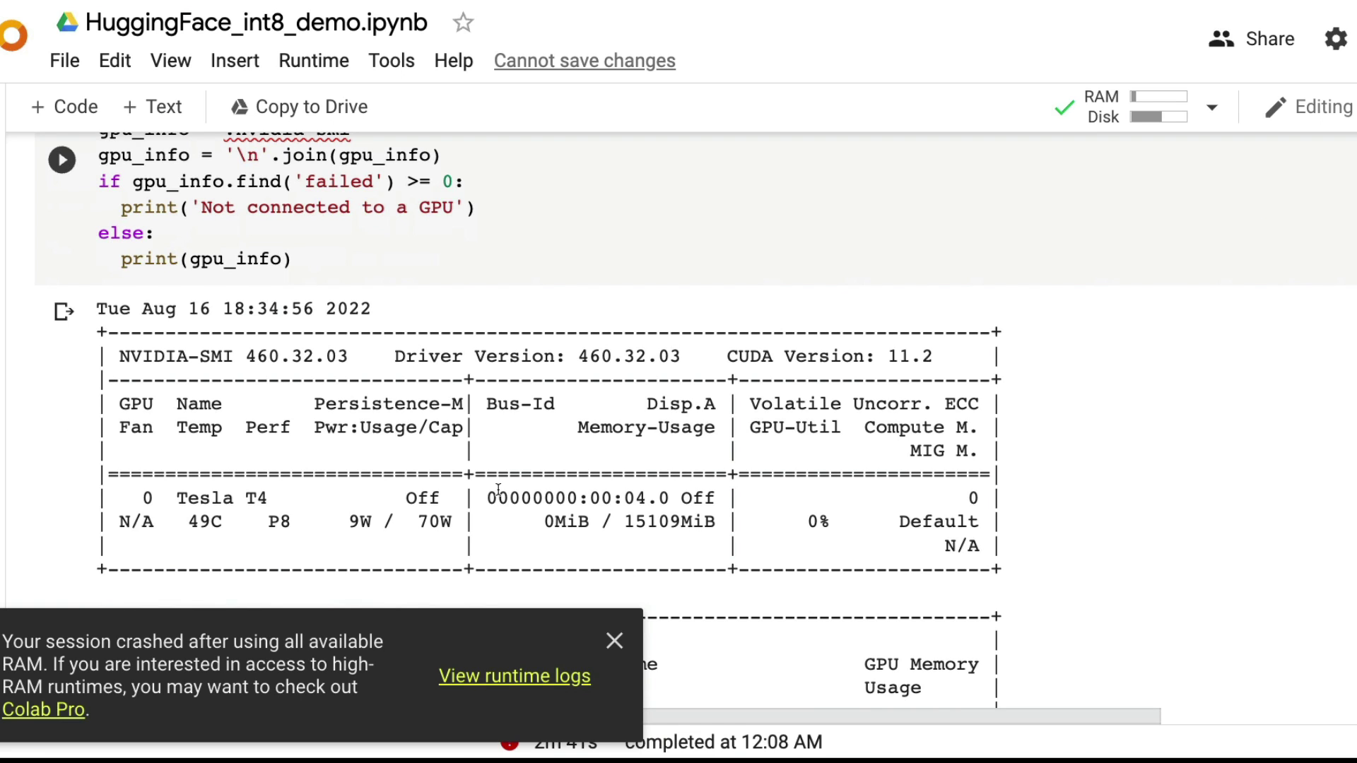
{"action": "scroll", "coordinate": [497, 489], "scroll_direction": "up", "scroll_amount": 5}
{"action": "scroll", "coordinate": [498, 491], "scroll_direction": "down", "scroll_amount": 4}
{"action": "scroll", "coordinate": [502, 490], "scroll_direction": "down", "scroll_amount": 2}
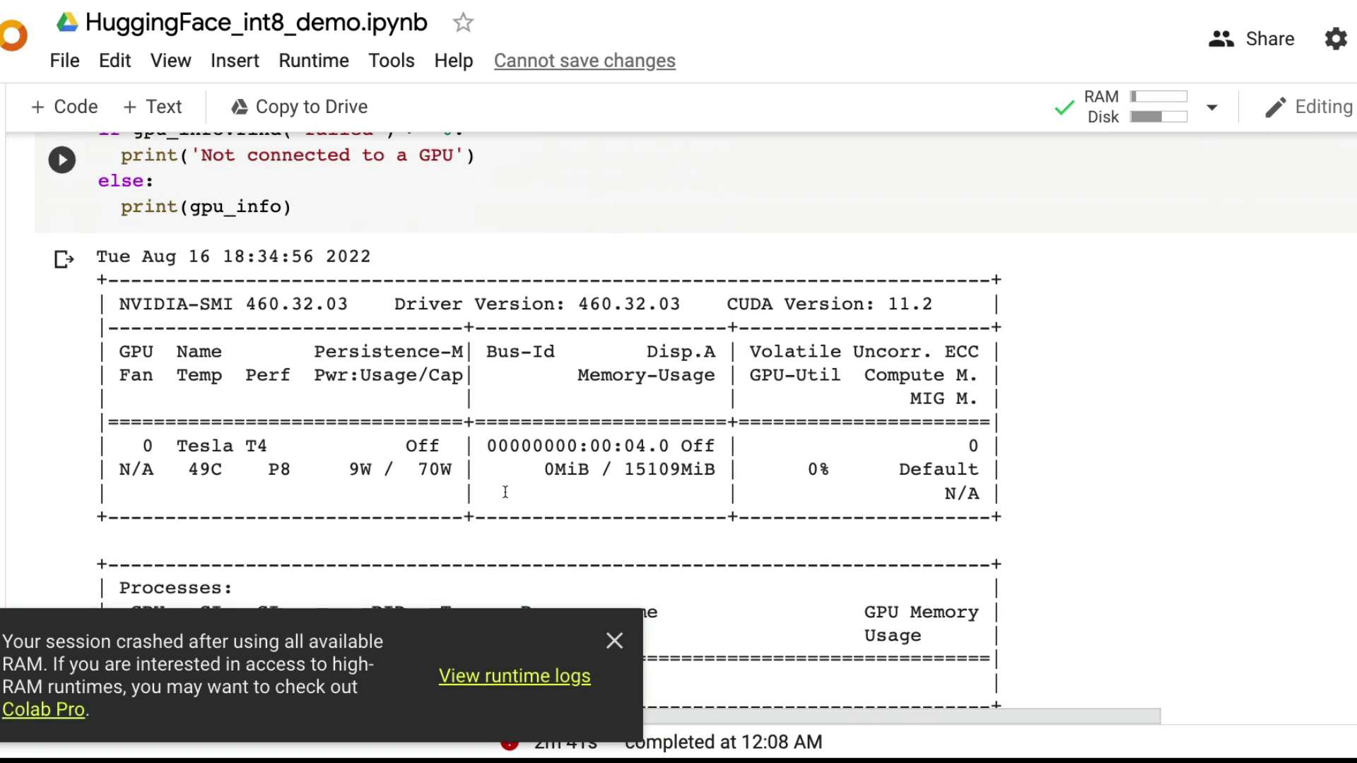
{"action": "scroll", "coordinate": [627, 470], "scroll_direction": "up", "scroll_amount": 6}
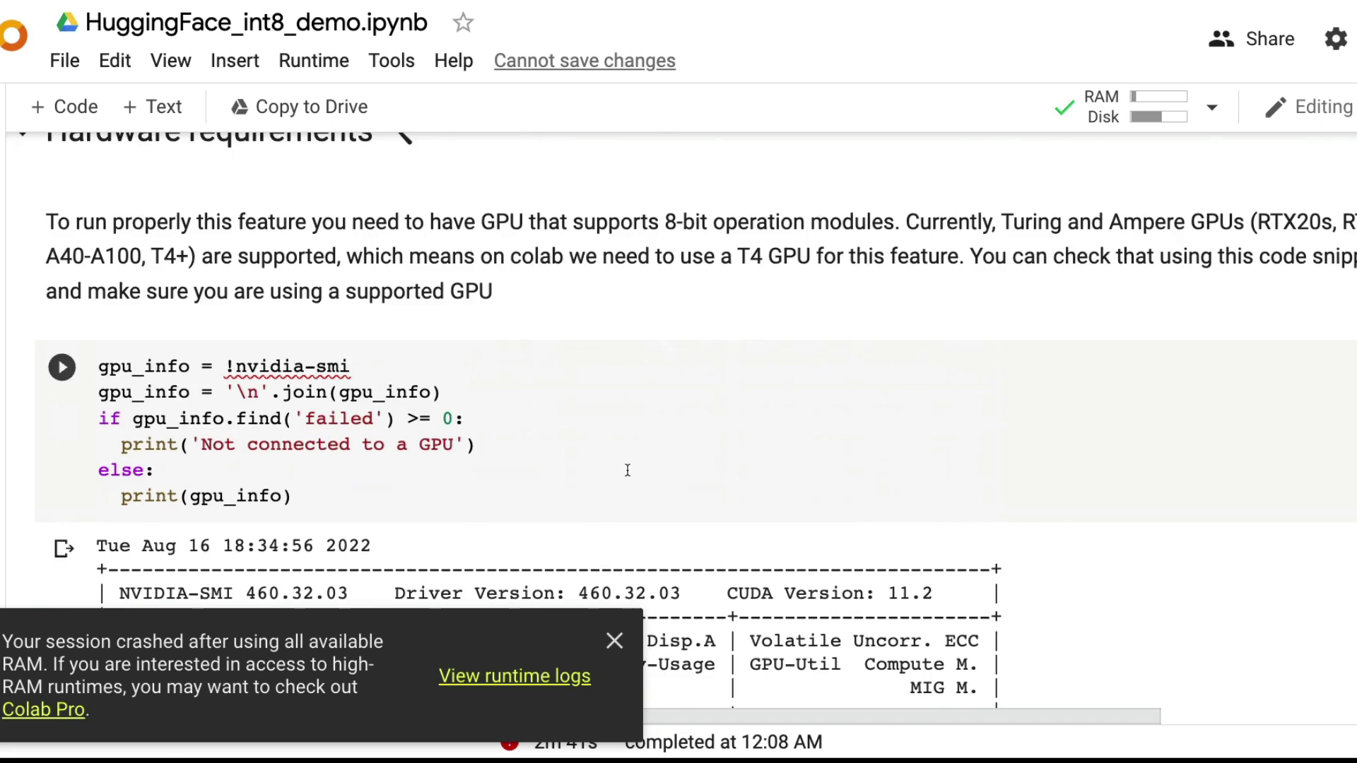
{"action": "scroll", "coordinate": [627, 469], "scroll_direction": "up", "scroll_amount": 3}
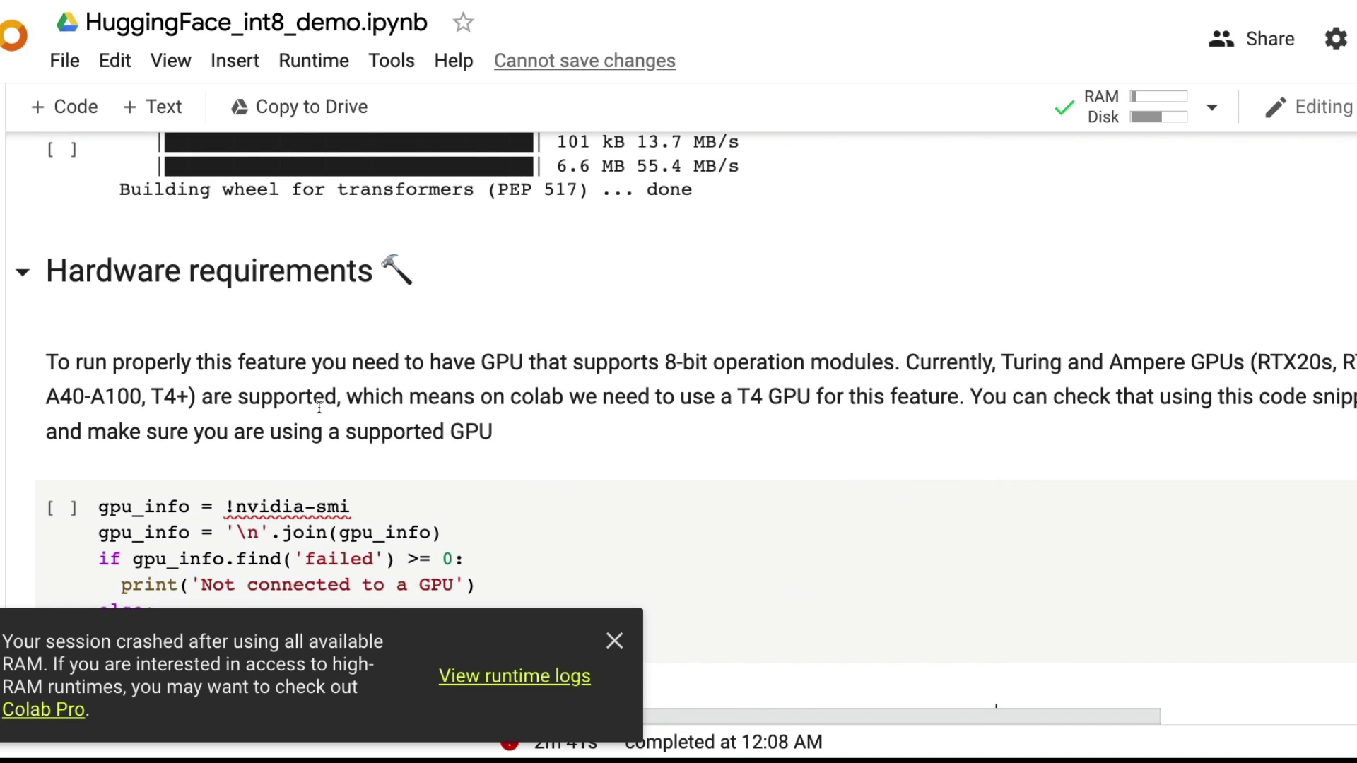
{"action": "scroll", "coordinate": [395, 445], "scroll_direction": "down", "scroll_amount": 1}
{"action": "scroll", "coordinate": [395, 445], "scroll_direction": "down", "scroll_amount": 1}
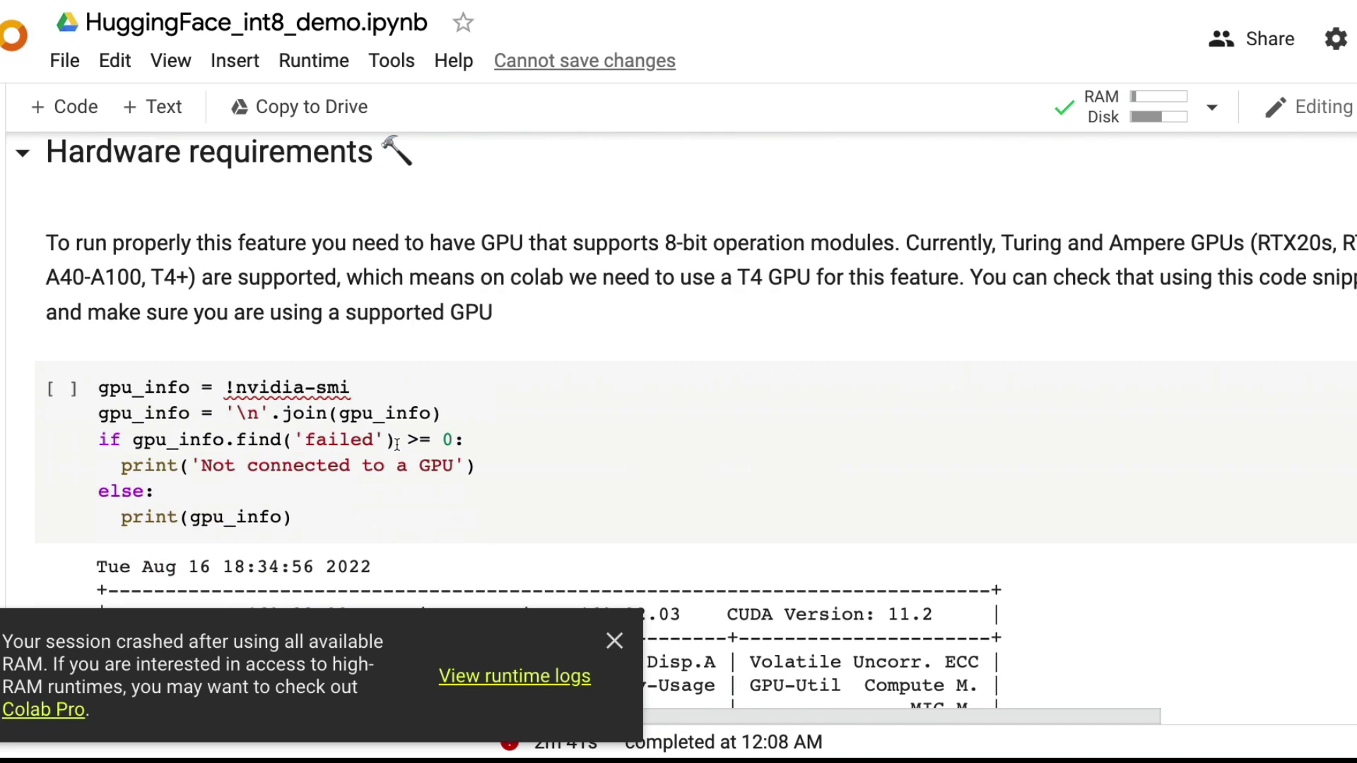
{"action": "scroll", "coordinate": [395, 448], "scroll_direction": "up", "scroll_amount": 3}
{"action": "scroll", "coordinate": [396, 450], "scroll_direction": "up", "scroll_amount": 3}
{"action": "scroll", "coordinate": [396, 446], "scroll_direction": "up", "scroll_amount": 1}
{"action": "mouse_move", "coordinate": [679, 538]}
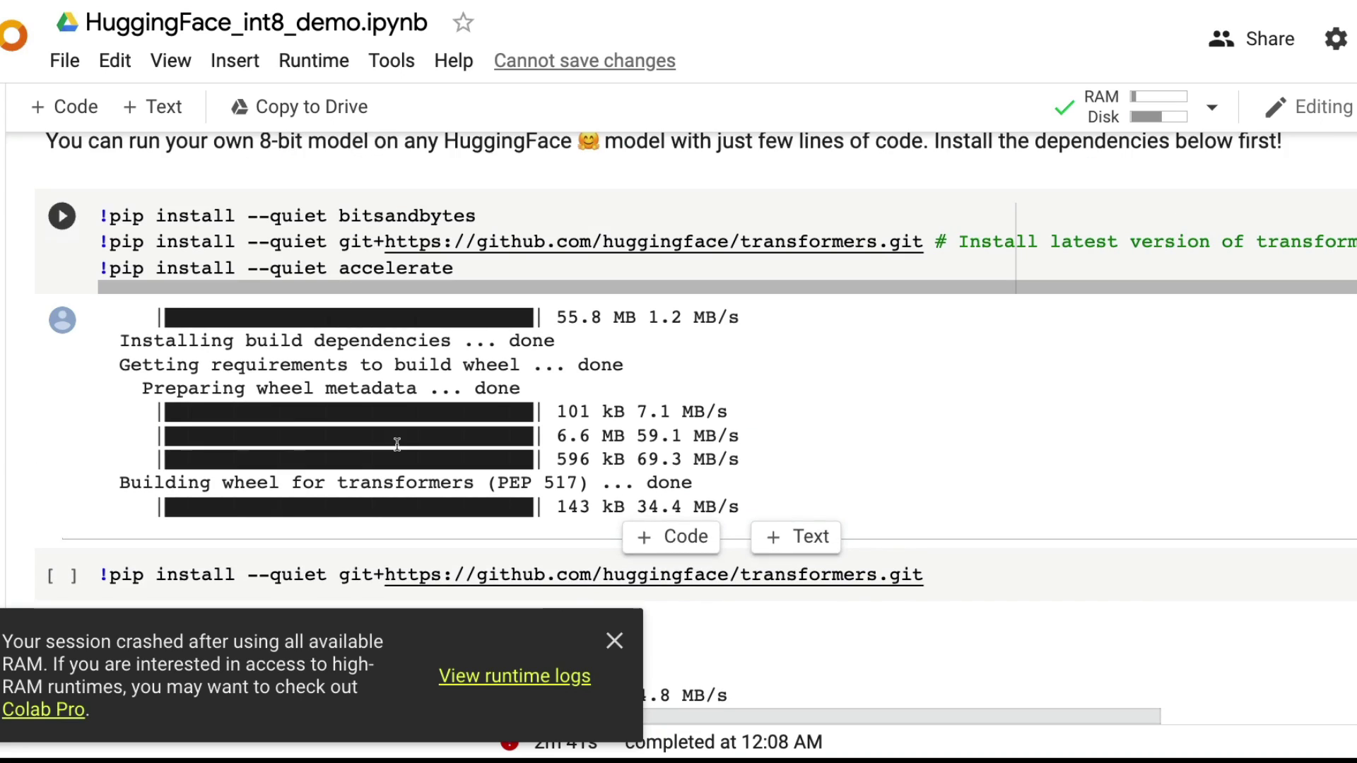
{"action": "scroll", "coordinate": [397, 444], "scroll_direction": "up", "scroll_amount": 1}
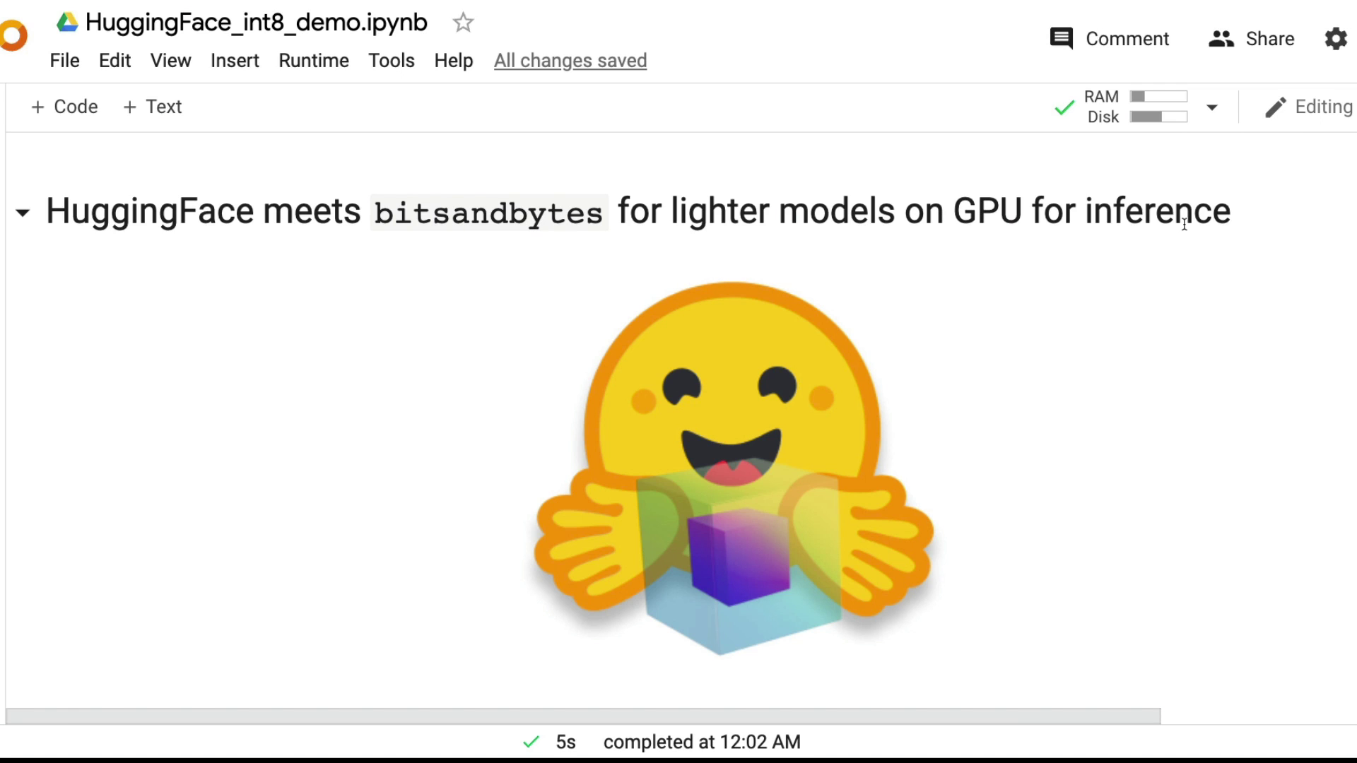
{"action": "scroll", "coordinate": [911, 333], "scroll_direction": "down", "scroll_amount": 1}
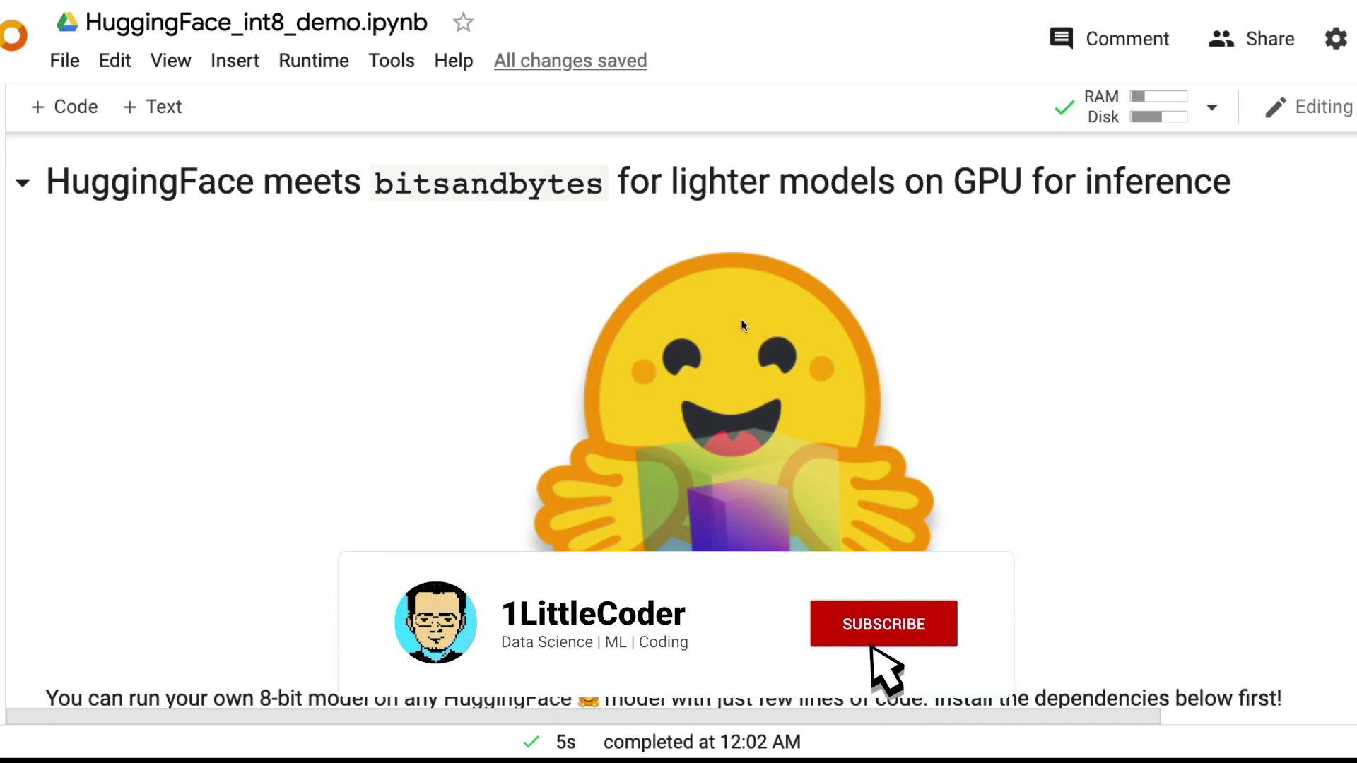
{"action": "scroll", "coordinate": [732, 335], "scroll_direction": "down", "scroll_amount": 2}
{"action": "scroll", "coordinate": [721, 309], "scroll_direction": "up", "scroll_amount": 2}
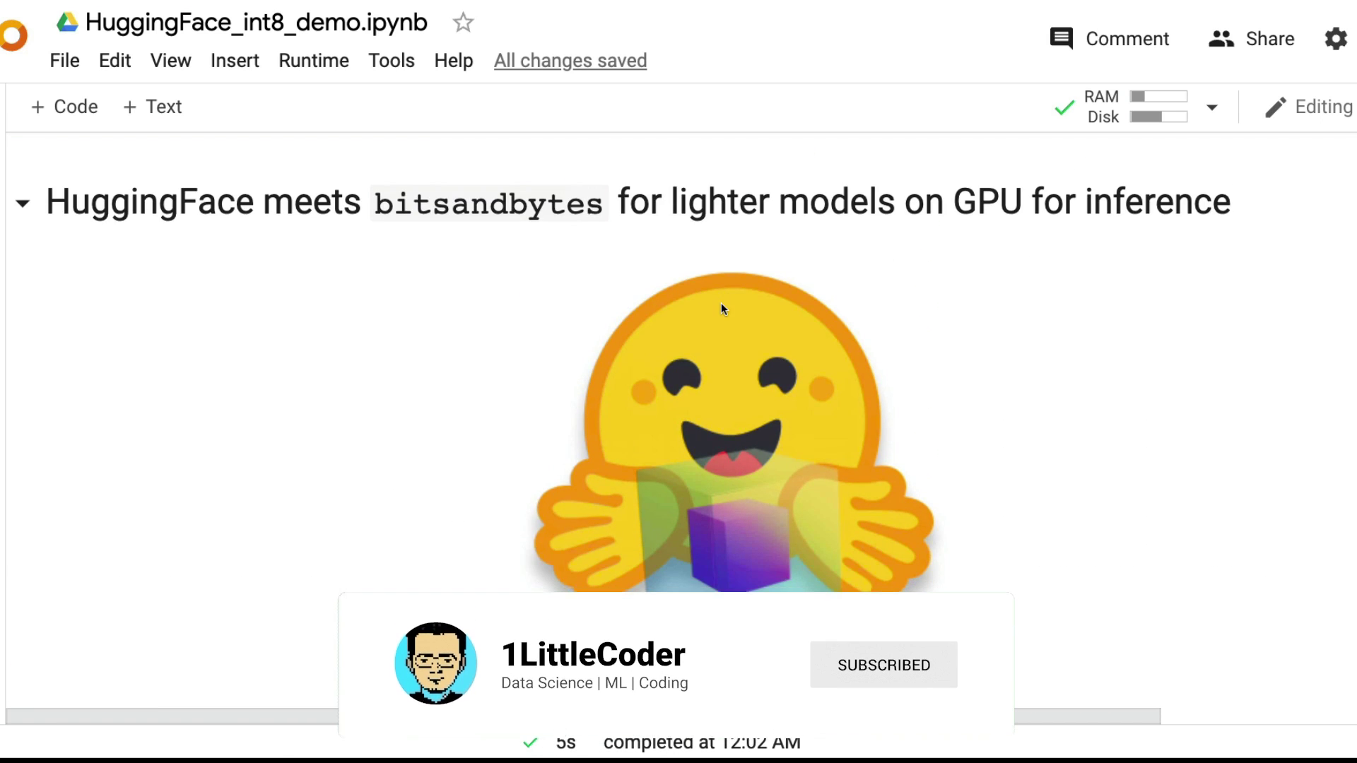
{"action": "scroll", "coordinate": [720, 309], "scroll_direction": "down", "scroll_amount": 3}
{"action": "scroll", "coordinate": [637, 309], "scroll_direction": "down", "scroll_amount": 2}
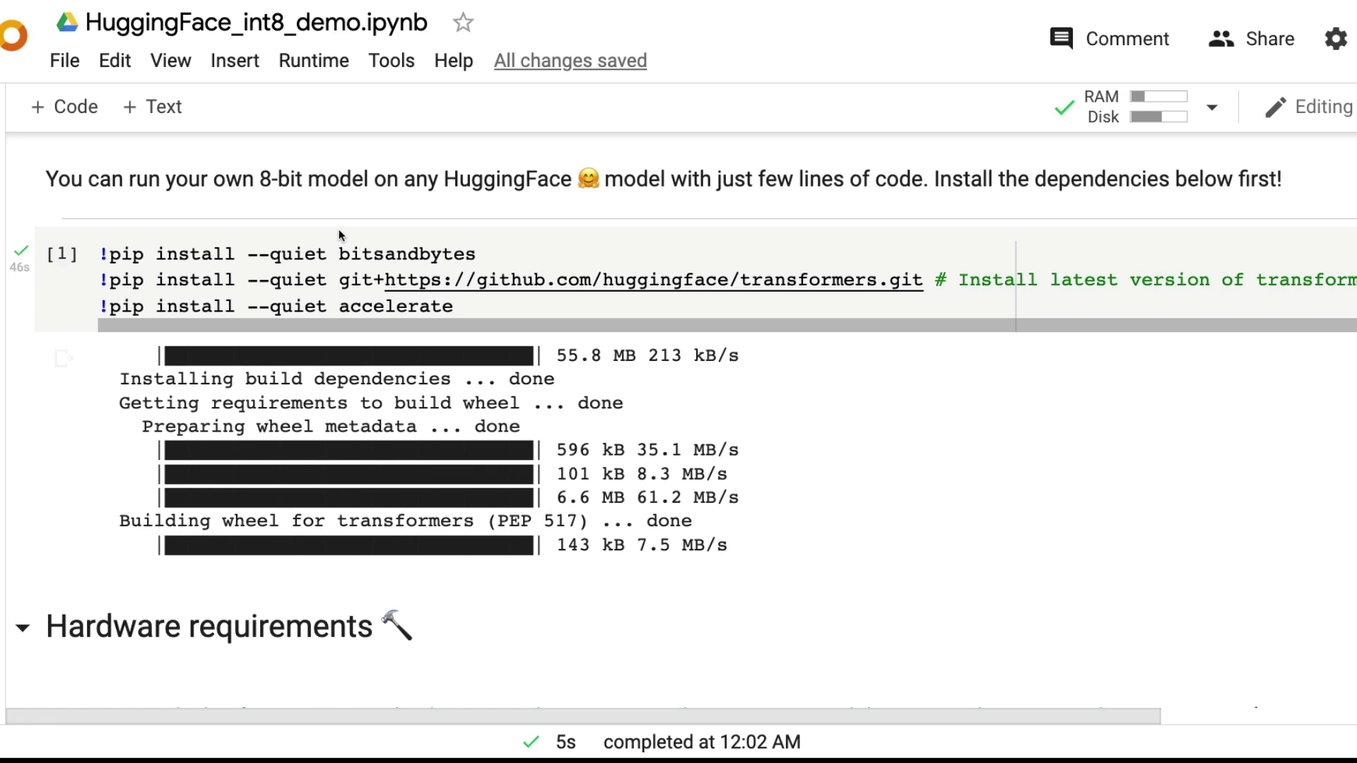
Highlight bitsandbytes, accelerate and transformers, and all three pip install lines together
{"action": "double_click", "coordinate": [406, 255]}
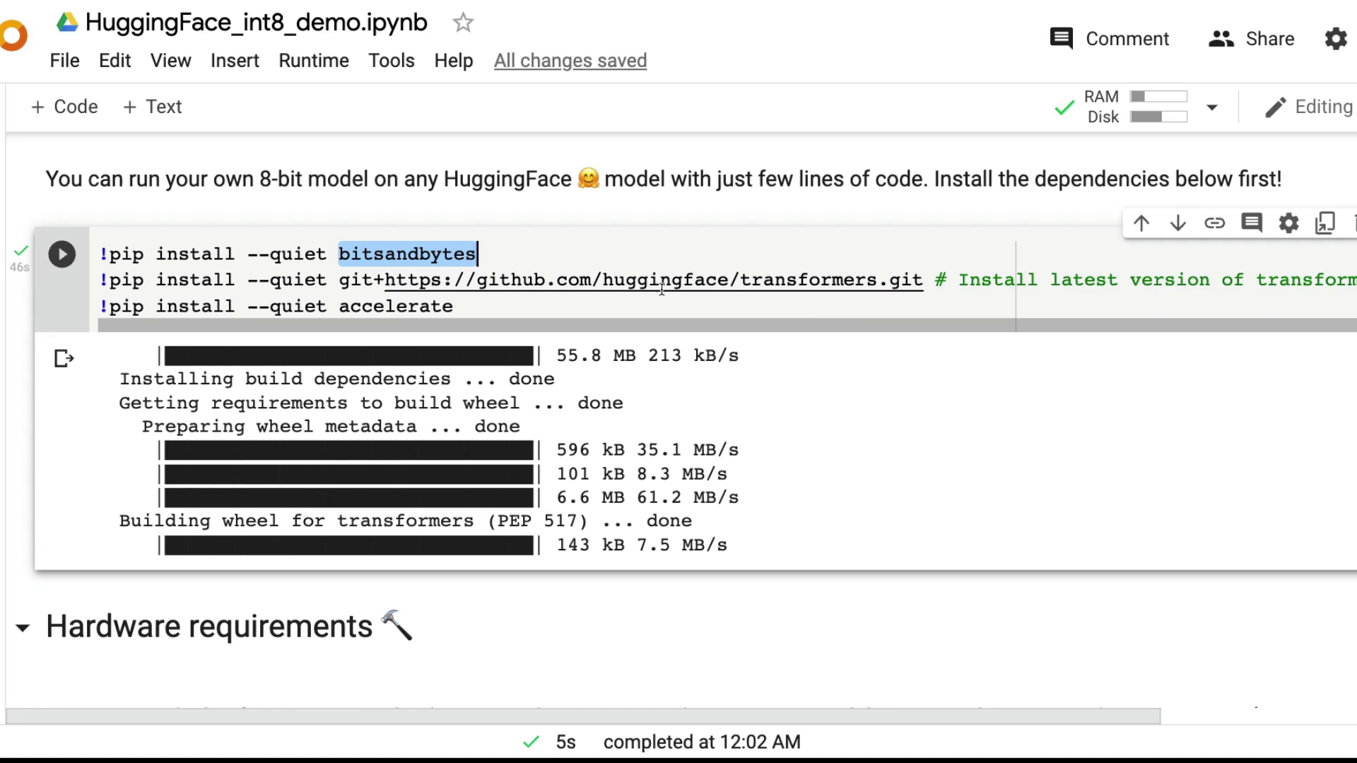
{"action": "left_click", "coordinate": [921, 280]}
{"action": "mouse_move", "coordinate": [918, 278]}
{"action": "left_mouse_down"}
{"action": "mouse_move", "coordinate": [446, 280]}
{"action": "mouse_move", "coordinate": [376, 306]}
{"action": "left_mouse_up"}
{"action": "left_click", "coordinate": [374, 306]}
{"action": "double_click", "coordinate": [378, 306]}
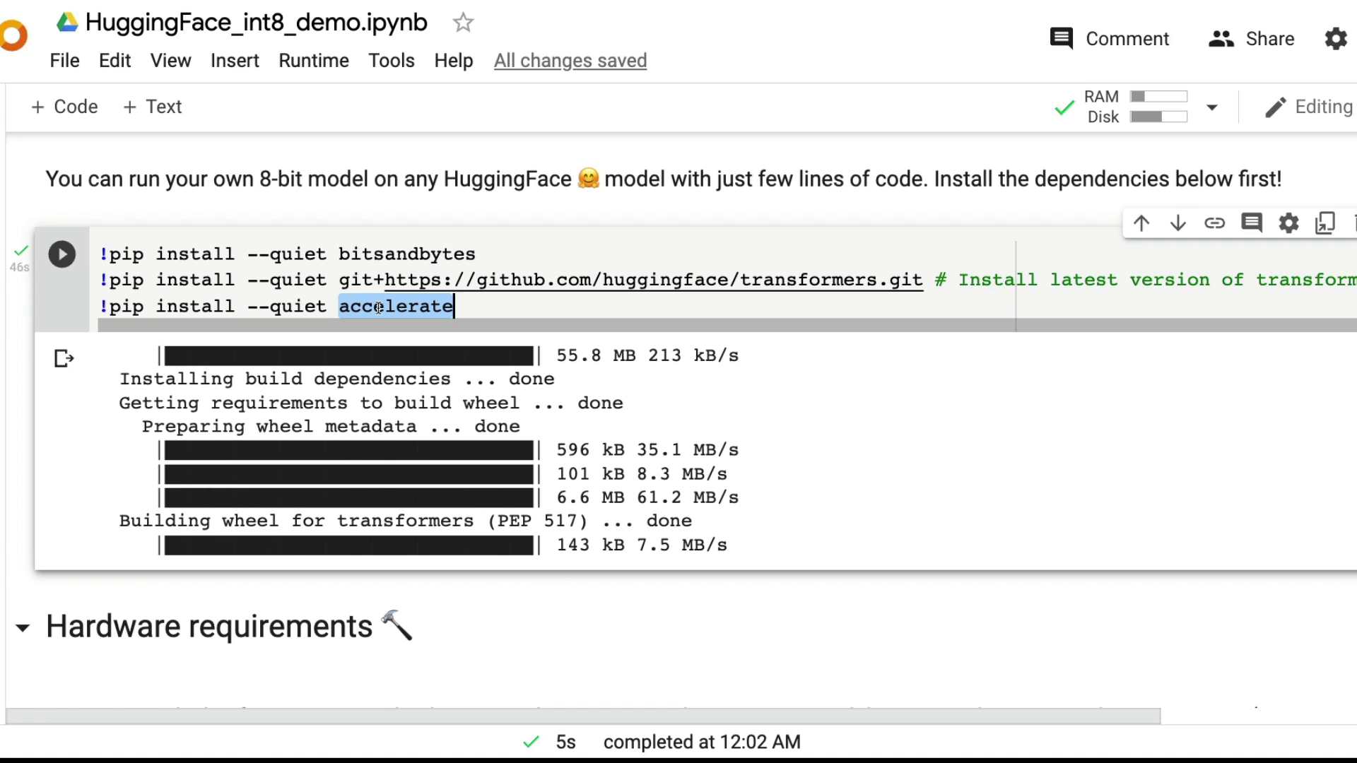
{"action": "mouse_move", "coordinate": [477, 313]}
{"action": "left_mouse_down"}
{"action": "mouse_move", "coordinate": [209, 255]}
{"action": "mouse_move", "coordinate": [99, 255]}
{"action": "left_mouse_up"}
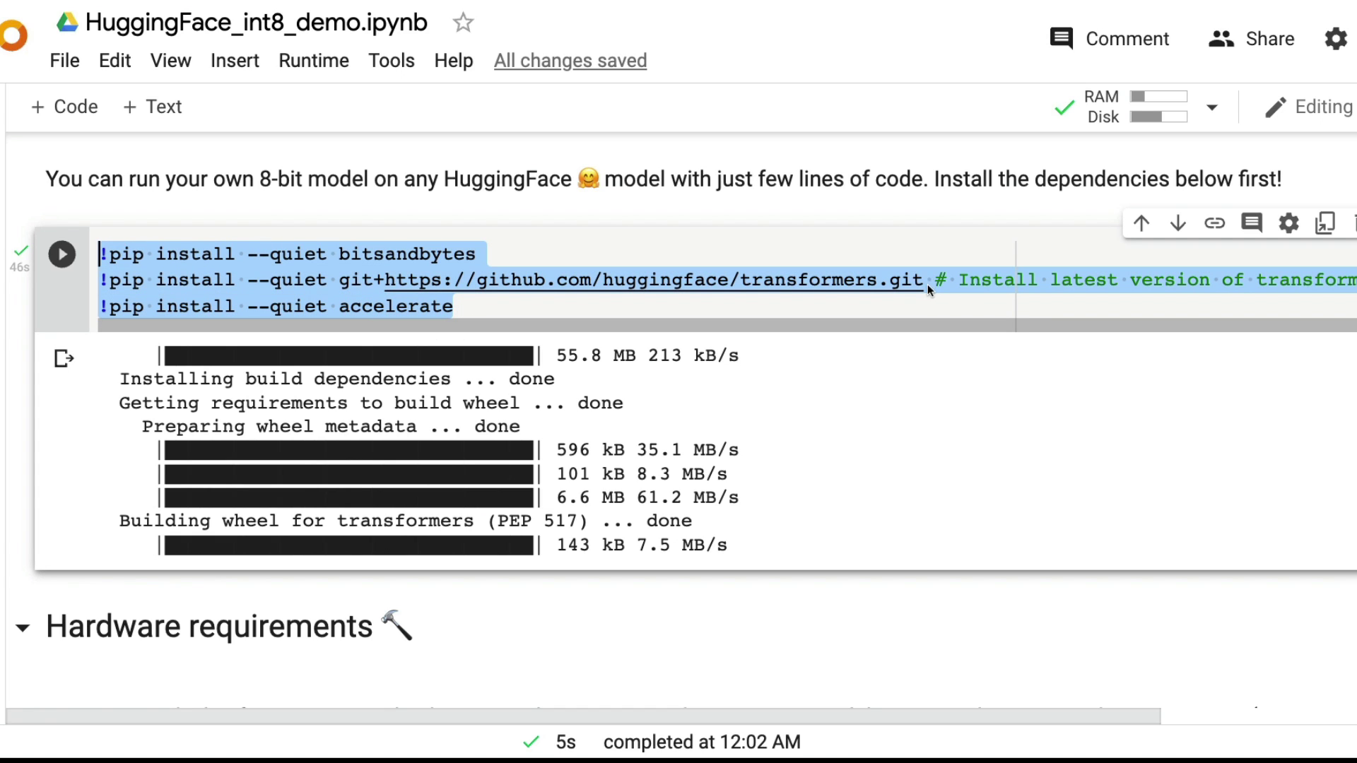
{"action": "double_click", "coordinate": [852, 281]}
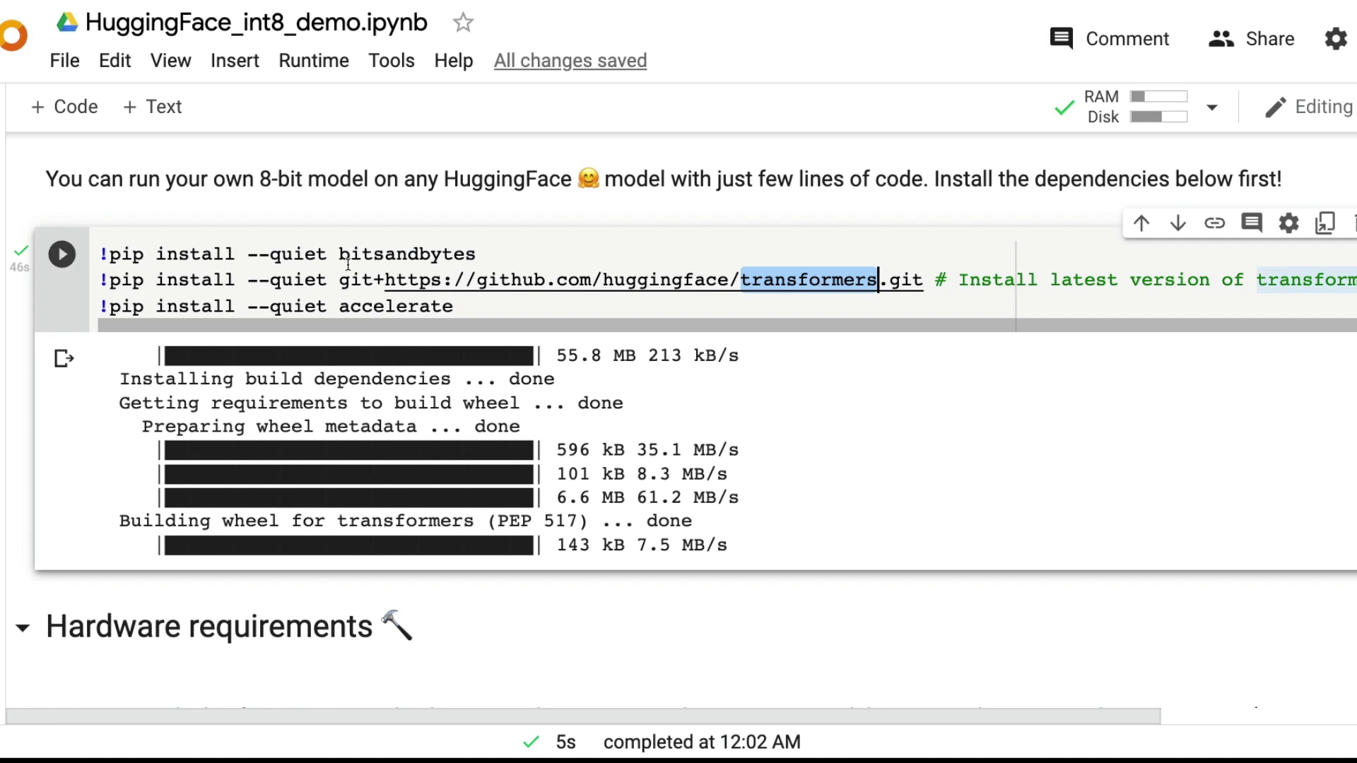
{"action": "scroll", "coordinate": [477, 283], "scroll_direction": "down", "scroll_amount": 3}
{"action": "scroll", "coordinate": [477, 284], "scroll_direction": "down", "scroll_amount": 2}
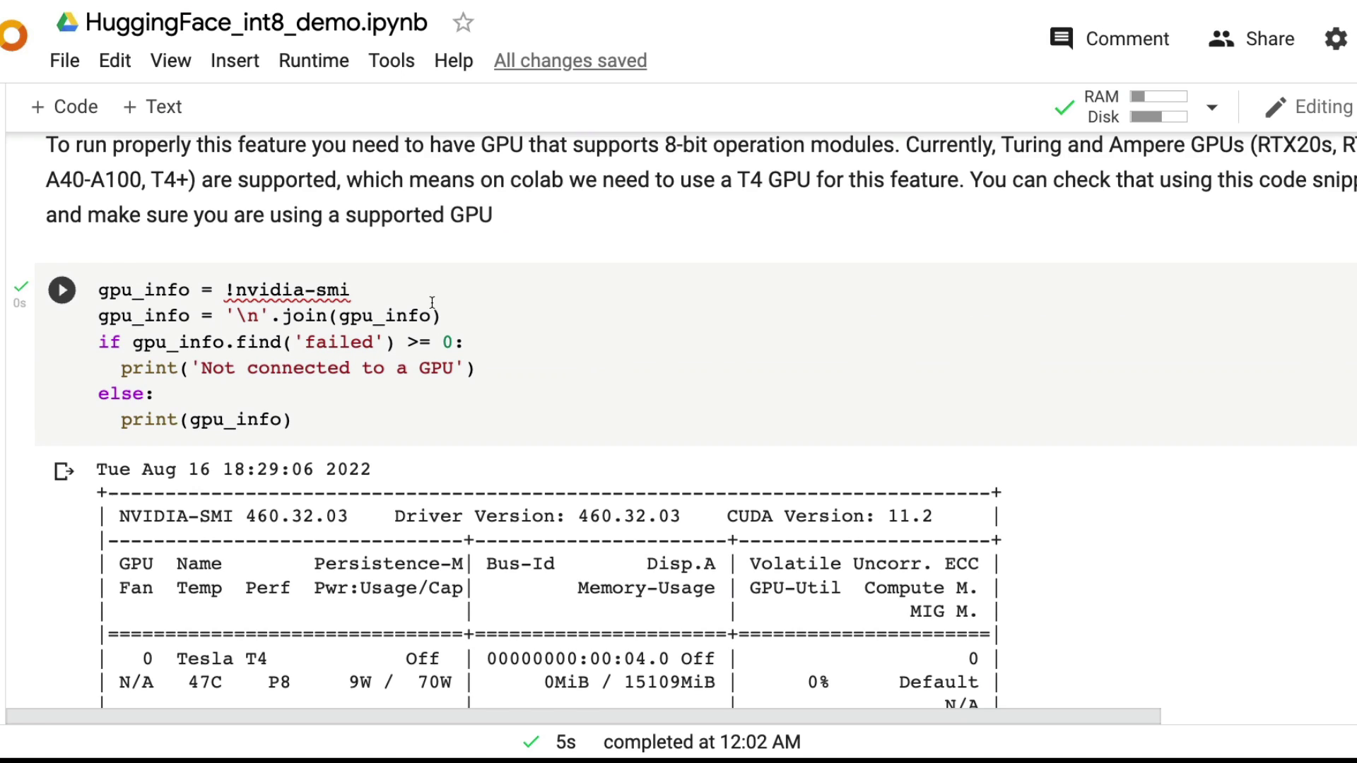
{"action": "scroll", "coordinate": [431, 304], "scroll_direction": "down", "scroll_amount": 1}
{"action": "scroll", "coordinate": [435, 302], "scroll_direction": "up", "scroll_amount": 2}
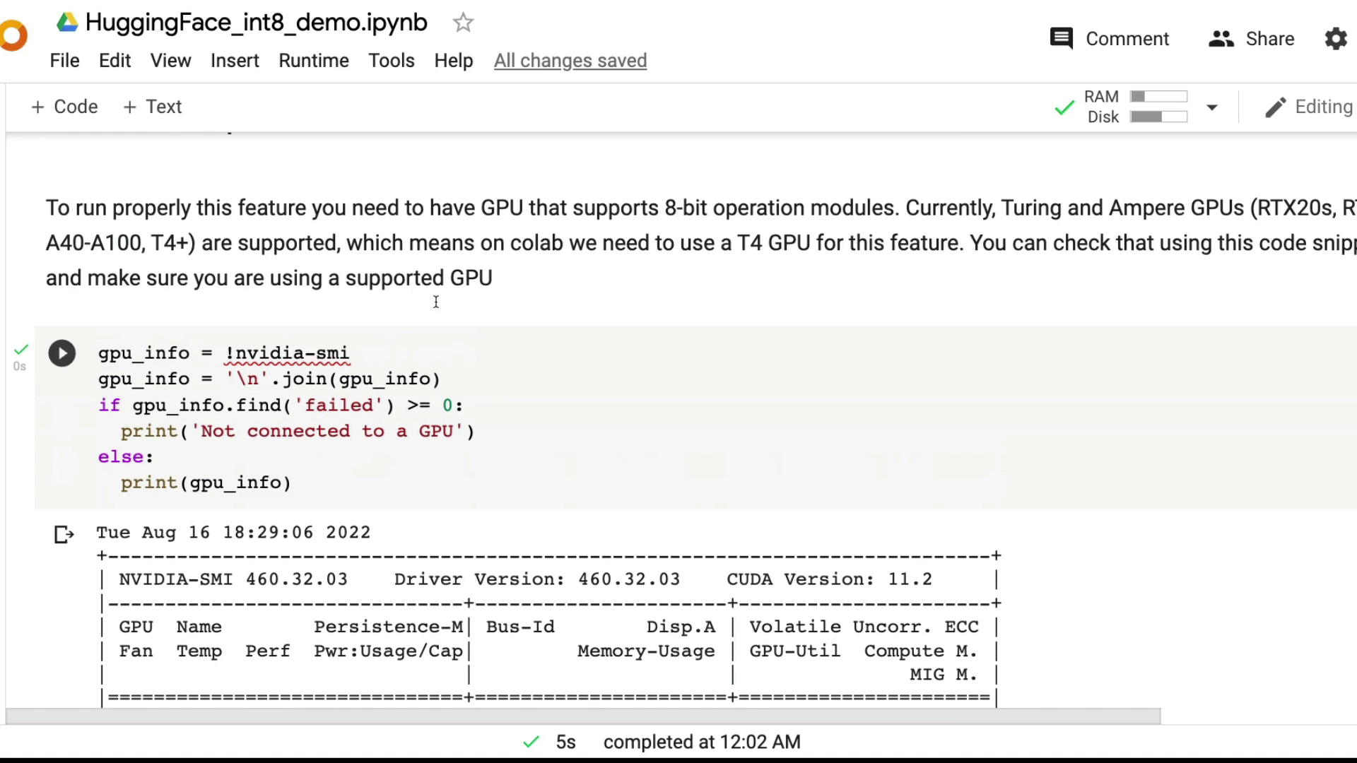
{"action": "scroll", "coordinate": [445, 319], "scroll_direction": "down", "scroll_amount": 4}
{"action": "scroll", "coordinate": [463, 344], "scroll_direction": "up", "scroll_amount": 5}
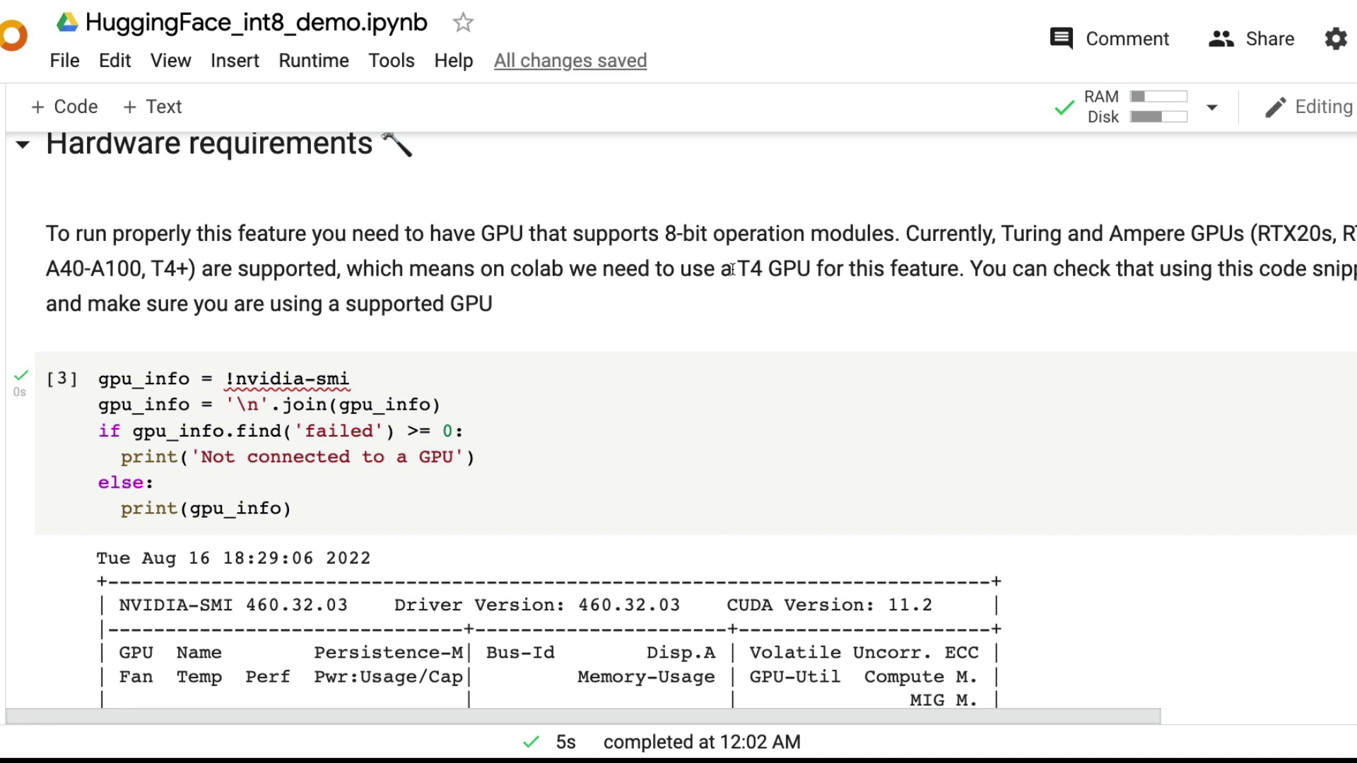
Highlight 'T4 GPU' in the notebook's hardware requirements paragraph
{"action": "left_click_drag", "start_coordinate": [736, 270], "coordinate": [841, 269]}
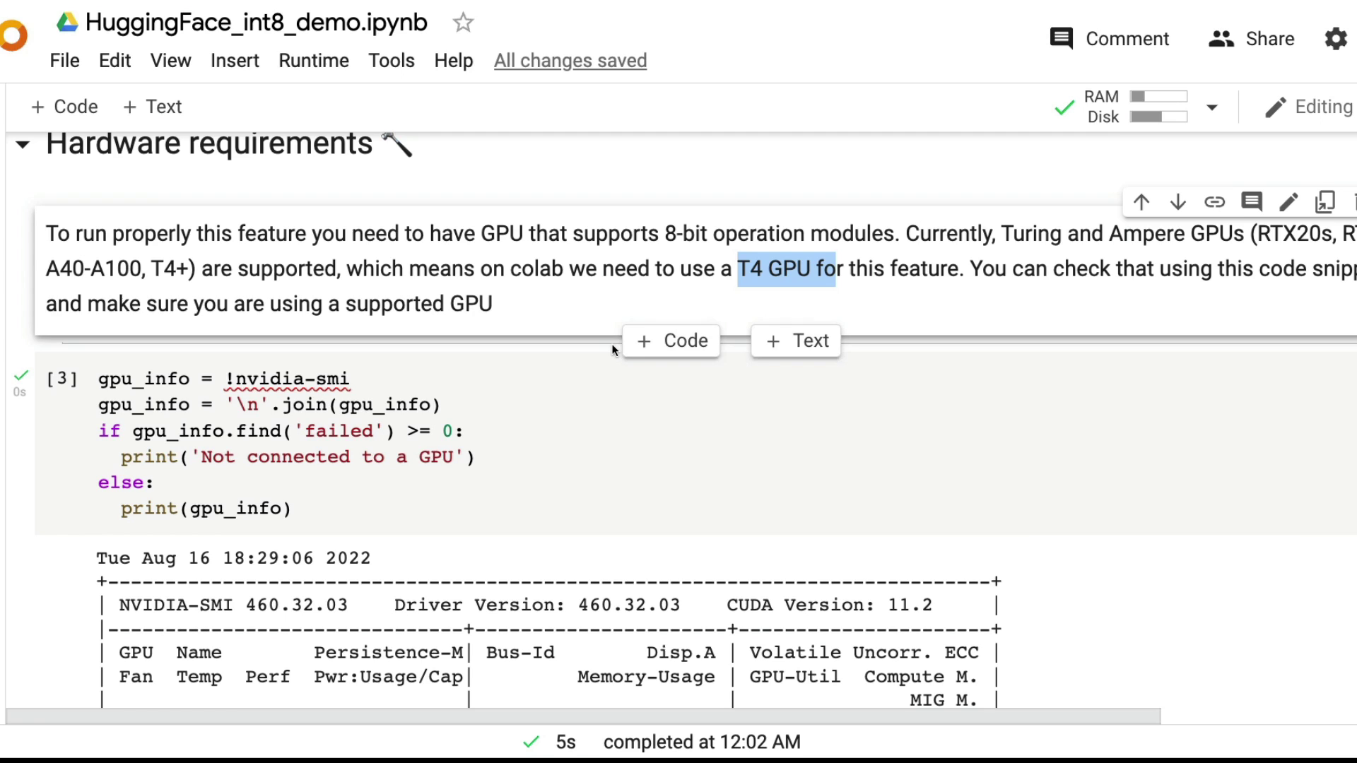
{"action": "mouse_move", "coordinate": [568, 377]}
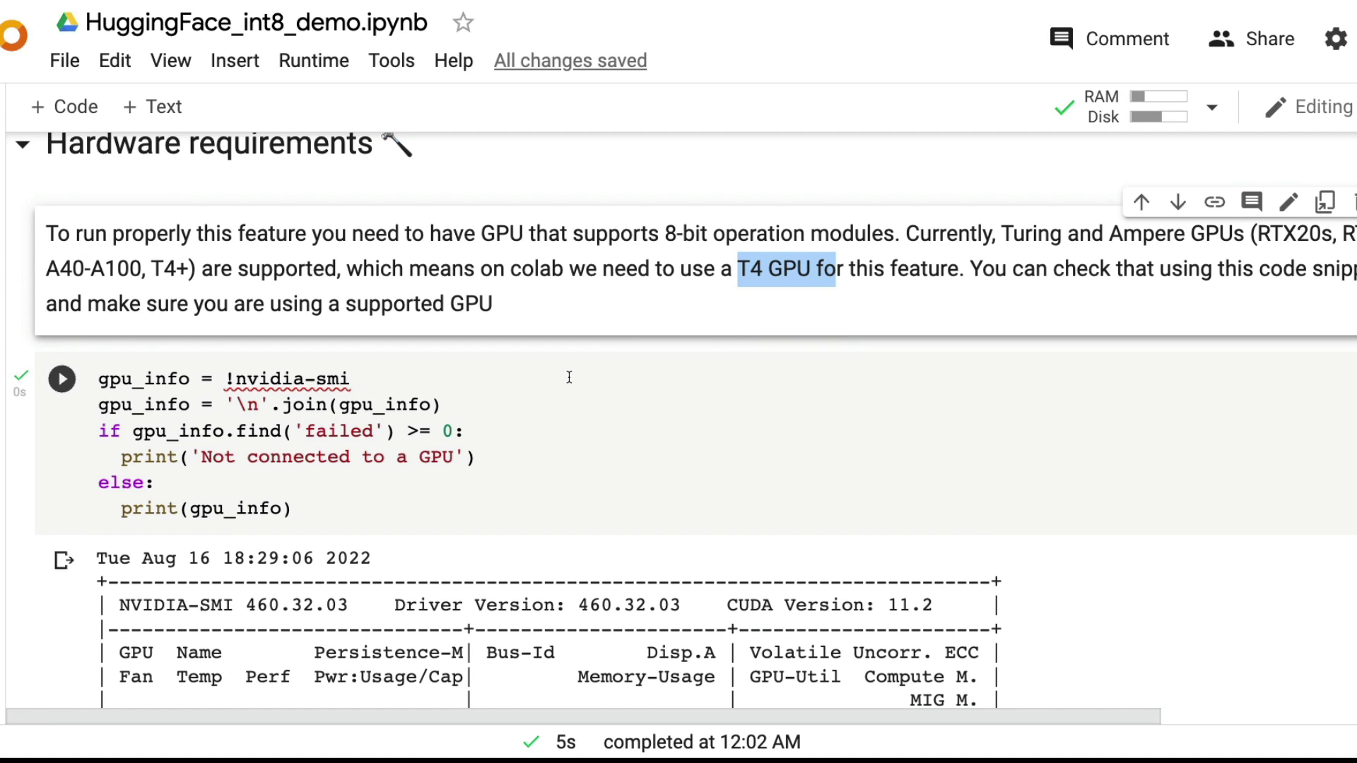
{"action": "scroll", "coordinate": [635, 388], "scroll_direction": "down", "scroll_amount": 1}
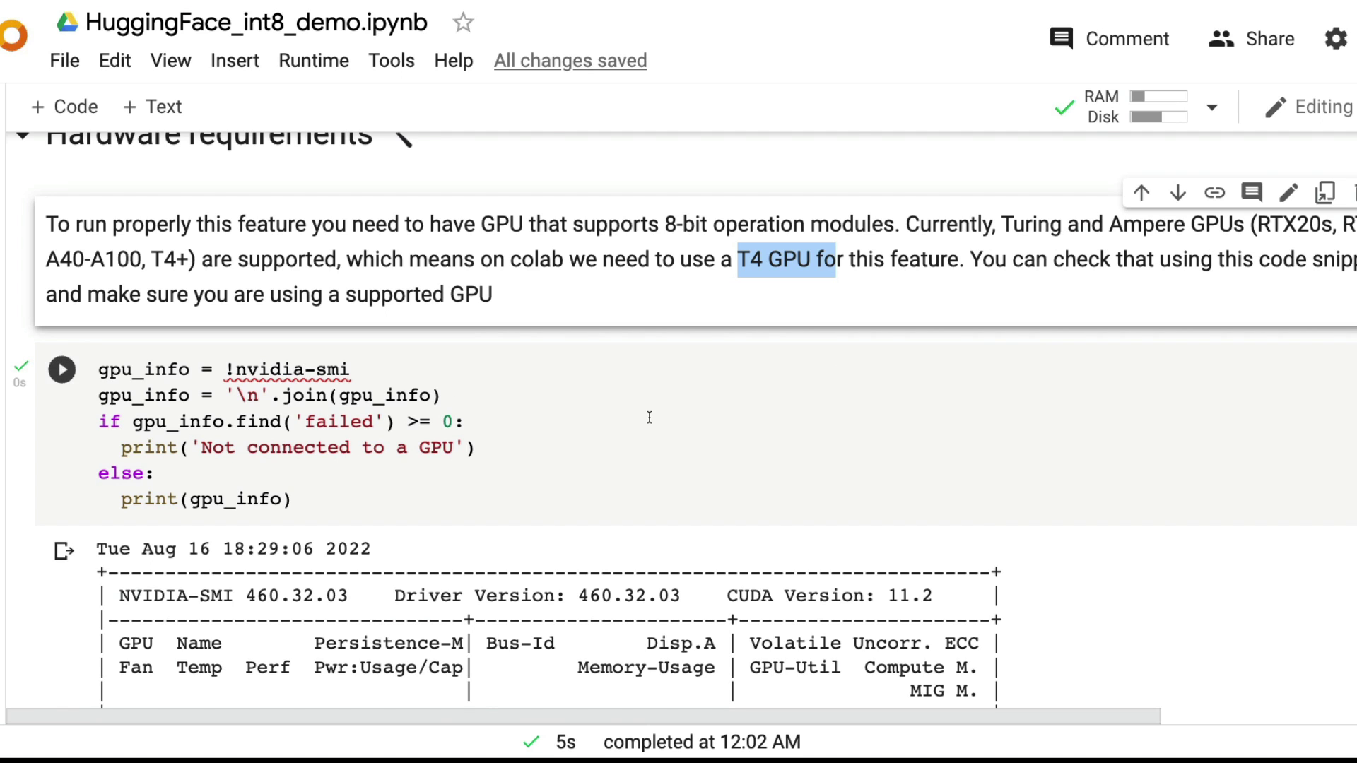
{"action": "scroll", "coordinate": [650, 418], "scroll_direction": "down", "scroll_amount": 2}
{"action": "scroll", "coordinate": [649, 418], "scroll_direction": "up", "scroll_amount": 1}
{"action": "scroll", "coordinate": [649, 418], "scroll_direction": "down", "scroll_amount": 1}
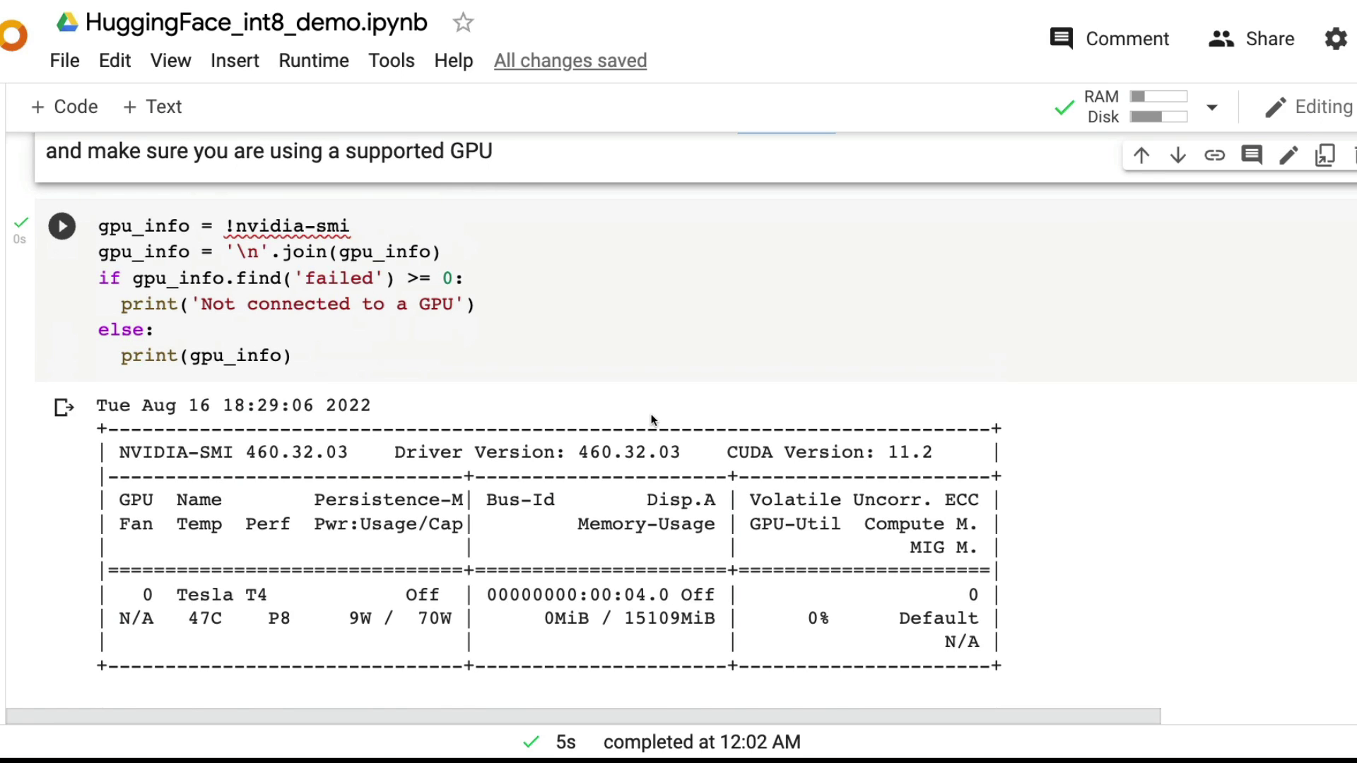
{"action": "scroll", "coordinate": [651, 419], "scroll_direction": "down", "scroll_amount": 4}
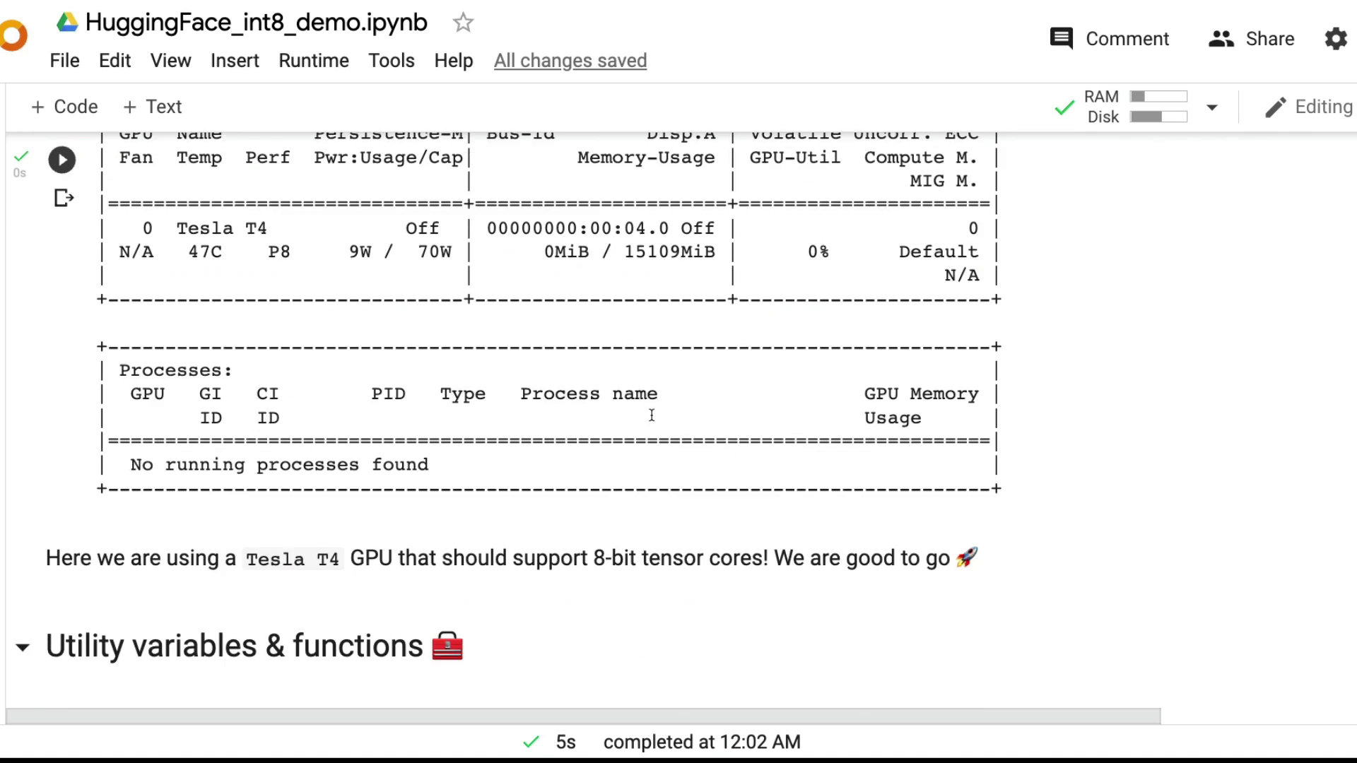
{"action": "scroll", "coordinate": [651, 418], "scroll_direction": "down", "scroll_amount": 2}
{"action": "scroll", "coordinate": [651, 416], "scroll_direction": "down", "scroll_amount": 1}
{"action": "scroll", "coordinate": [651, 415], "scroll_direction": "down", "scroll_amount": 1}
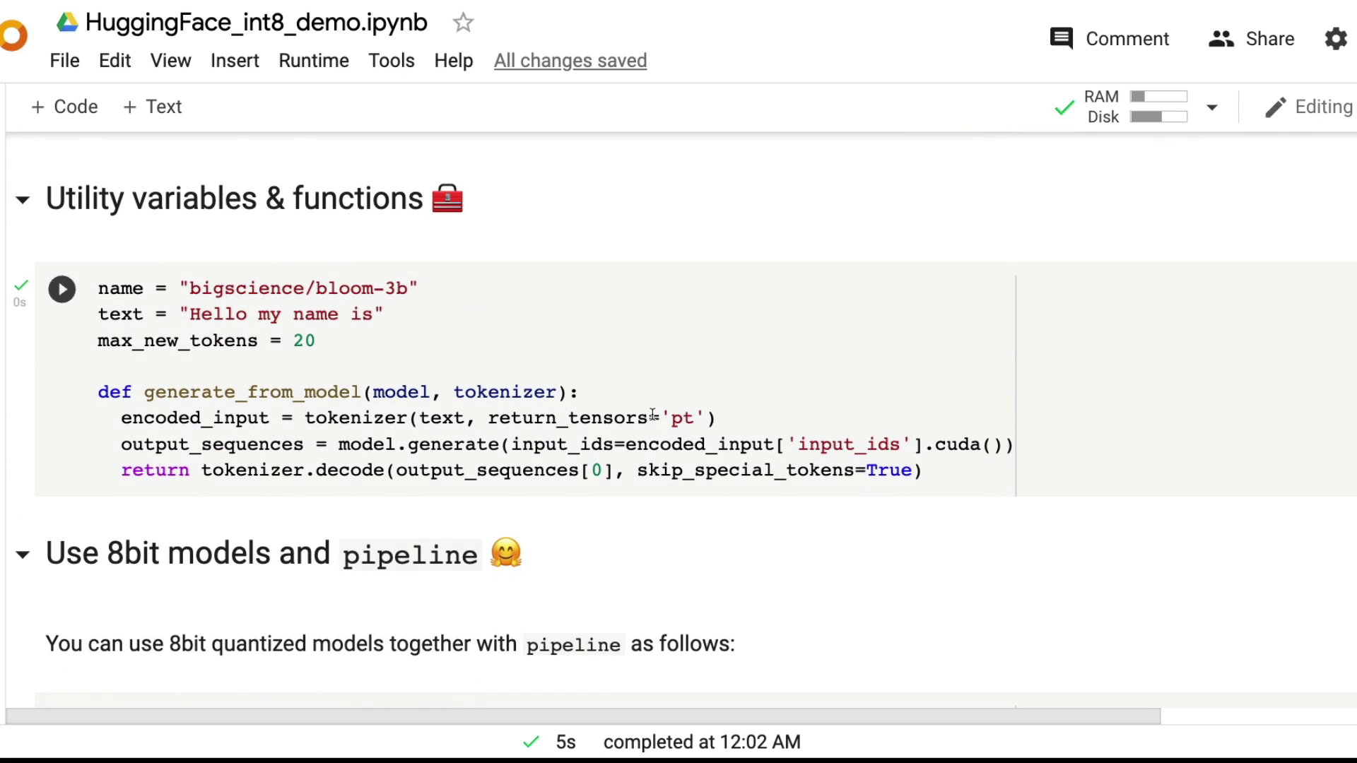
{"action": "scroll", "coordinate": [652, 416], "scroll_direction": "down", "scroll_amount": 1}
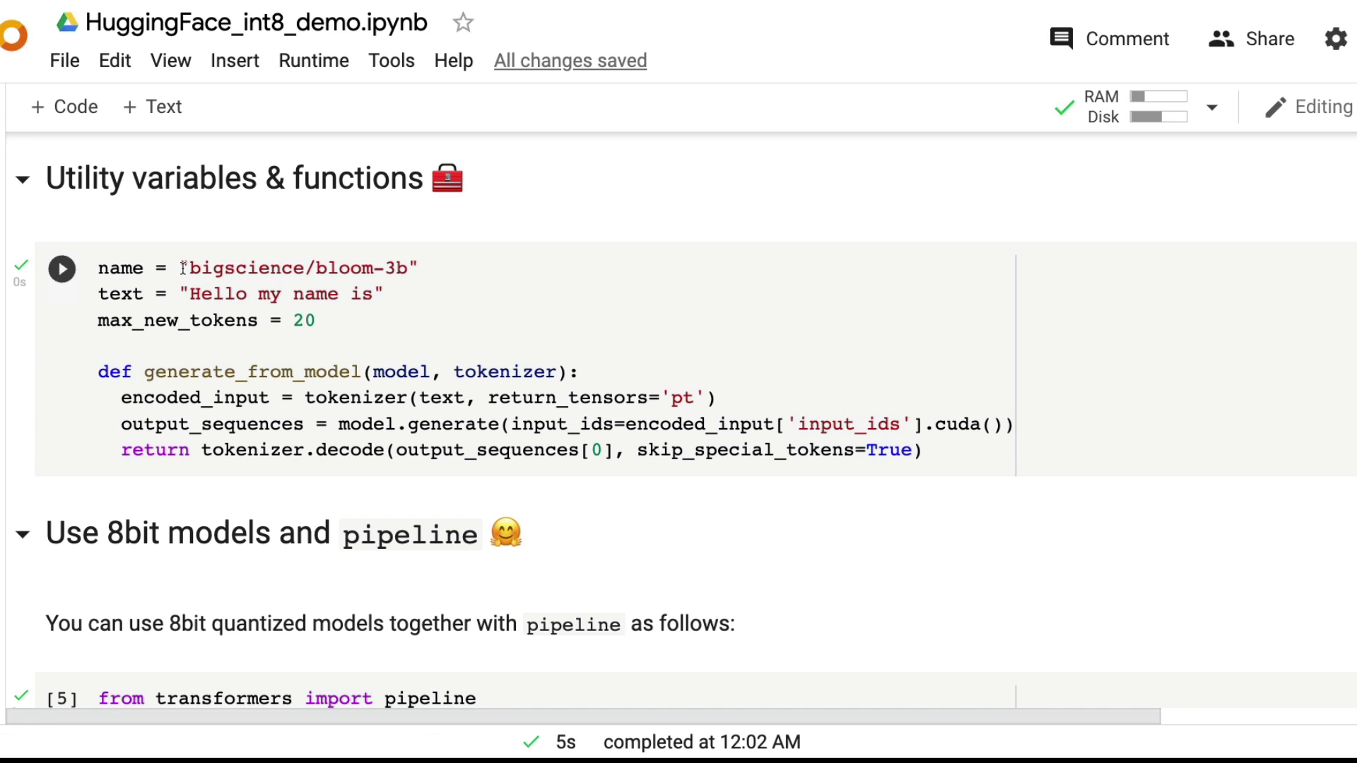
{"action": "mouse_move", "coordinate": [182, 267]}
{"action": "left_mouse_down"}
{"action": "mouse_move", "coordinate": [445, 272]}
{"action": "mouse_move", "coordinate": [160, 294]}
{"action": "left_mouse_up"}
{"action": "left_click", "coordinate": [470, 274]}
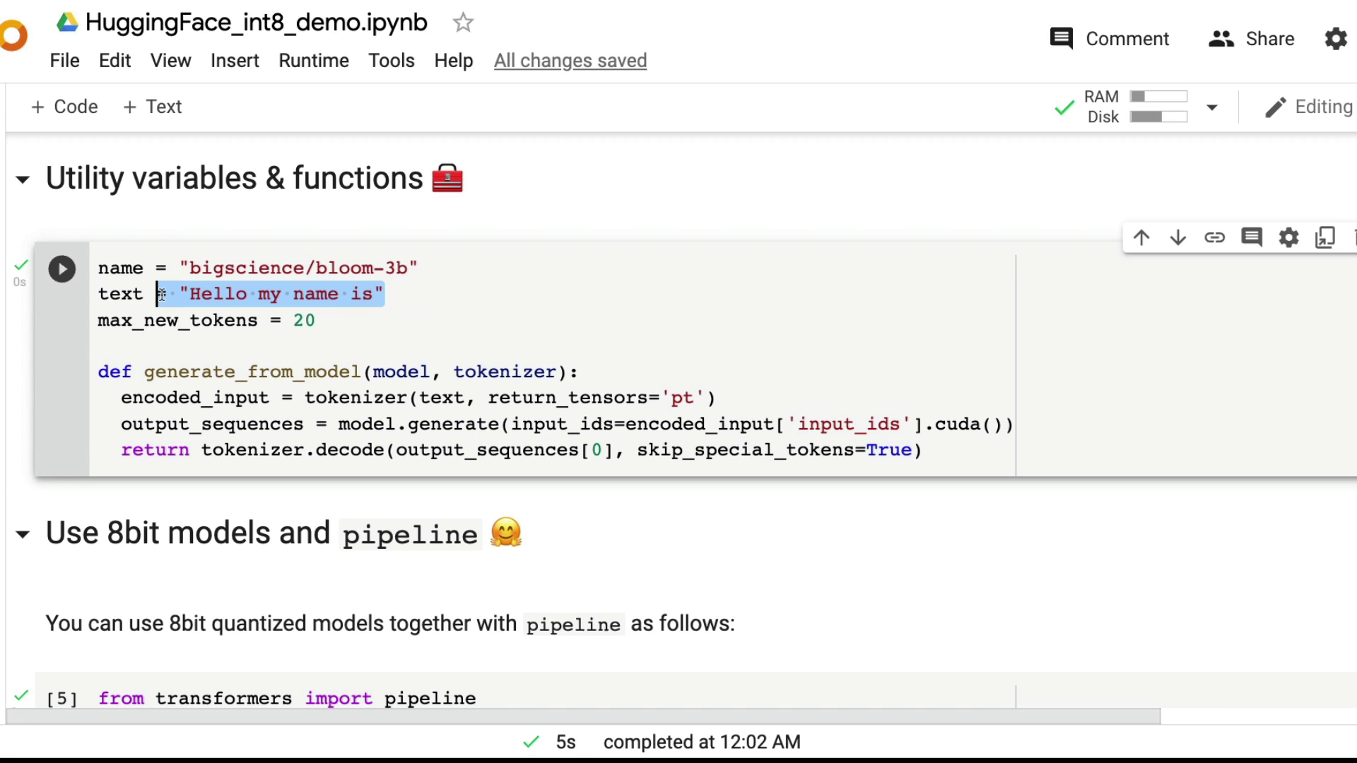
{"action": "left_click", "coordinate": [160, 295]}
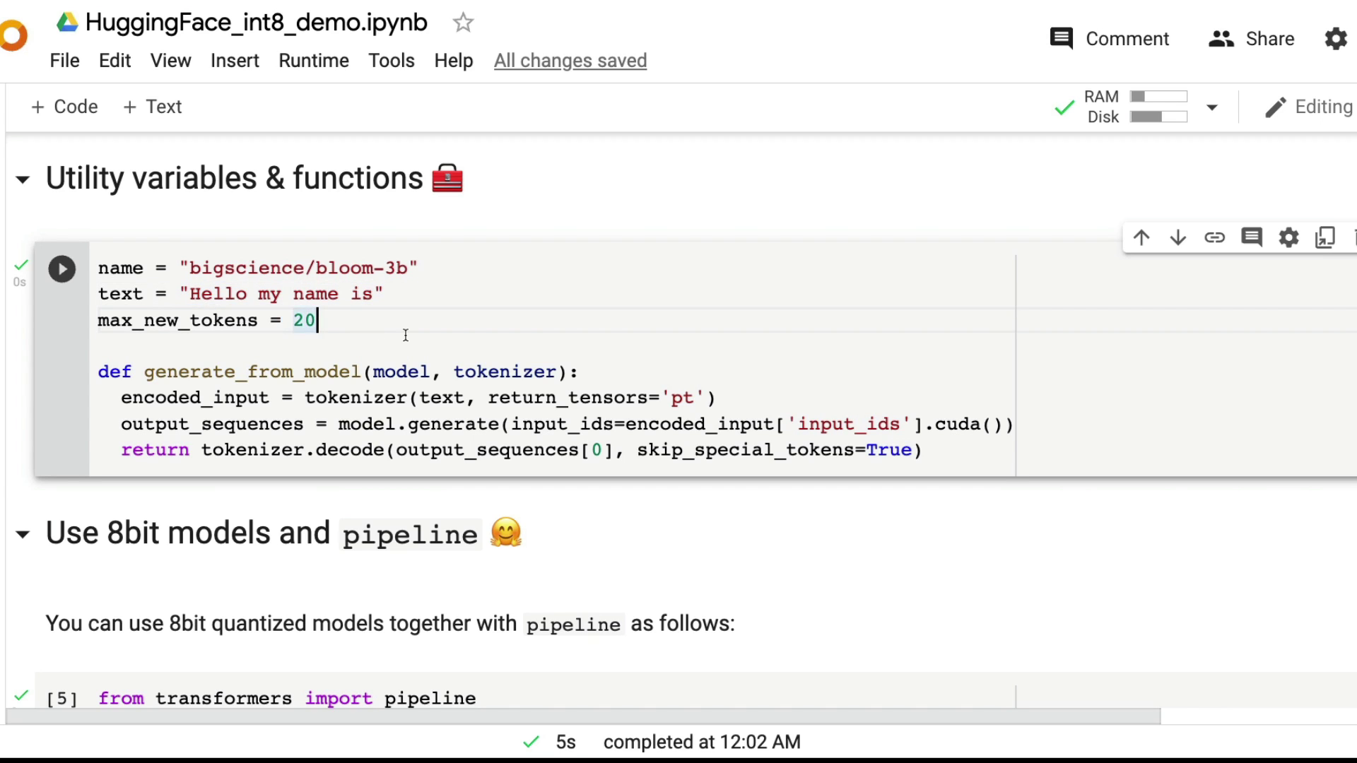
{"action": "left_click_drag", "start_coordinate": [404, 333], "coordinate": [70, 272]}
{"action": "double_click", "coordinate": [254, 268]}
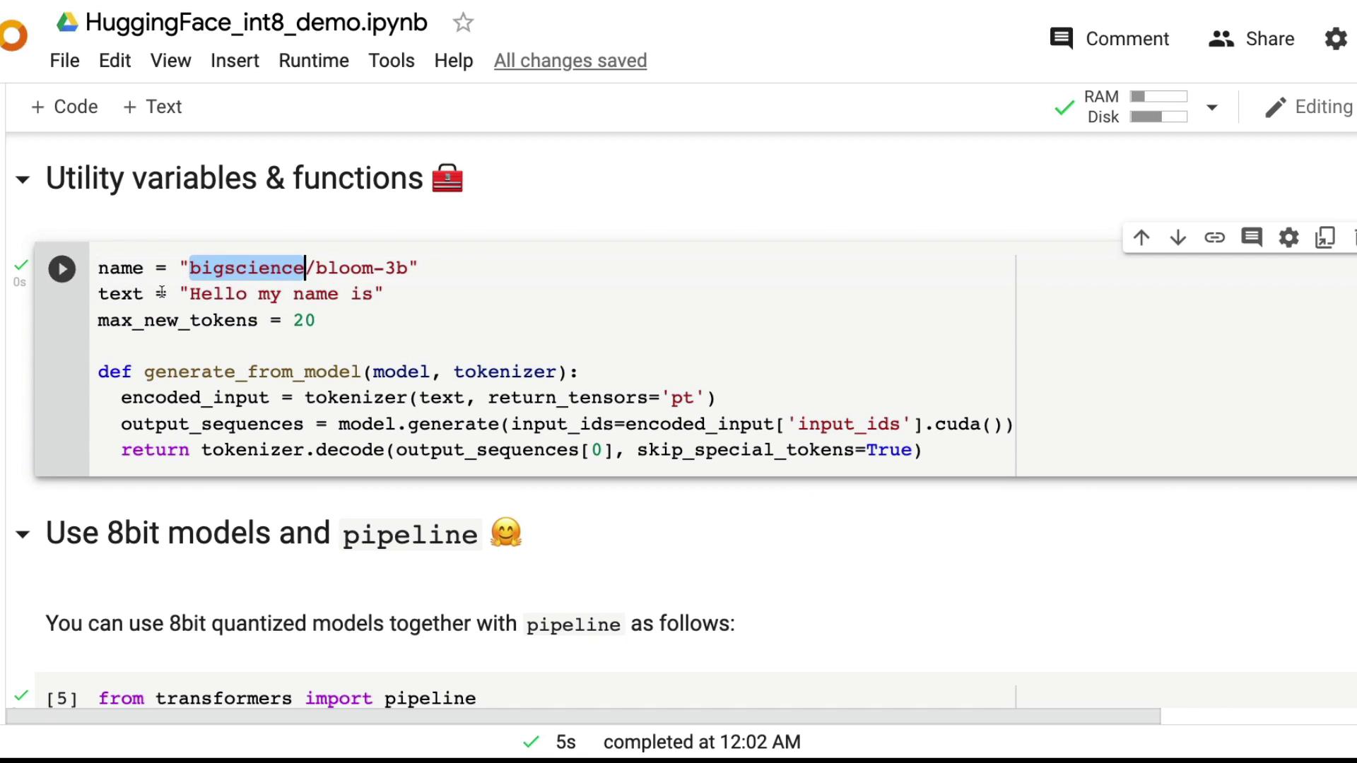
{"action": "left_click", "coordinate": [500, 299]}
{"action": "mouse_move", "coordinate": [103, 296]}
{"action": "left_mouse_down"}
{"action": "mouse_move", "coordinate": [388, 297]}
{"action": "mouse_move", "coordinate": [136, 332]}
{"action": "mouse_move", "coordinate": [98, 324]}
{"action": "left_mouse_up"}
{"action": "left_click", "coordinate": [272, 322]}
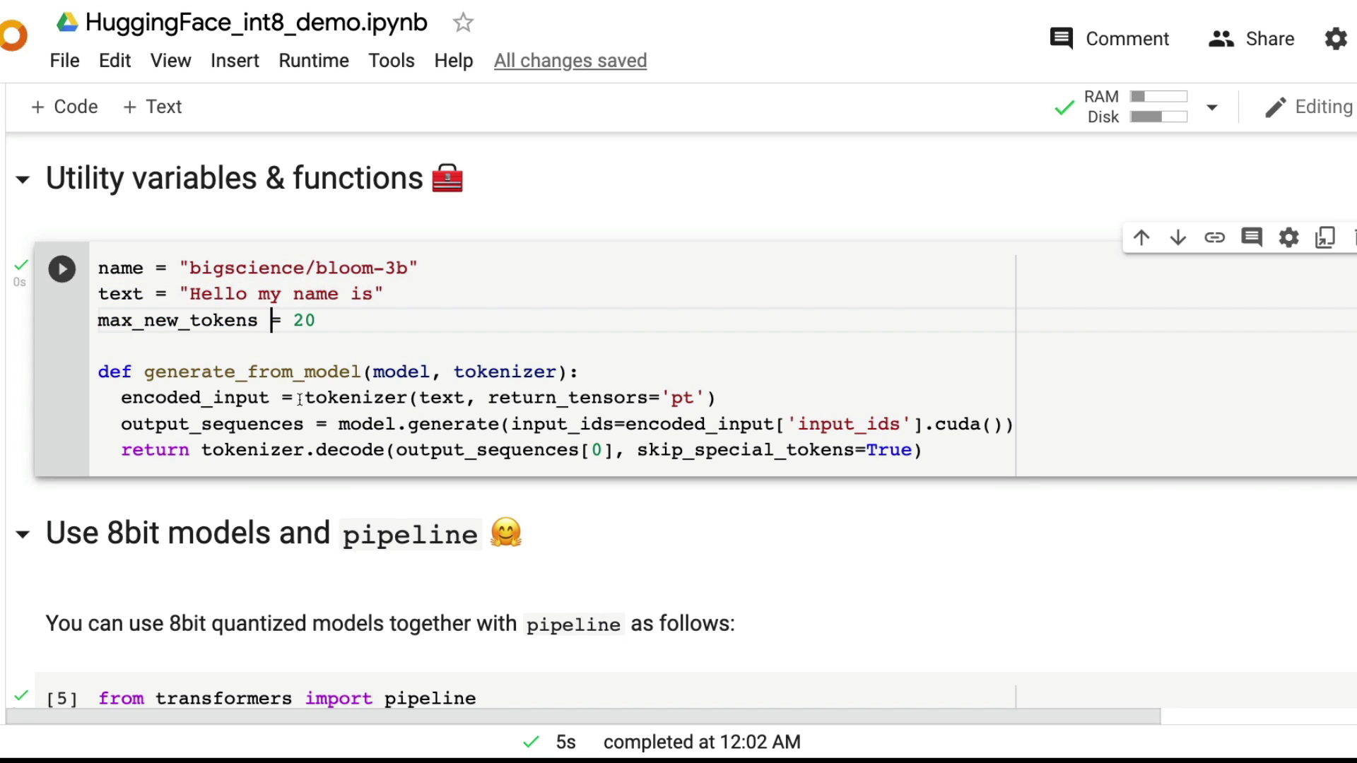
{"action": "left_click_drag", "start_coordinate": [315, 398], "coordinate": [814, 409]}
{"action": "left_click", "coordinate": [814, 410]}
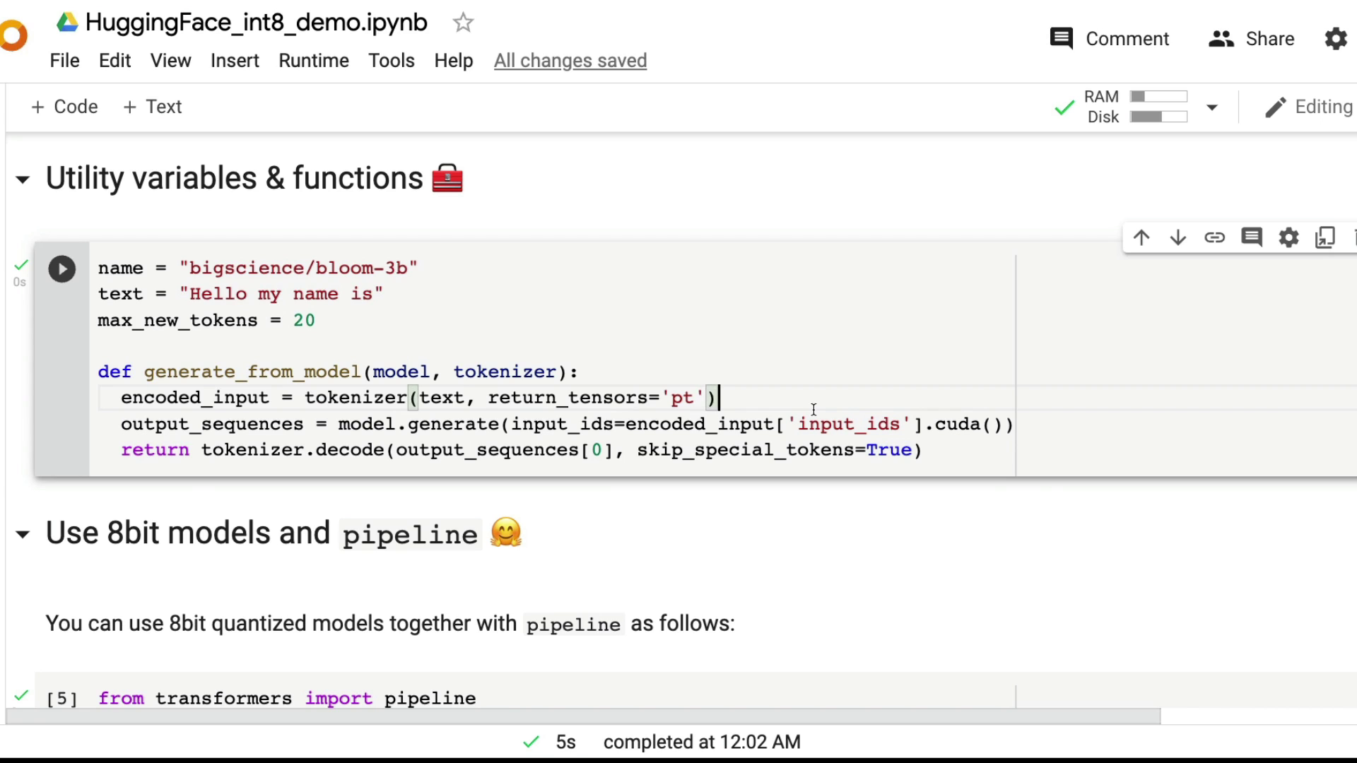
{"action": "left_click", "coordinate": [374, 399]}
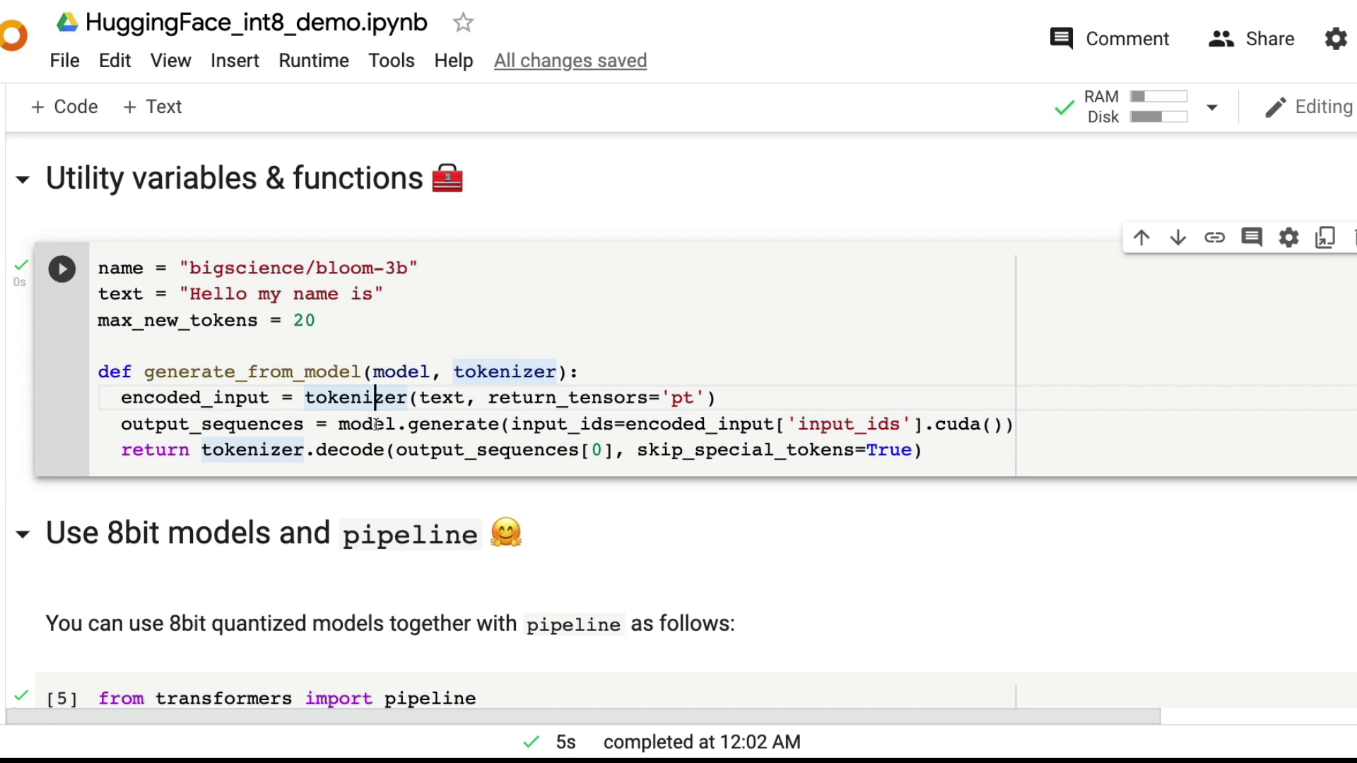
{"action": "left_click_drag", "start_coordinate": [339, 424], "coordinate": [768, 449]}
{"action": "left_click", "coordinate": [768, 450]}
{"action": "scroll", "coordinate": [736, 443], "scroll_direction": "up", "scroll_amount": 1}
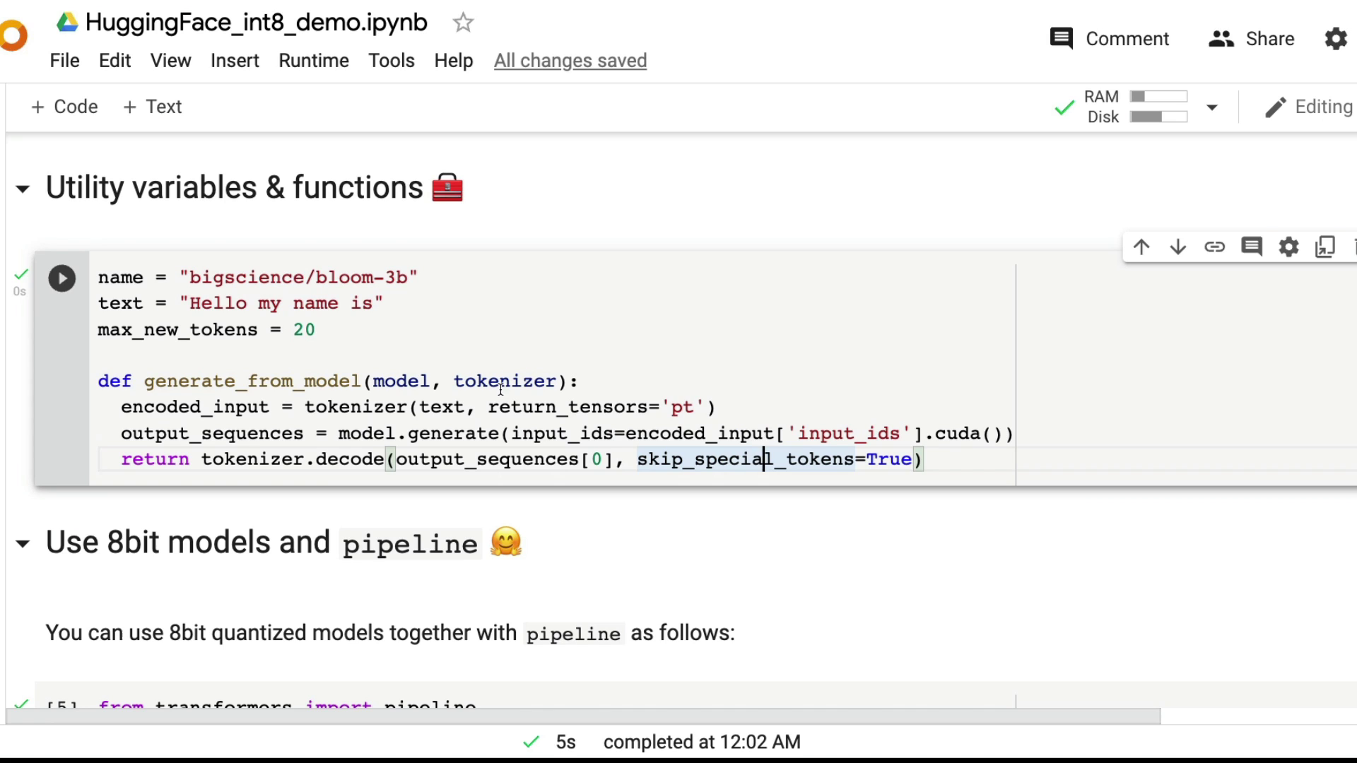
{"action": "left_click", "coordinate": [270, 382]}
{"action": "double_click", "coordinate": [271, 381]}
{"action": "scroll", "coordinate": [441, 357], "scroll_direction": "down", "scroll_amount": 3}
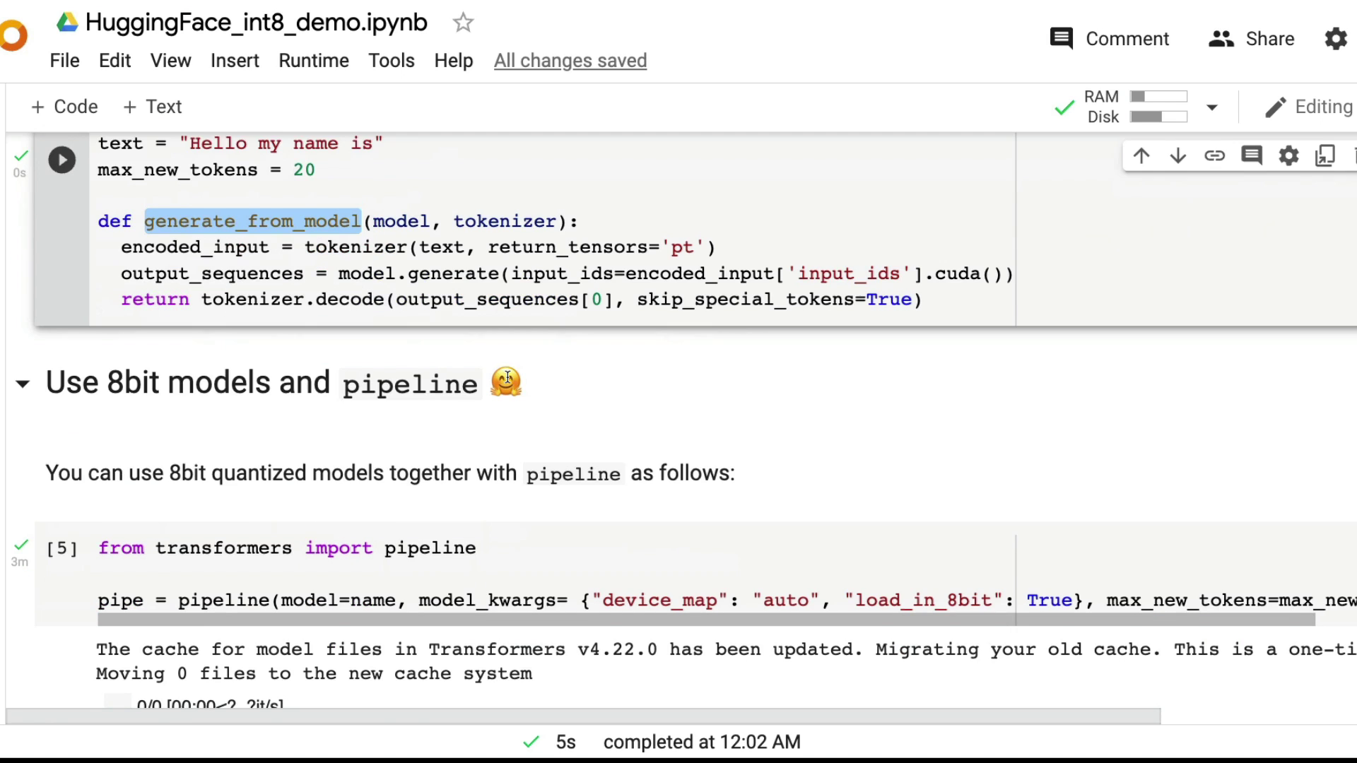
{"action": "scroll", "coordinate": [441, 356], "scroll_direction": "up", "scroll_amount": 1}
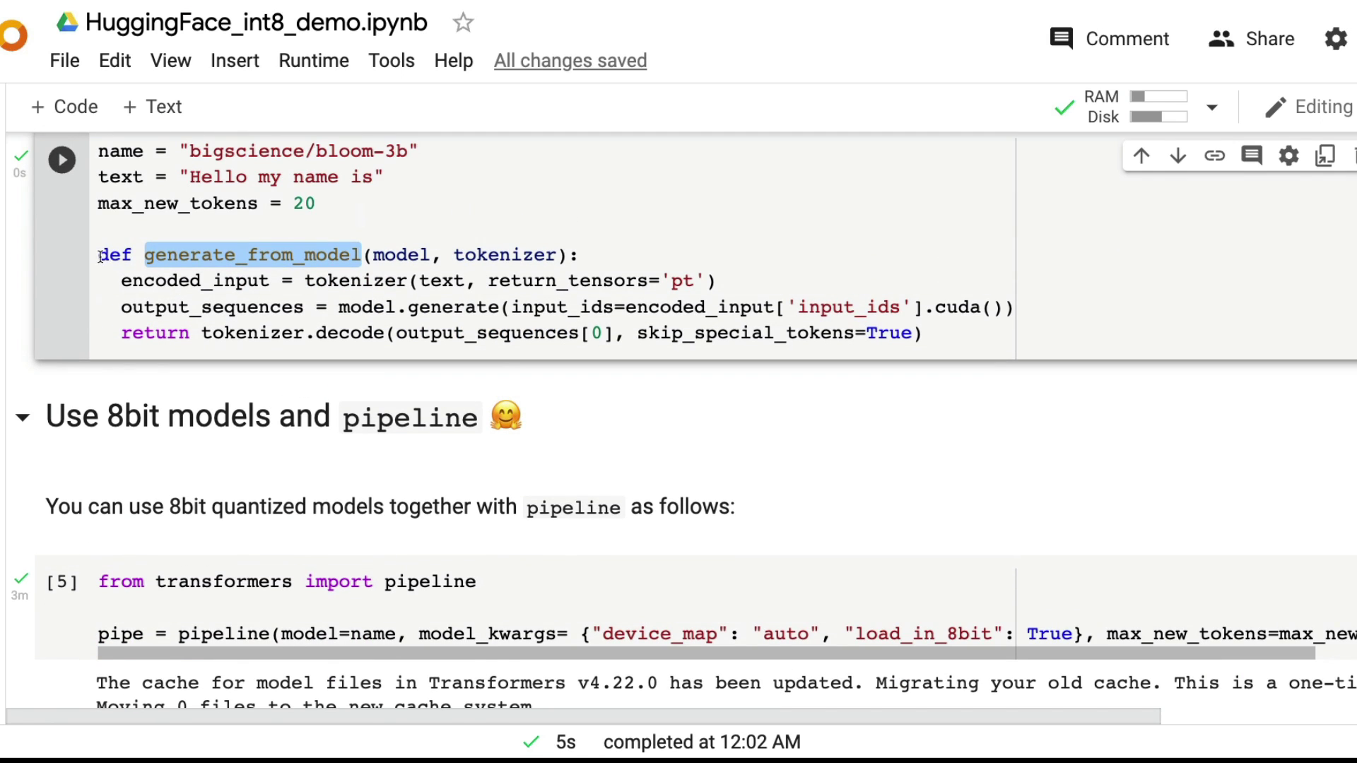
{"action": "left_click", "coordinate": [925, 333]}
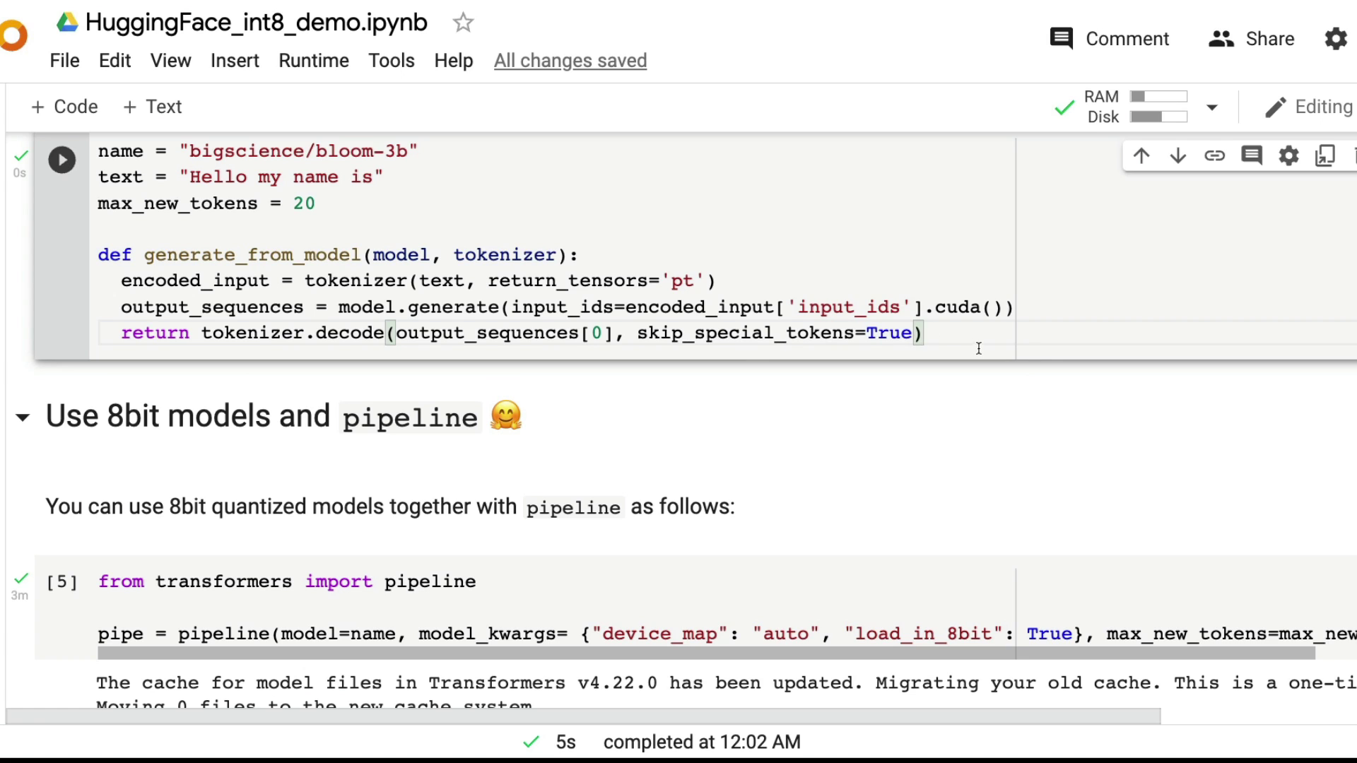
{"action": "left_click_drag", "start_coordinate": [924, 333], "coordinate": [99, 256]}
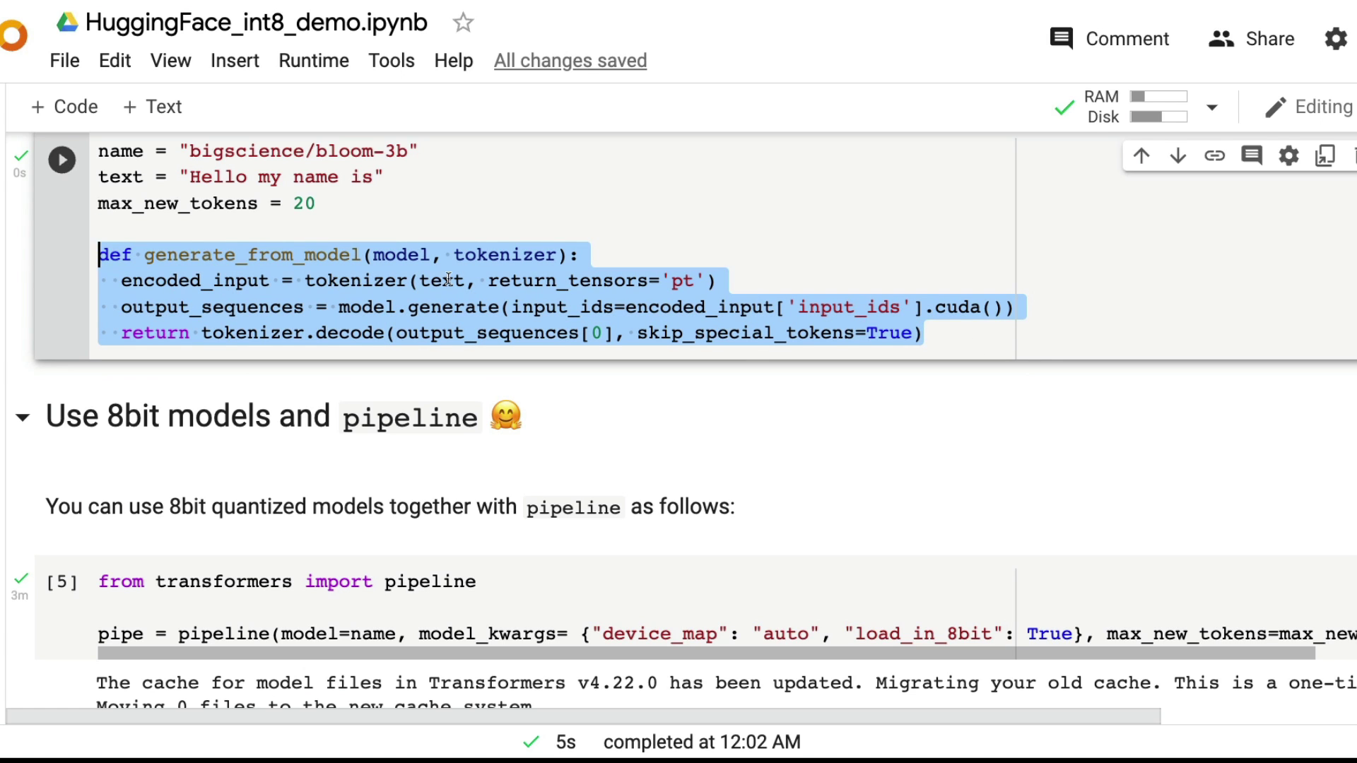
{"action": "scroll", "coordinate": [600, 319], "scroll_direction": "down", "scroll_amount": 3}
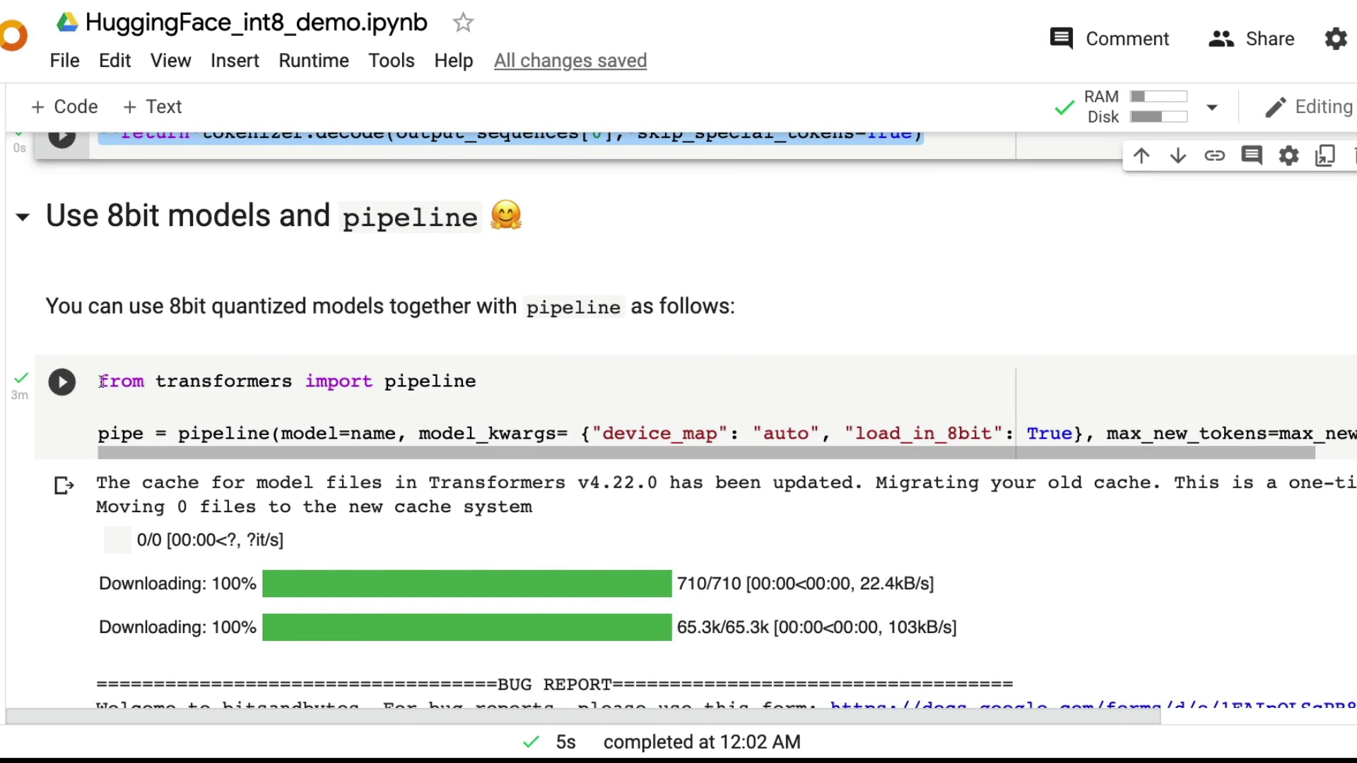
{"action": "scroll", "coordinate": [106, 383], "scroll_direction": "down", "scroll_amount": 2}
{"action": "left_click", "coordinate": [272, 335]}
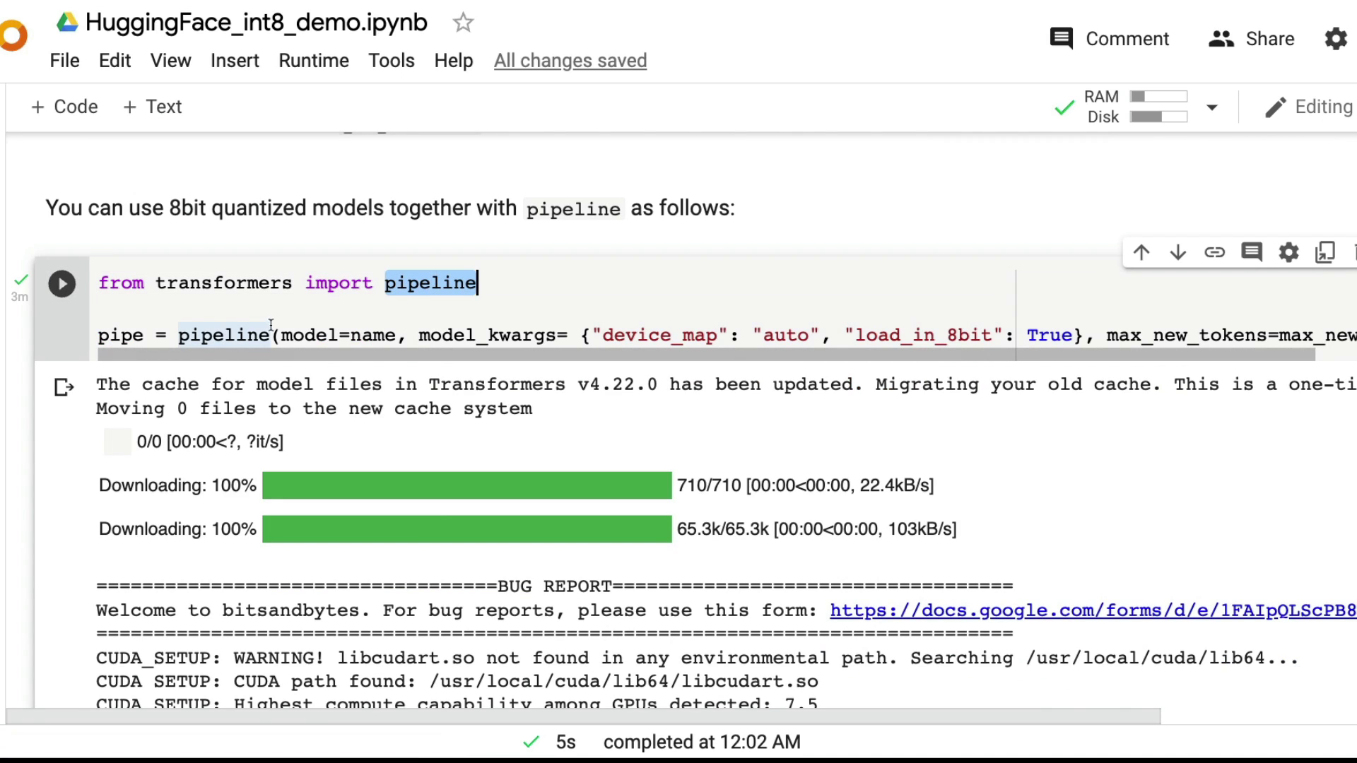
{"action": "double_click", "coordinate": [263, 335]}
{"action": "scroll", "coordinate": [263, 335], "scroll_direction": "up", "scroll_amount": 5}
{"action": "scroll", "coordinate": [197, 303], "scroll_direction": "up", "scroll_amount": 3}
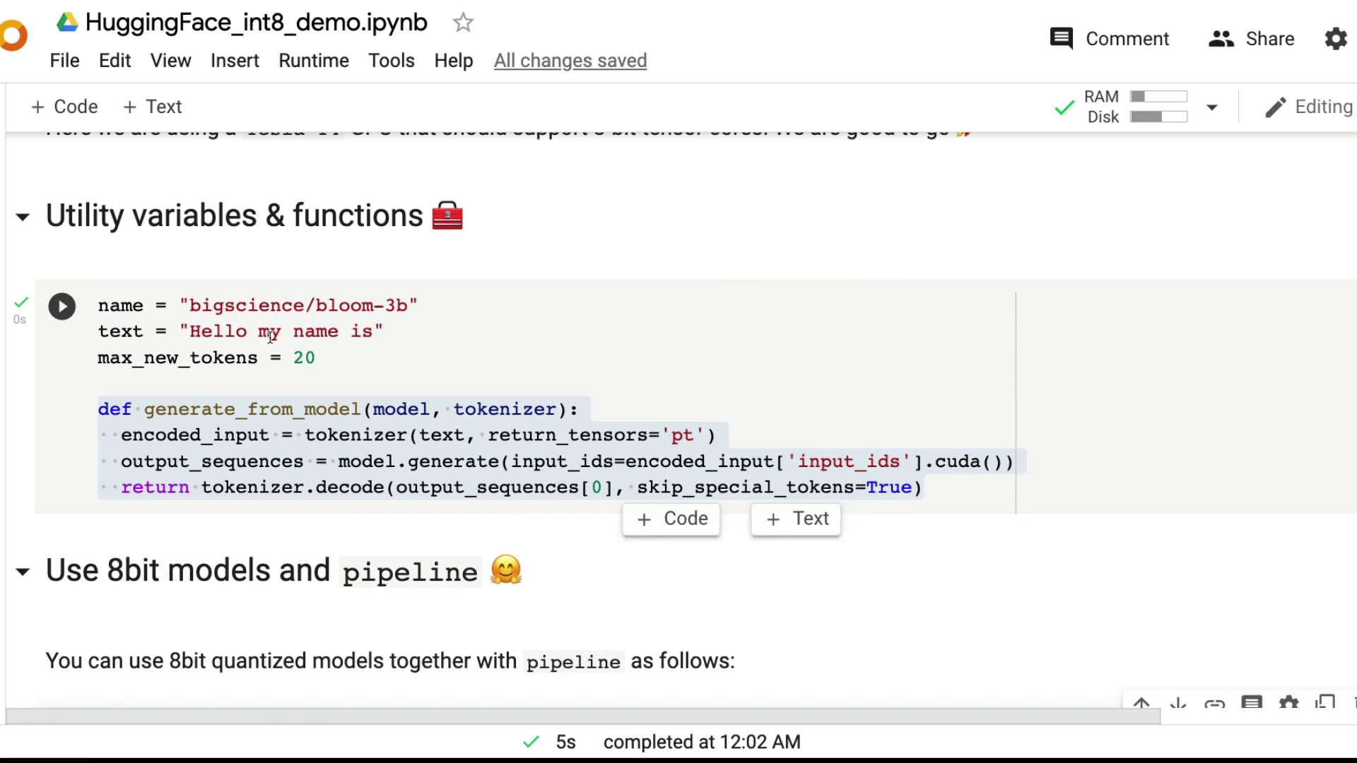
{"action": "left_click", "coordinate": [192, 305]}
{"action": "left_click", "coordinate": [424, 306]}
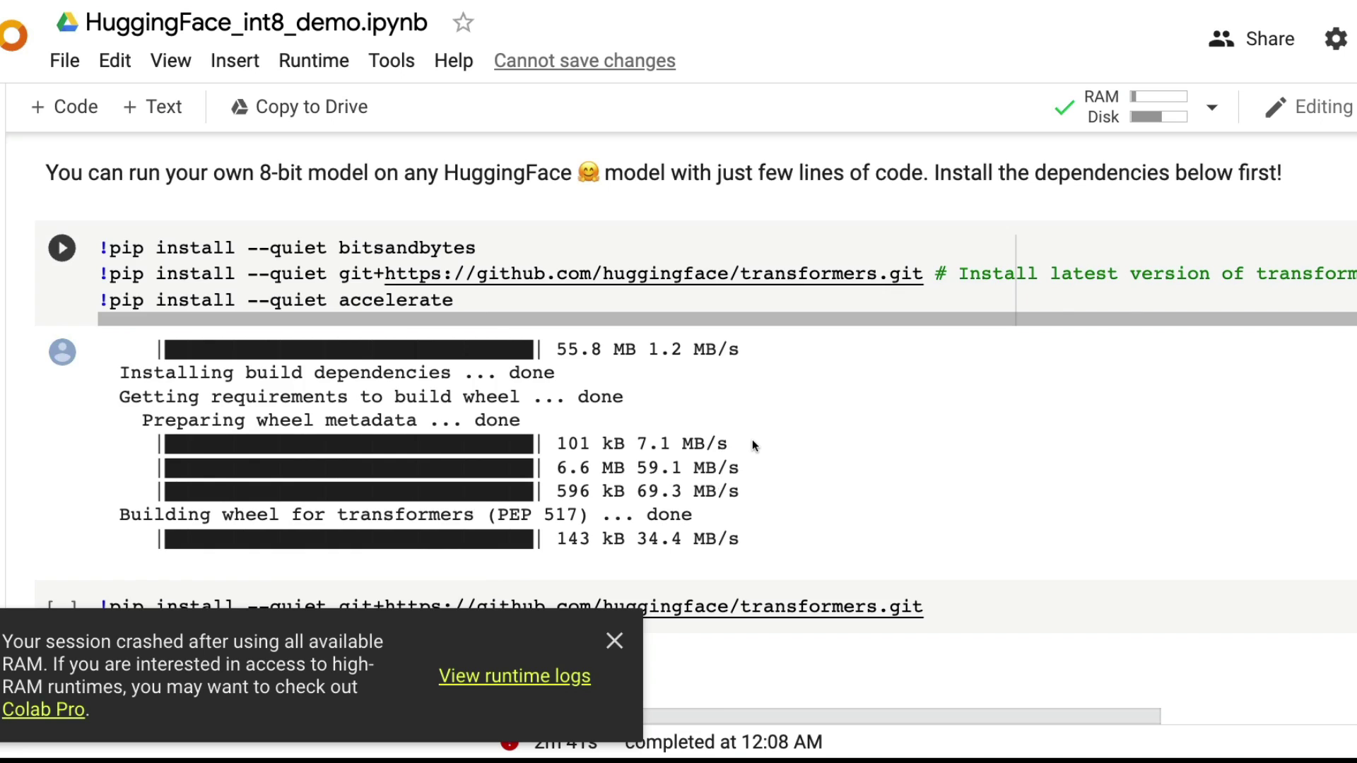
{"action": "scroll", "coordinate": [751, 445], "scroll_direction": "down", "scroll_amount": 3}
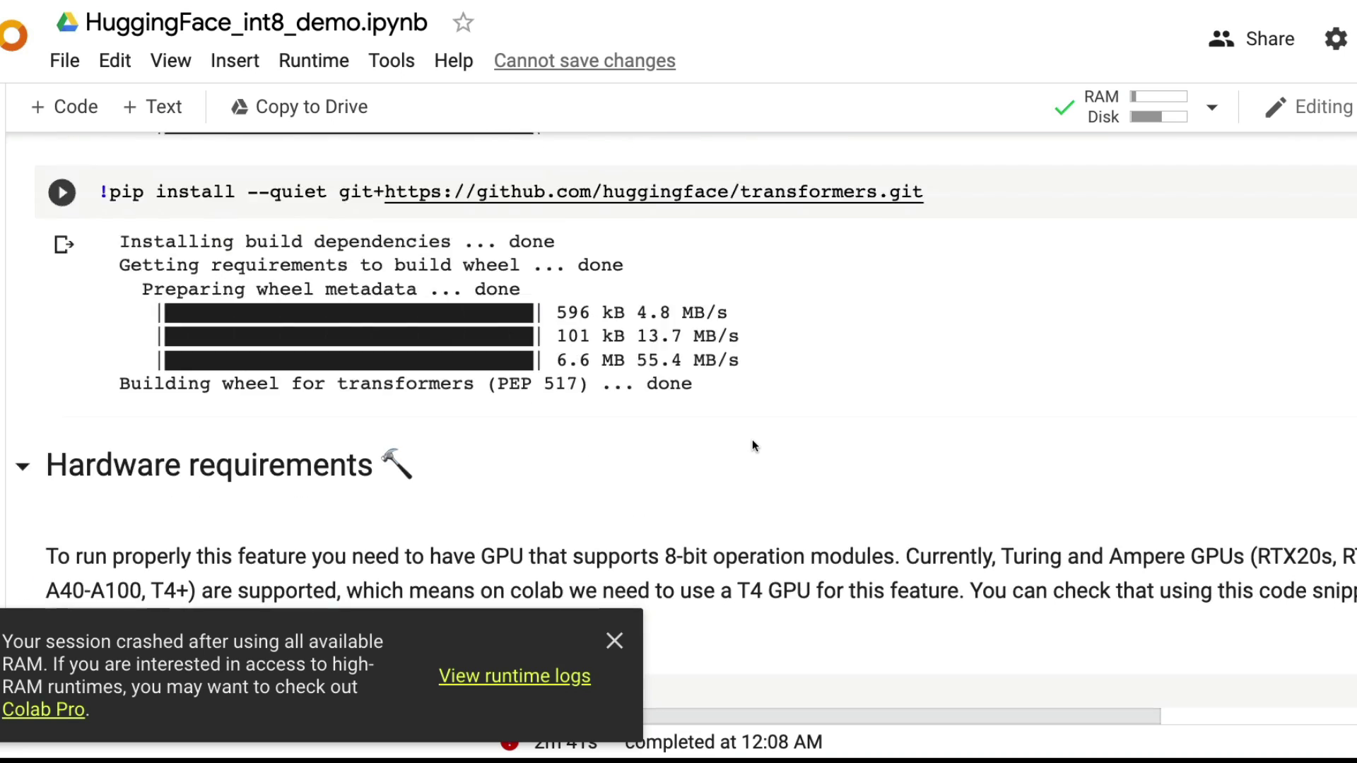
{"action": "scroll", "coordinate": [753, 442], "scroll_direction": "down", "scroll_amount": 5}
{"action": "scroll", "coordinate": [751, 441], "scroll_direction": "down", "scroll_amount": 3}
{"action": "scroll", "coordinate": [752, 440], "scroll_direction": "down", "scroll_amount": 3}
{"action": "scroll", "coordinate": [753, 440], "scroll_direction": "down", "scroll_amount": 3}
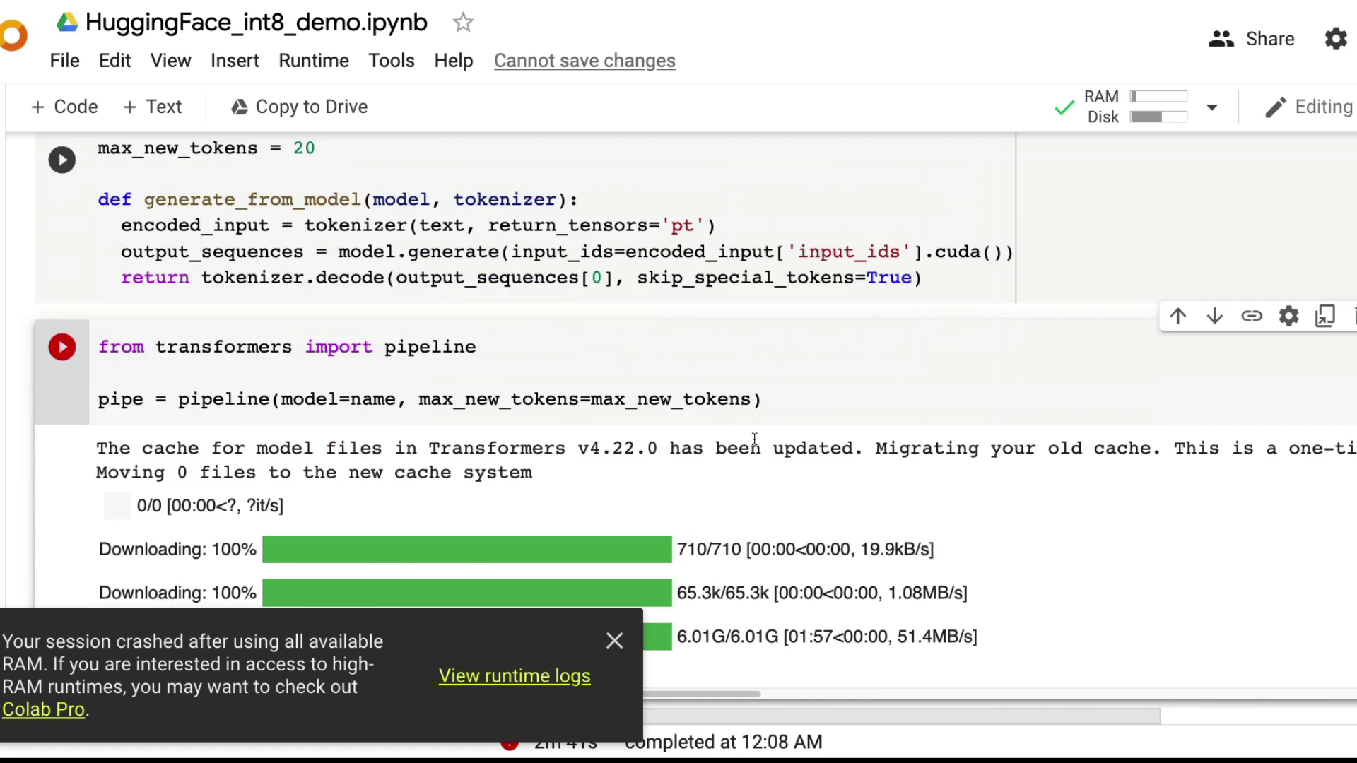
{"action": "scroll", "coordinate": [755, 437], "scroll_direction": "up", "scroll_amount": 2}
{"action": "scroll", "coordinate": [755, 437], "scroll_direction": "down", "scroll_amount": 1}
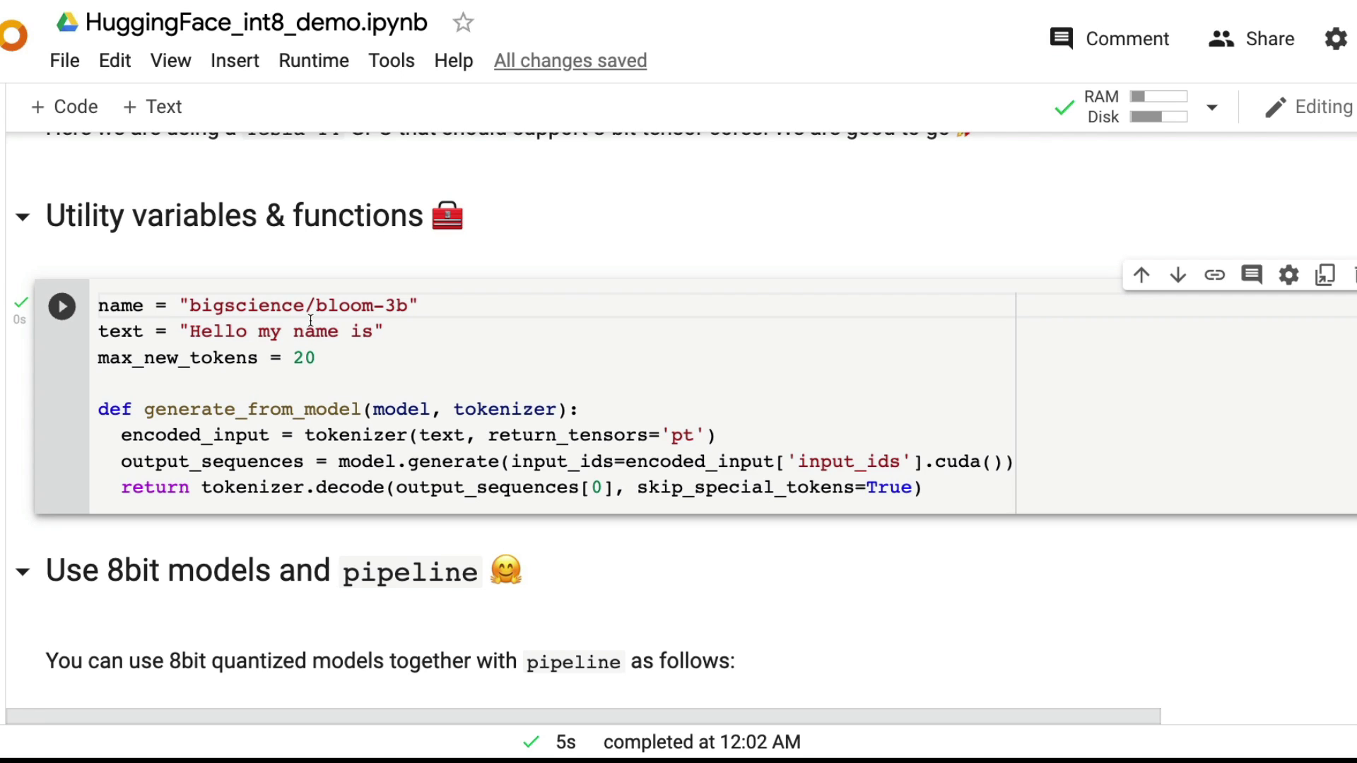
{"action": "left_click", "coordinate": [309, 323]}
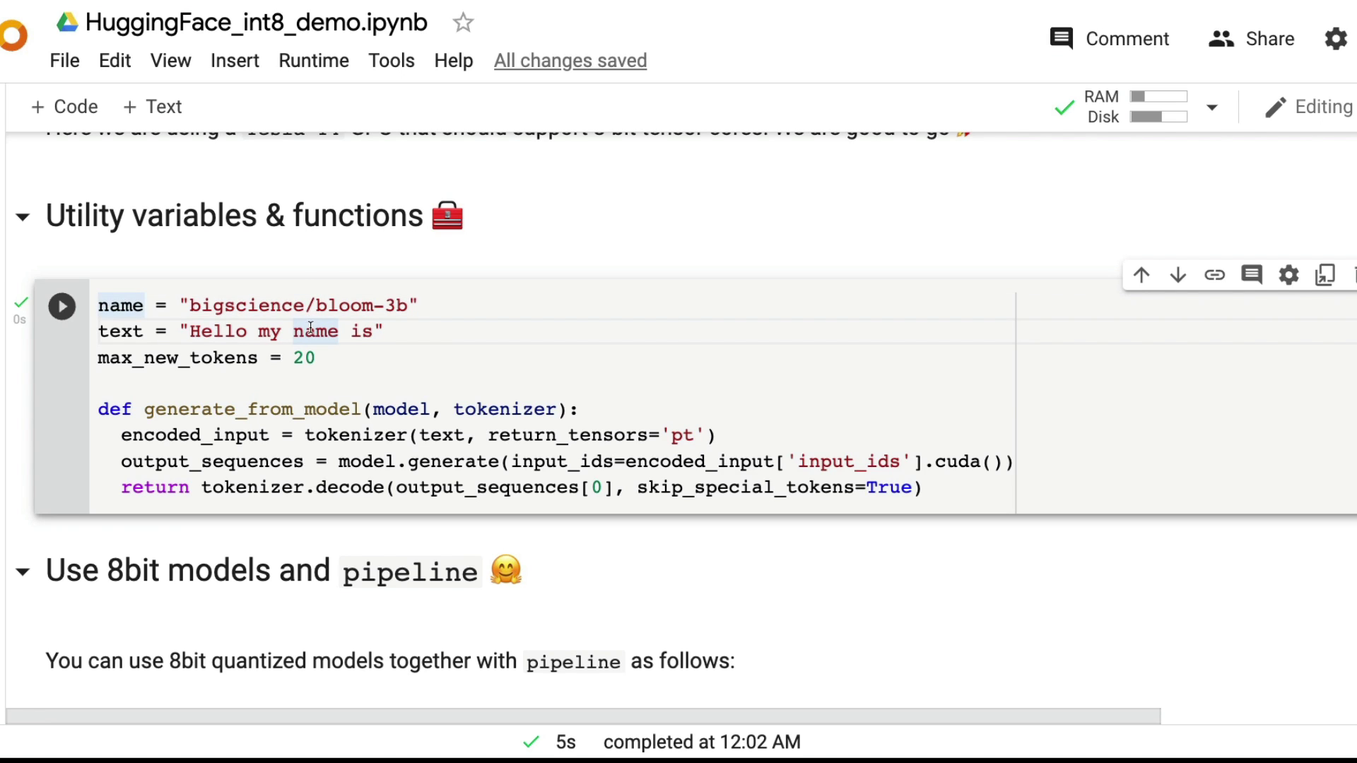
{"action": "scroll", "coordinate": [309, 331], "scroll_direction": "down", "scroll_amount": 2}
{"action": "scroll", "coordinate": [519, 469], "scroll_direction": "down", "scroll_amount": 2}
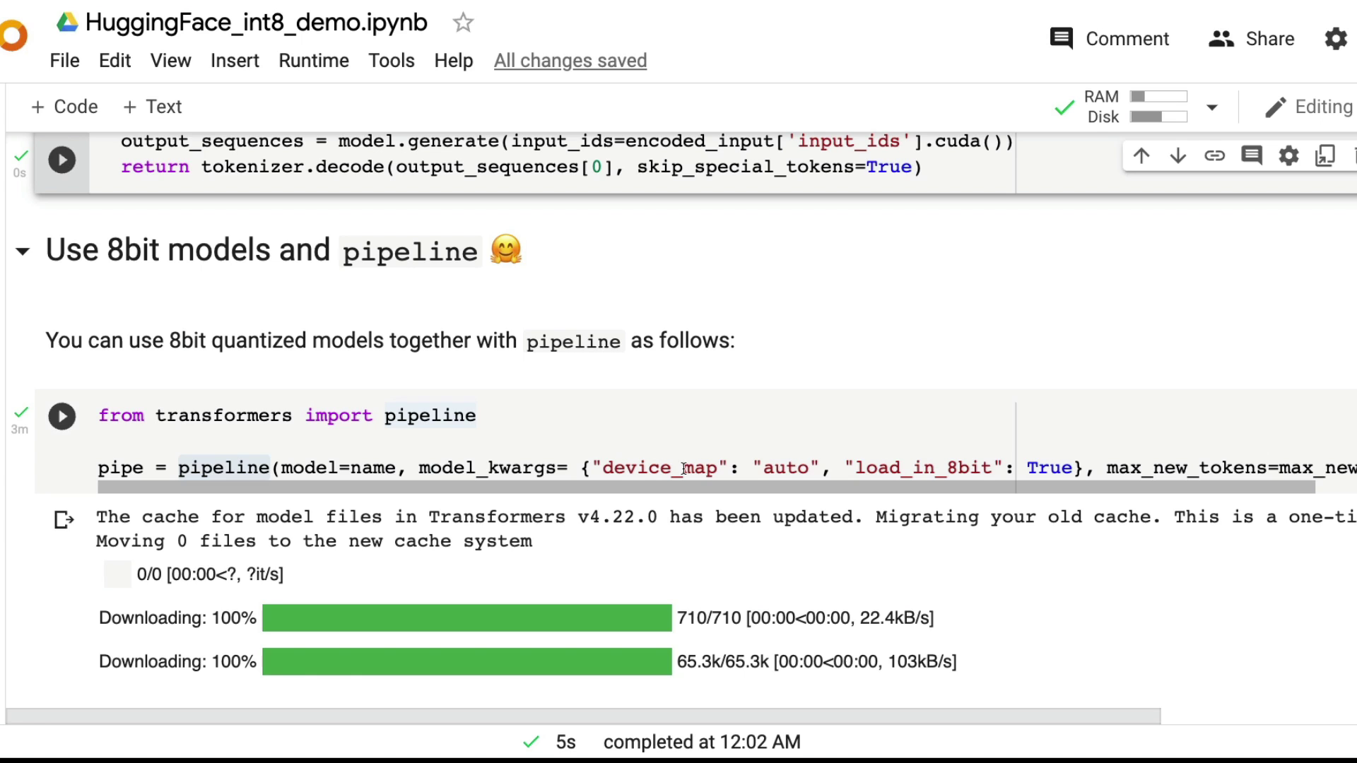
{"action": "scroll", "coordinate": [623, 489], "scroll_direction": "up", "scroll_amount": 1}
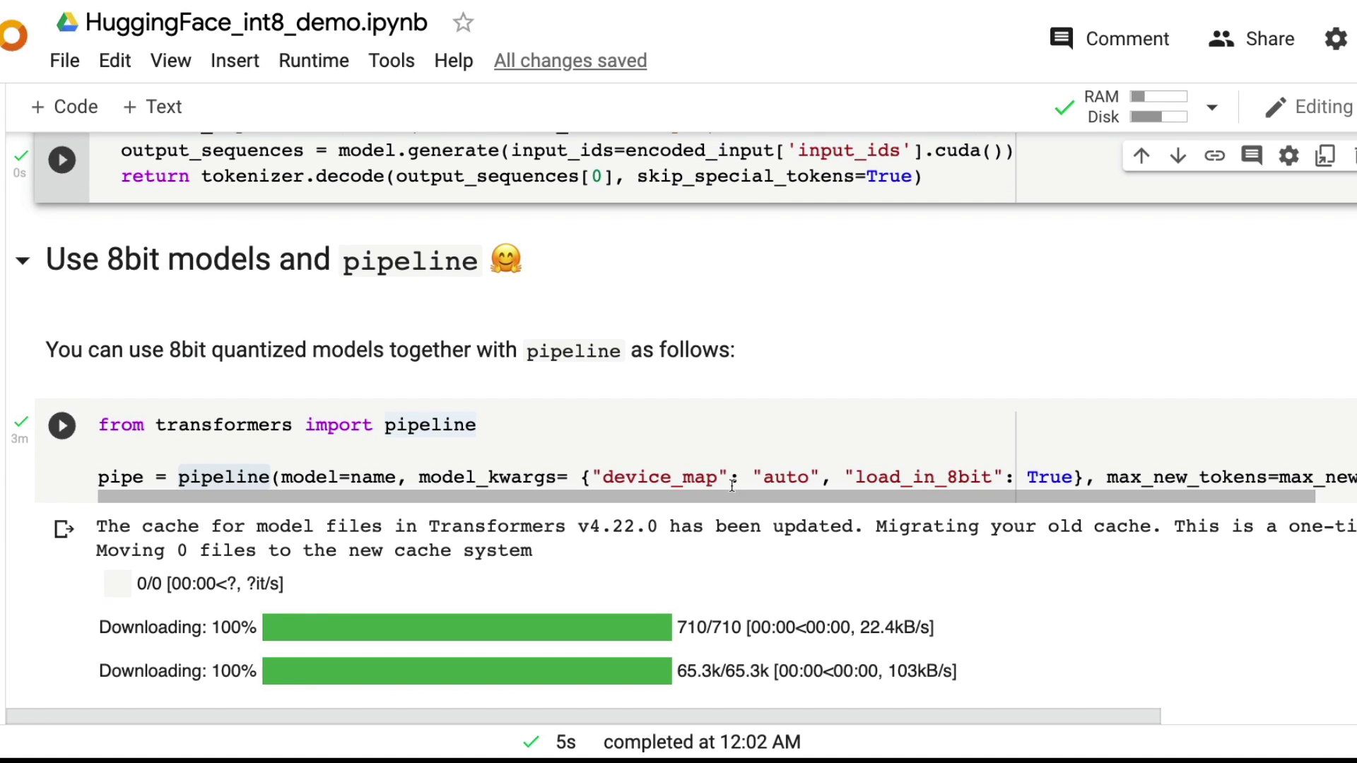
{"action": "double_click", "coordinate": [787, 479]}
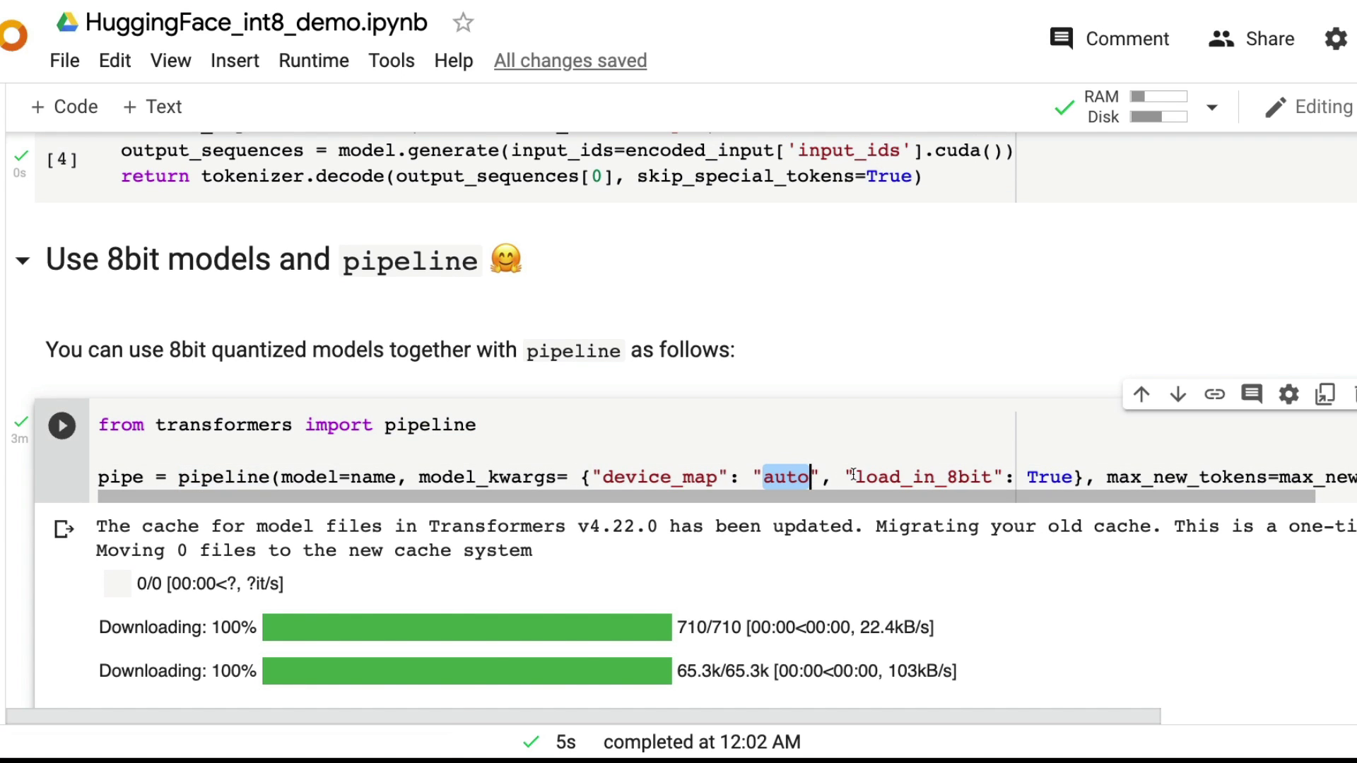
{"action": "left_click_drag", "start_coordinate": [856, 477], "coordinate": [992, 477]}
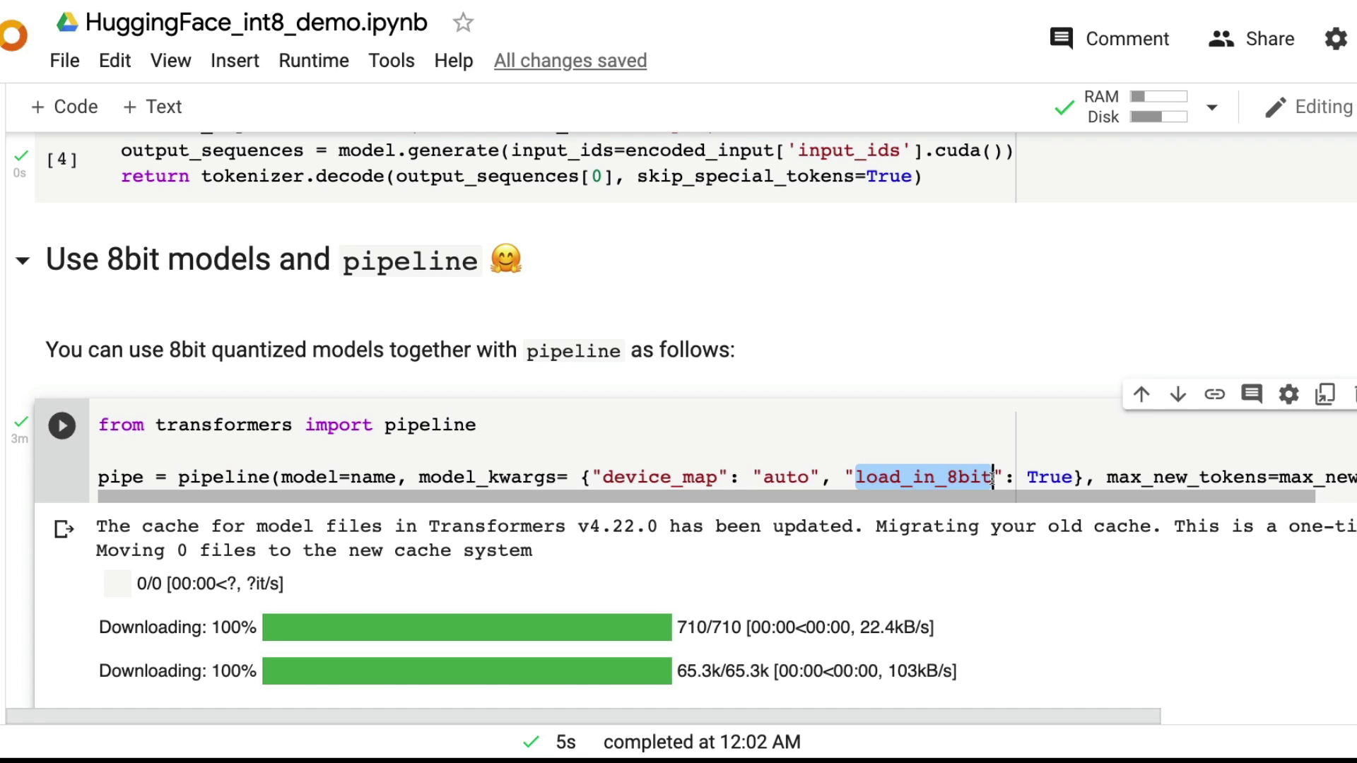
{"action": "double_click", "coordinate": [1051, 477]}
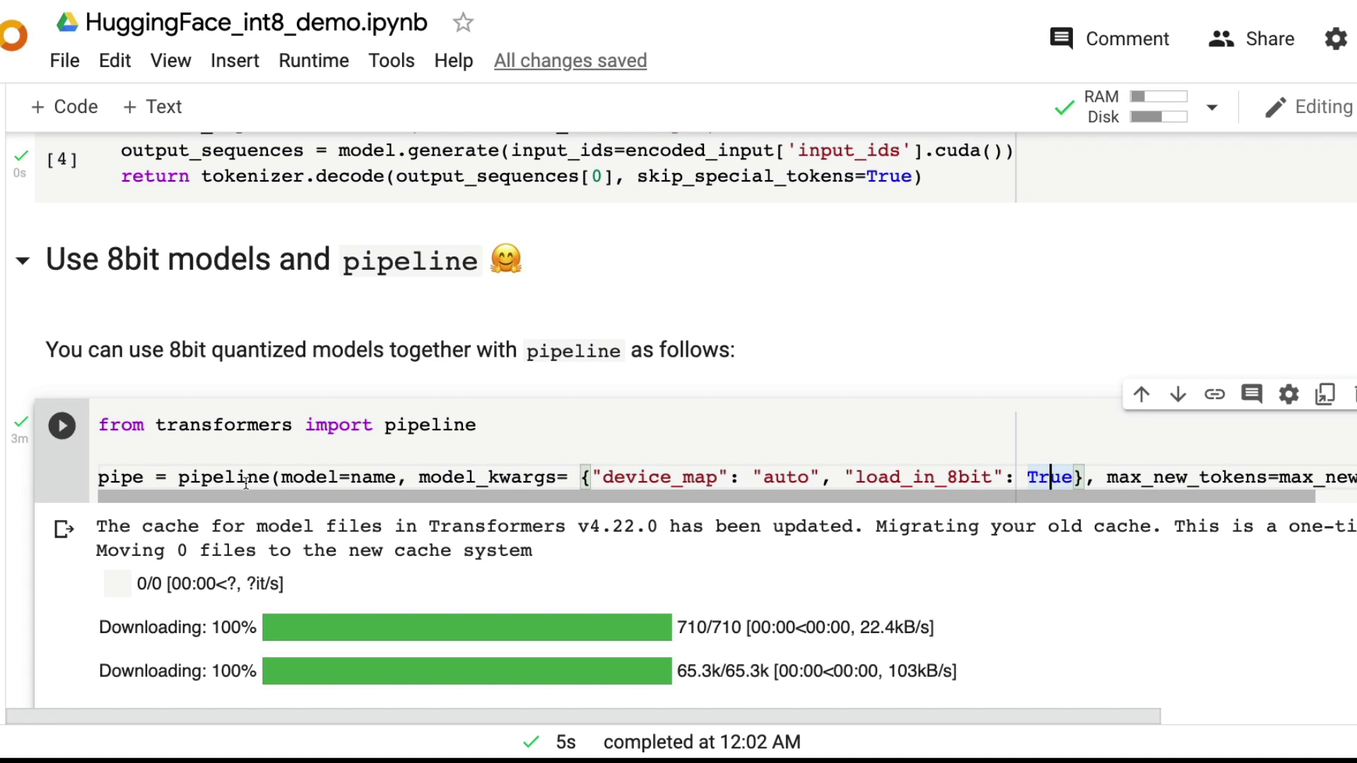
{"action": "double_click", "coordinate": [223, 477]}
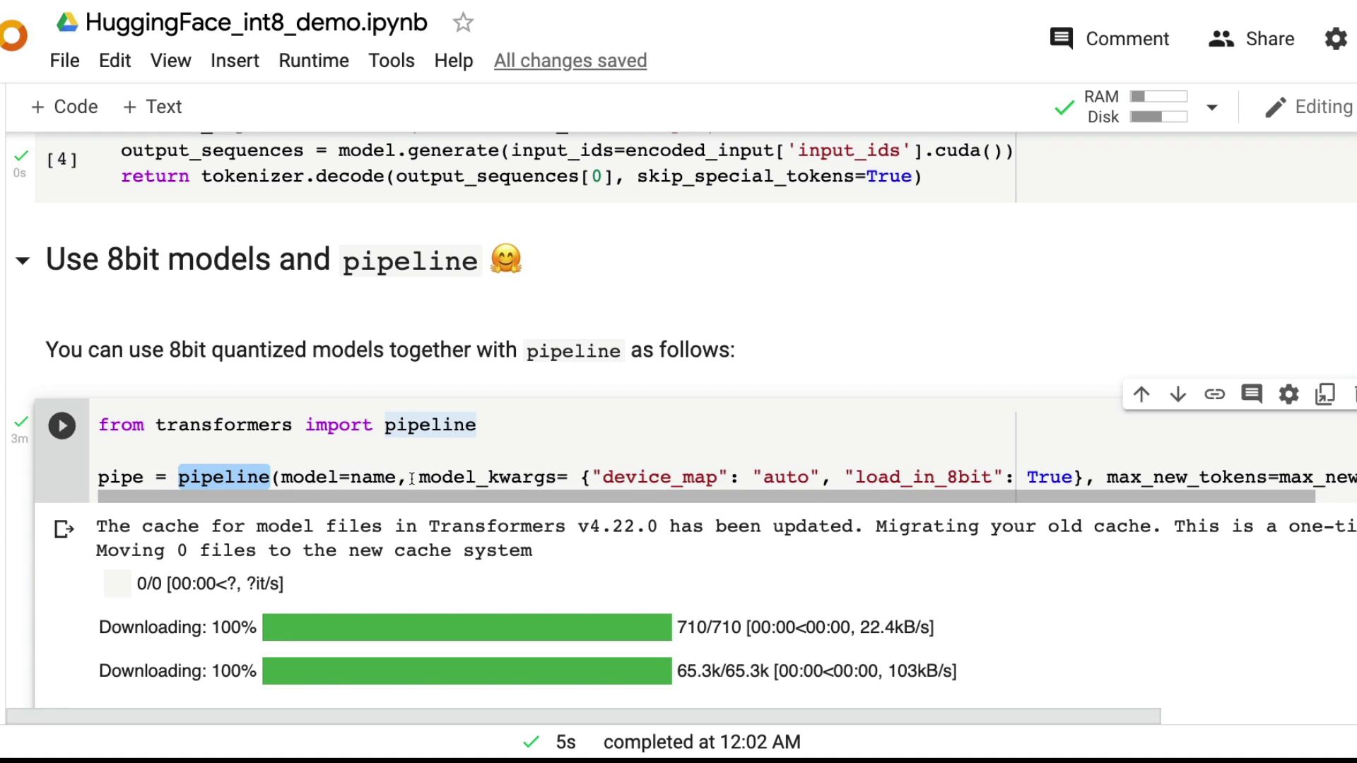
{"action": "mouse_move", "coordinate": [417, 477]}
{"action": "left_mouse_down"}
{"action": "mouse_move", "coordinate": [1016, 496]}
{"action": "mouse_move", "coordinate": [1031, 477]}
{"action": "left_mouse_up"}
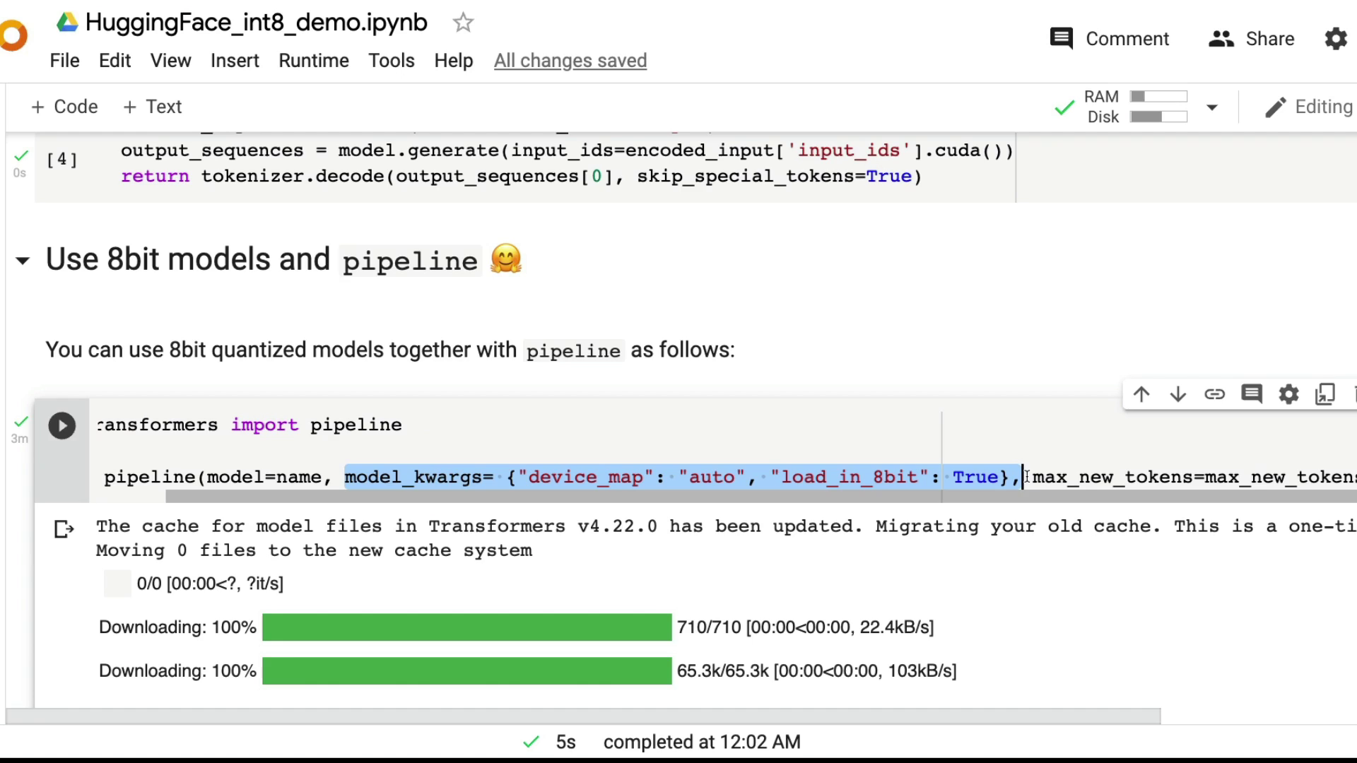
{"action": "scroll", "coordinate": [682, 439], "scroll_direction": "up", "scroll_amount": 2}
{"action": "scroll", "coordinate": [682, 438], "scroll_direction": "up", "scroll_amount": 3}
{"action": "scroll", "coordinate": [682, 439], "scroll_direction": "down", "scroll_amount": 2}
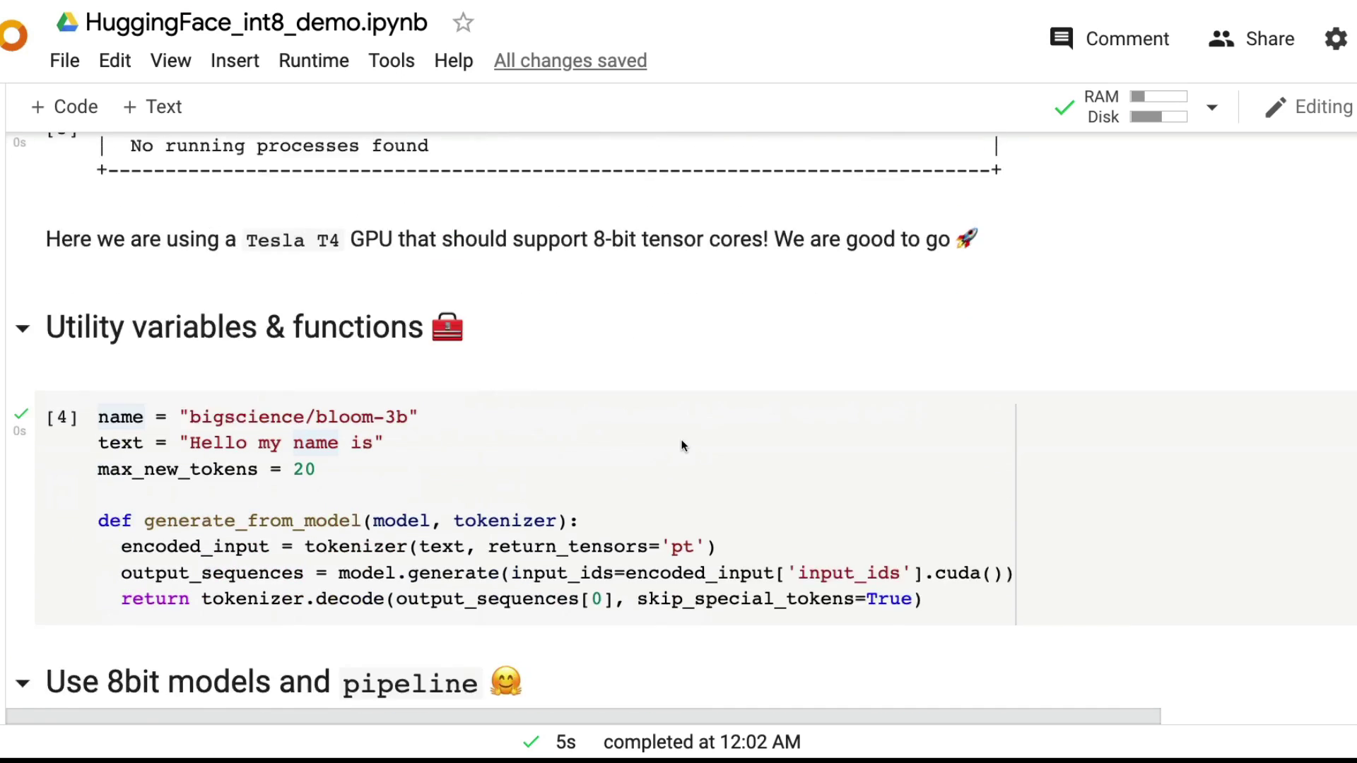
{"action": "scroll", "coordinate": [682, 447], "scroll_direction": "down", "scroll_amount": 3}
{"action": "scroll", "coordinate": [683, 446], "scroll_direction": "down", "scroll_amount": 1}
{"action": "scroll", "coordinate": [684, 447], "scroll_direction": "down", "scroll_amount": 3}
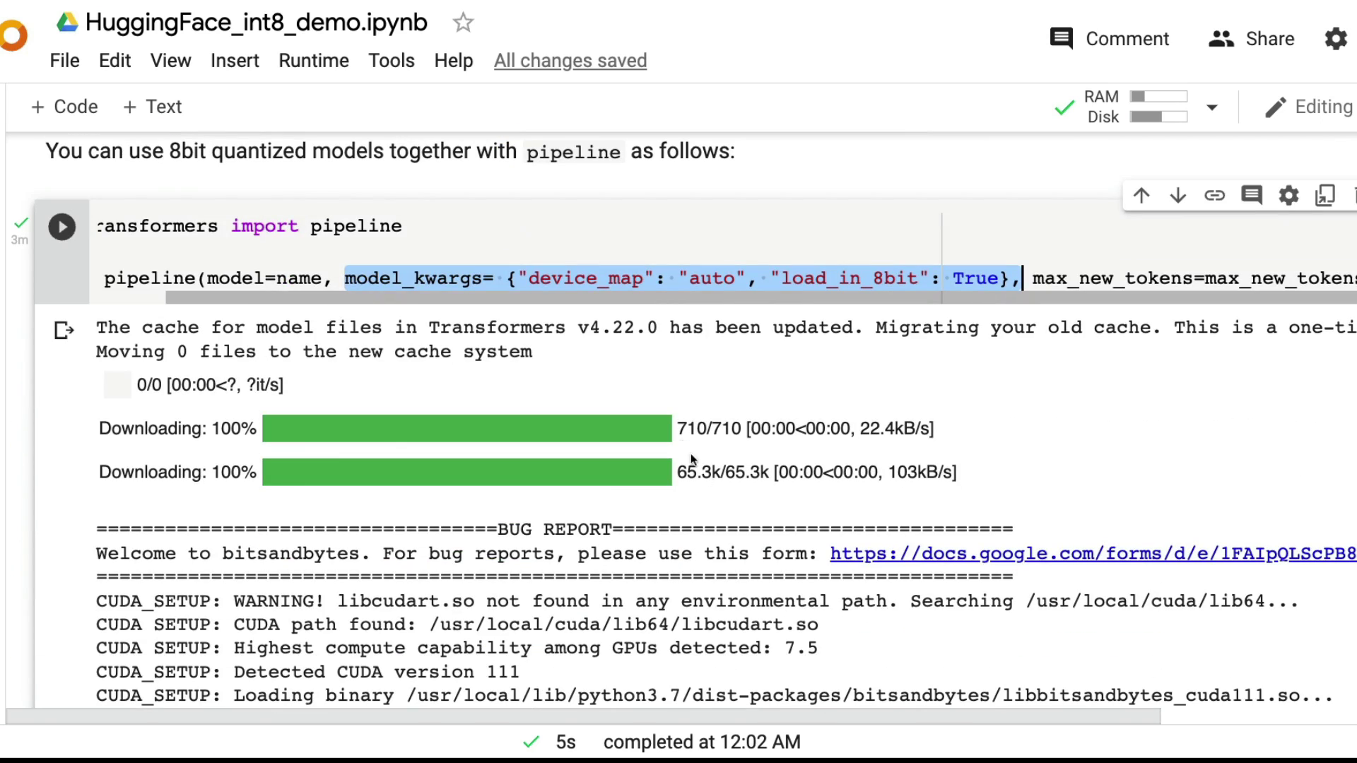
{"action": "scroll", "coordinate": [690, 453], "scroll_direction": "down", "scroll_amount": 2}
{"action": "scroll", "coordinate": [730, 492], "scroll_direction": "down", "scroll_amount": 3}
{"action": "scroll", "coordinate": [731, 486], "scroll_direction": "down", "scroll_amount": 2}
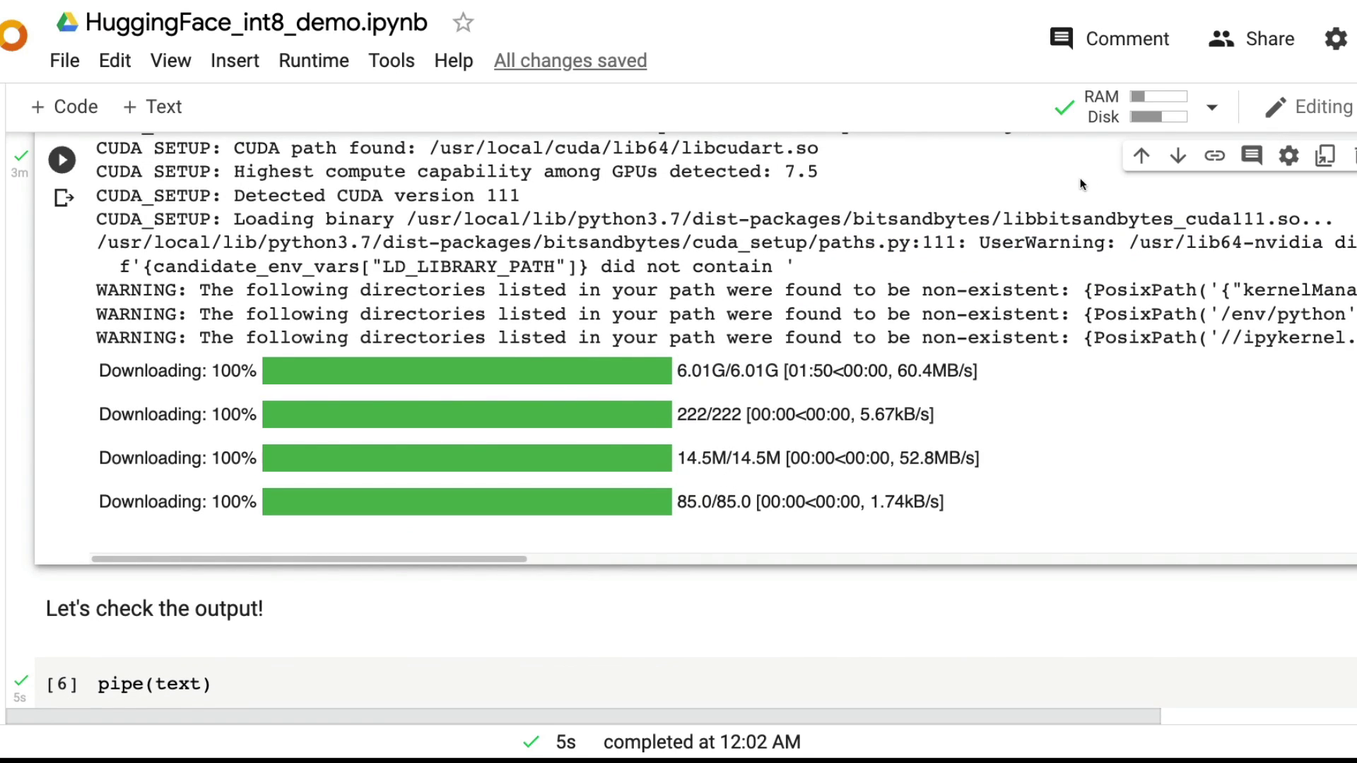
{"action": "left_click", "coordinate": [1156, 106]}
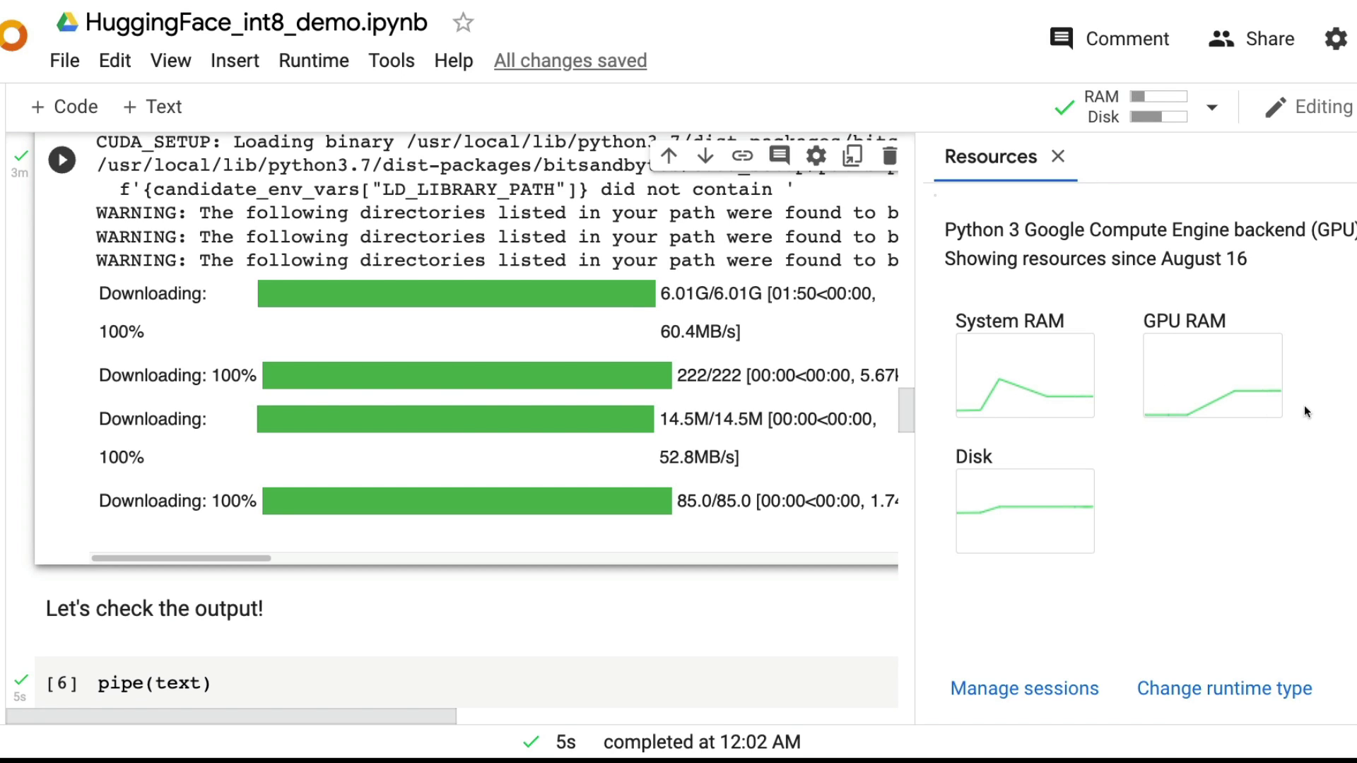
{"action": "left_click", "coordinate": [1058, 158]}
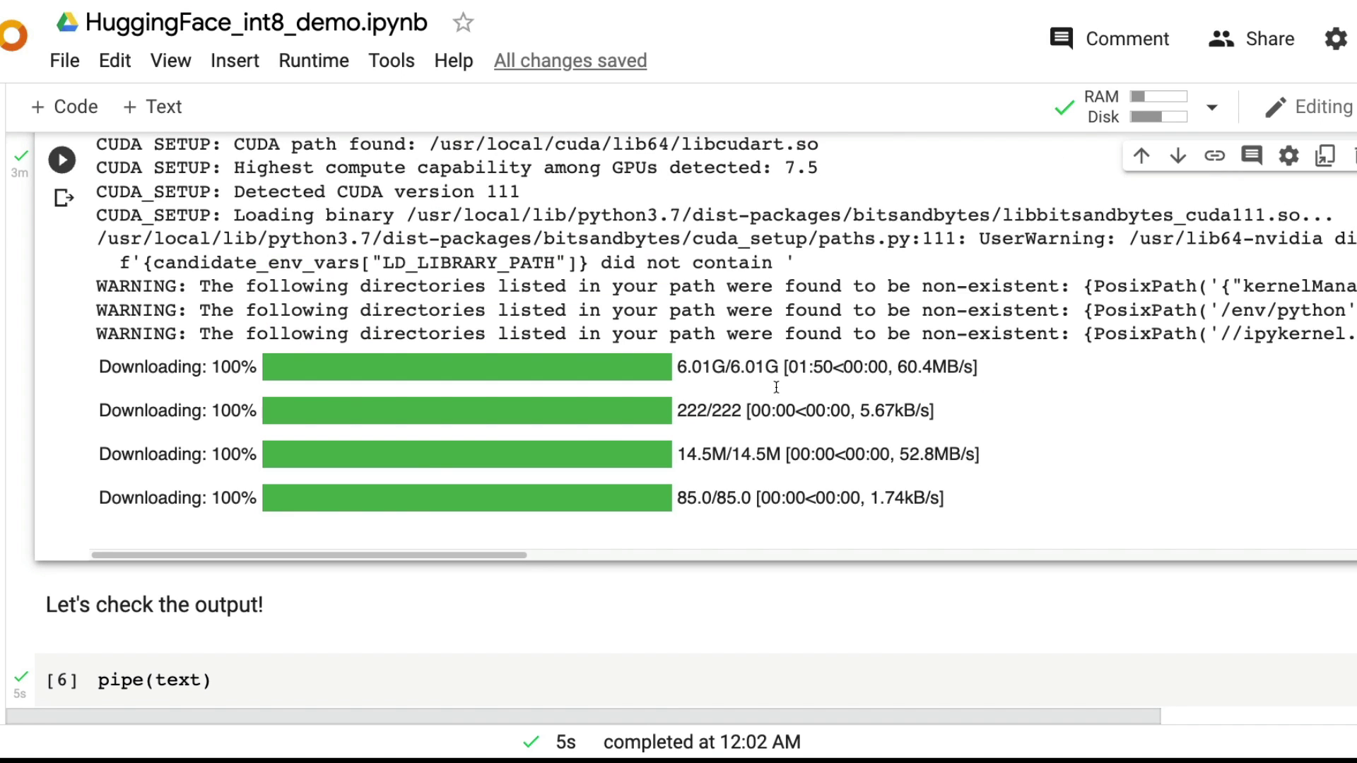
{"action": "scroll", "coordinate": [424, 462], "scroll_direction": "down", "scroll_amount": 2}
{"action": "scroll", "coordinate": [424, 461], "scroll_direction": "down", "scroll_amount": 1}
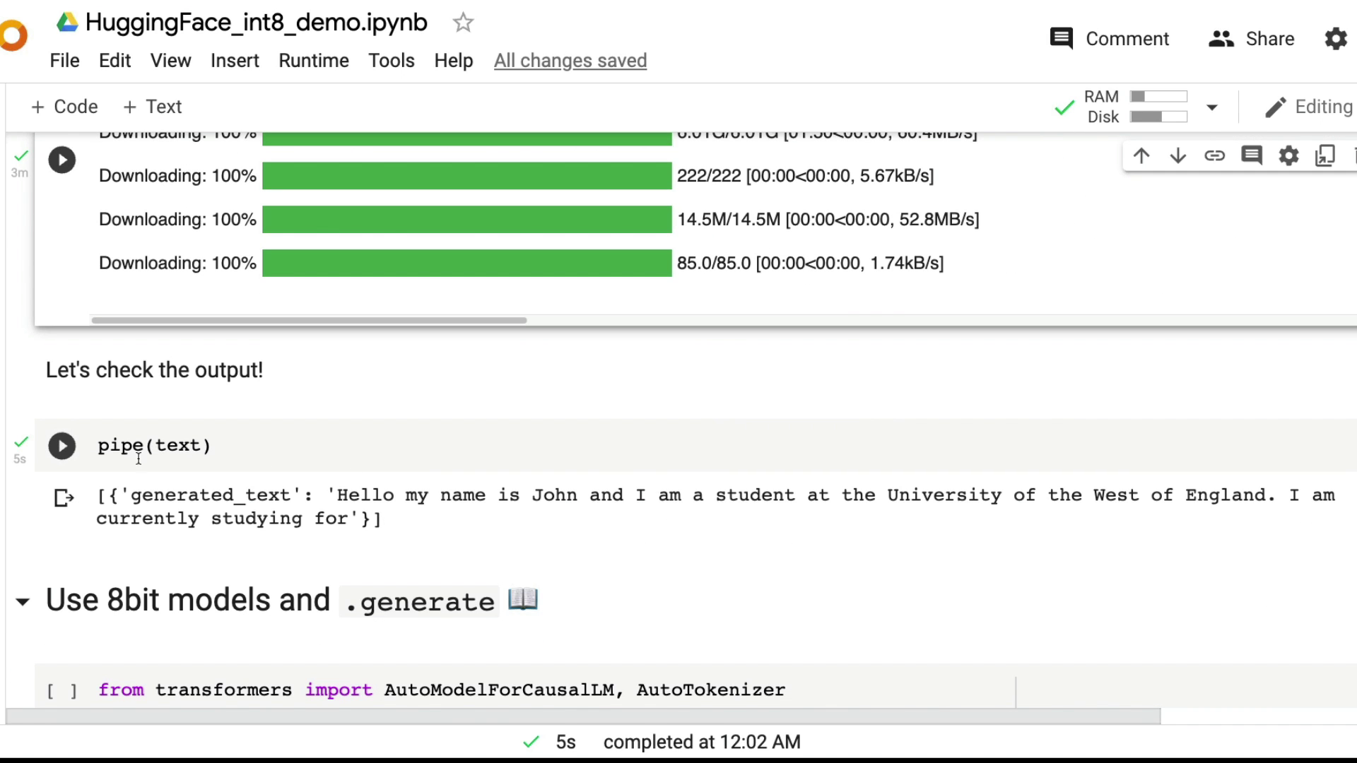
Replace the pipe(text) argument with 'I love 1littlecoder youtube channel and' and run the cell
{"action": "double_click", "coordinate": [176, 447]}
{"action": "scroll", "coordinate": [303, 451], "scroll_direction": "up", "scroll_amount": 1}
{"action": "scroll", "coordinate": [302, 452], "scroll_direction": "down", "scroll_amount": 2}
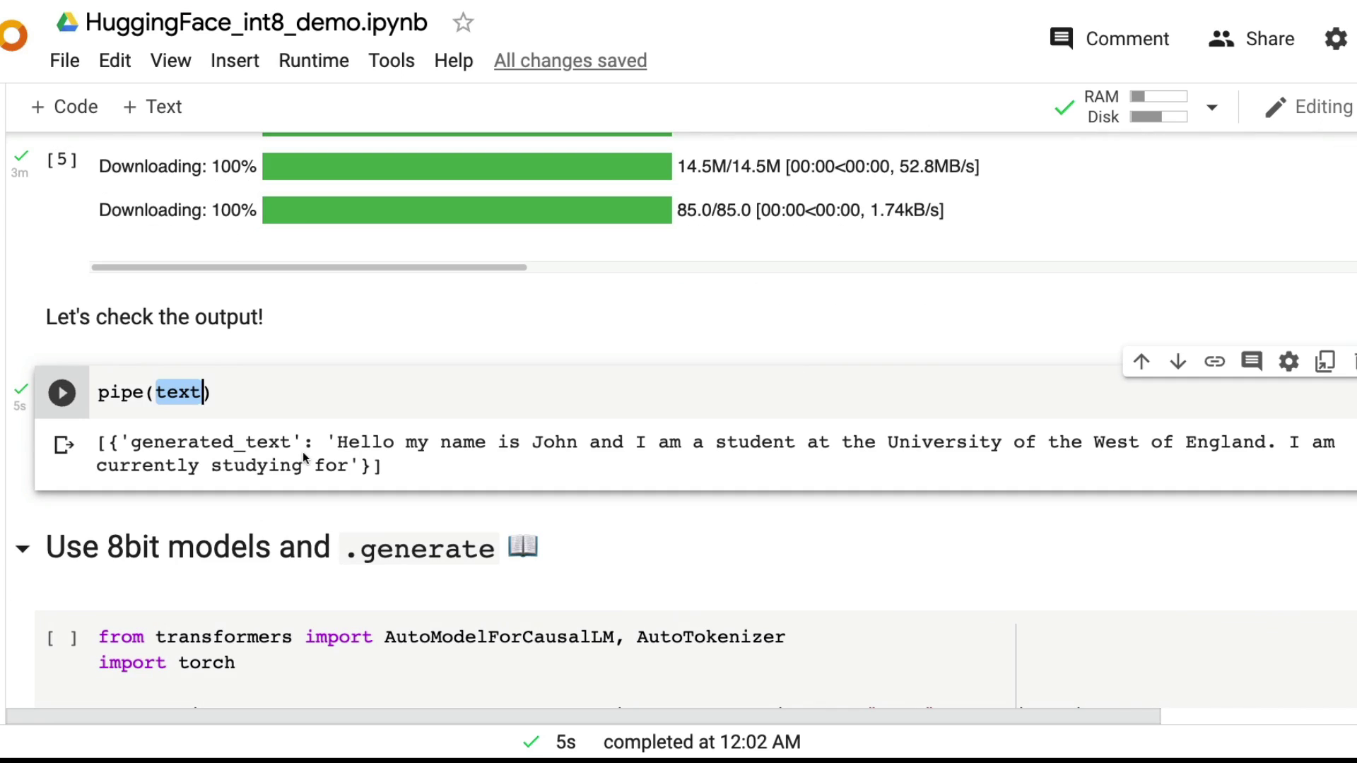
{"action": "scroll", "coordinate": [409, 428], "scroll_direction": "down", "scroll_amount": 1}
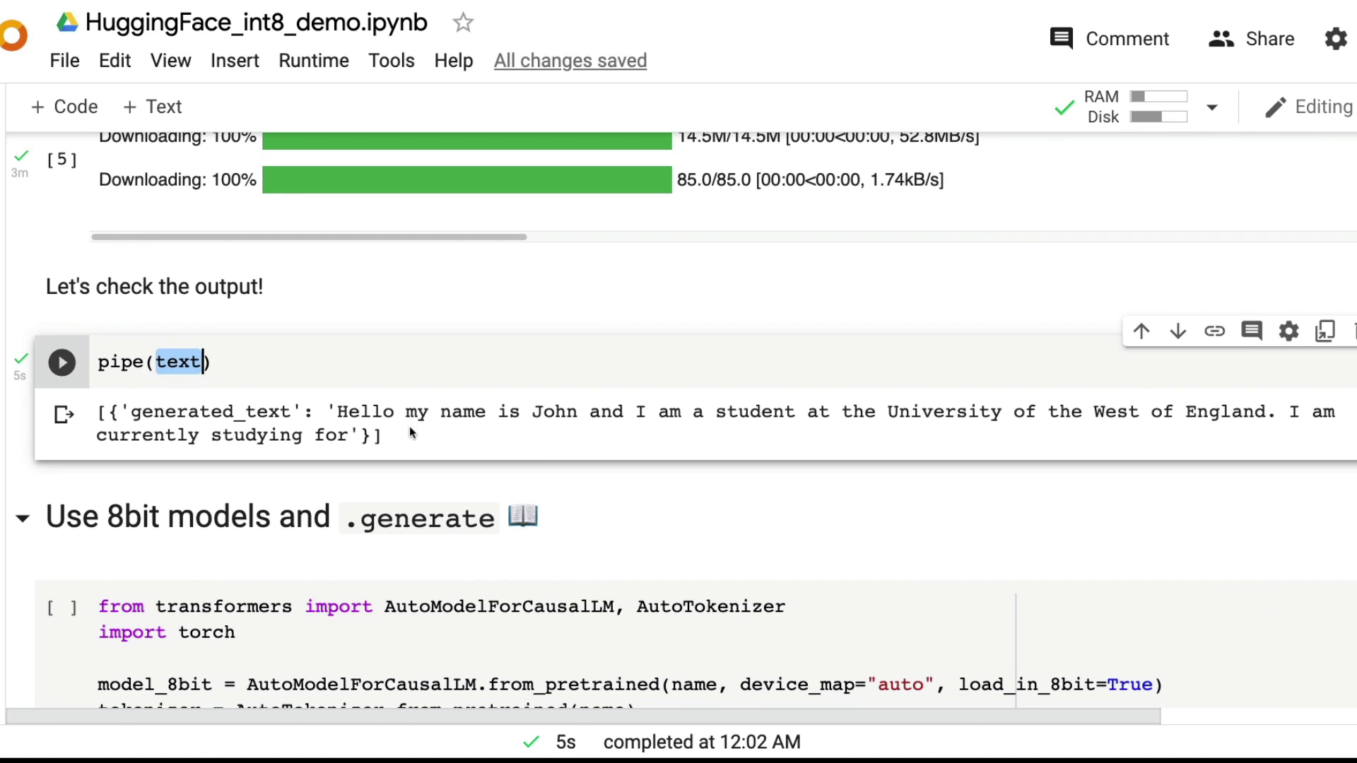
{"action": "key", "text": "BackSpace"}
{"action": "type", "text": "\"I lov"}
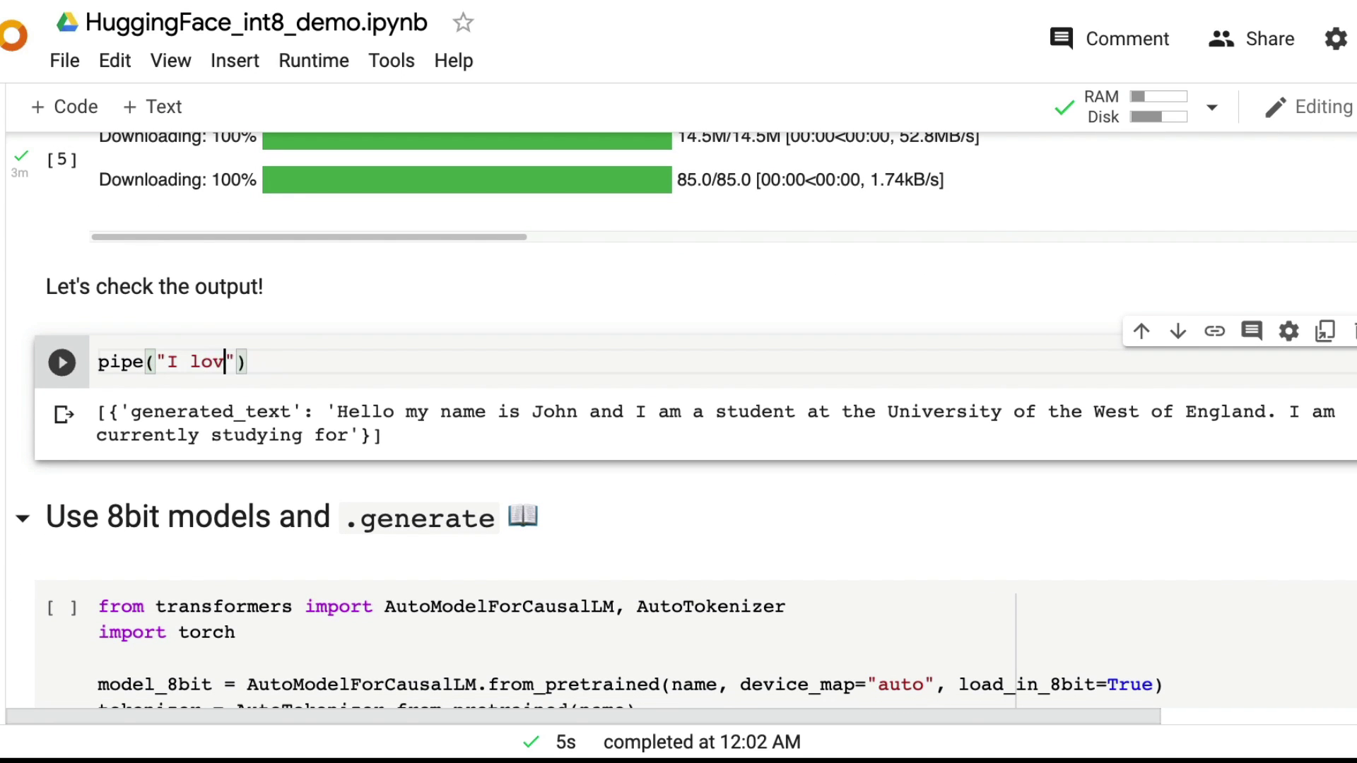
{"action": "type", "text": "e 1little"}
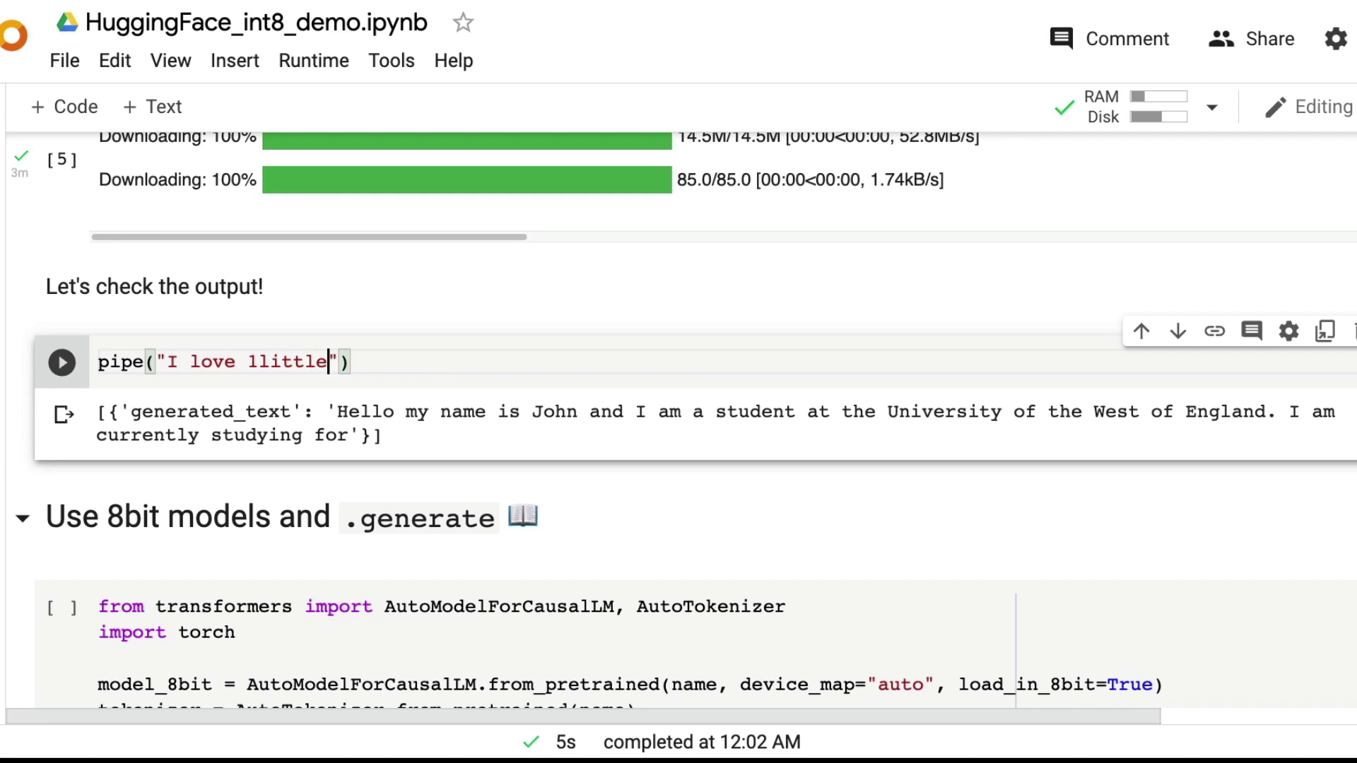
{"action": "type", "text": "coder youtube chan"}
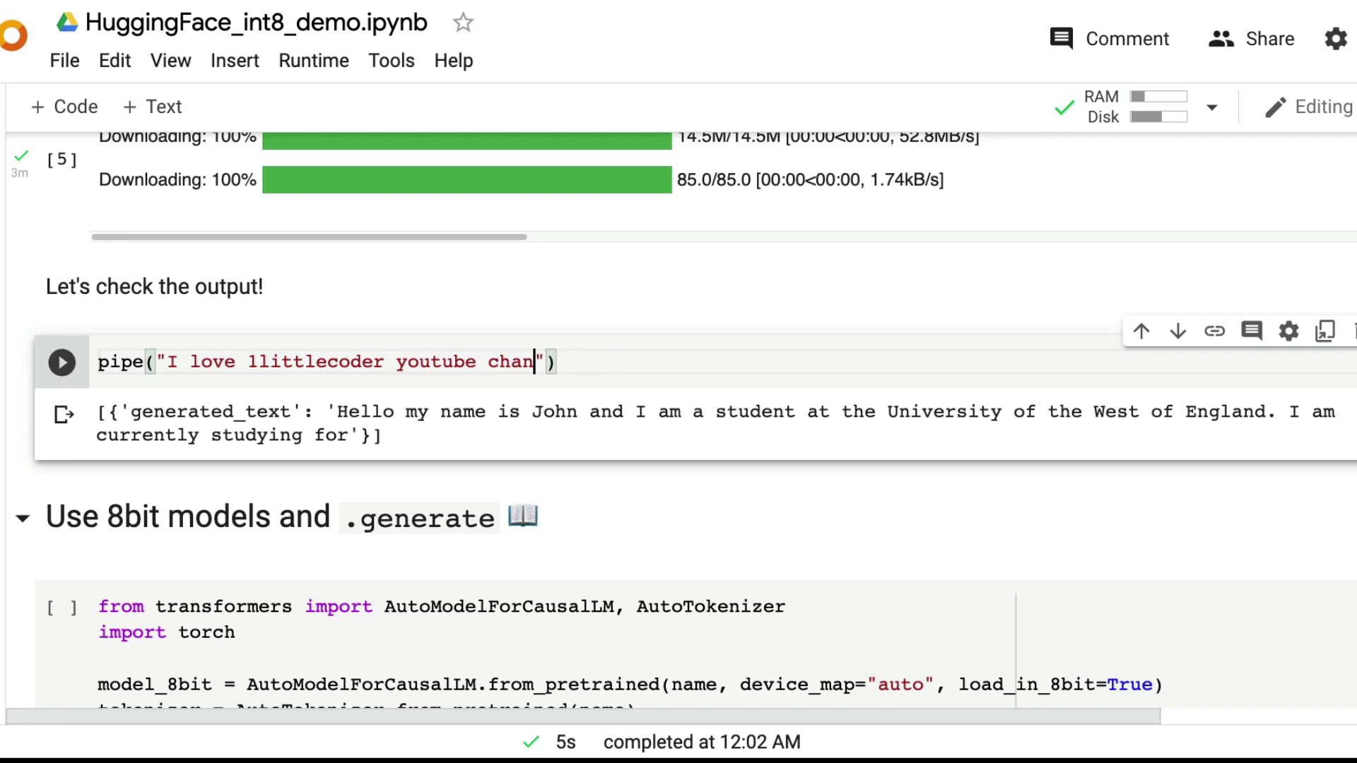
{"action": "type", "text": "nel and"}
{"action": "key", "text": "shift+Return"}
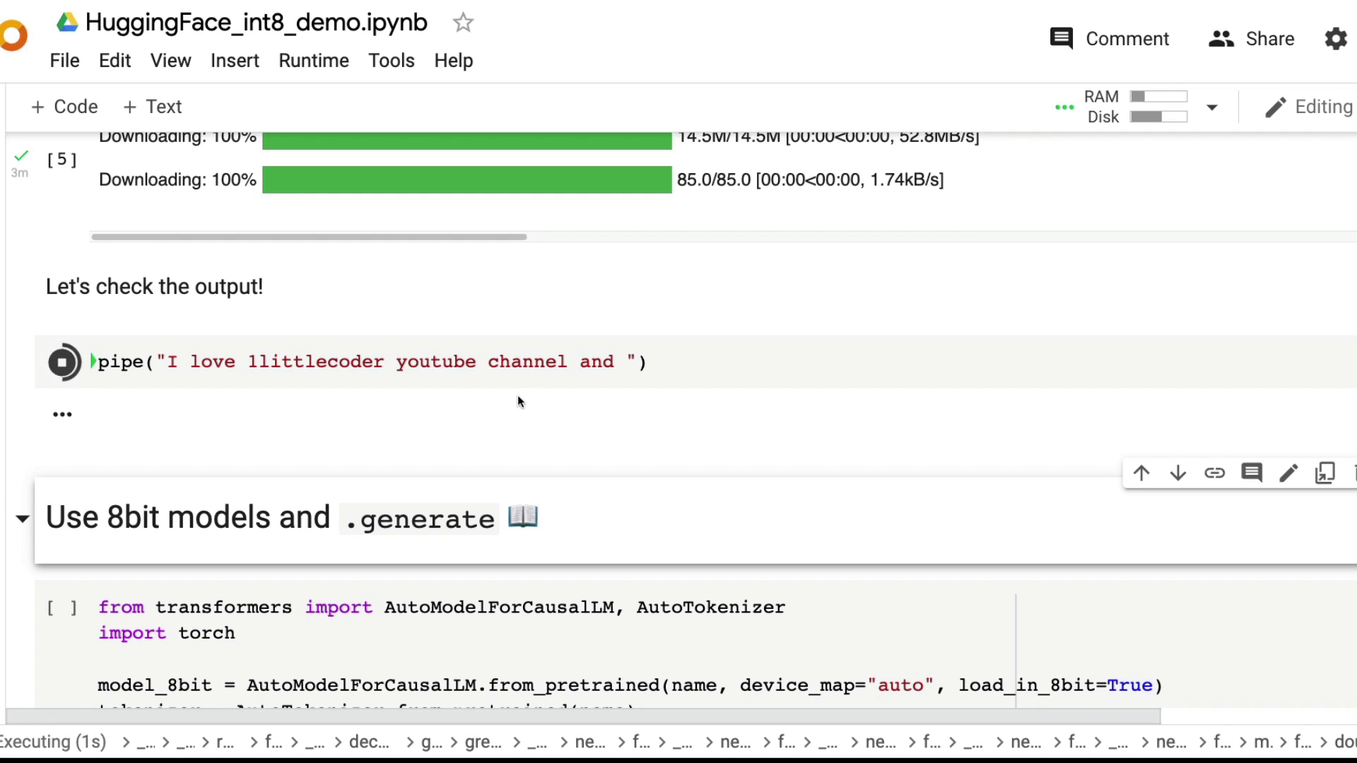
{"action": "scroll", "coordinate": [518, 396], "scroll_direction": "up", "scroll_amount": 15}
{"action": "scroll", "coordinate": [519, 396], "scroll_direction": "up", "scroll_amount": 2}
{"action": "scroll", "coordinate": [519, 395], "scroll_direction": "down", "scroll_amount": 1}
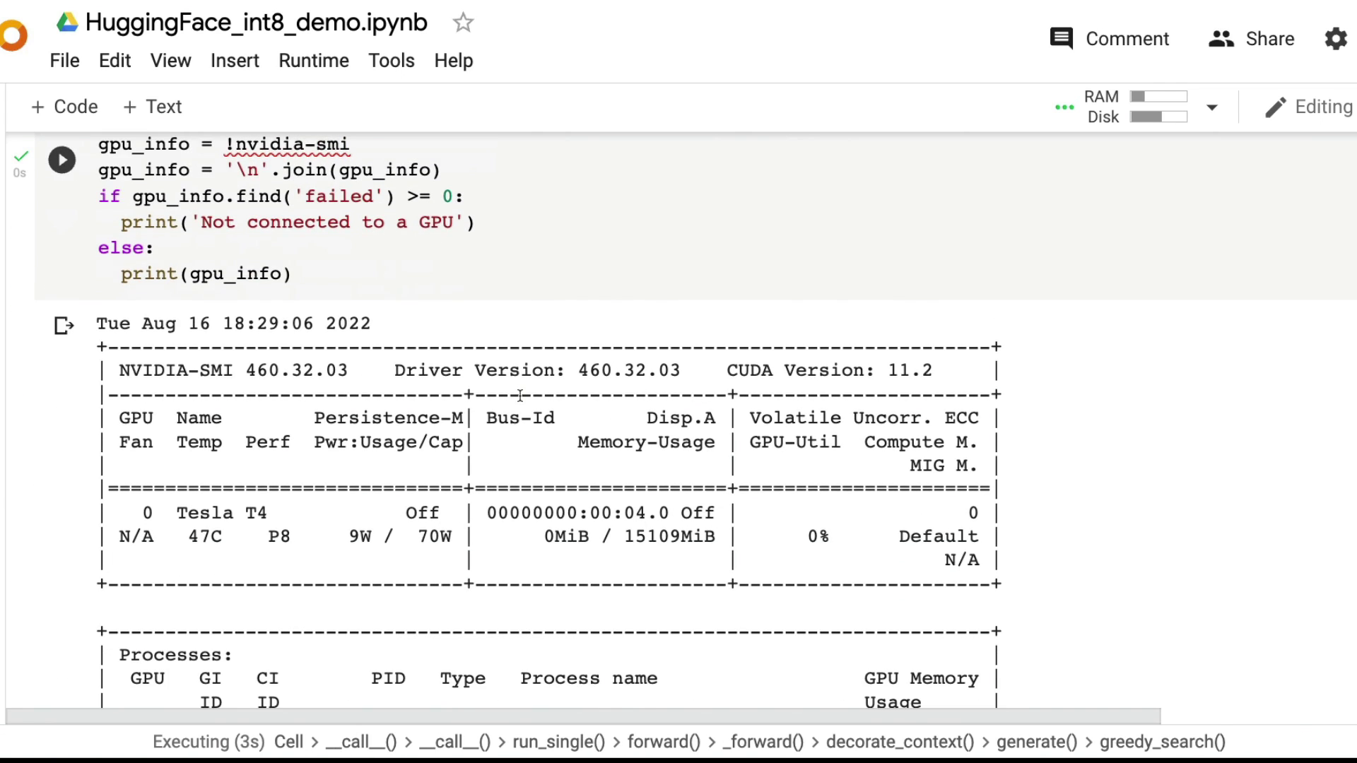
{"action": "scroll", "coordinate": [250, 362], "scroll_direction": "down", "scroll_amount": 4}
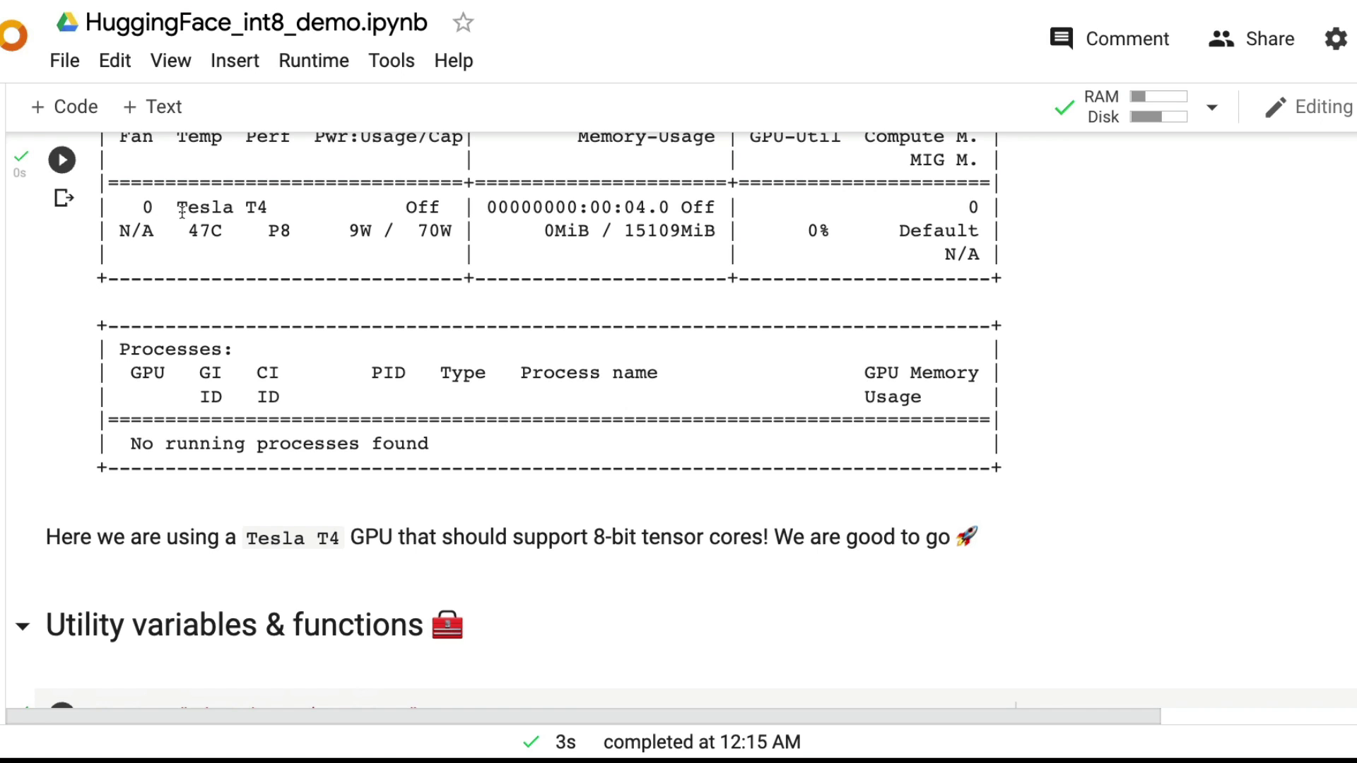
{"action": "left_click_drag", "start_coordinate": [181, 209], "coordinate": [277, 211]}
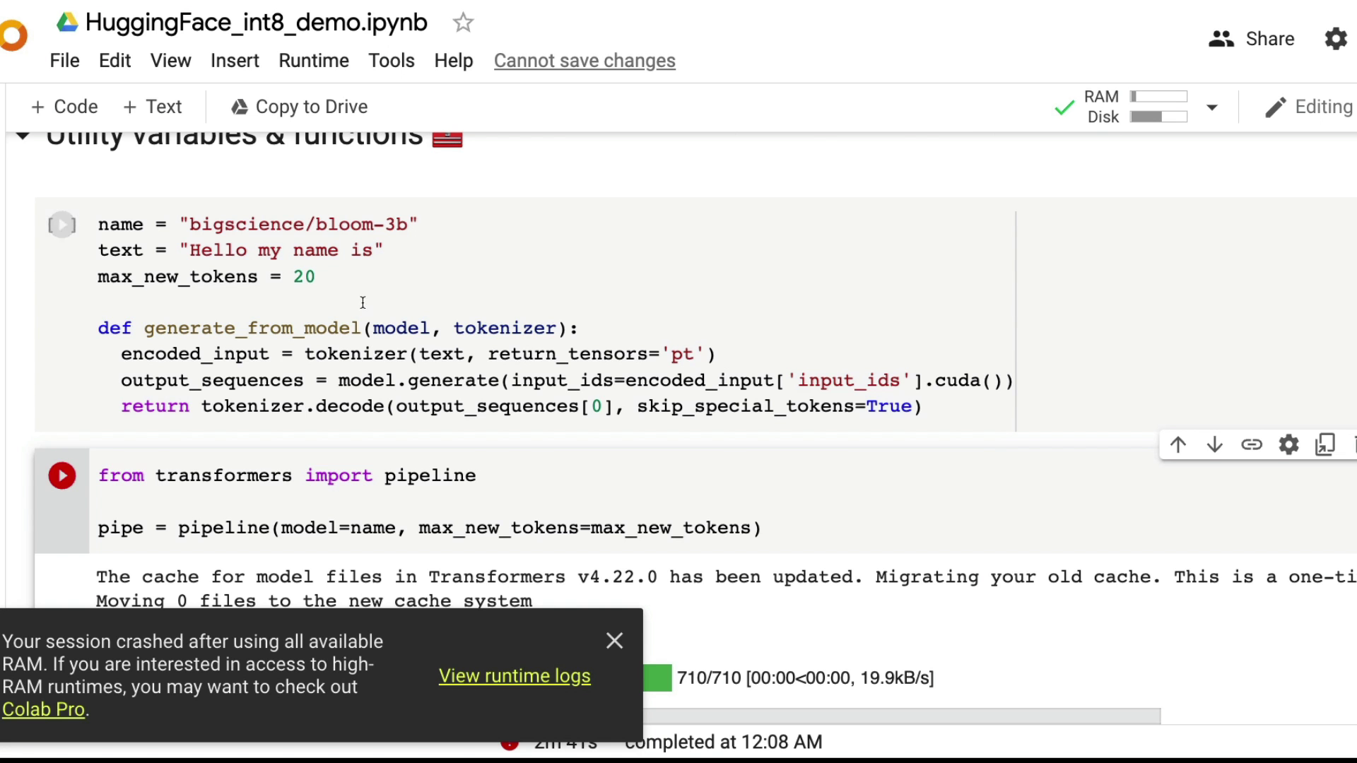
{"action": "scroll", "coordinate": [361, 304], "scroll_direction": "up", "scroll_amount": 10}
{"action": "scroll", "coordinate": [368, 306], "scroll_direction": "down", "scroll_amount": 3}
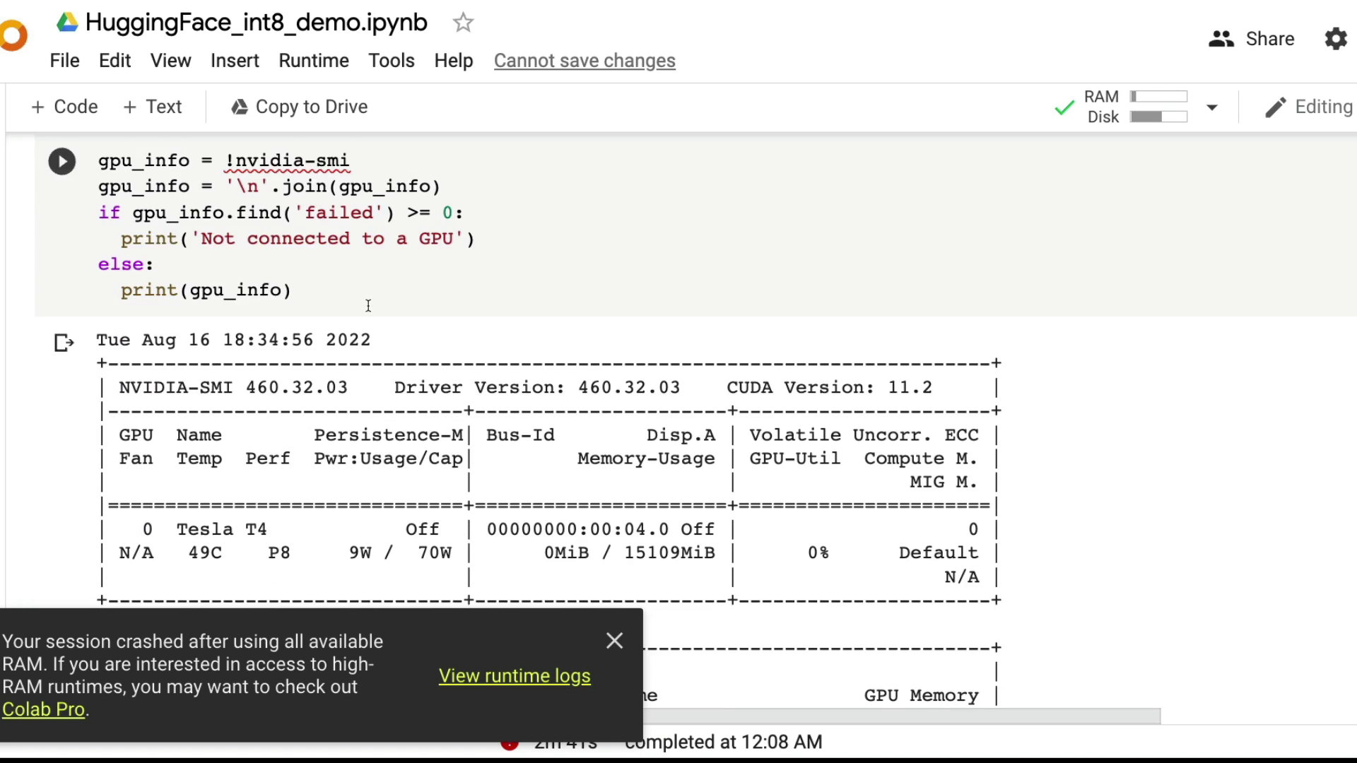
{"action": "scroll", "coordinate": [368, 306], "scroll_direction": "down", "scroll_amount": 1}
{"action": "scroll", "coordinate": [368, 306], "scroll_direction": "down", "scroll_amount": 1}
{"action": "scroll", "coordinate": [369, 307], "scroll_direction": "down", "scroll_amount": 1}
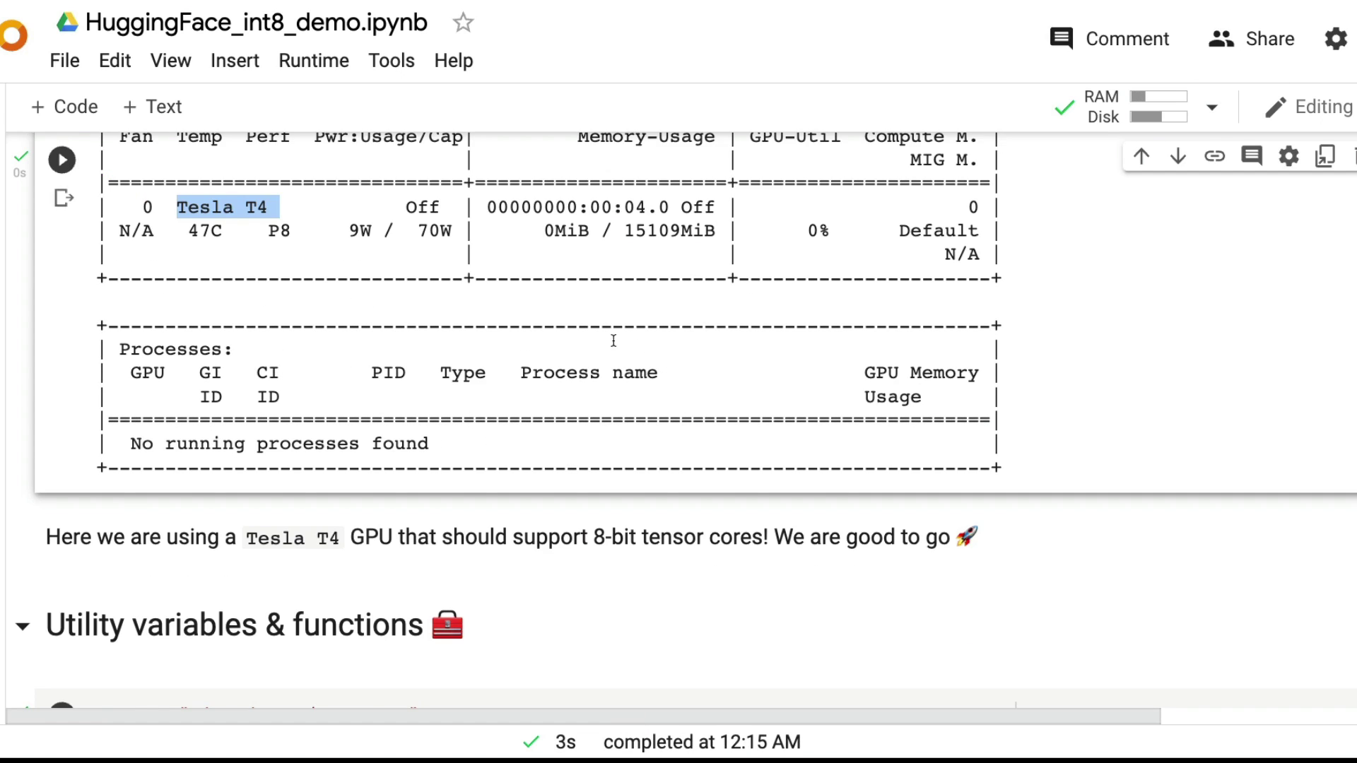
{"action": "scroll", "coordinate": [570, 404], "scroll_direction": "down", "scroll_amount": 1}
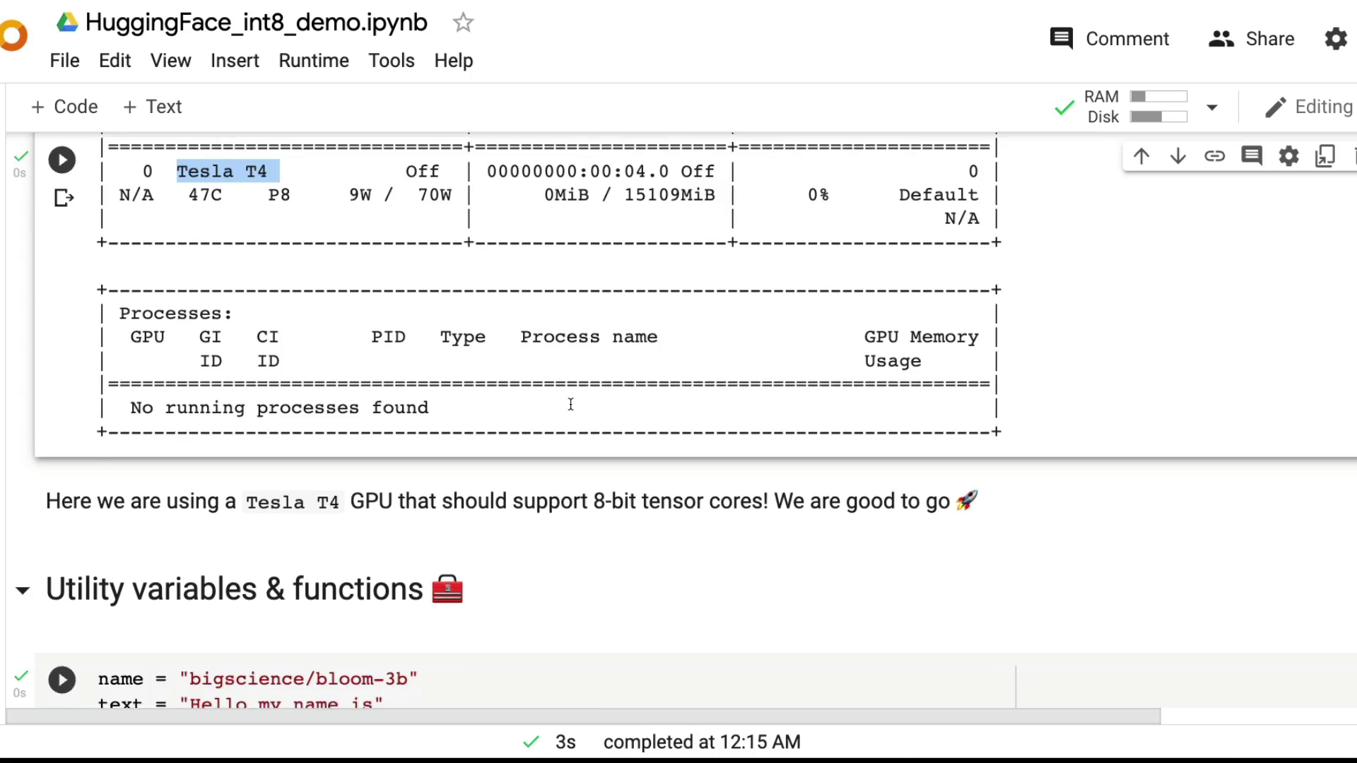
{"action": "scroll", "coordinate": [571, 403], "scroll_direction": "down", "scroll_amount": 2}
{"action": "scroll", "coordinate": [571, 404], "scroll_direction": "down", "scroll_amount": 3}
{"action": "scroll", "coordinate": [571, 403], "scroll_direction": "down", "scroll_amount": 3}
{"action": "scroll", "coordinate": [570, 404], "scroll_direction": "down", "scroll_amount": 4}
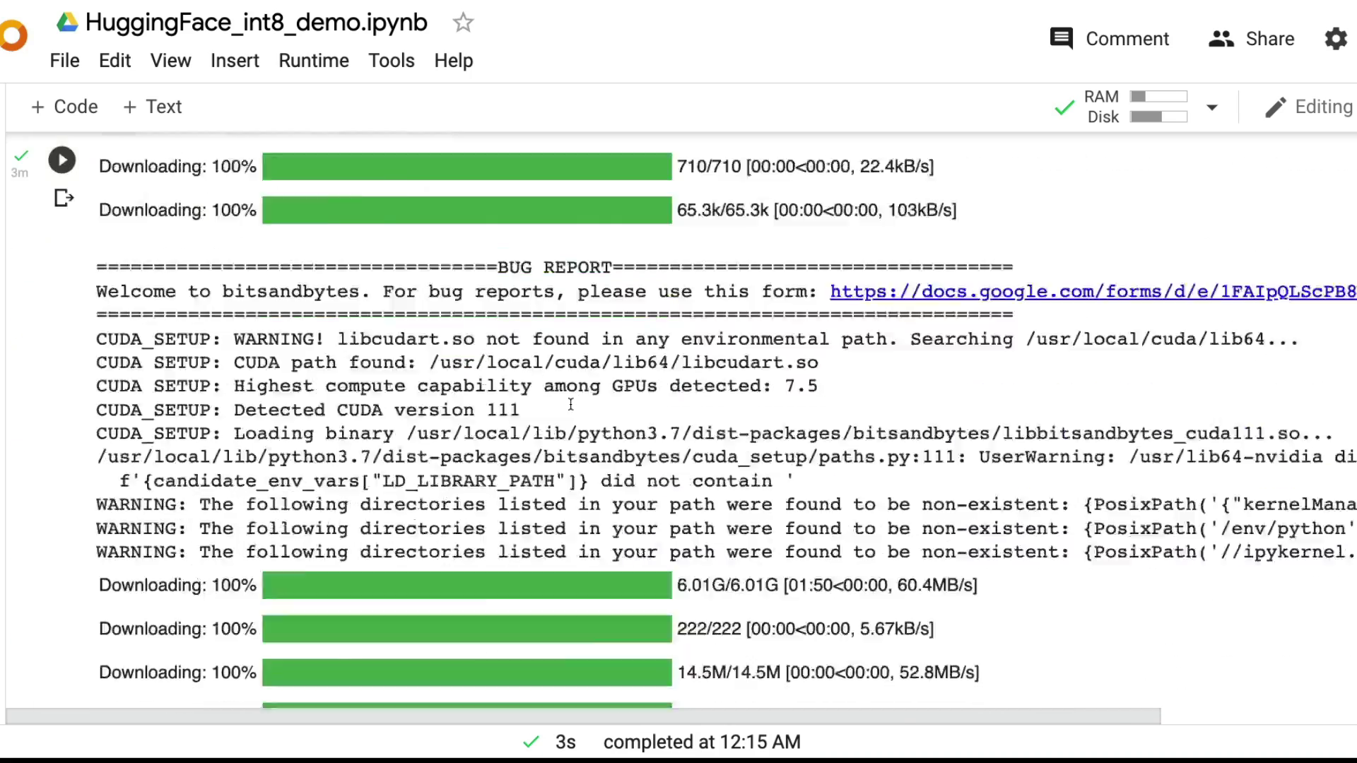
{"action": "scroll", "coordinate": [571, 403], "scroll_direction": "down", "scroll_amount": 4}
{"action": "scroll", "coordinate": [571, 403], "scroll_direction": "down", "scroll_amount": 2}
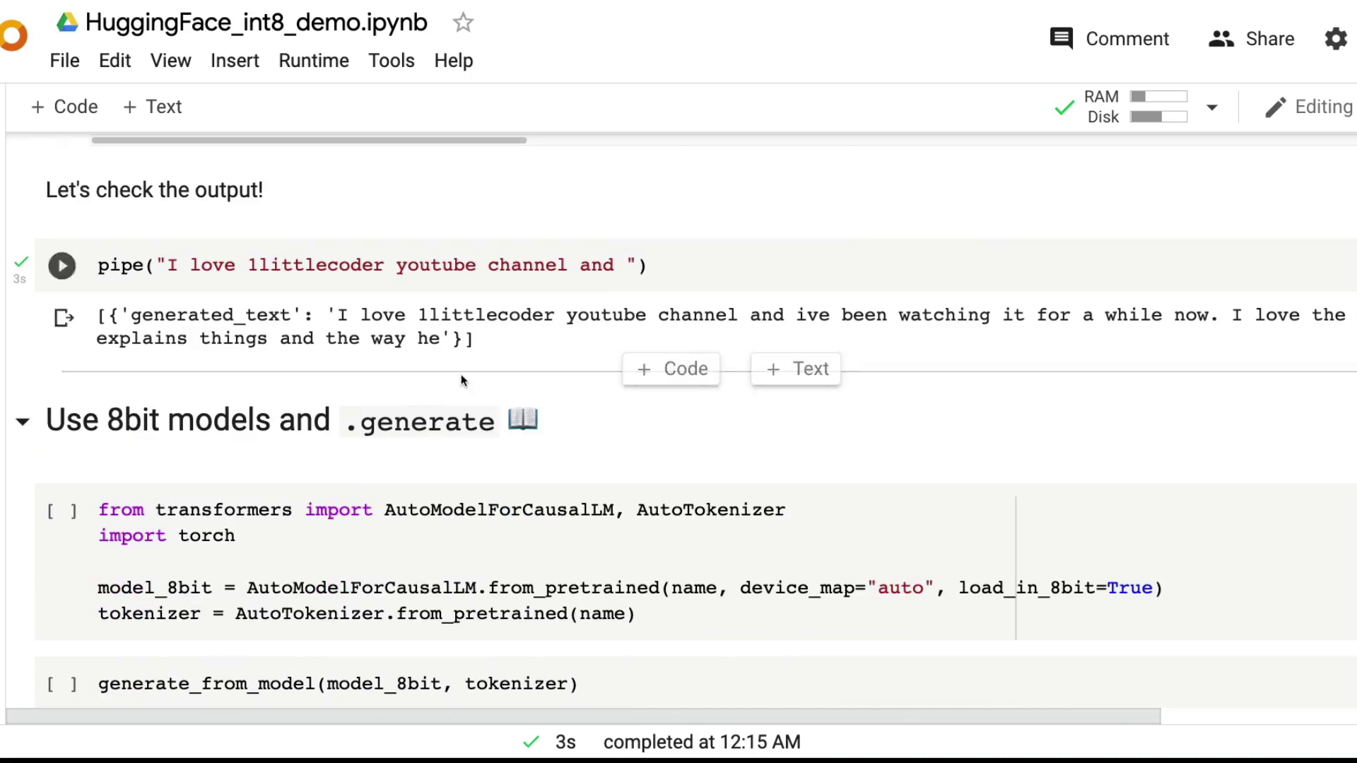
{"action": "scroll", "coordinate": [461, 375], "scroll_direction": "up", "scroll_amount": 10}
{"action": "scroll", "coordinate": [462, 376], "scroll_direction": "up", "scroll_amount": 3}
{"action": "scroll", "coordinate": [461, 376], "scroll_direction": "up", "scroll_amount": 5}
{"action": "scroll", "coordinate": [461, 375], "scroll_direction": "up", "scroll_amount": 5}
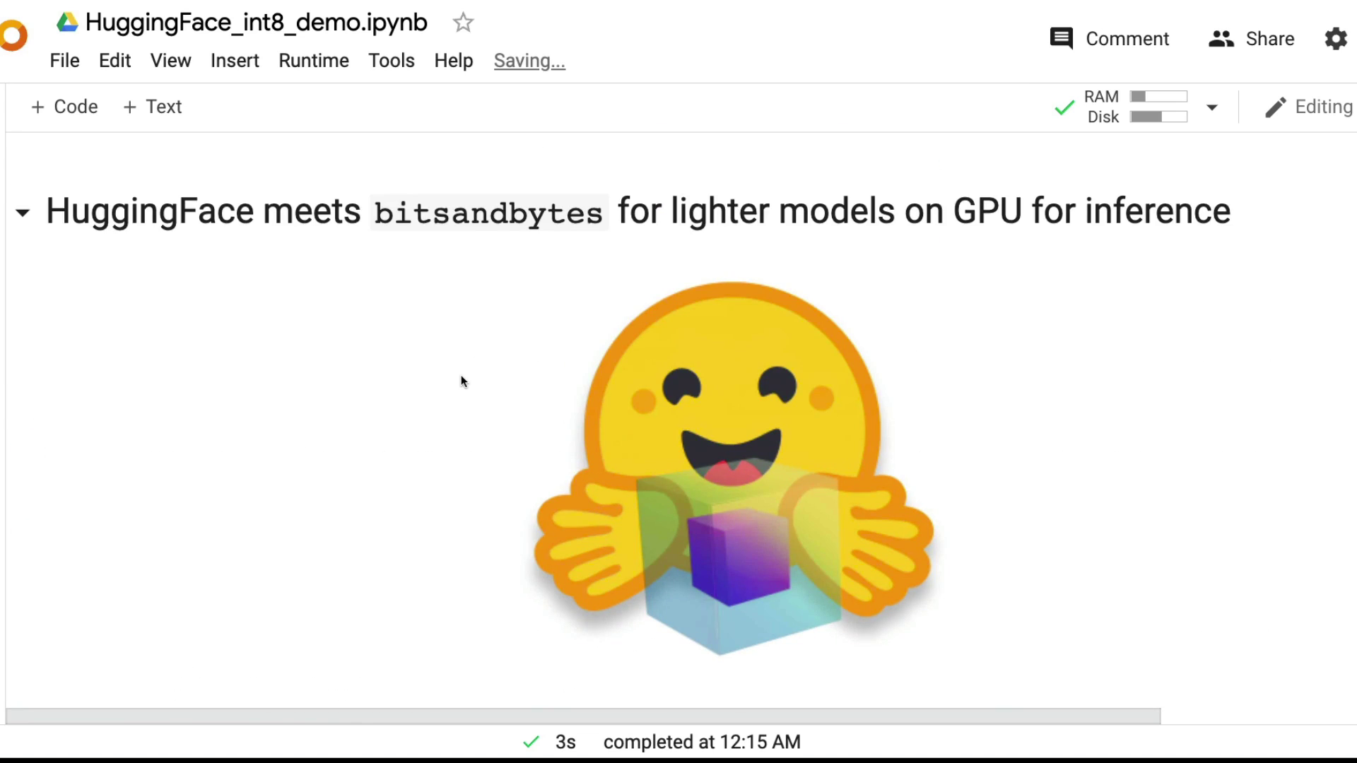
{"action": "scroll", "coordinate": [487, 254], "scroll_direction": "down", "scroll_amount": 10}
{"action": "scroll", "coordinate": [590, 419], "scroll_direction": "down", "scroll_amount": 8}
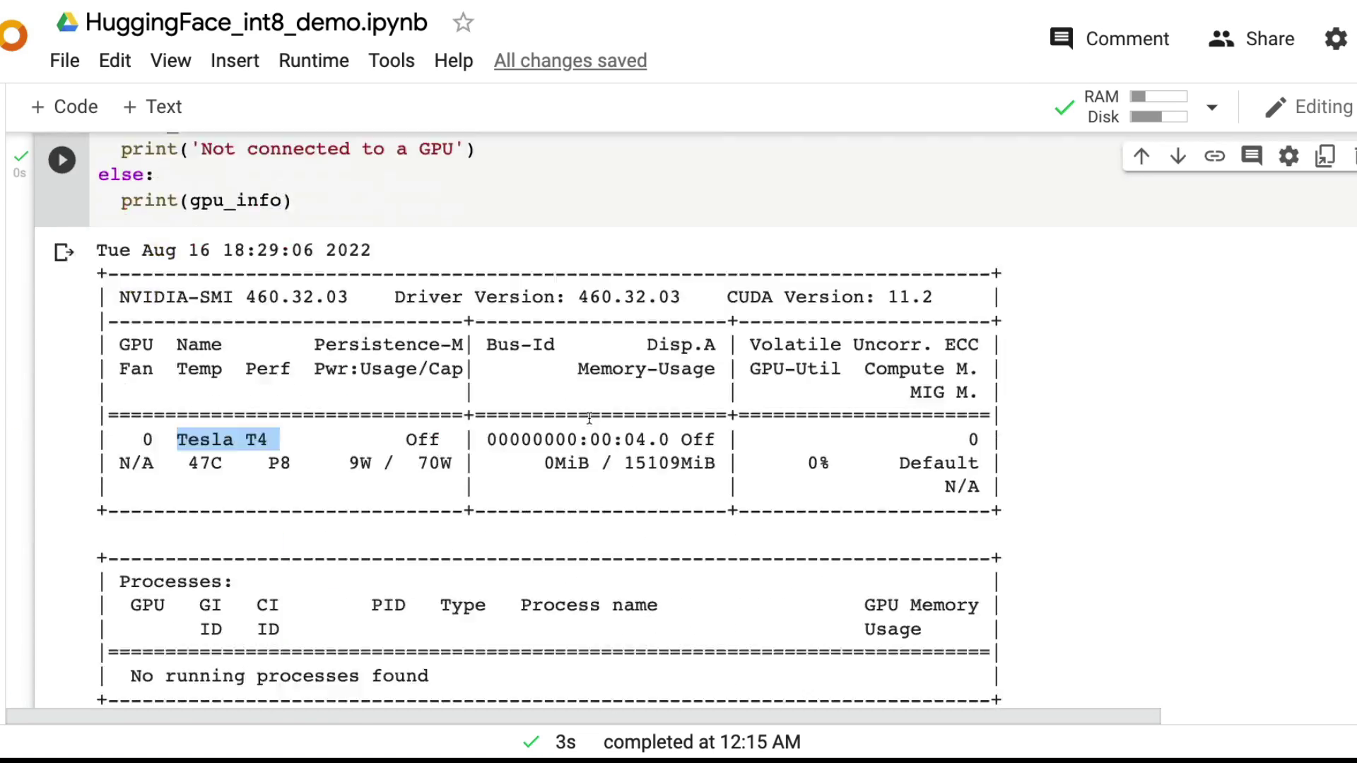
{"action": "scroll", "coordinate": [589, 418], "scroll_direction": "down", "scroll_amount": 5}
{"action": "scroll", "coordinate": [589, 419], "scroll_direction": "down", "scroll_amount": 2}
{"action": "scroll", "coordinate": [590, 419], "scroll_direction": "down", "scroll_amount": 4}
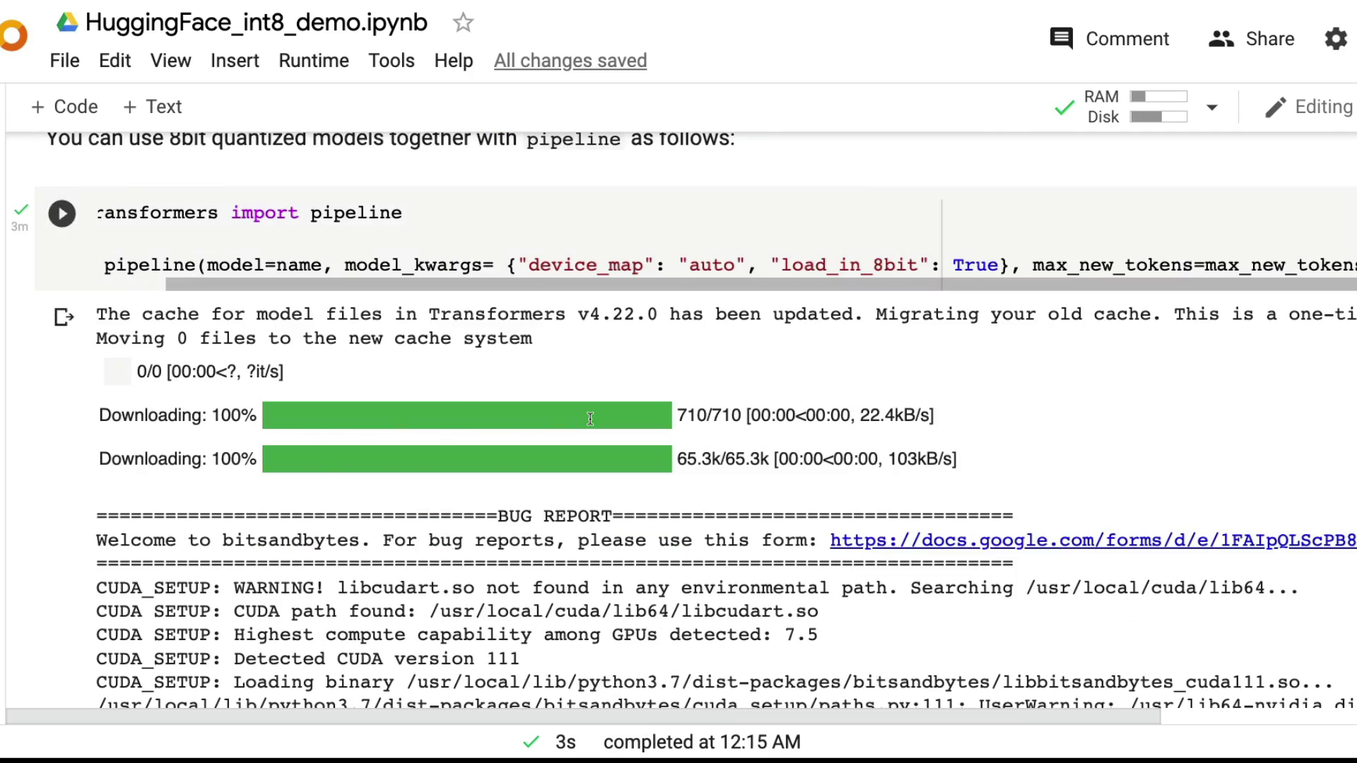
{"action": "scroll", "coordinate": [589, 418], "scroll_direction": "down", "scroll_amount": 3}
{"action": "scroll", "coordinate": [590, 419], "scroll_direction": "down", "scroll_amount": 3}
{"action": "scroll", "coordinate": [590, 419], "scroll_direction": "down", "scroll_amount": 3}
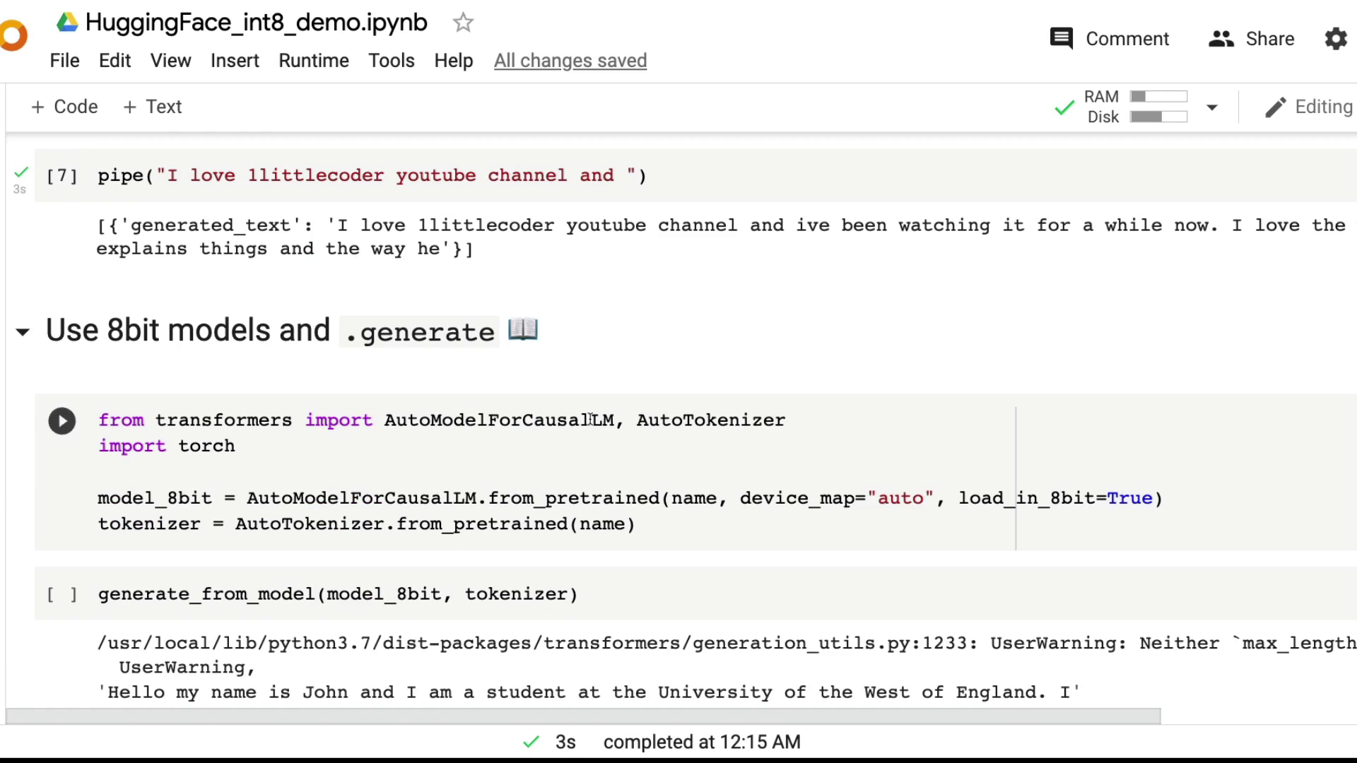
{"action": "scroll", "coordinate": [591, 419], "scroll_direction": "up", "scroll_amount": 1}
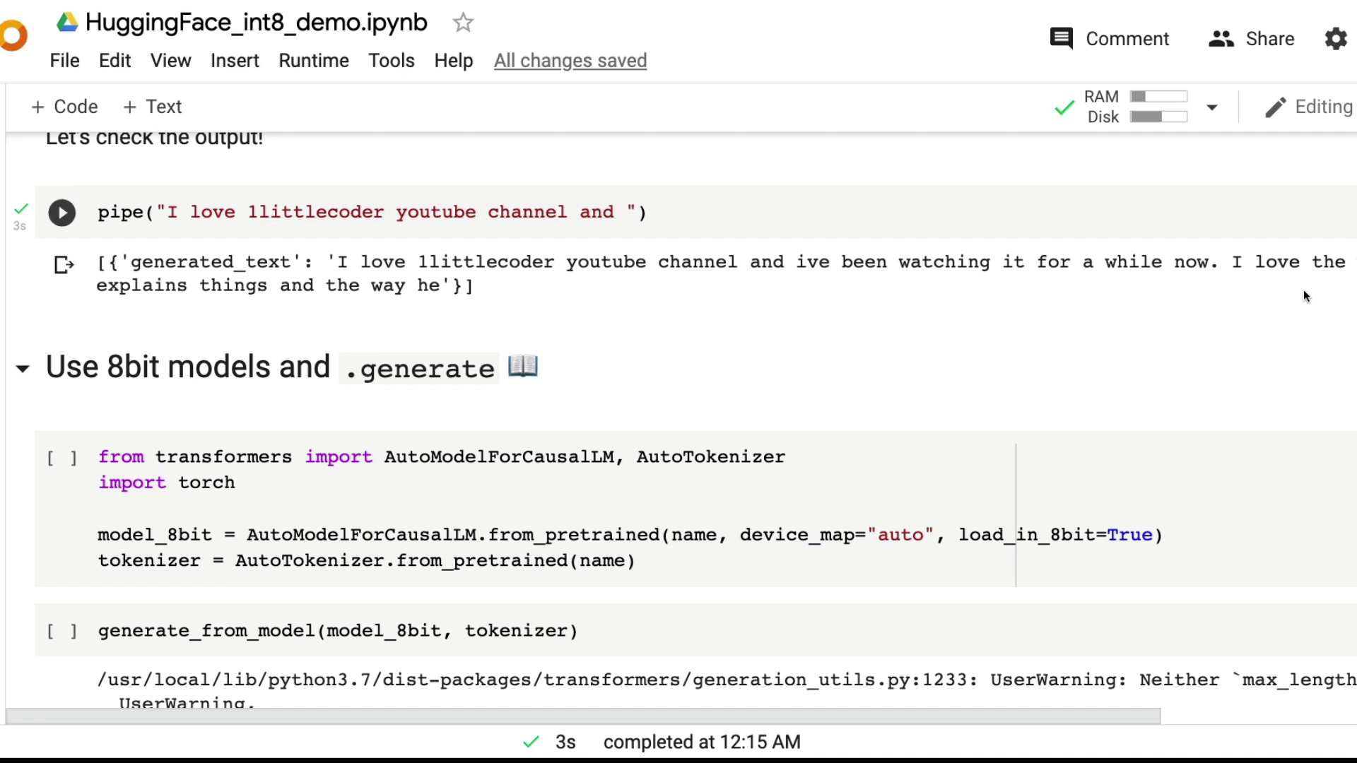
{"action": "mouse_move", "coordinate": [326, 318]}
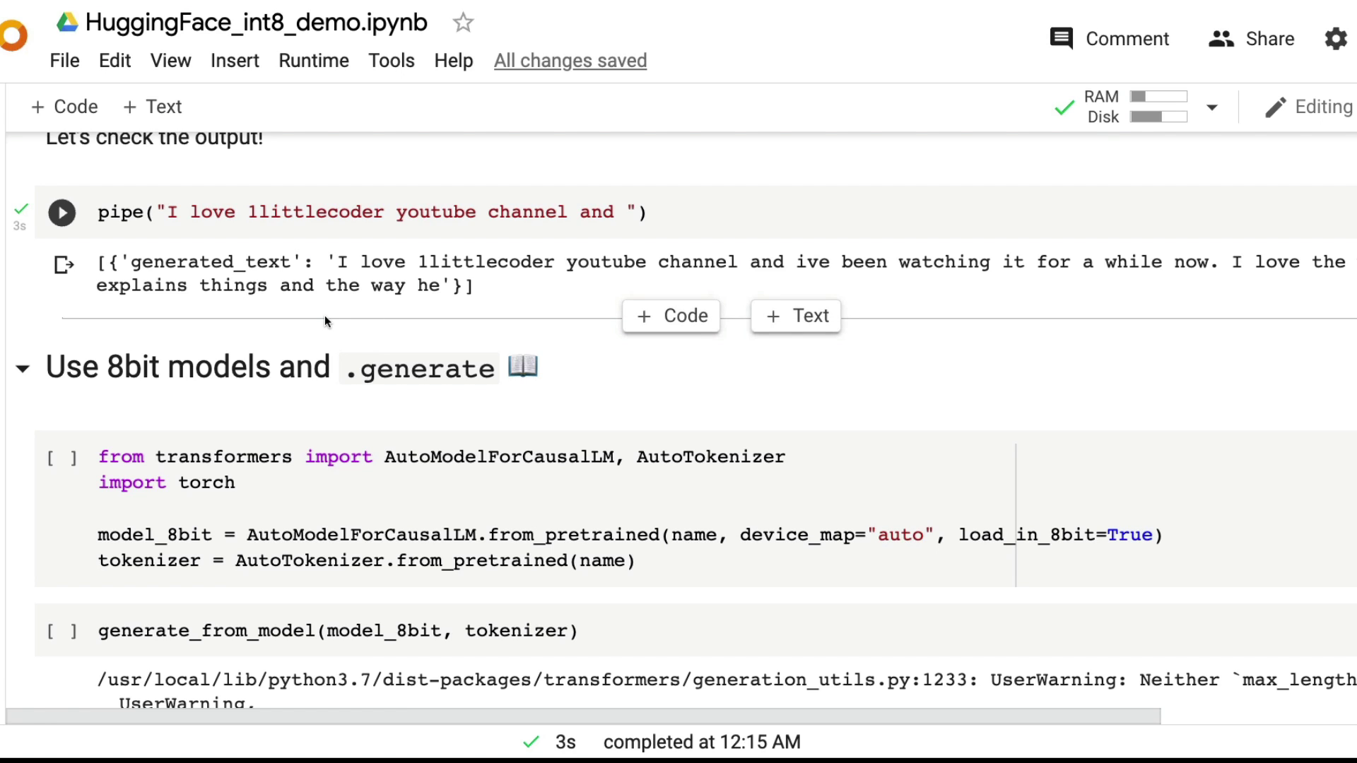
{"action": "scroll", "coordinate": [324, 315], "scroll_direction": "up", "scroll_amount": 2}
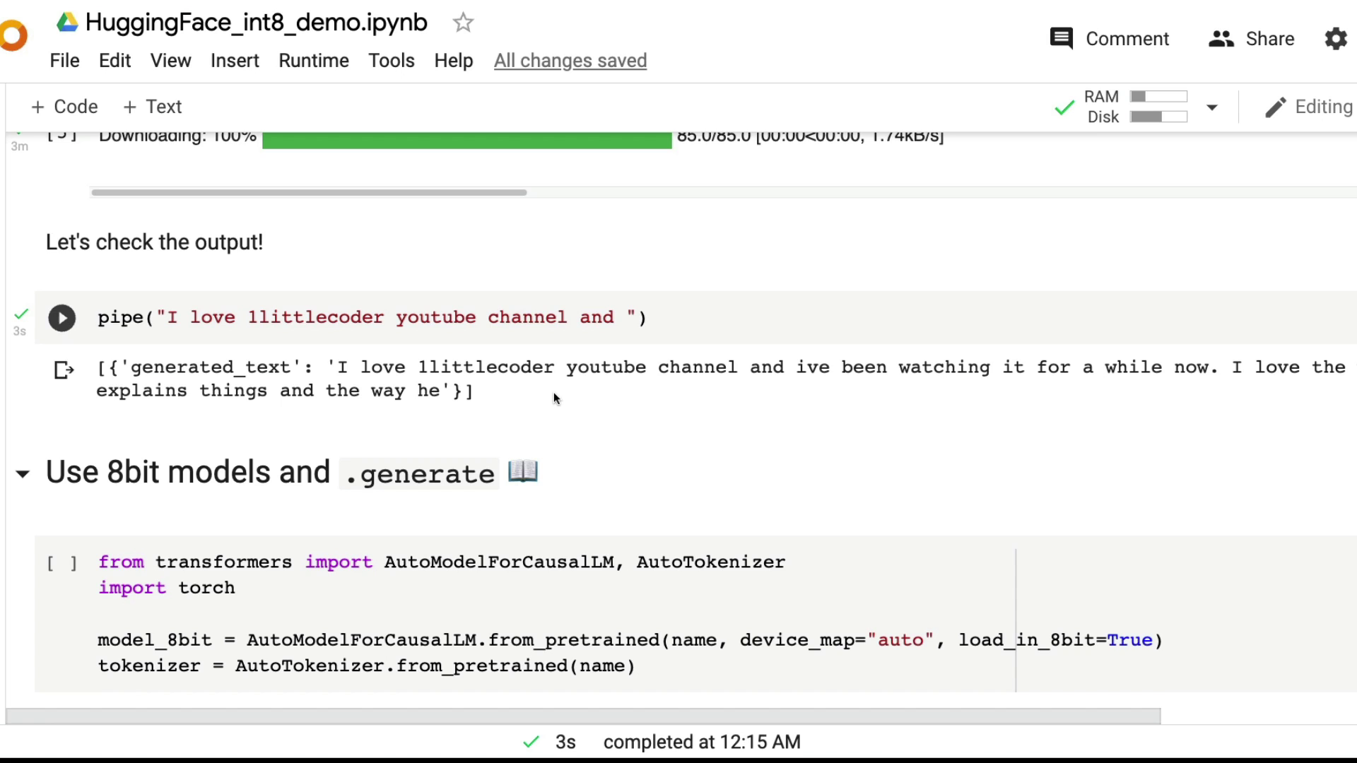
{"action": "scroll", "coordinate": [553, 399], "scroll_direction": "up", "scroll_amount": 2}
{"action": "scroll", "coordinate": [557, 397], "scroll_direction": "up", "scroll_amount": 2}
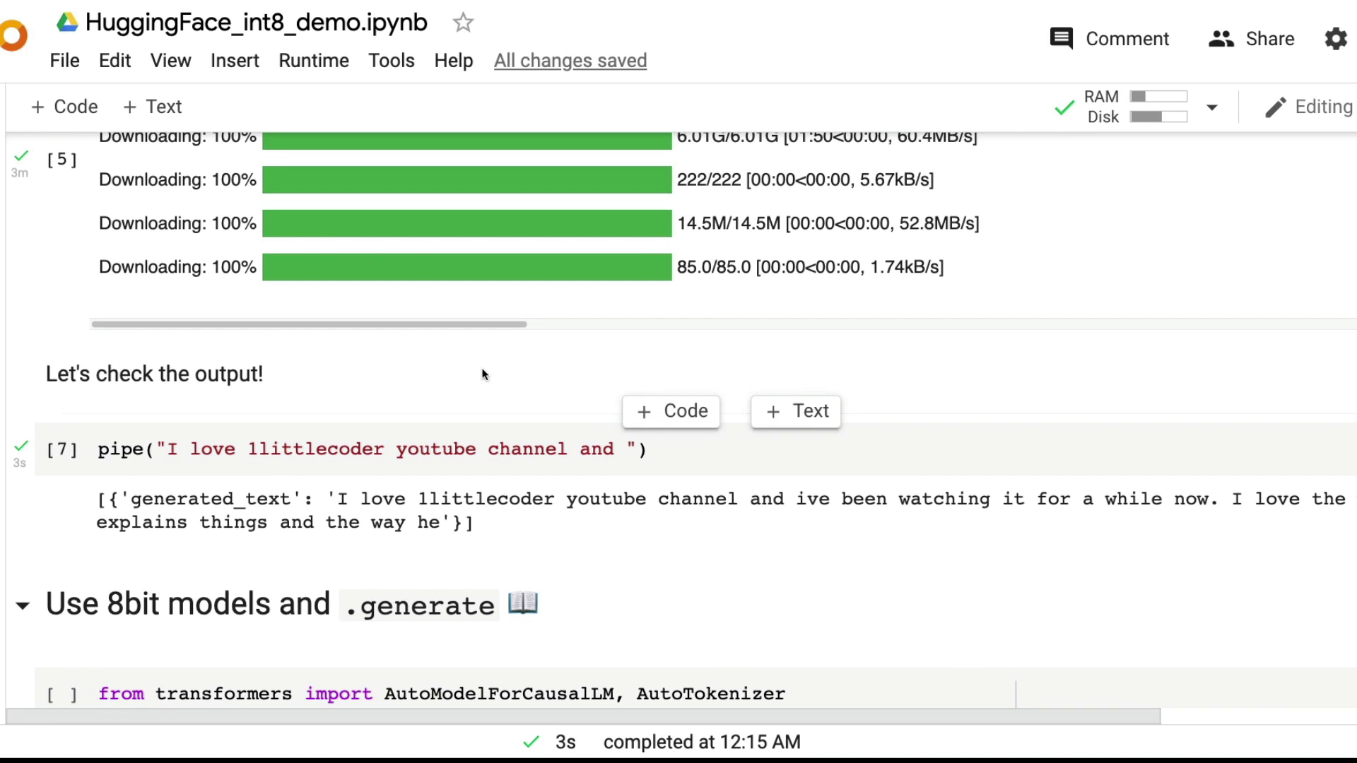
{"action": "scroll", "coordinate": [384, 366], "scroll_direction": "up", "scroll_amount": 2}
{"action": "scroll", "coordinate": [384, 366], "scroll_direction": "up", "scroll_amount": 5}
{"action": "scroll", "coordinate": [384, 366], "scroll_direction": "up", "scroll_amount": 3}
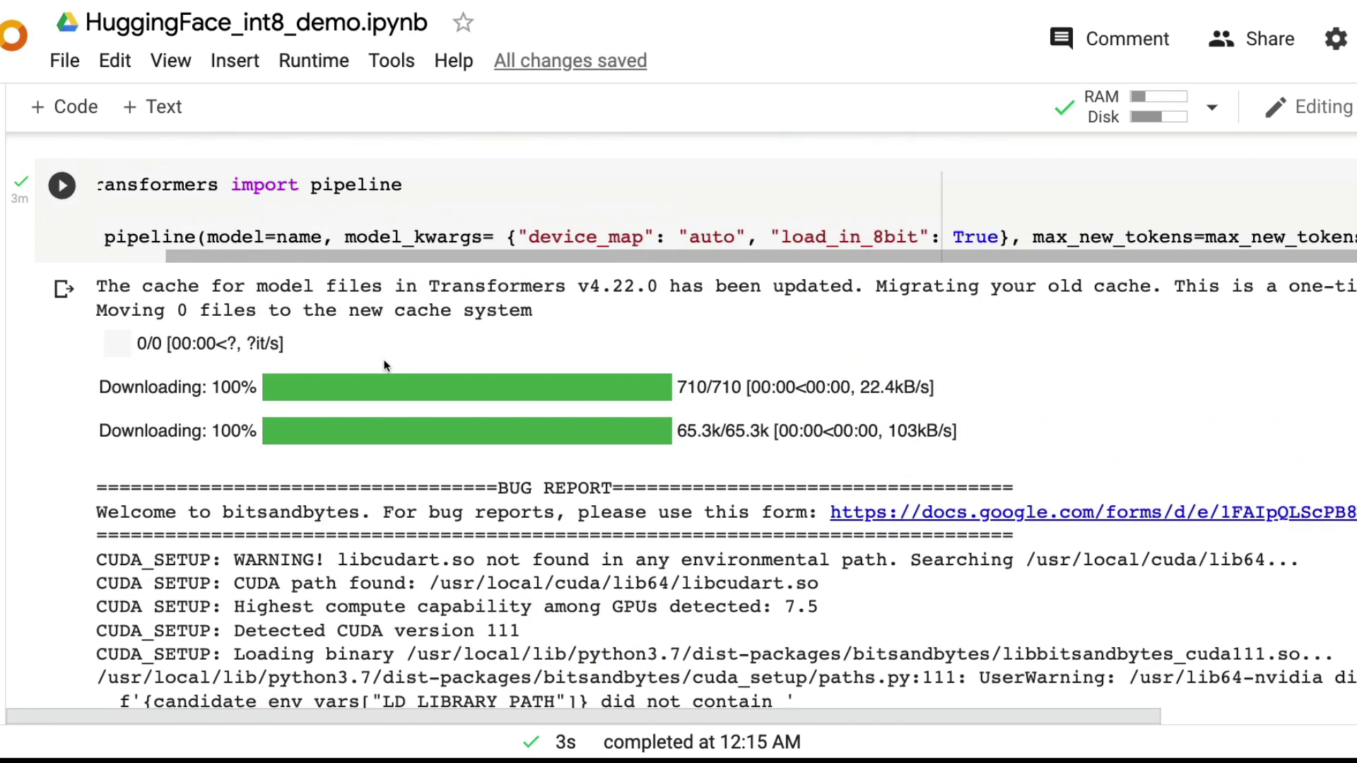
{"action": "scroll", "coordinate": [384, 366], "scroll_direction": "up", "scroll_amount": 1}
{"action": "scroll", "coordinate": [385, 366], "scroll_direction": "up", "scroll_amount": 1}
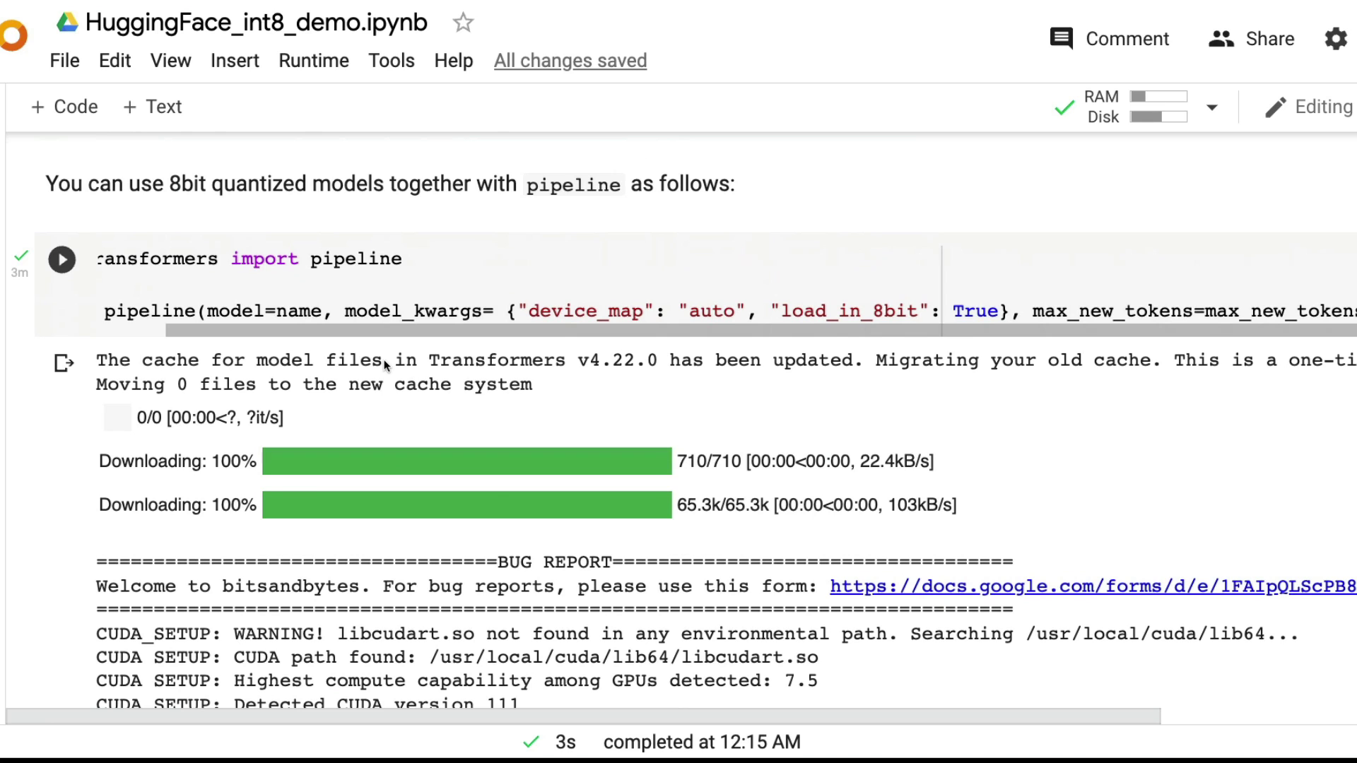
{"action": "scroll", "coordinate": [384, 364], "scroll_direction": "up", "scroll_amount": 1}
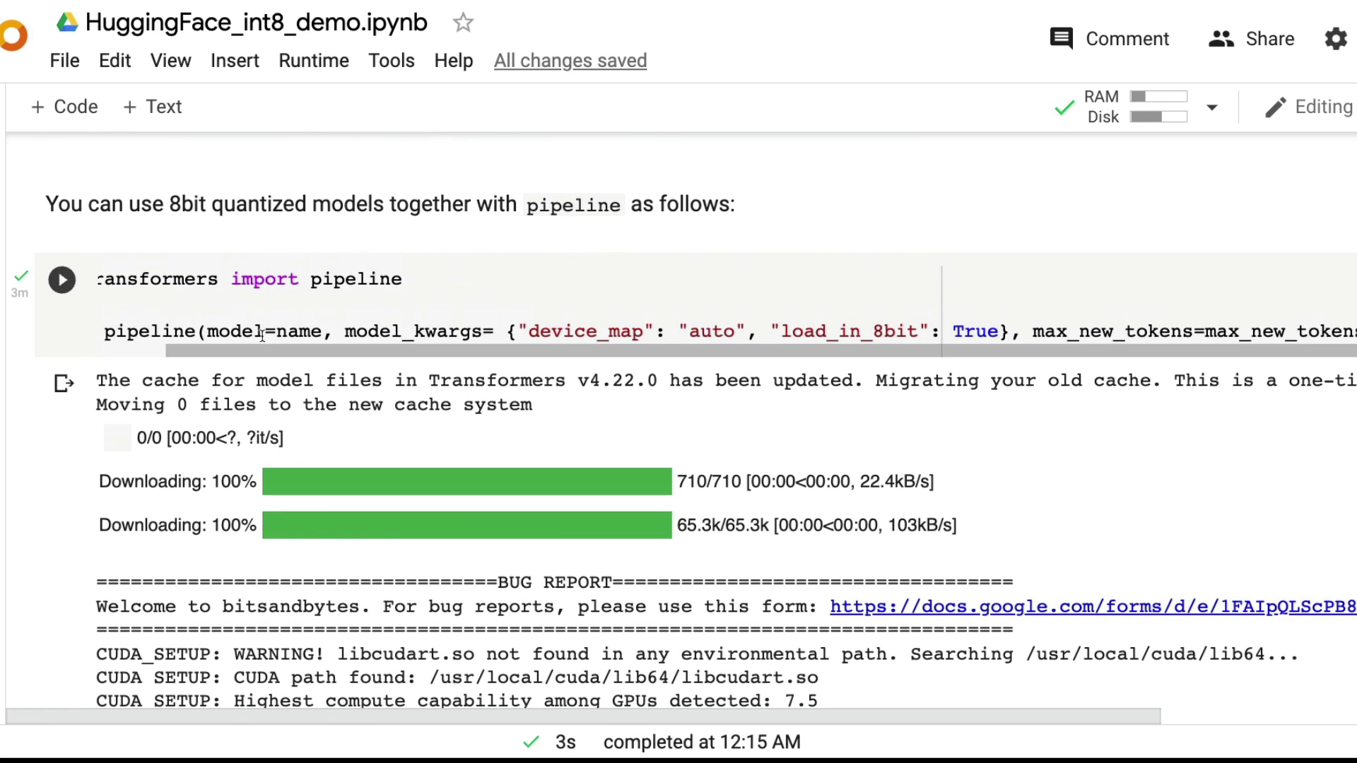
{"action": "scroll", "coordinate": [144, 333], "scroll_direction": "left", "scroll_amount": 2}
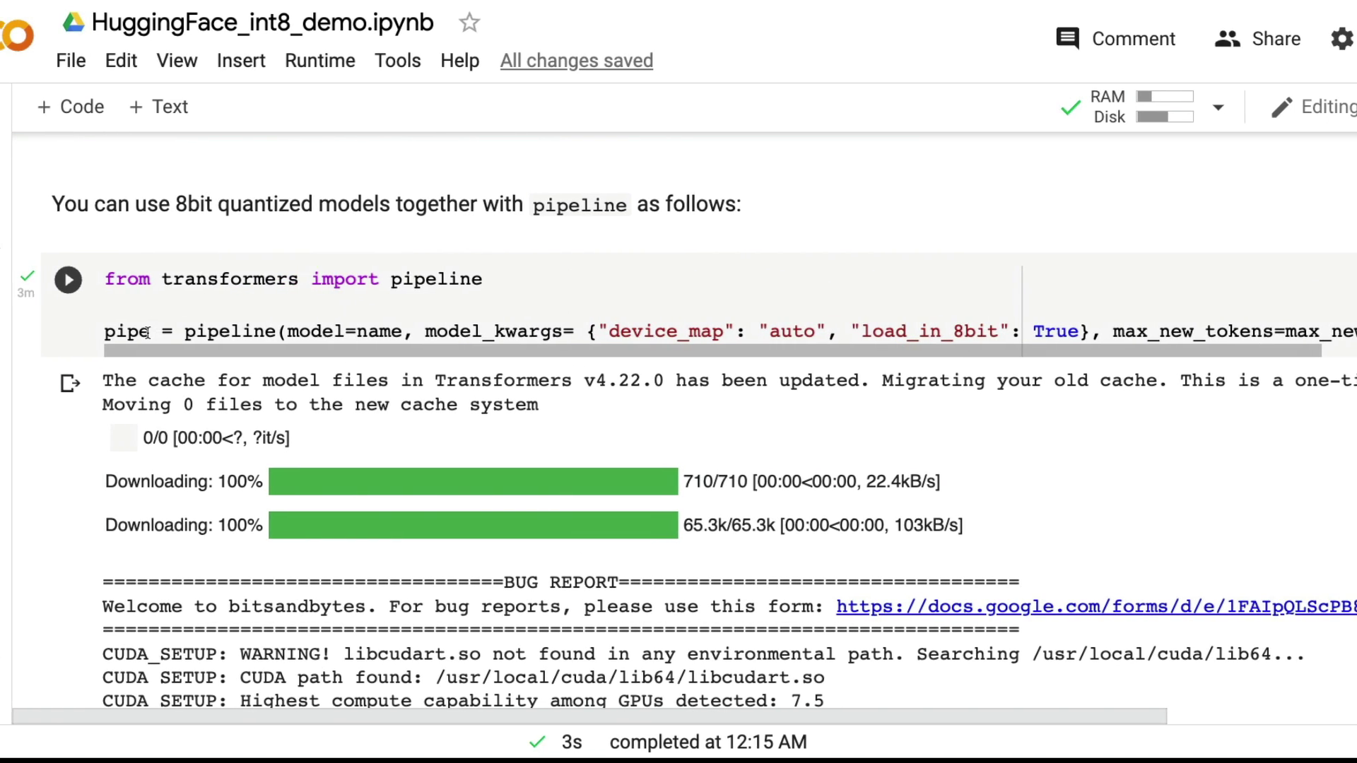
{"action": "double_click", "coordinate": [251, 330]}
{"action": "left_click_drag", "start_coordinate": [420, 330], "coordinate": [1044, 332]}
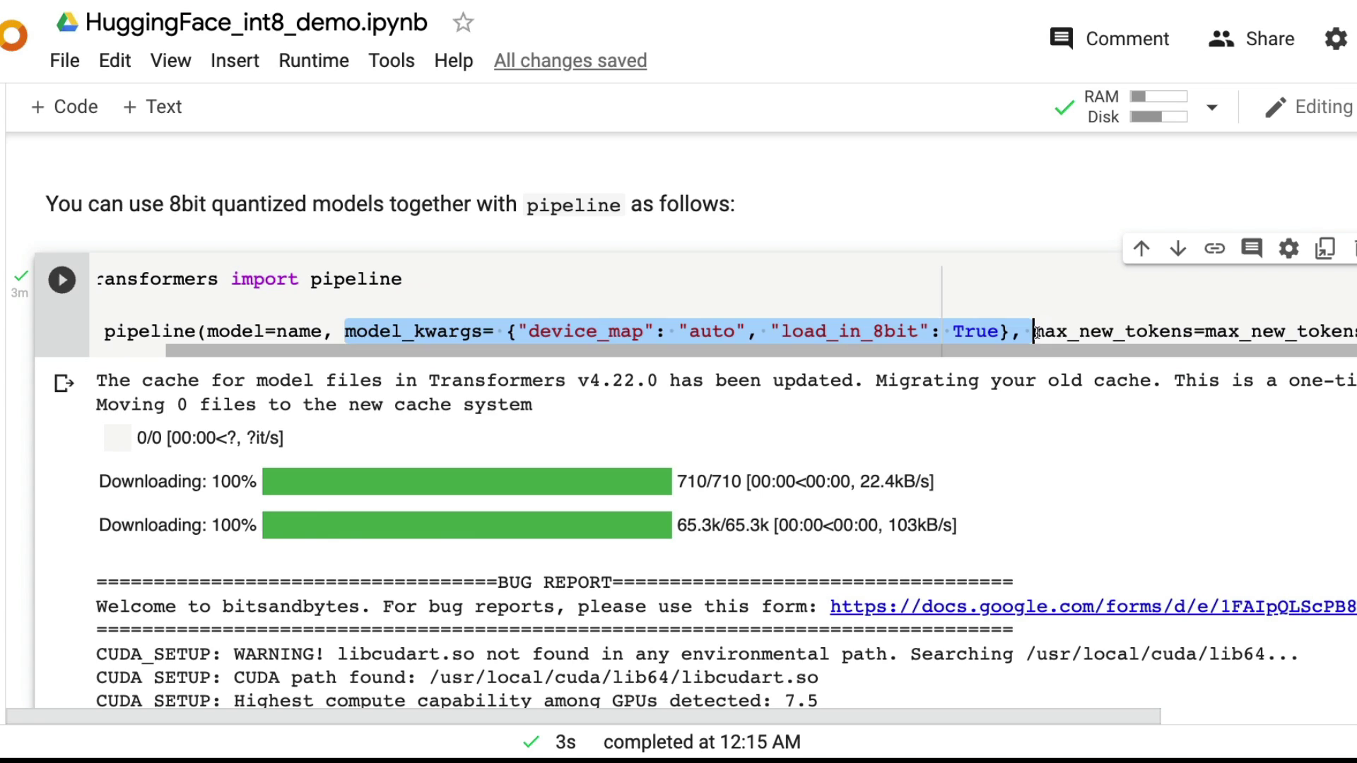
{"action": "left_click", "coordinate": [1033, 332]}
{"action": "double_click", "coordinate": [366, 330]}
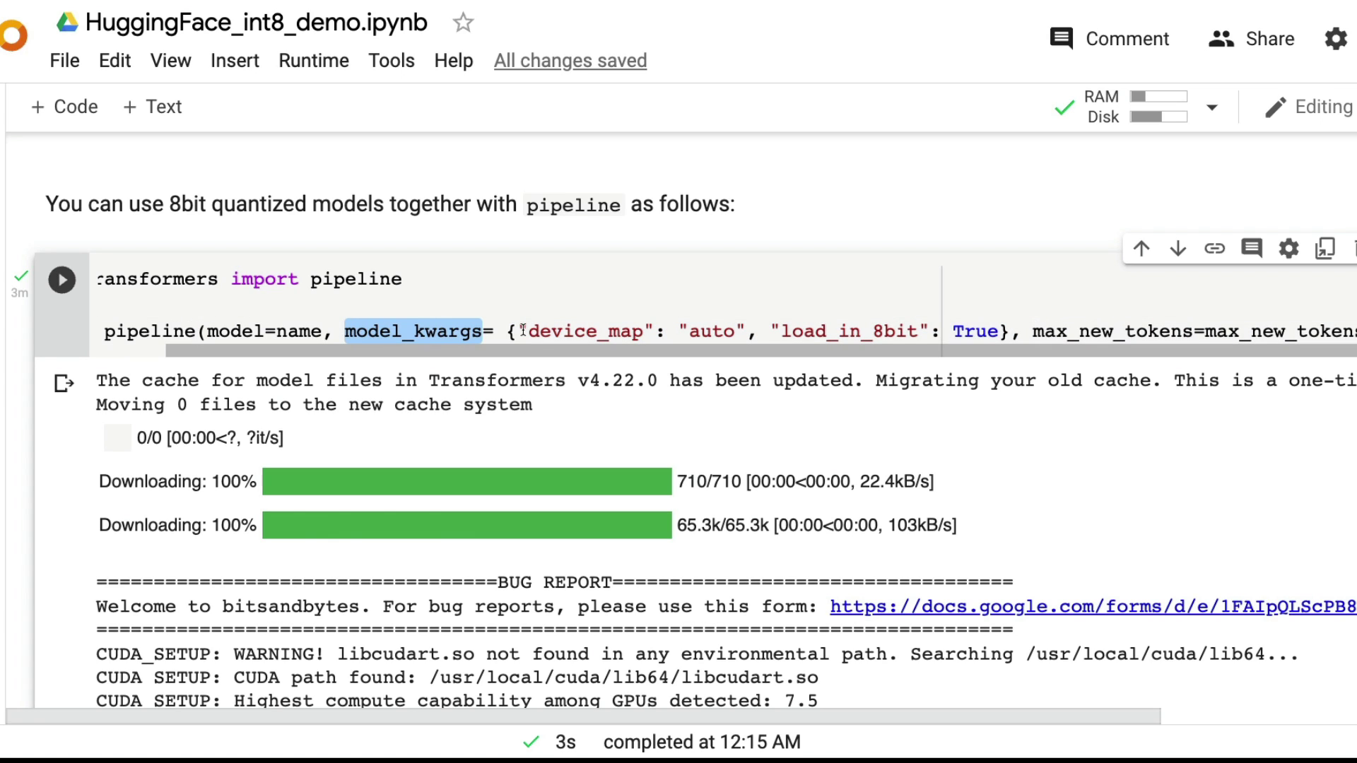
{"action": "left_click_drag", "start_coordinate": [518, 331], "coordinate": [1000, 333]}
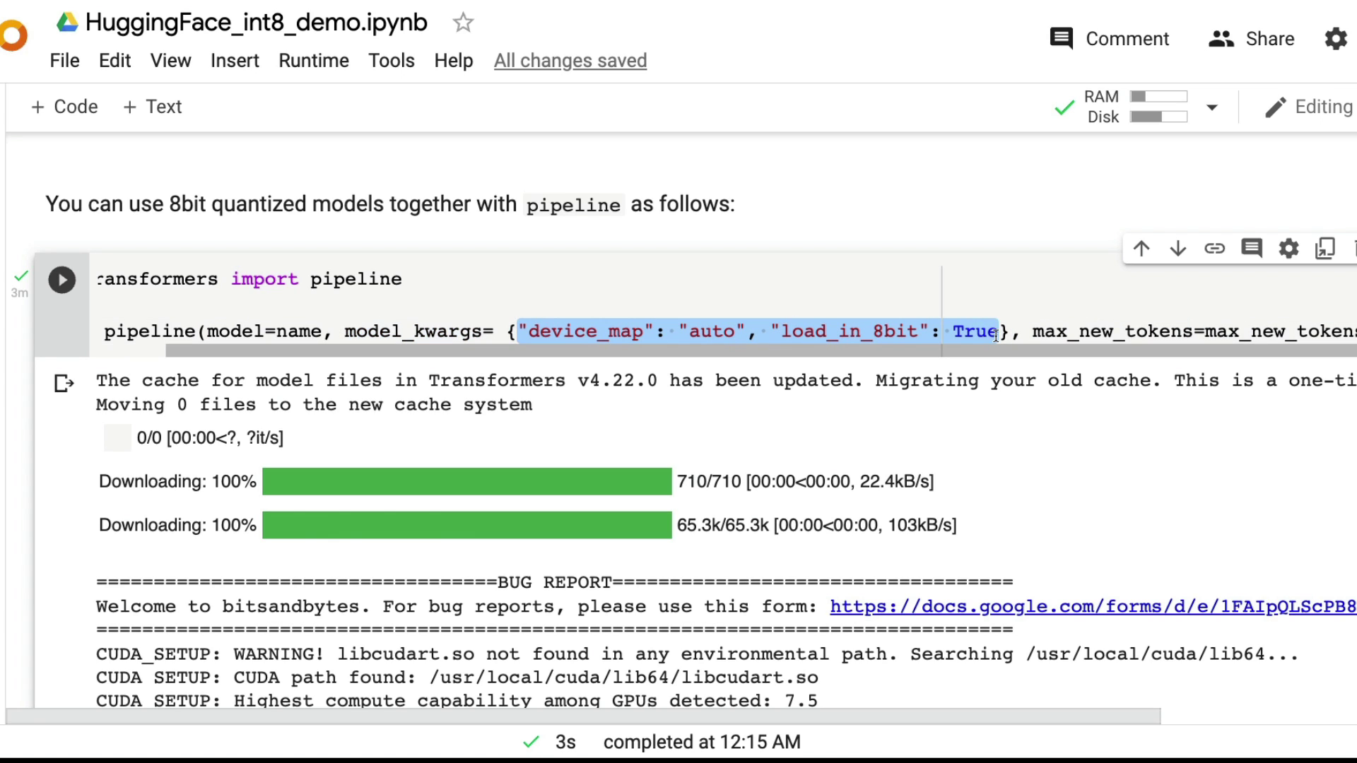
{"action": "double_click", "coordinate": [976, 332]}
{"action": "double_click", "coordinate": [712, 332]}
{"action": "double_click", "coordinate": [855, 332]}
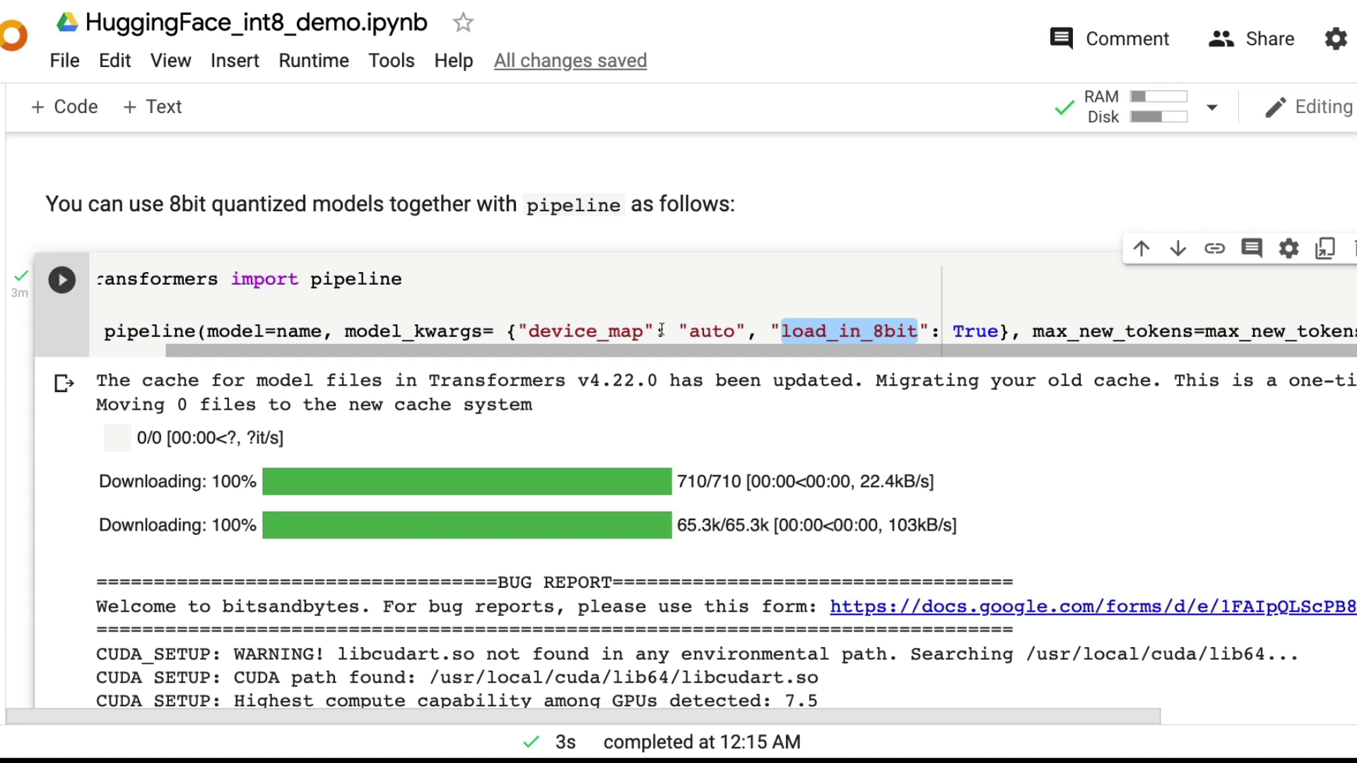
{"action": "scroll", "coordinate": [658, 331], "scroll_direction": "left", "scroll_amount": 2}
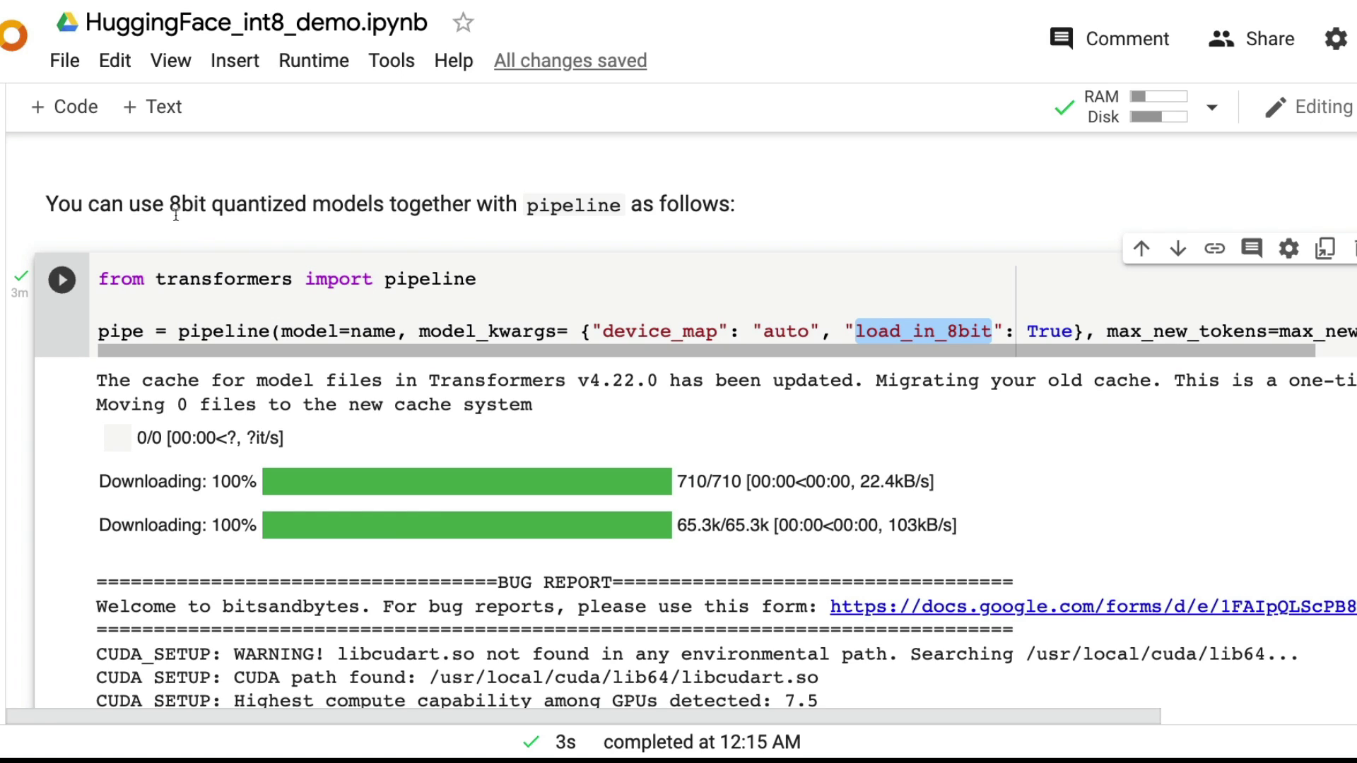
{"action": "scroll", "coordinate": [834, 318], "scroll_direction": "up", "scroll_amount": 2}
{"action": "scroll", "coordinate": [833, 318], "scroll_direction": "up", "scroll_amount": 15}
{"action": "scroll", "coordinate": [834, 320], "scroll_direction": "up", "scroll_amount": 15}
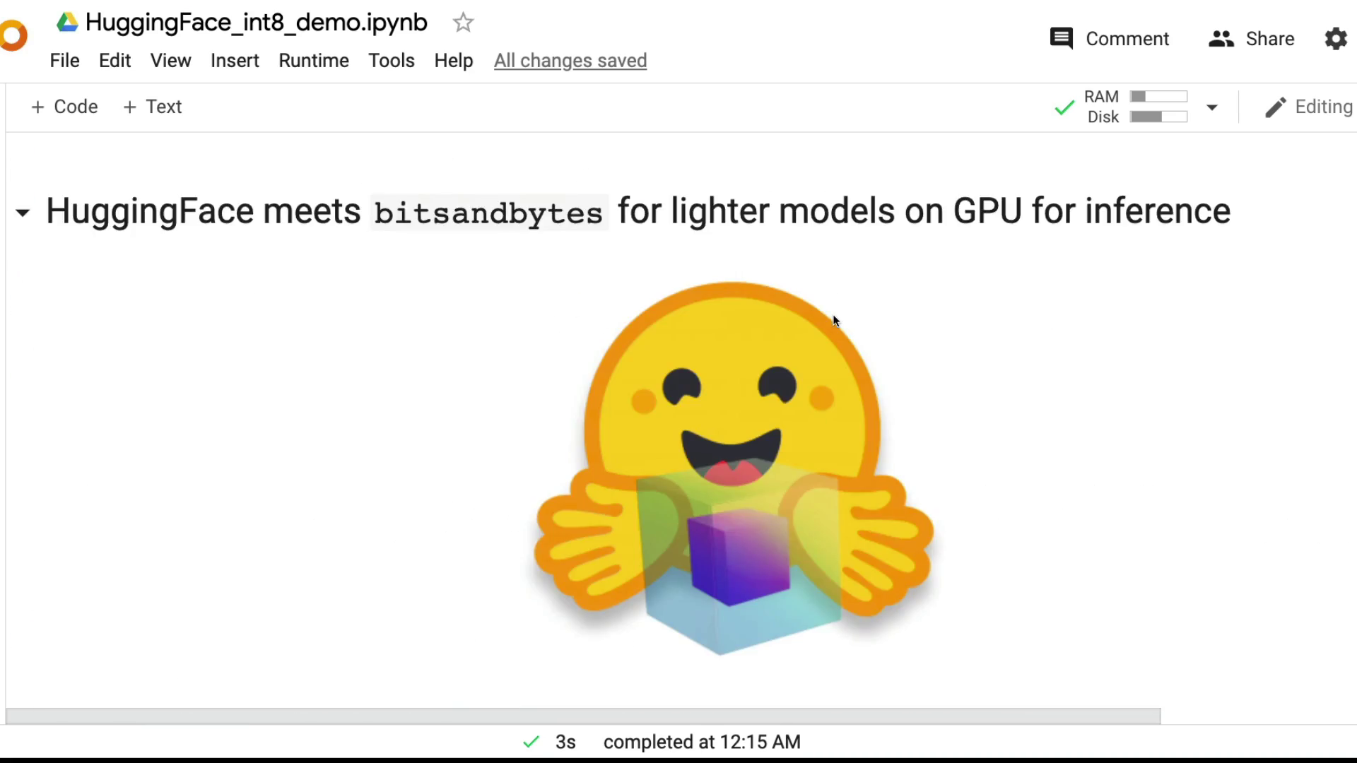
{"action": "scroll", "coordinate": [834, 321], "scroll_direction": "down", "scroll_amount": 5}
{"action": "scroll", "coordinate": [833, 321], "scroll_direction": "down", "scroll_amount": 5}
{"action": "scroll", "coordinate": [834, 320], "scroll_direction": "down", "scroll_amount": 8}
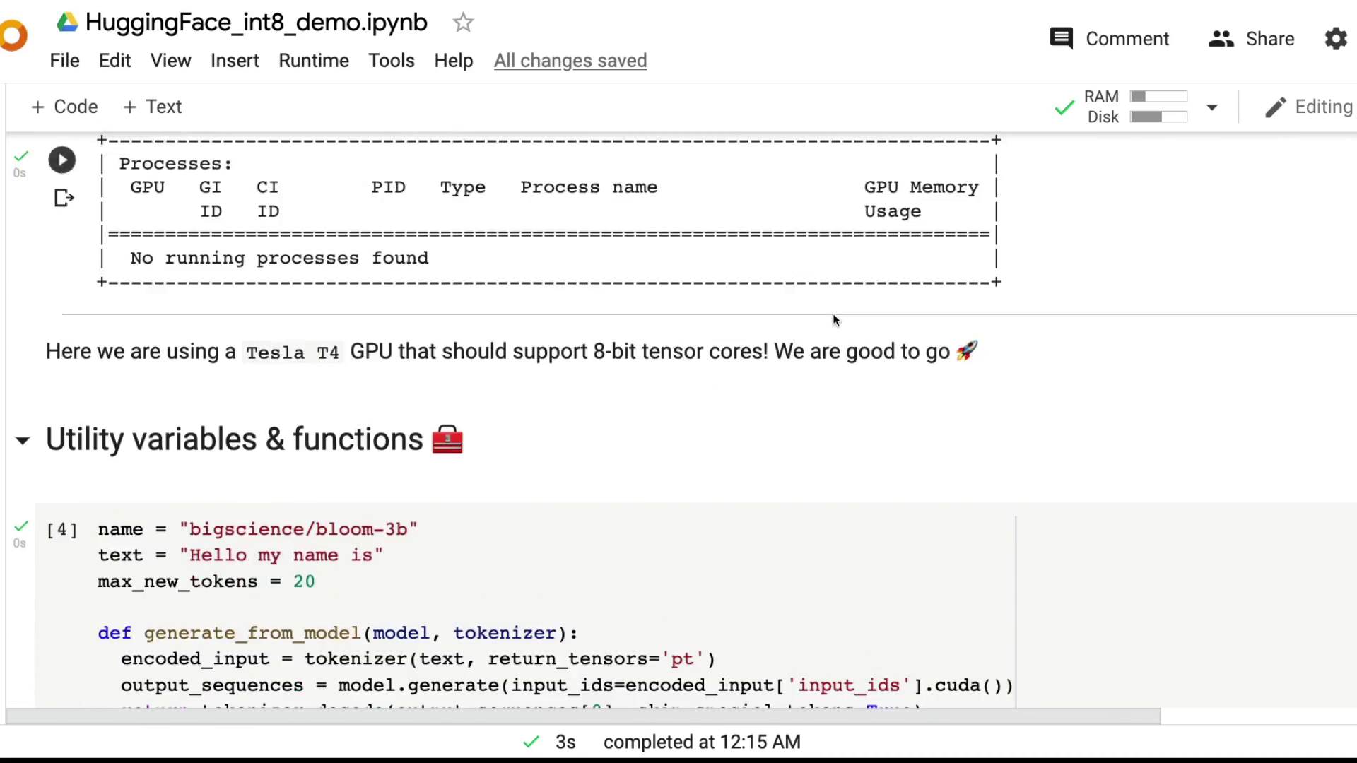
{"action": "scroll", "coordinate": [834, 320], "scroll_direction": "down", "scroll_amount": 10}
{"action": "scroll", "coordinate": [833, 320], "scroll_direction": "down", "scroll_amount": 8}
{"action": "scroll", "coordinate": [833, 320], "scroll_direction": "down", "scroll_amount": 3}
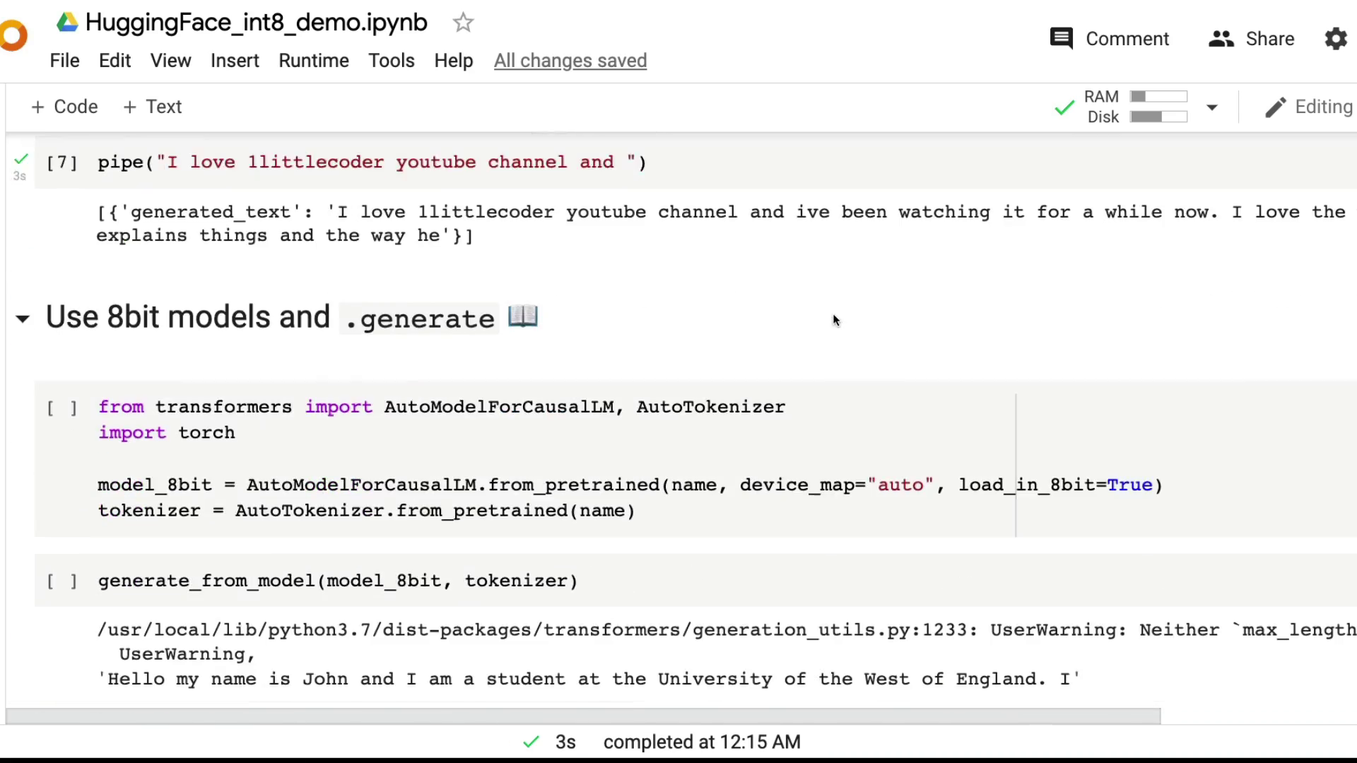
{"action": "scroll", "coordinate": [834, 321], "scroll_direction": "down", "scroll_amount": 2}
{"action": "scroll", "coordinate": [834, 314], "scroll_direction": "up", "scroll_amount": 3}
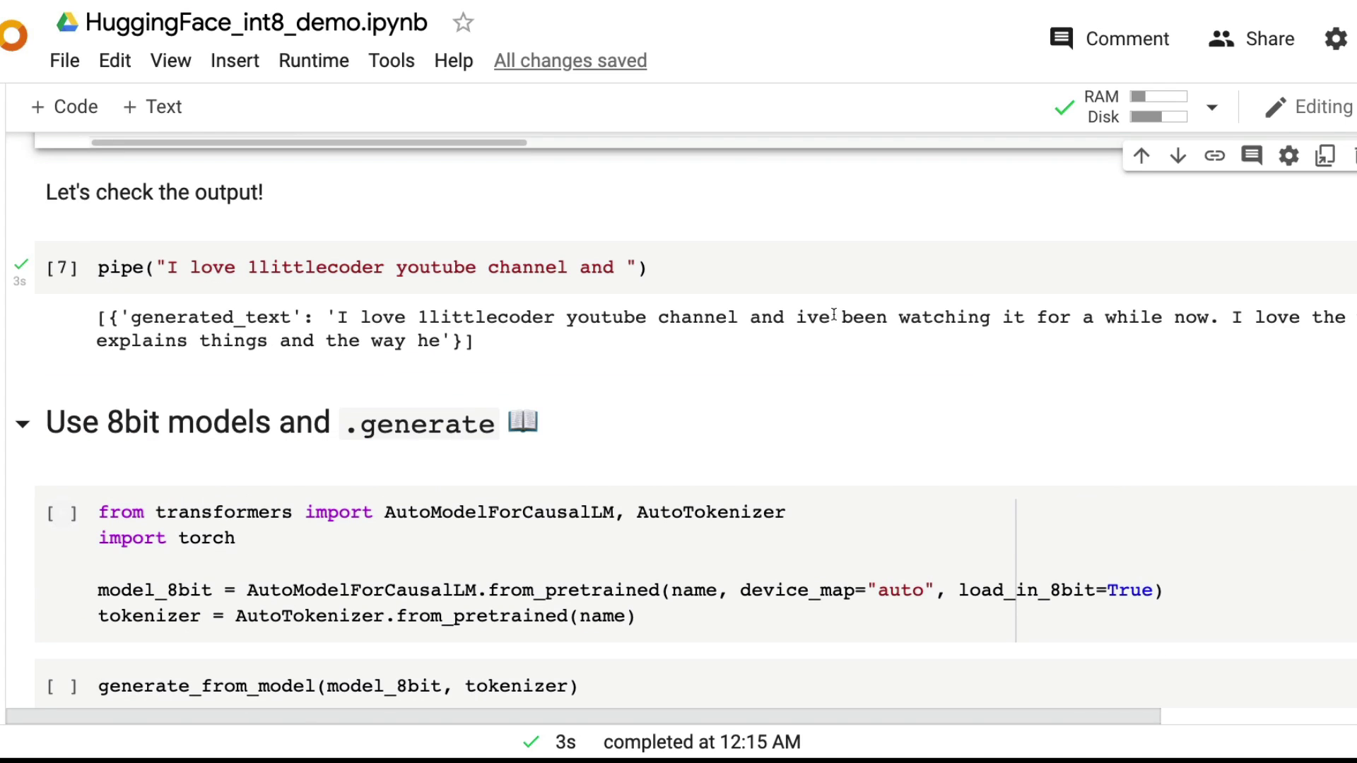
{"action": "scroll", "coordinate": [545, 285], "scroll_direction": "up", "scroll_amount": 1}
{"action": "scroll", "coordinate": [545, 284], "scroll_direction": "up", "scroll_amount": 3}
{"action": "scroll", "coordinate": [433, 257], "scroll_direction": "up", "scroll_amount": 3}
{"action": "scroll", "coordinate": [298, 244], "scroll_direction": "down", "scroll_amount": 5}
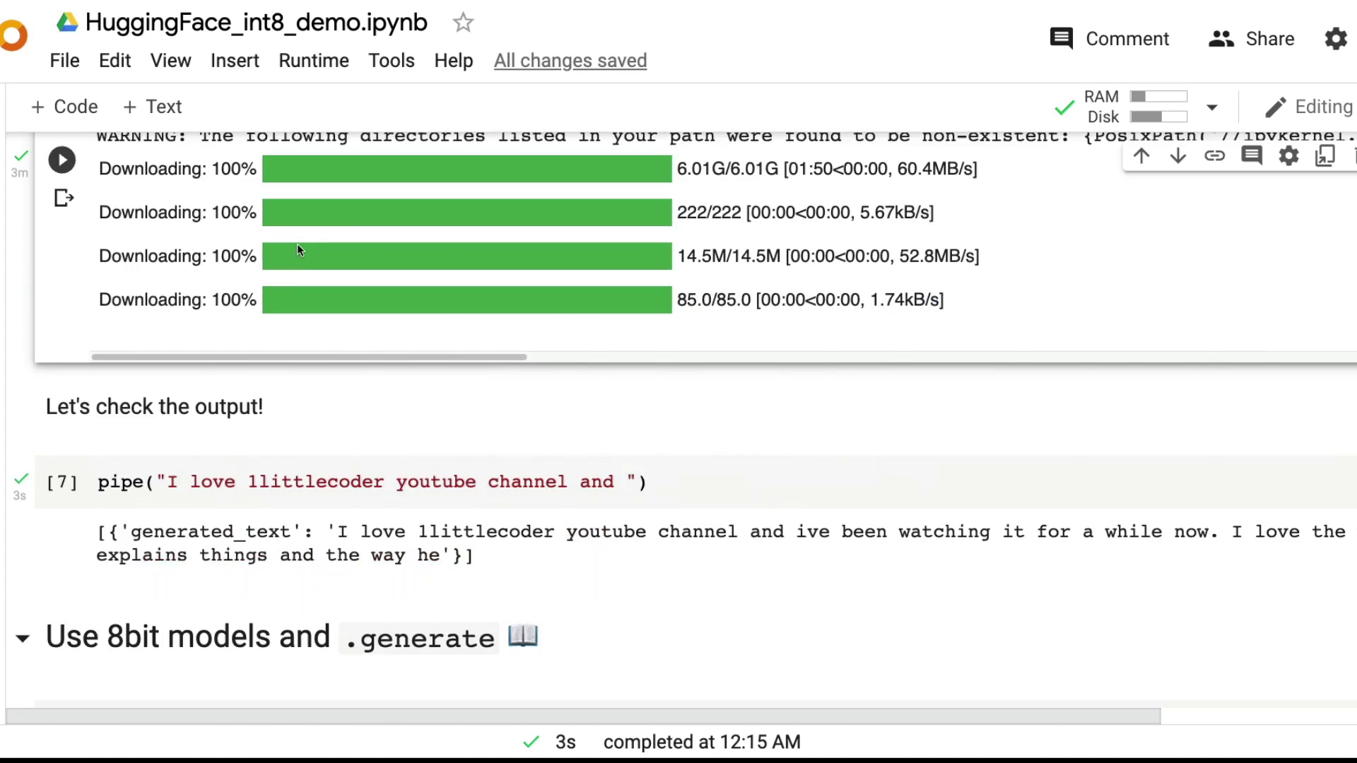
{"action": "scroll", "coordinate": [297, 241], "scroll_direction": "down", "scroll_amount": 4}
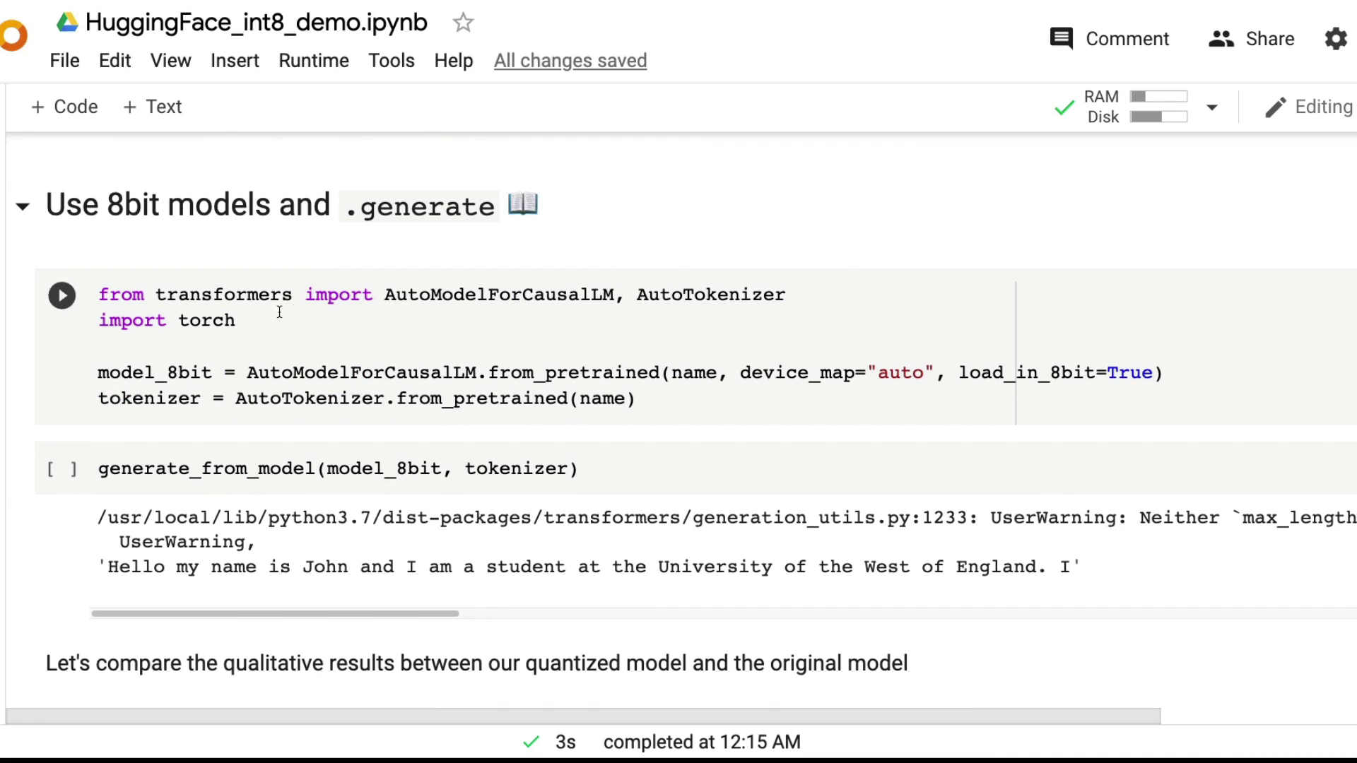
Highlight the AutoModelForCausalLM import and run the 8-bit model-loading cell
{"action": "double_click", "coordinate": [503, 297]}
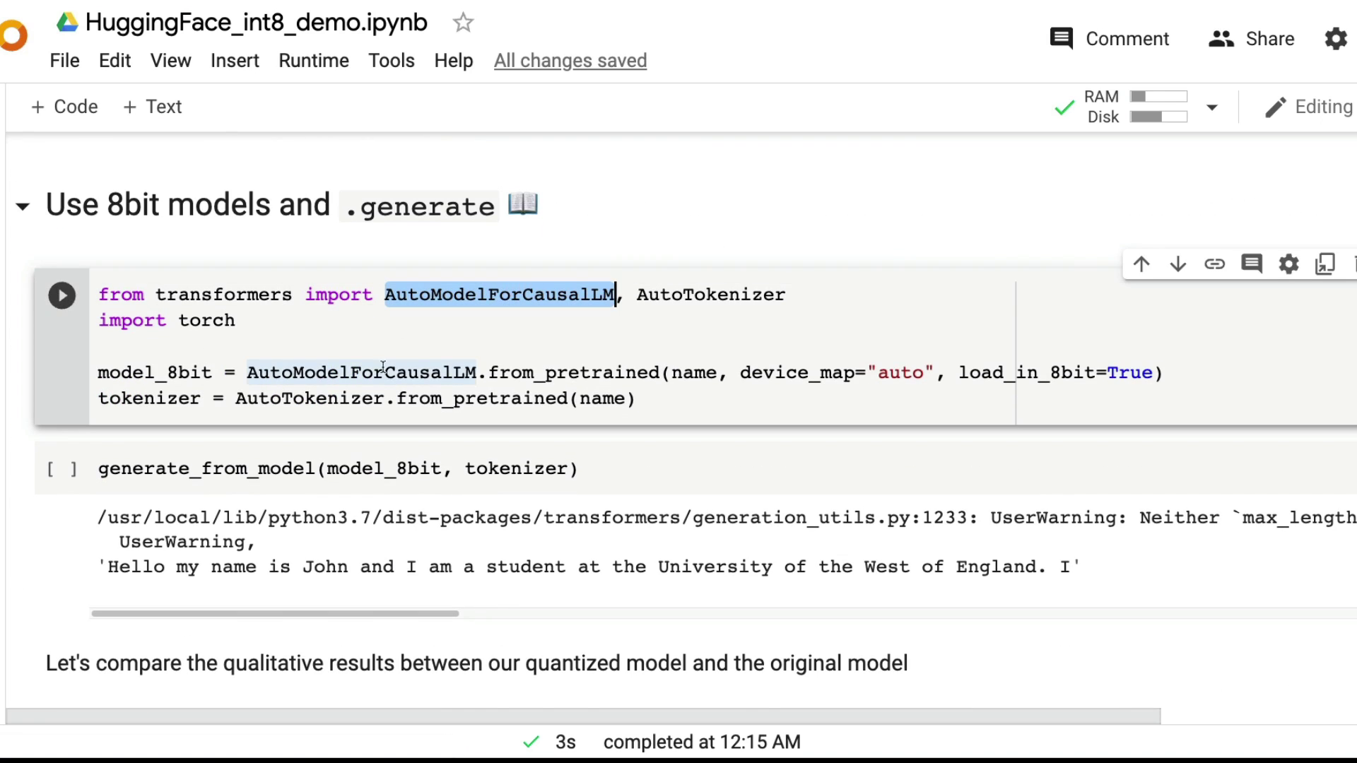
{"action": "double_click", "coordinate": [414, 373]}
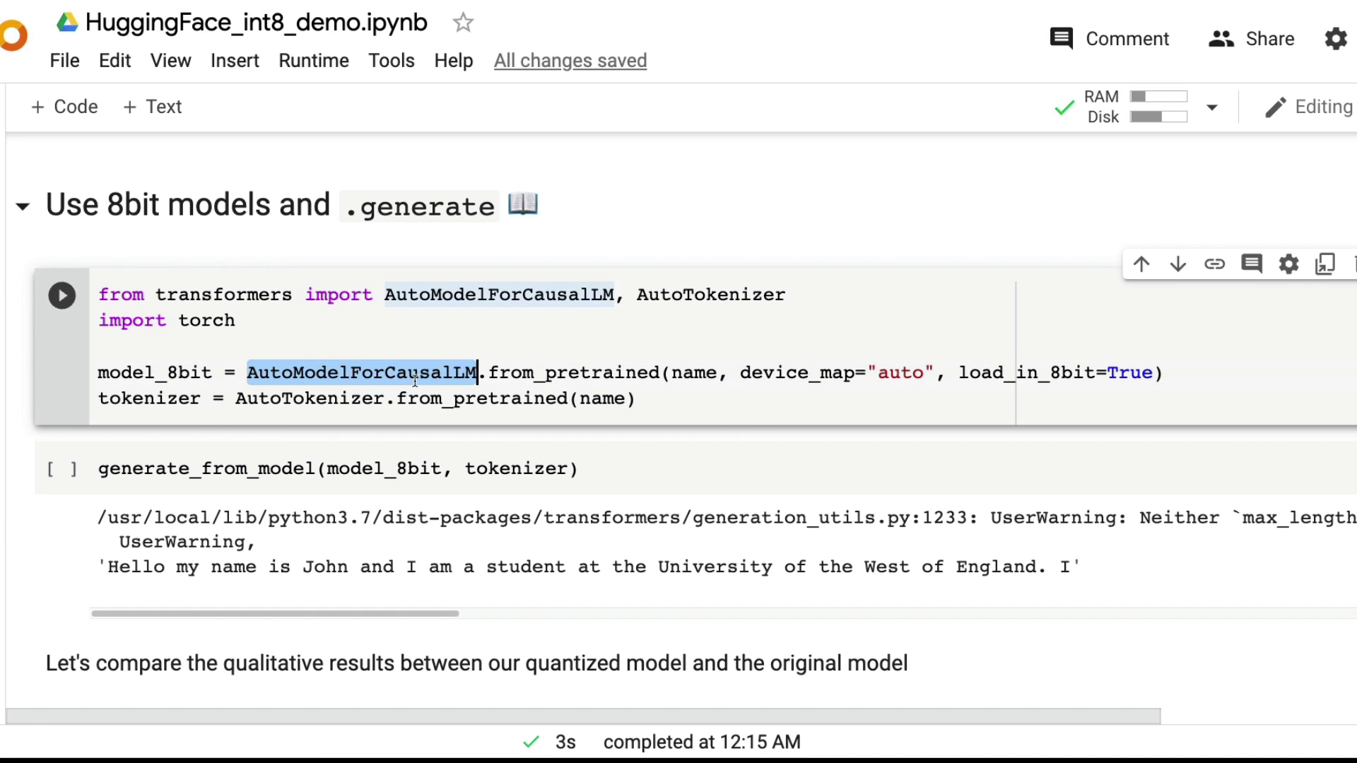
{"action": "triple_click", "coordinate": [539, 299]}
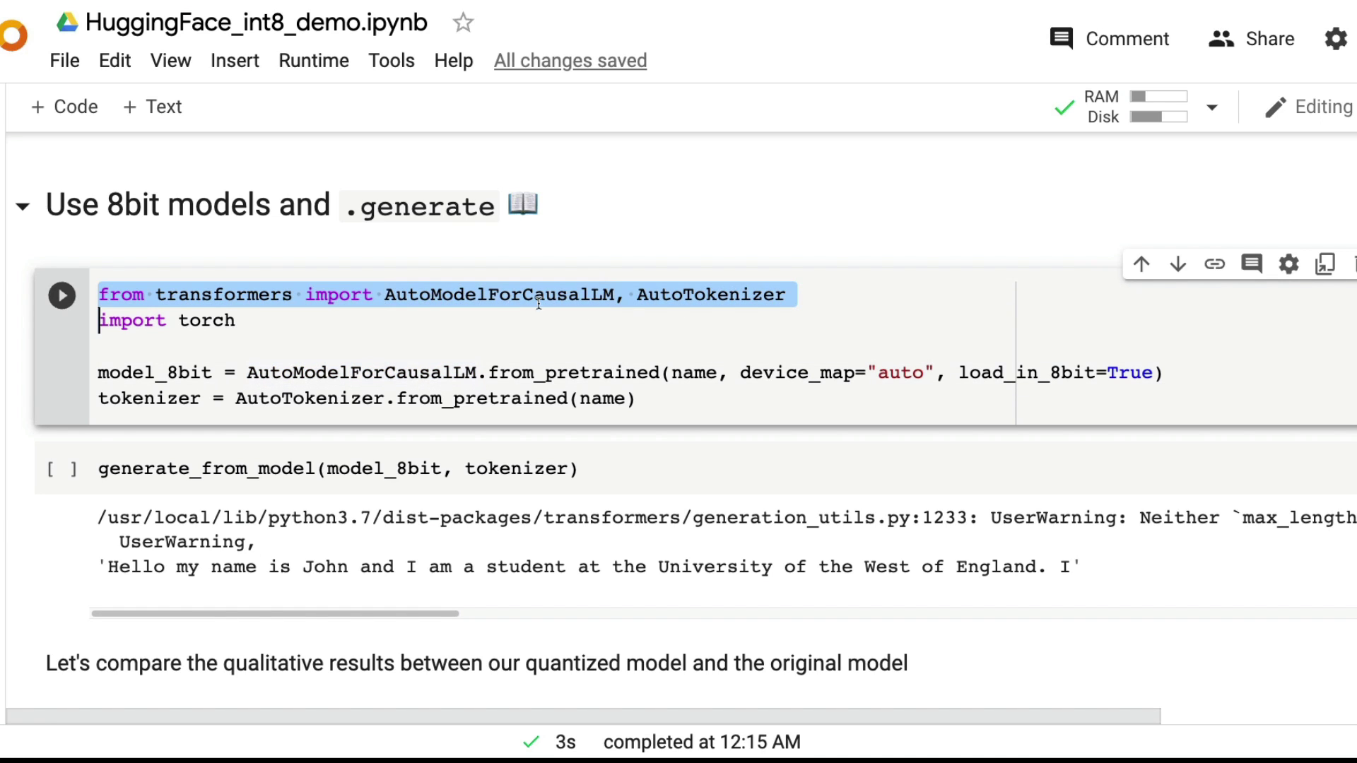
{"action": "left_click", "coordinate": [743, 295]}
{"action": "left_click", "coordinate": [709, 337]}
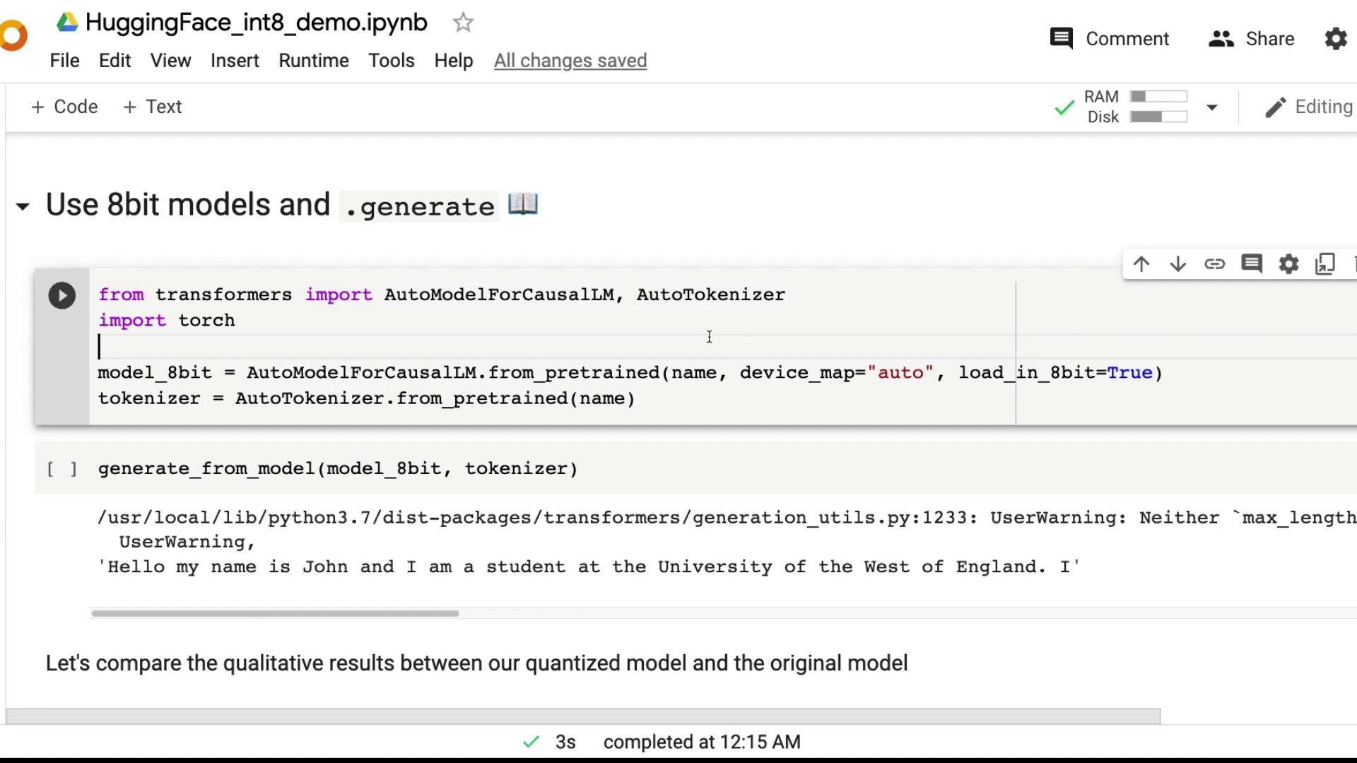
{"action": "key", "text": "shift+Return"}
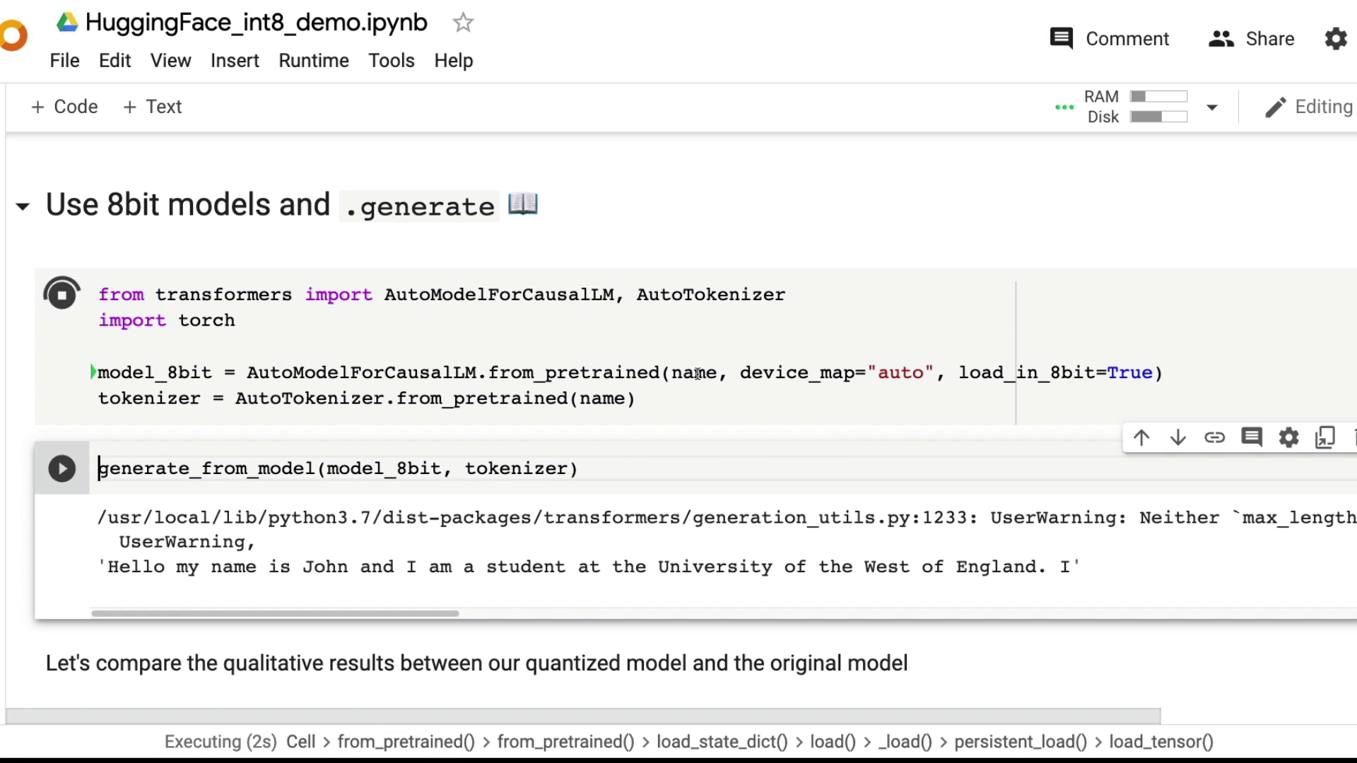
Point out the device_map/load_in_8bit arguments, tokenizer line and generate_from_model helper
{"action": "left_click_drag", "start_coordinate": [740, 373], "coordinate": [1159, 373]}
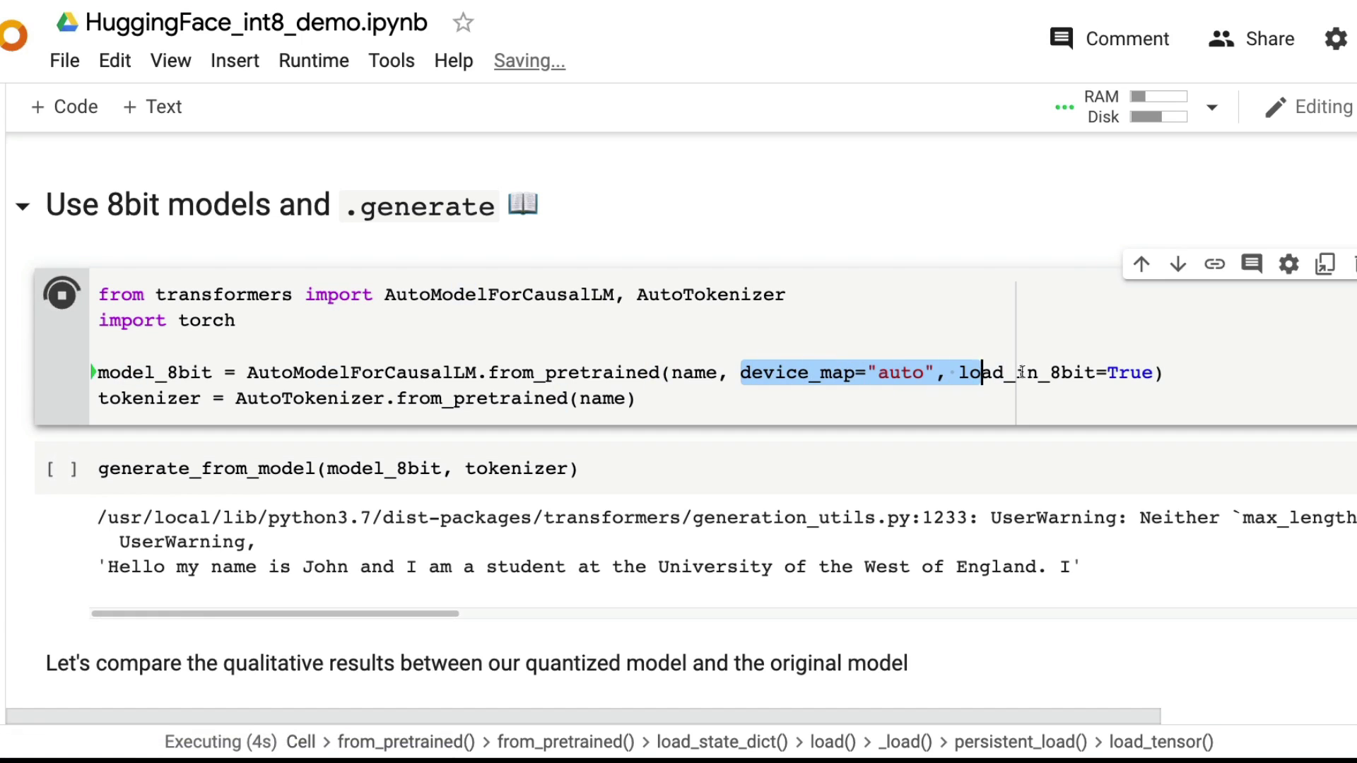
{"action": "left_click", "coordinate": [1159, 372]}
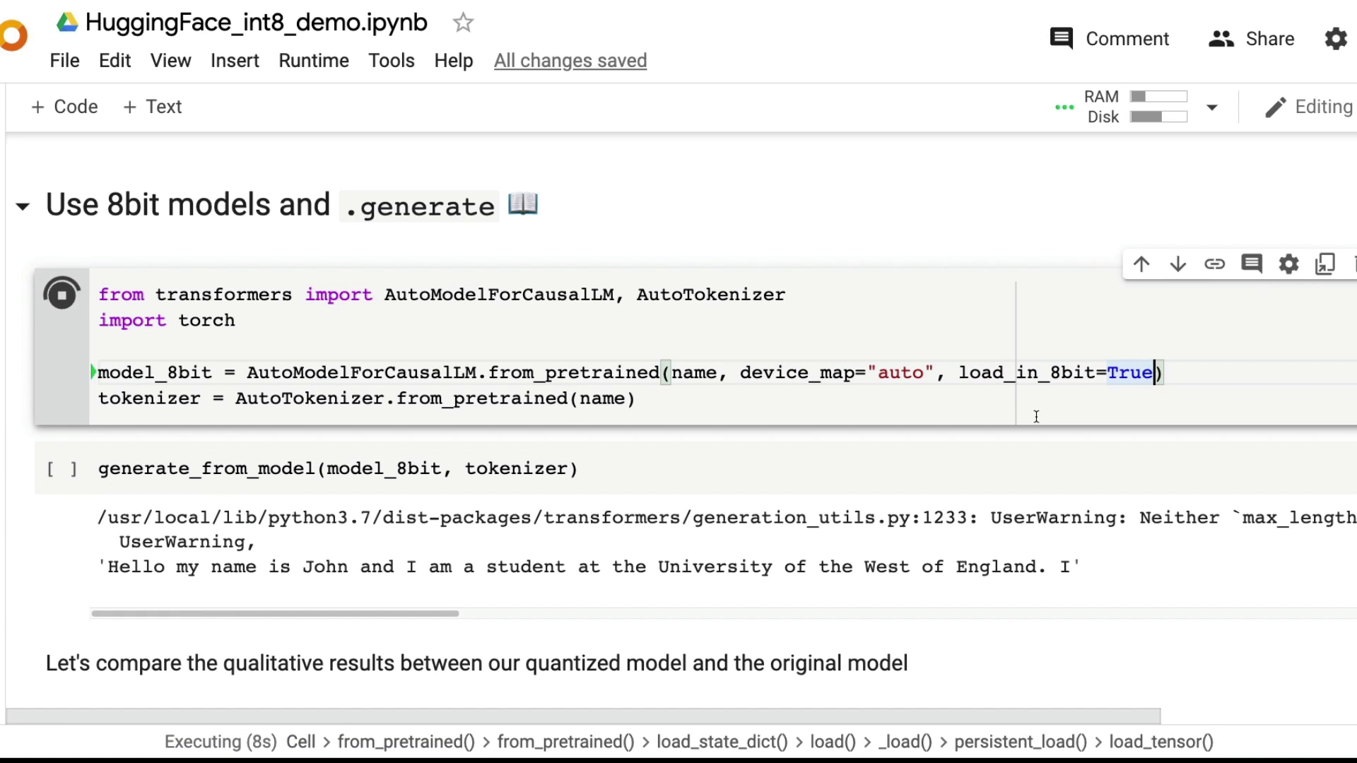
{"action": "left_click", "coordinate": [773, 398]}
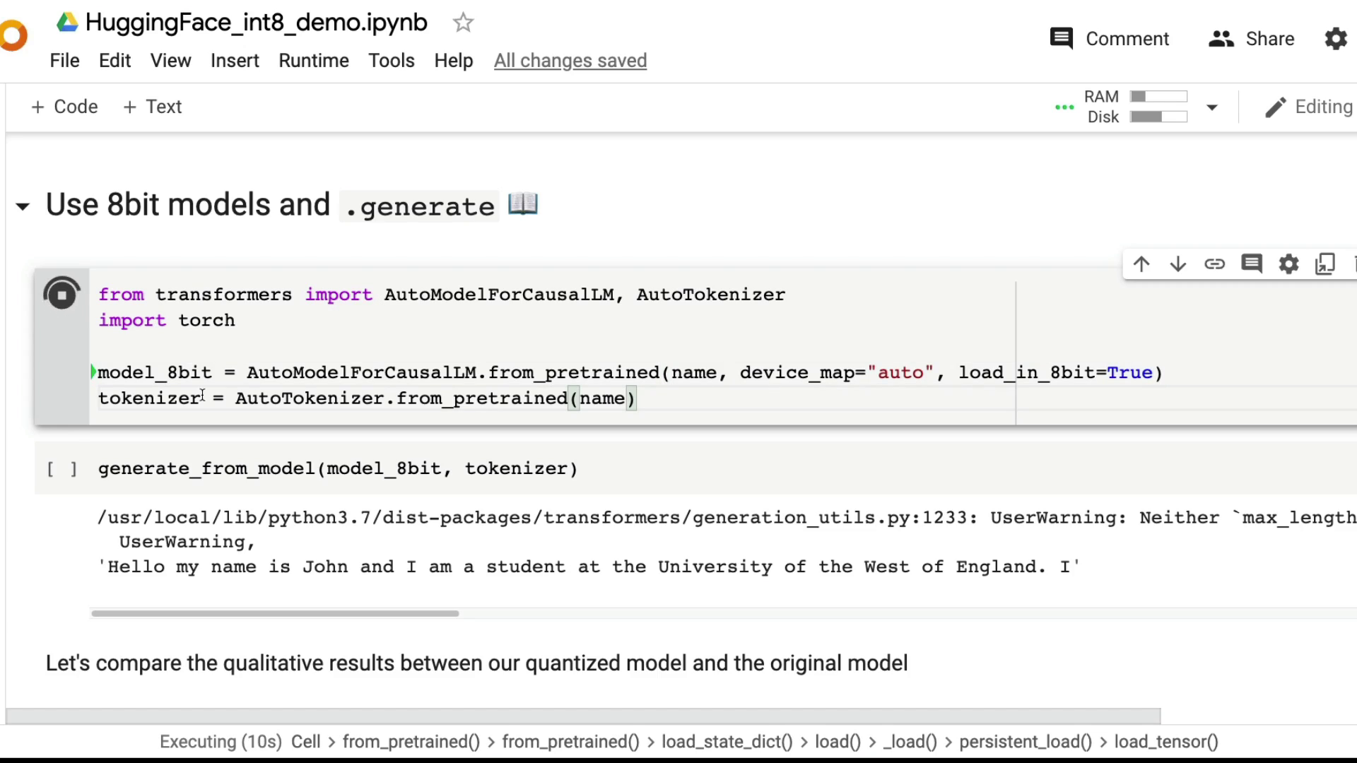
{"action": "scroll", "coordinate": [414, 427], "scroll_direction": "up", "scroll_amount": 10}
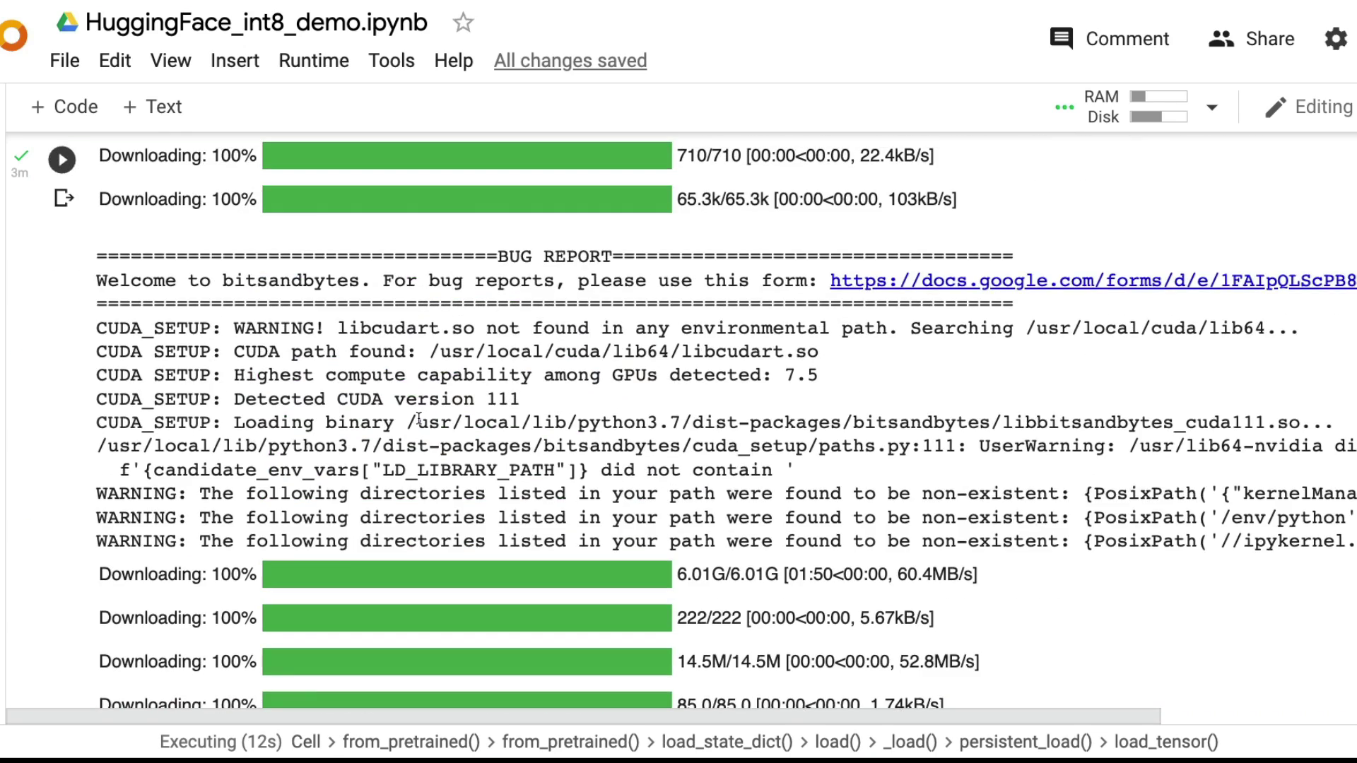
{"action": "scroll", "coordinate": [419, 419], "scroll_direction": "down", "scroll_amount": 2}
{"action": "scroll", "coordinate": [420, 417], "scroll_direction": "down", "scroll_amount": 2}
{"action": "scroll", "coordinate": [420, 417], "scroll_direction": "up", "scroll_amount": 2}
{"action": "scroll", "coordinate": [420, 417], "scroll_direction": "up", "scroll_amount": 4}
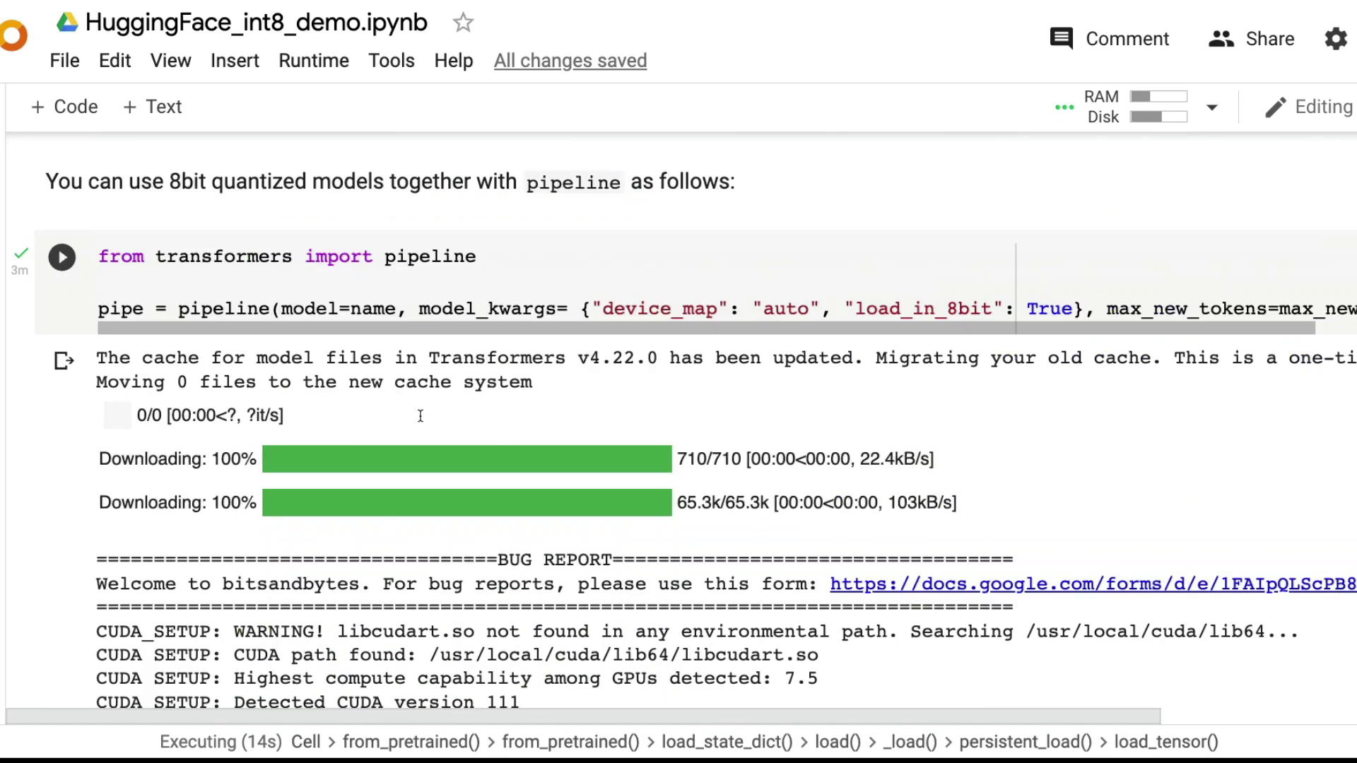
{"action": "scroll", "coordinate": [319, 361], "scroll_direction": "up", "scroll_amount": 4}
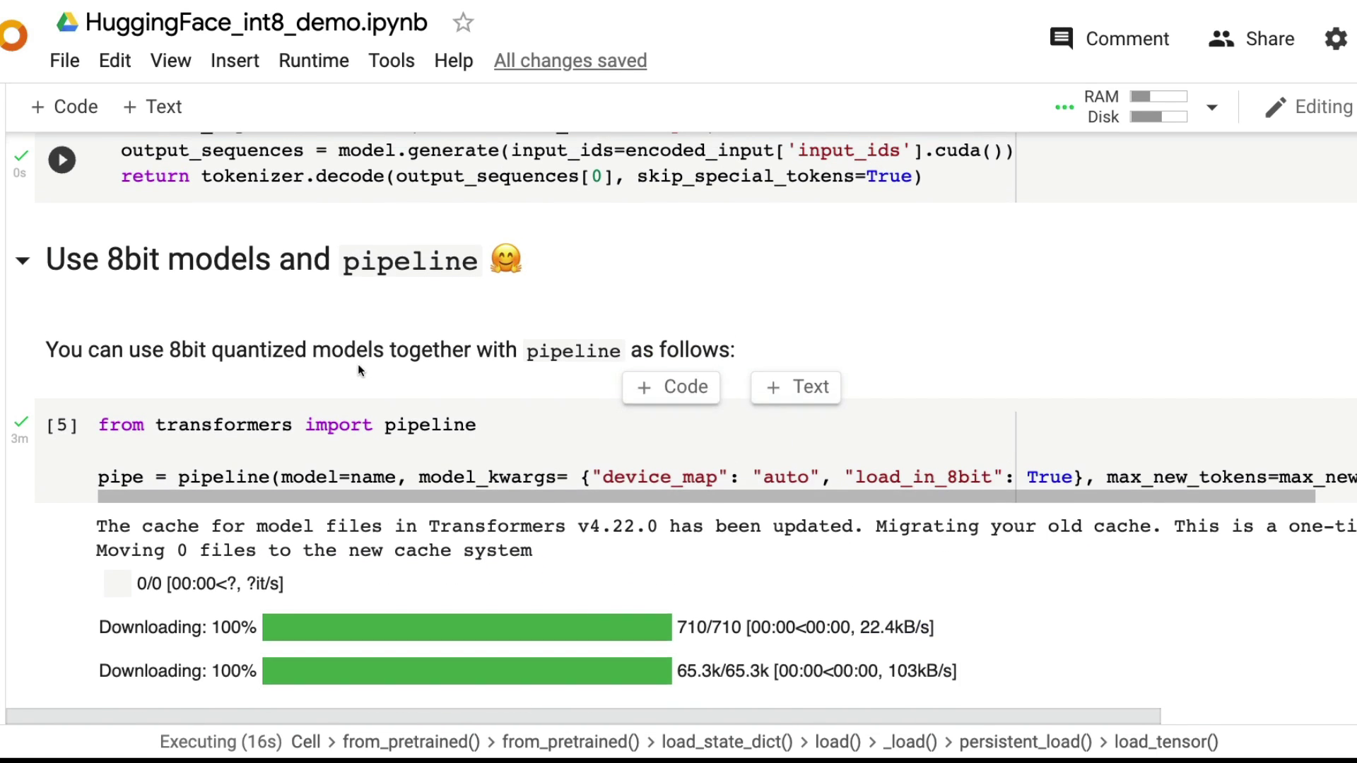
{"action": "scroll", "coordinate": [346, 340], "scroll_direction": "up", "scroll_amount": 1}
{"action": "left_click", "coordinate": [364, 218]}
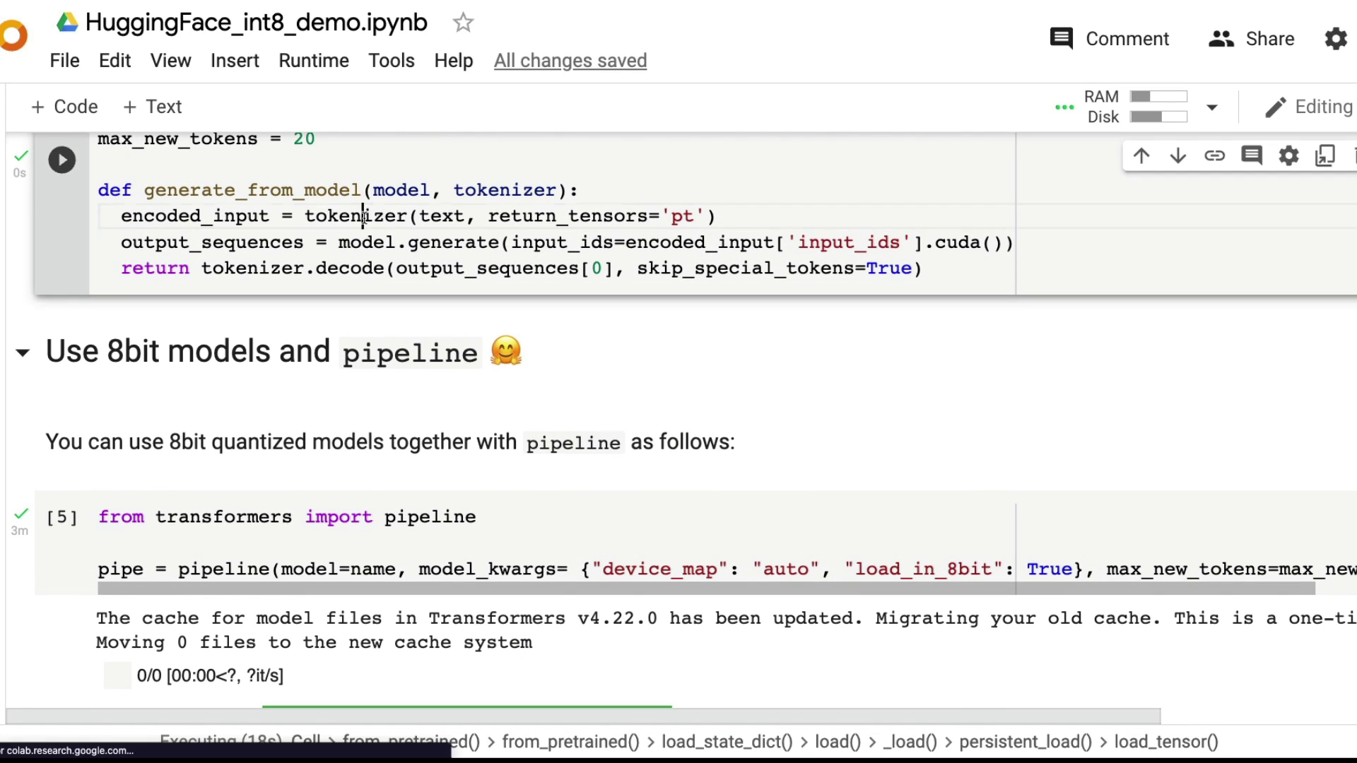
{"action": "double_click", "coordinate": [463, 244]}
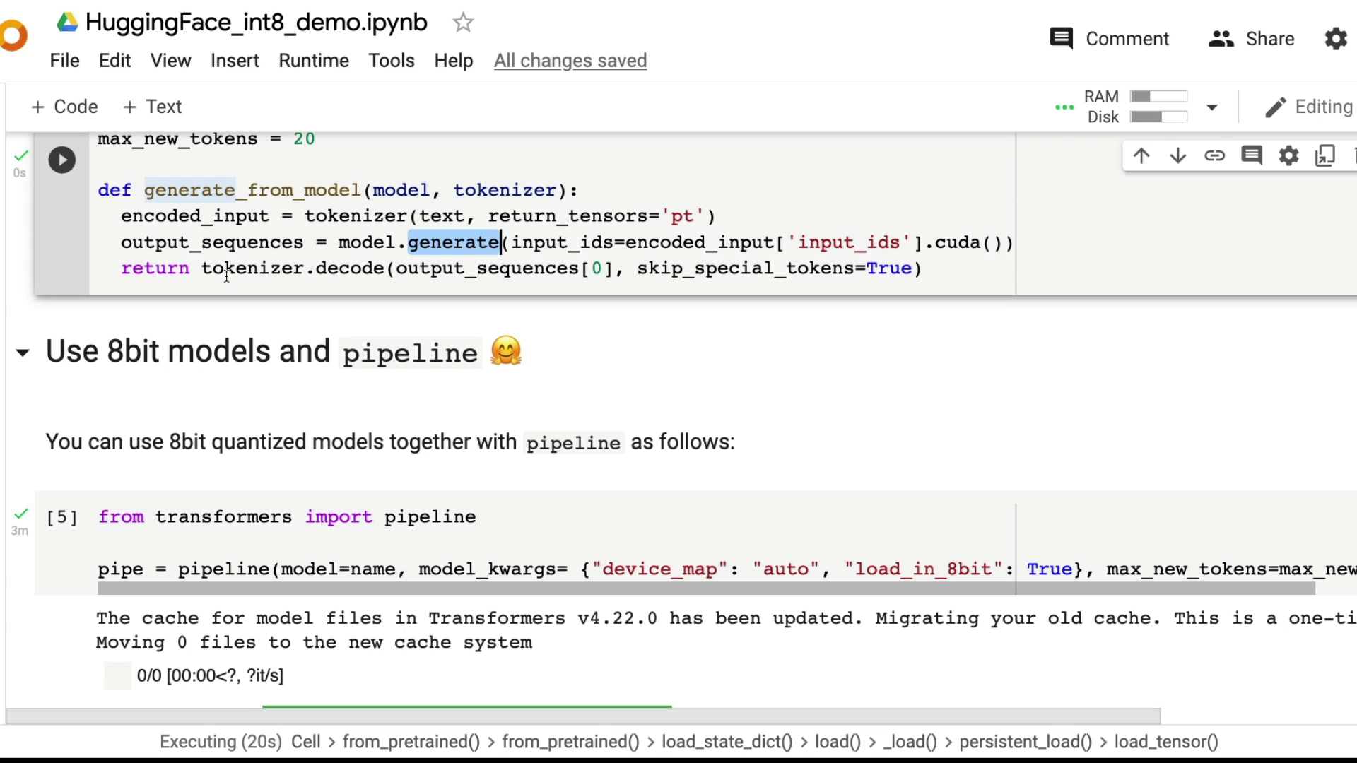
{"action": "left_click_drag", "start_coordinate": [226, 268], "coordinate": [924, 268]}
{"action": "left_click", "coordinate": [407, 268]}
{"action": "scroll", "coordinate": [508, 296], "scroll_direction": "down", "scroll_amount": 3}
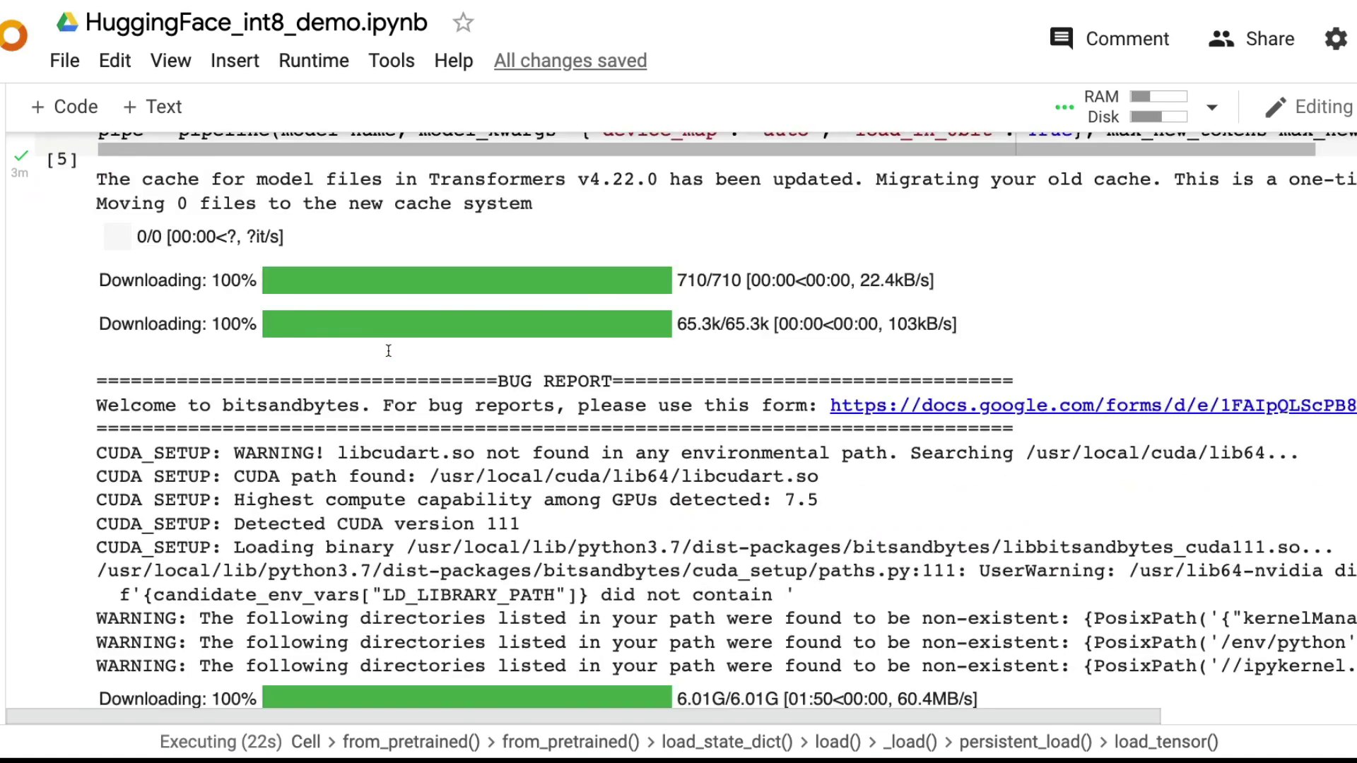
{"action": "scroll", "coordinate": [467, 318], "scroll_direction": "down", "scroll_amount": 8}
{"action": "scroll", "coordinate": [424, 339], "scroll_direction": "down", "scroll_amount": 2}
{"action": "scroll", "coordinate": [398, 353], "scroll_direction": "down", "scroll_amount": 1}
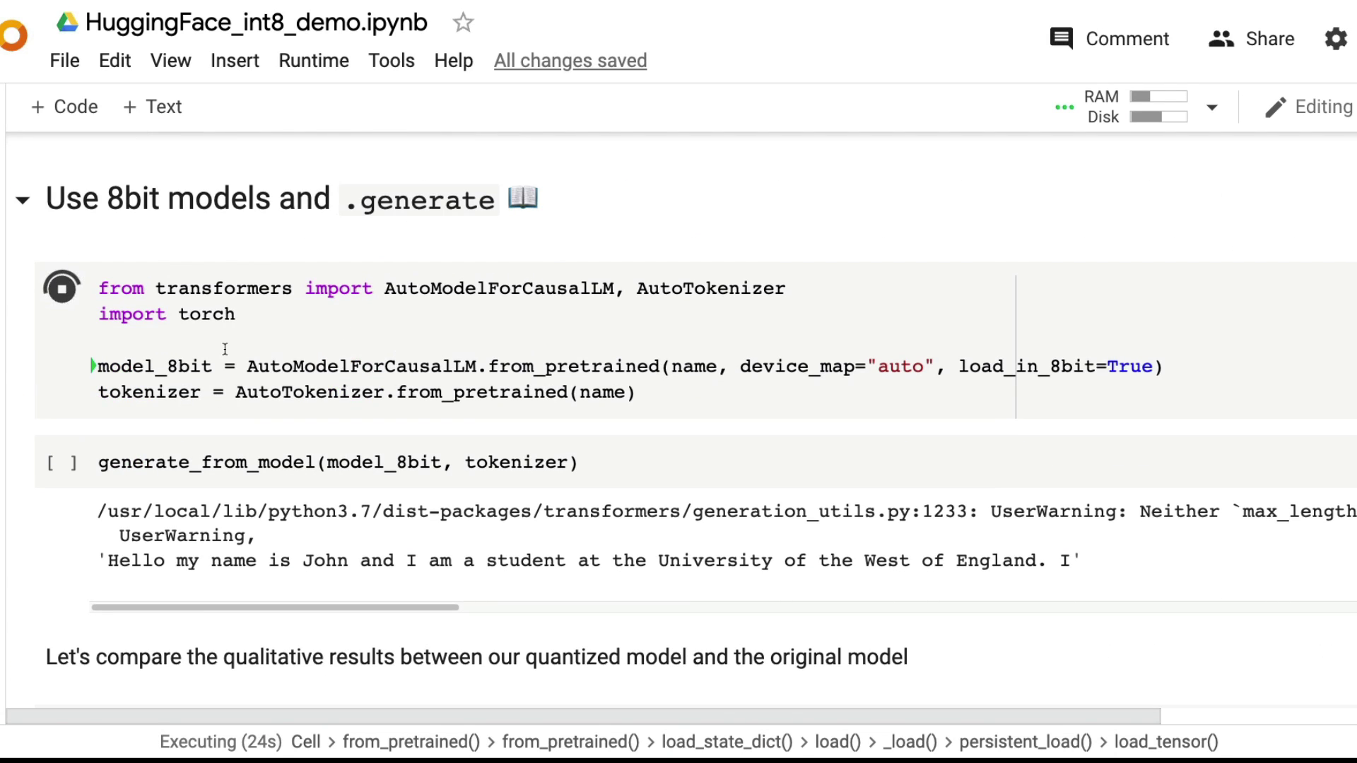
{"action": "scroll", "coordinate": [399, 371], "scroll_direction": "down", "scroll_amount": 1}
Highlight the generate_from_model(model_8bit) call and open the RAM, GPU RAM and Disk graphs
{"action": "double_click", "coordinate": [301, 441]}
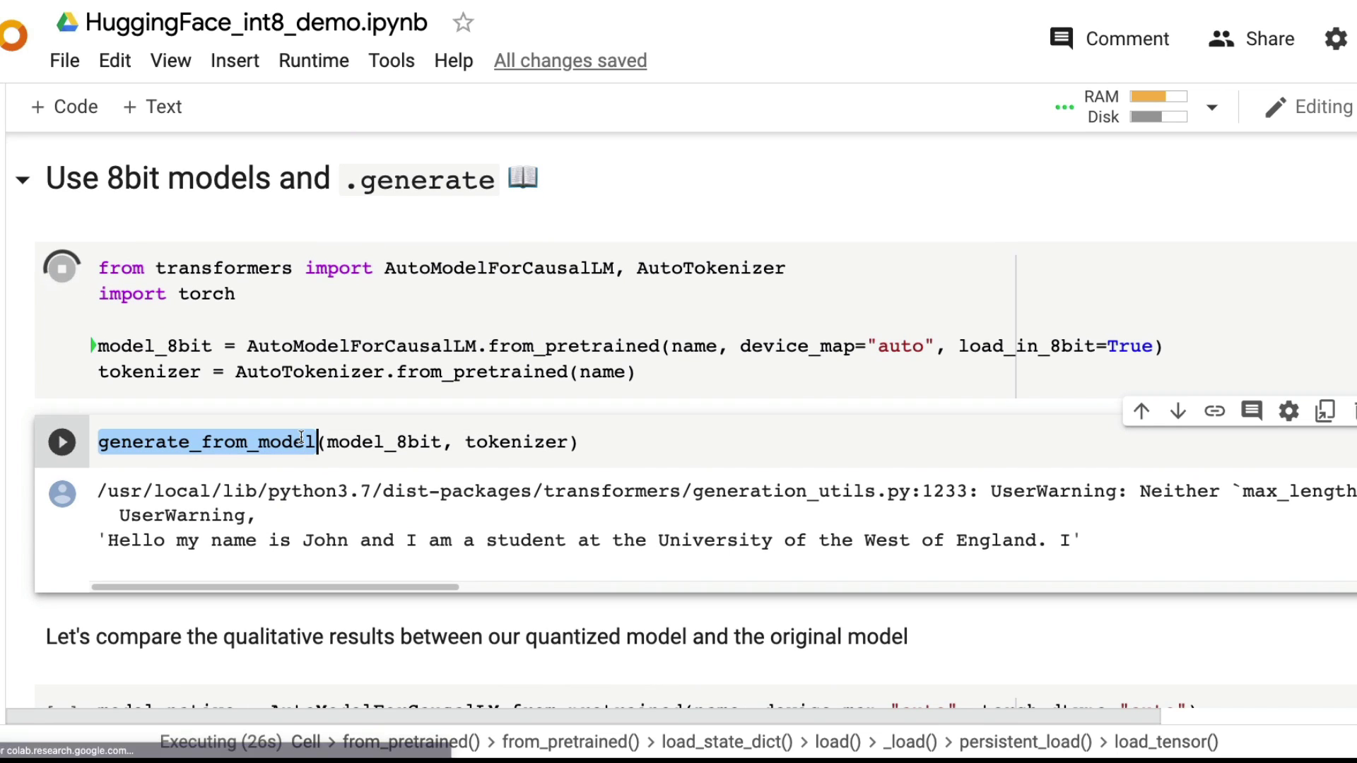
{"action": "left_click", "coordinate": [419, 441]}
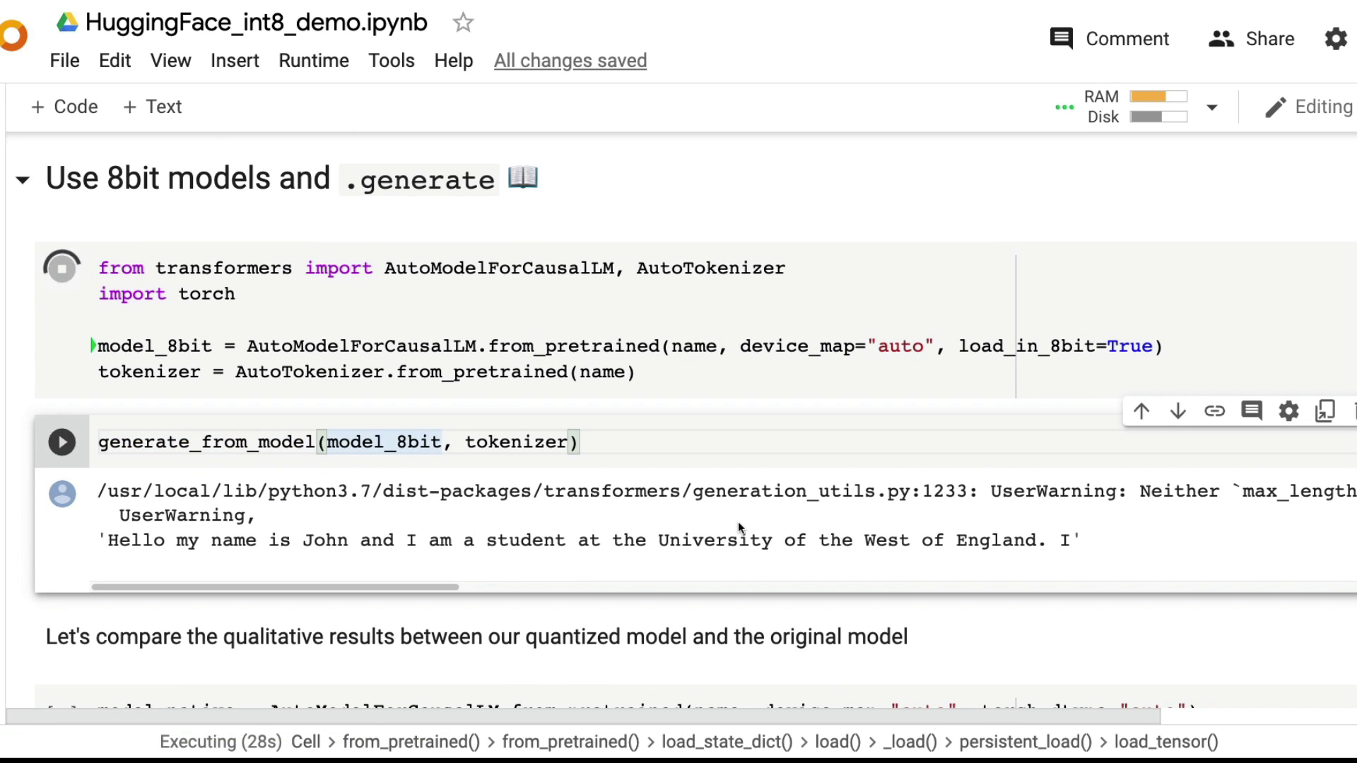
{"action": "left_click", "coordinate": [1112, 115]}
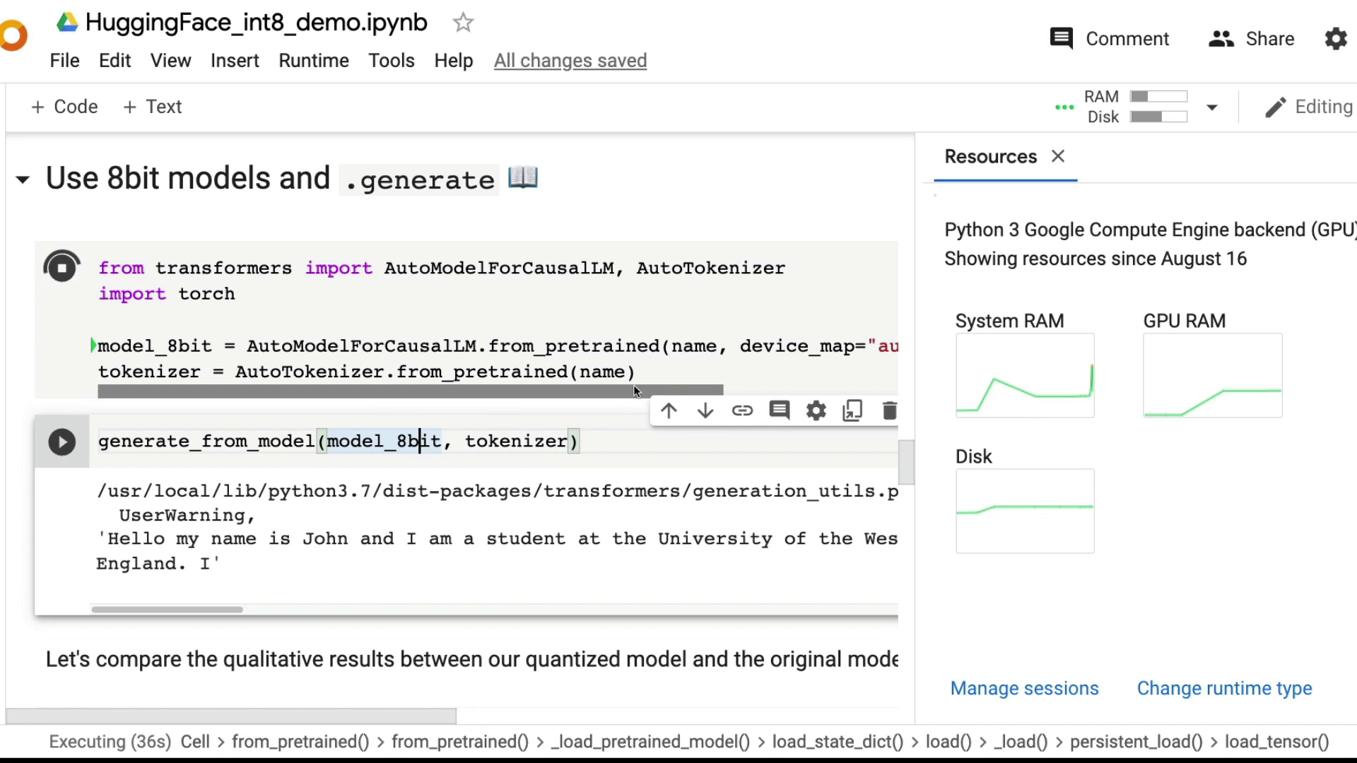
{"action": "scroll", "coordinate": [633, 385], "scroll_direction": "up", "scroll_amount": 5}
{"action": "scroll", "coordinate": [497, 345], "scroll_direction": "up", "scroll_amount": 3}
{"action": "scroll", "coordinate": [497, 345], "scroll_direction": "up", "scroll_amount": 1}
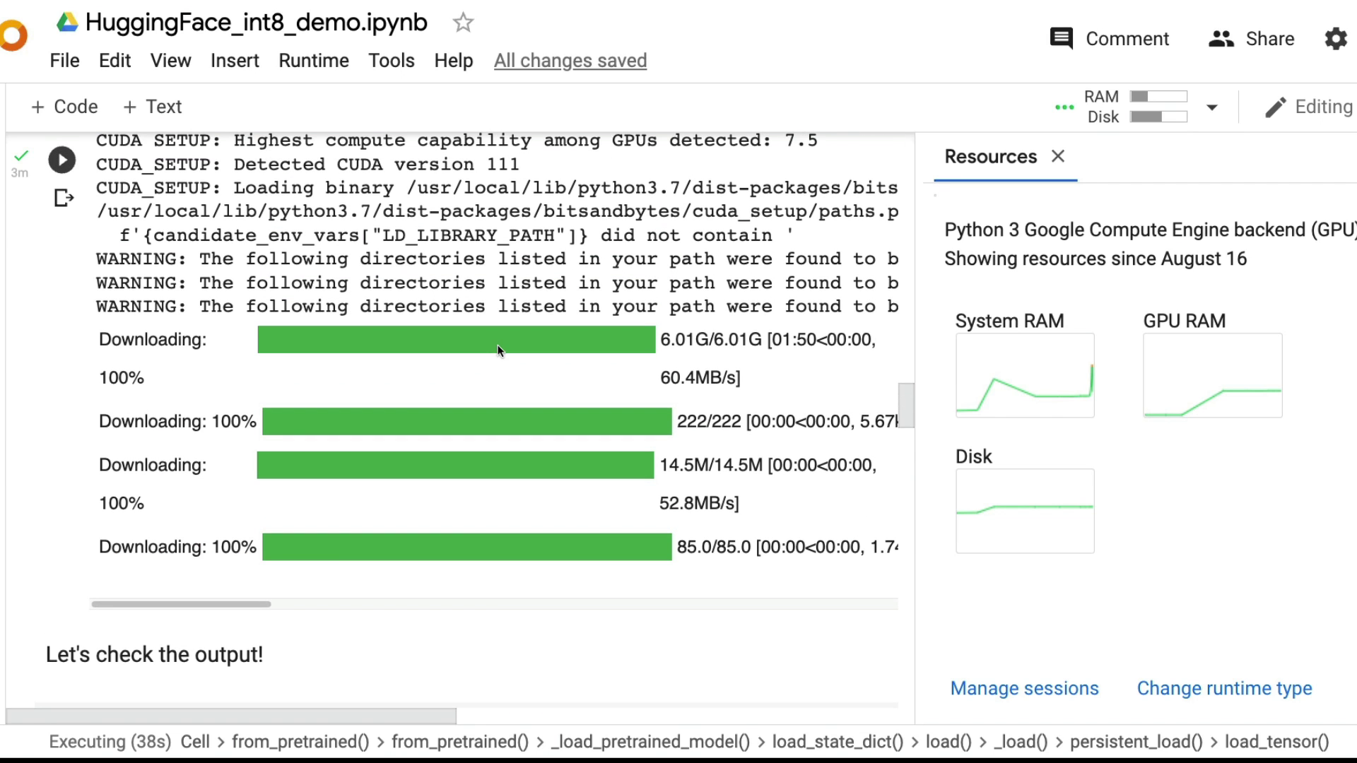
{"action": "scroll", "coordinate": [499, 350], "scroll_direction": "down", "scroll_amount": 1}
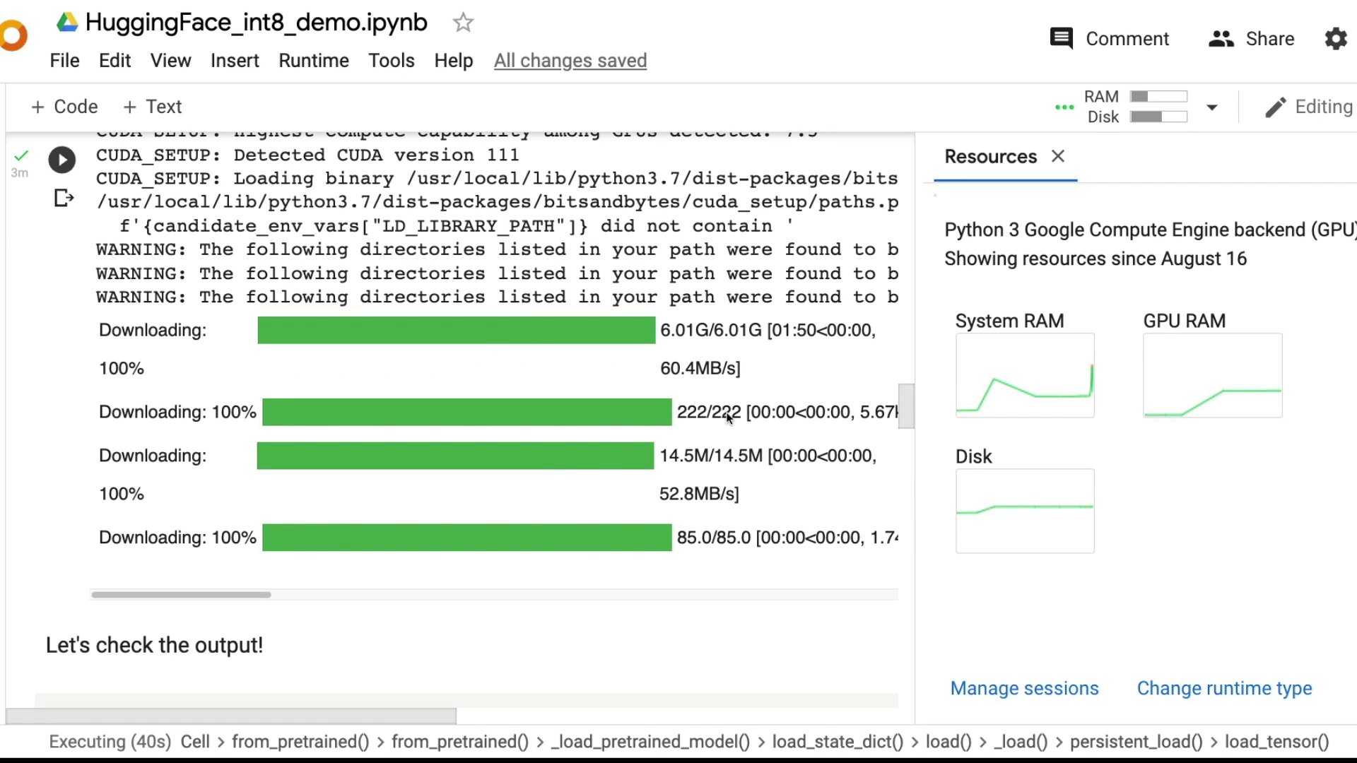
{"action": "scroll", "coordinate": [665, 486], "scroll_direction": "down", "scroll_amount": 1}
{"action": "scroll", "coordinate": [664, 487], "scroll_direction": "down", "scroll_amount": 5}
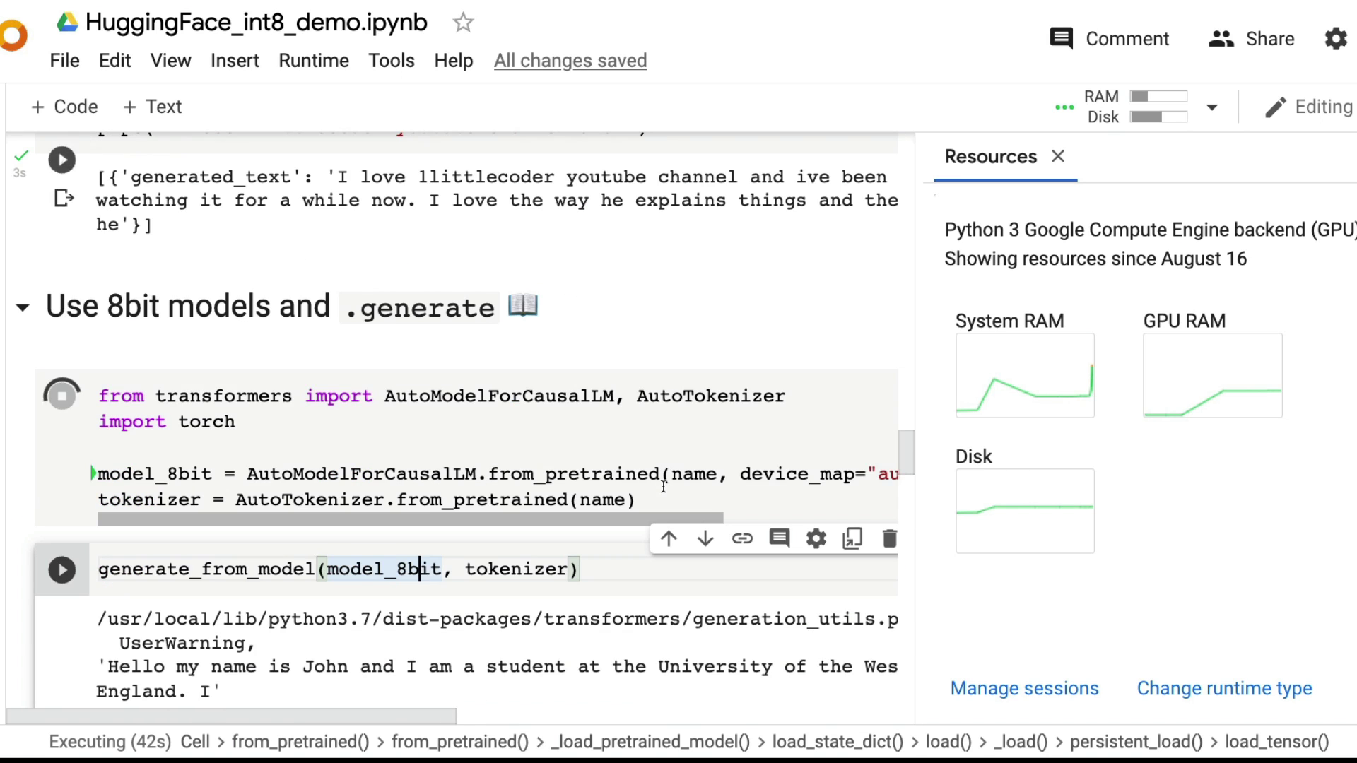
{"action": "scroll", "coordinate": [663, 487], "scroll_direction": "down", "scroll_amount": 1}
{"action": "scroll", "coordinate": [551, 455], "scroll_direction": "down", "scroll_amount": 3}
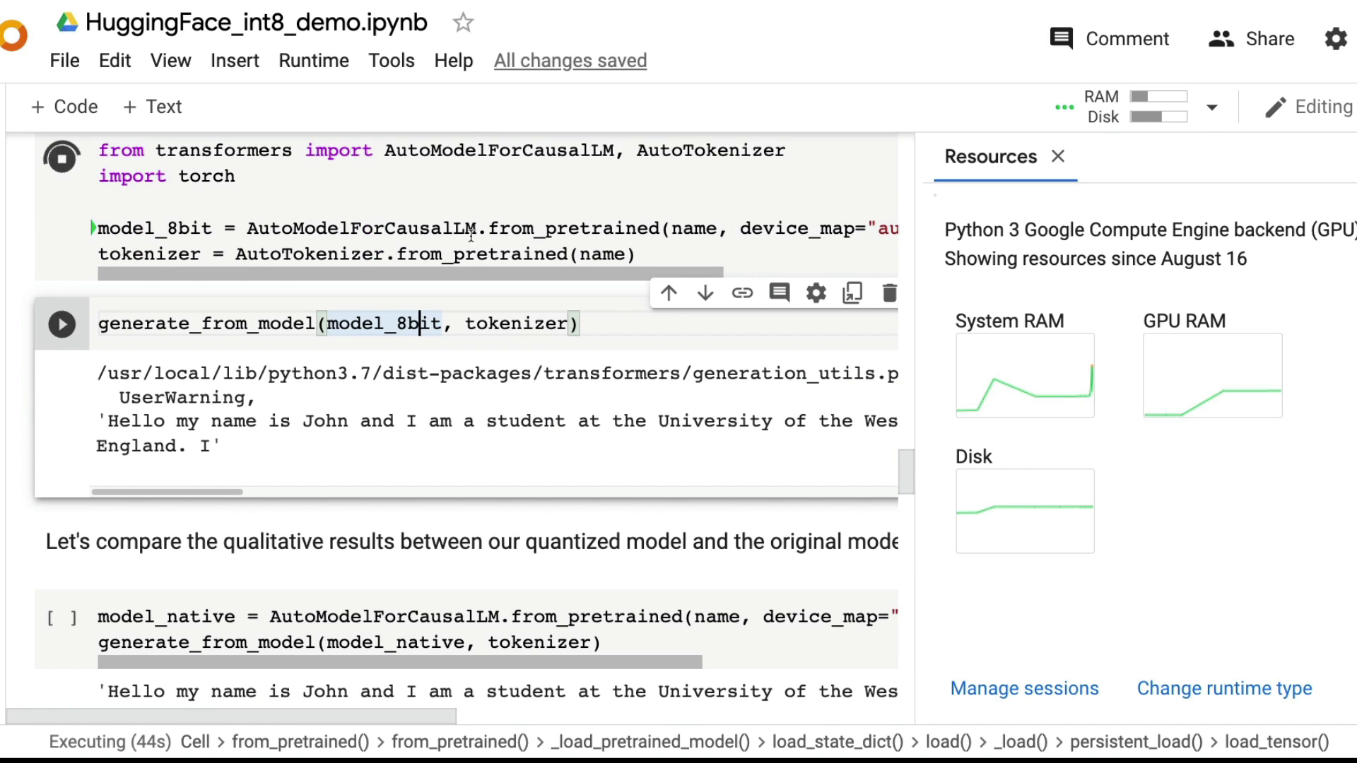
{"action": "scroll", "coordinate": [481, 373], "scroll_direction": "down", "scroll_amount": 1}
{"action": "scroll", "coordinate": [481, 374], "scroll_direction": "down", "scroll_amount": 1}
{"action": "scroll", "coordinate": [435, 355], "scroll_direction": "up", "scroll_amount": 3}
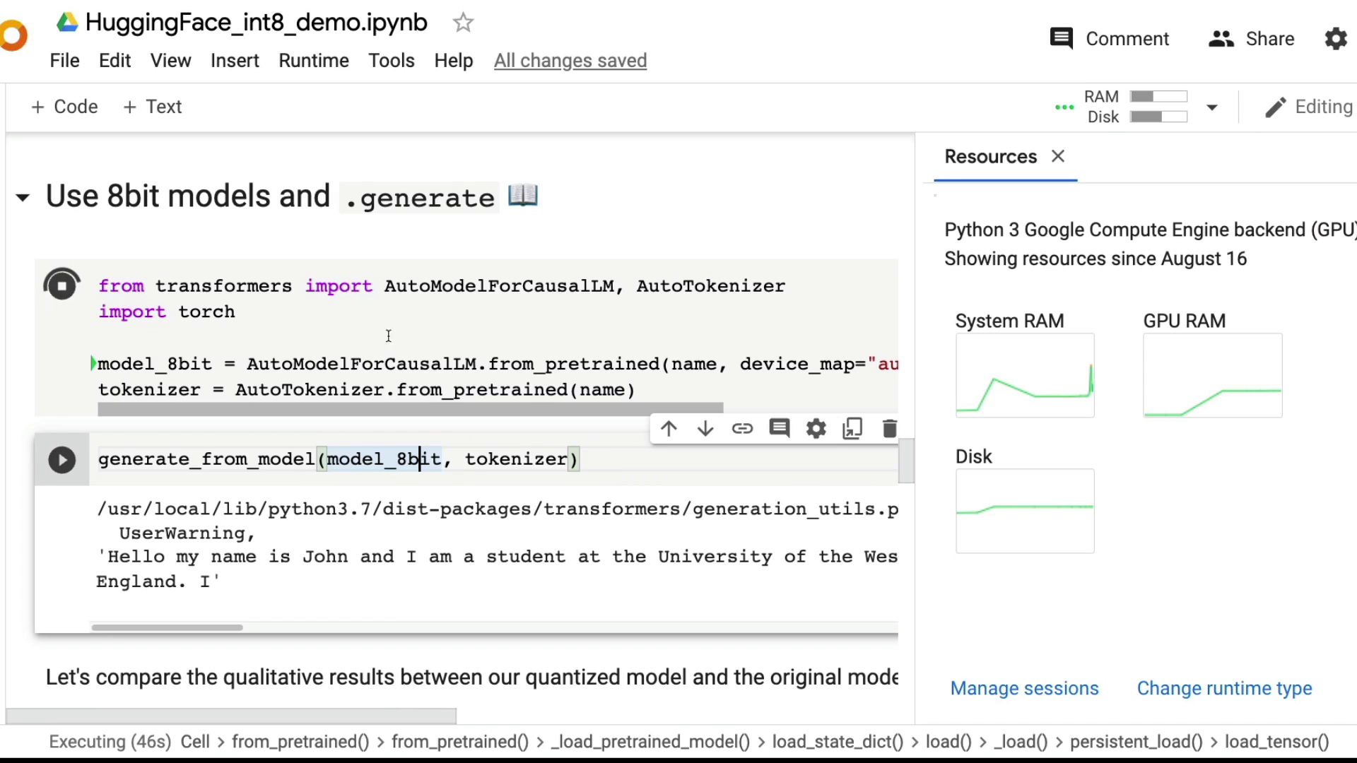
{"action": "scroll", "coordinate": [381, 338], "scroll_direction": "down", "scroll_amount": 5}
{"action": "scroll", "coordinate": [382, 341], "scroll_direction": "down", "scroll_amount": 1}
{"action": "scroll", "coordinate": [383, 342], "scroll_direction": "up", "scroll_amount": 3}
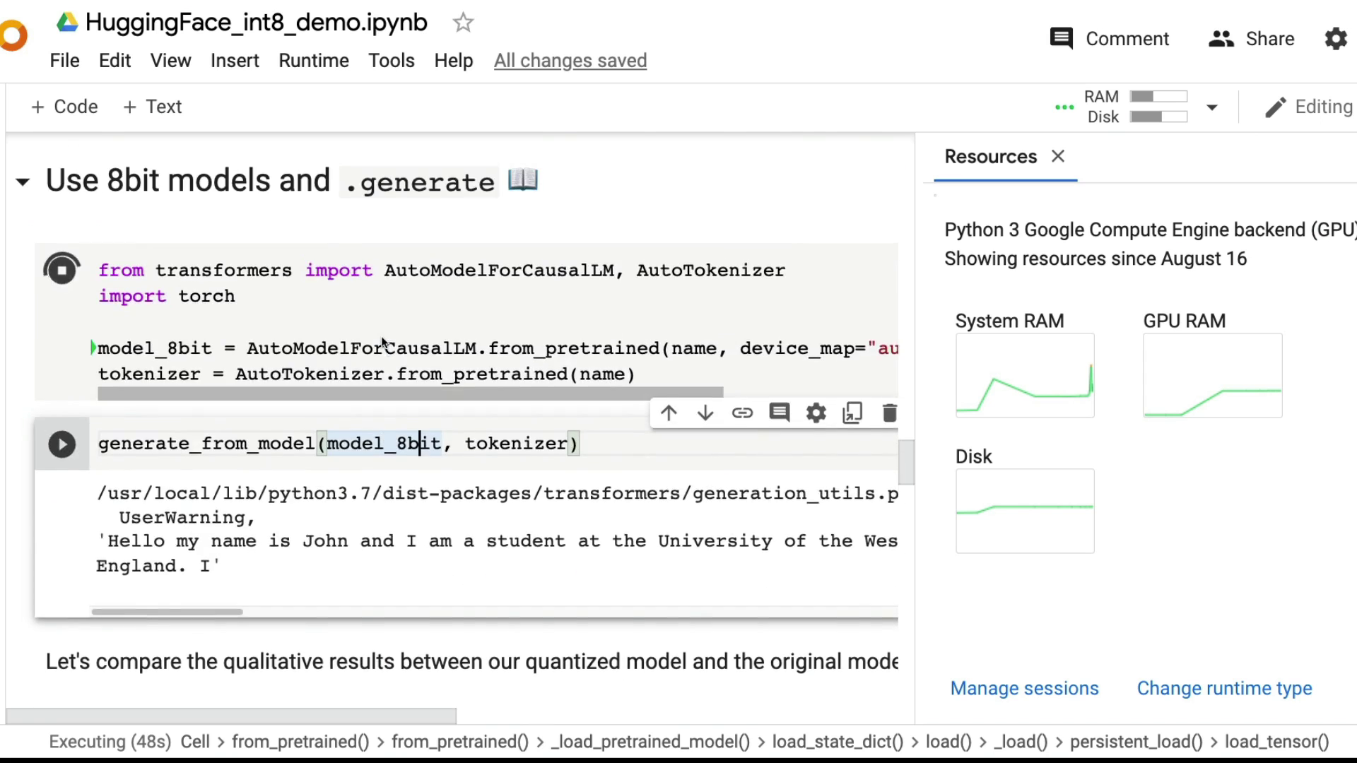
{"action": "scroll", "coordinate": [381, 342], "scroll_direction": "up", "scroll_amount": 2}
{"action": "scroll", "coordinate": [382, 340], "scroll_direction": "up", "scroll_amount": 1}
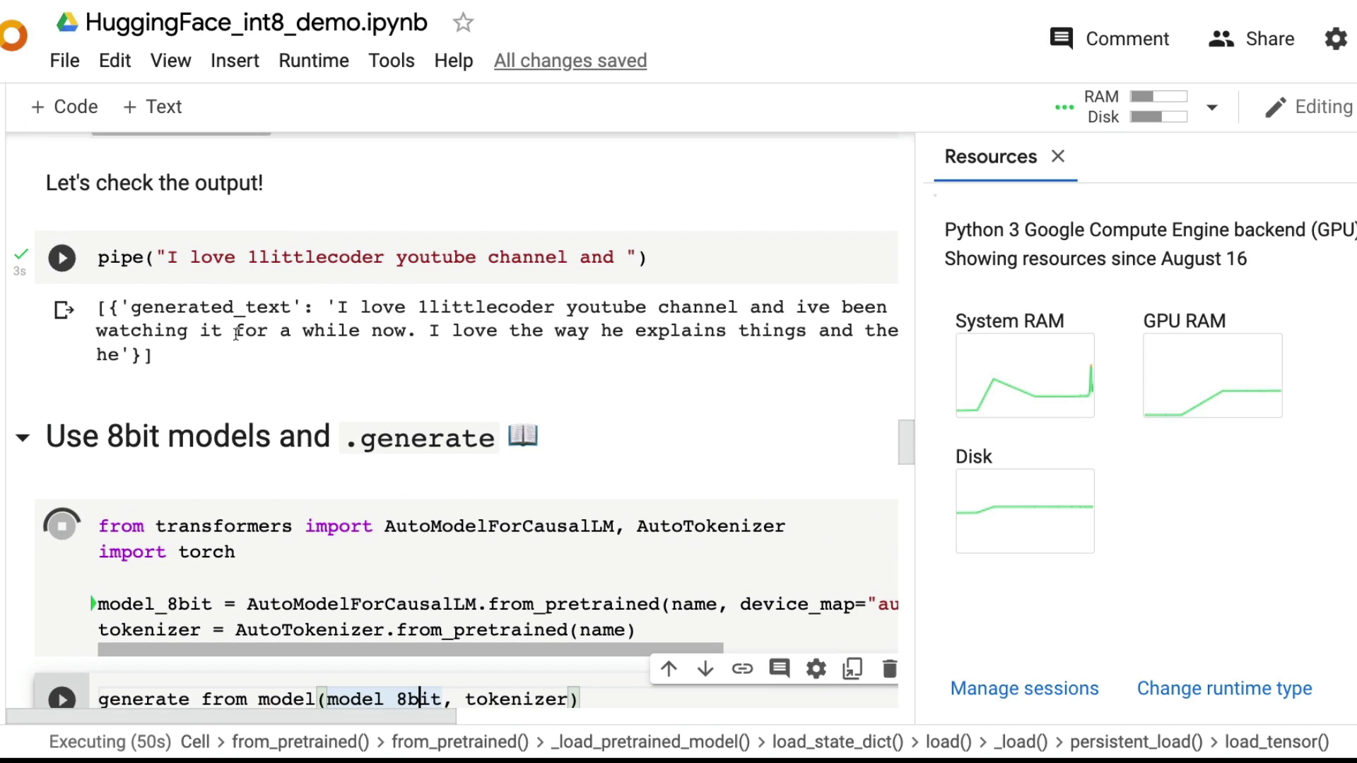
{"action": "scroll", "coordinate": [233, 336], "scroll_direction": "up", "scroll_amount": 2}
{"action": "scroll", "coordinate": [234, 335], "scroll_direction": "up", "scroll_amount": 1}
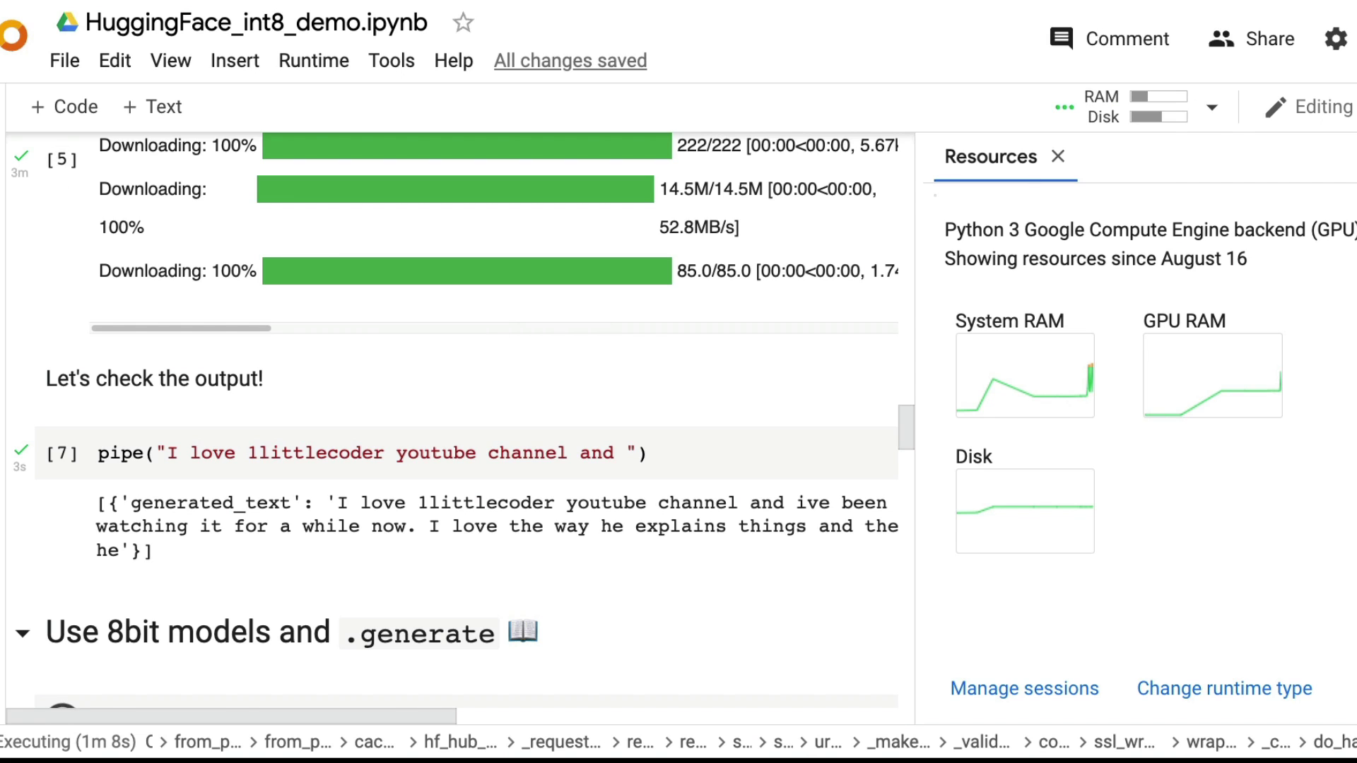
{"action": "scroll", "coordinate": [653, 396], "scroll_direction": "down", "scroll_amount": 5}
{"action": "scroll", "coordinate": [610, 395], "scroll_direction": "down", "scroll_amount": 1}
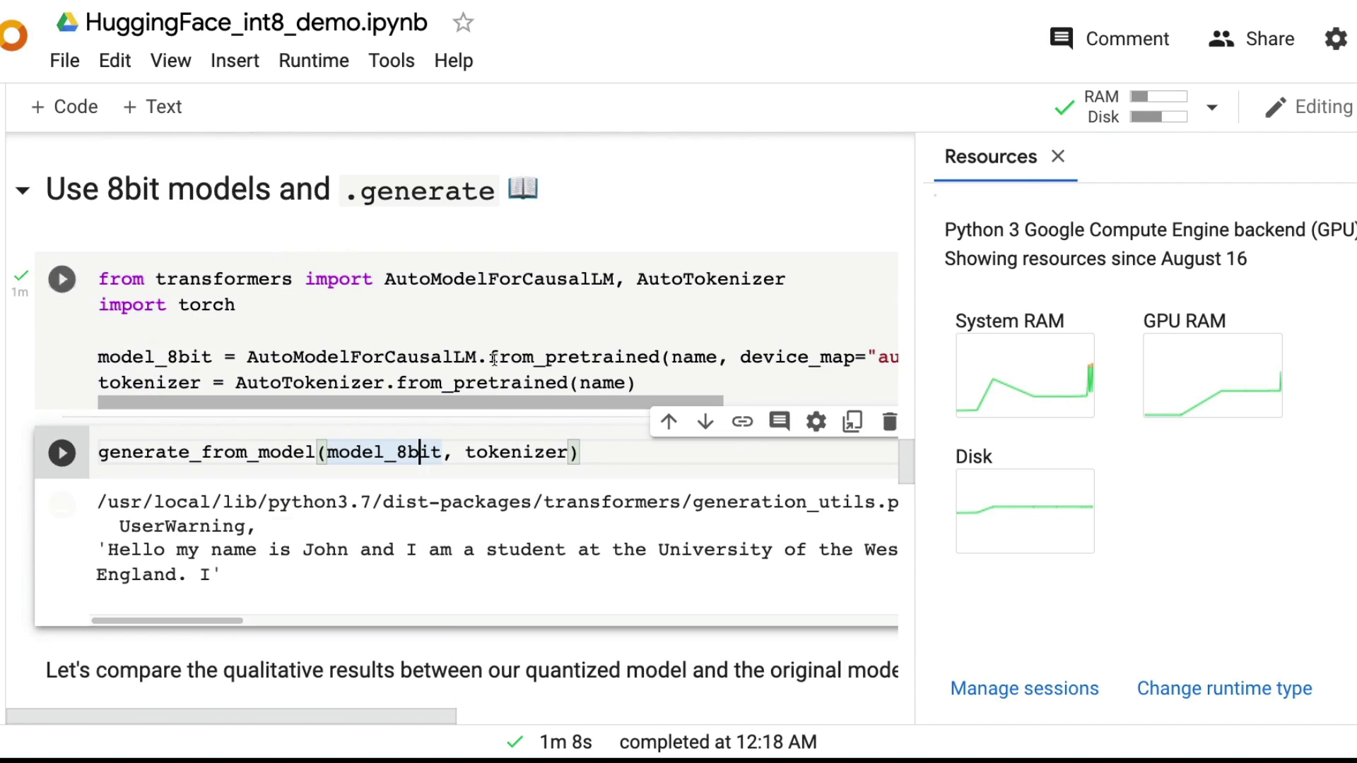
{"action": "left_click", "coordinate": [588, 397]}
{"action": "left_click", "coordinate": [615, 466]}
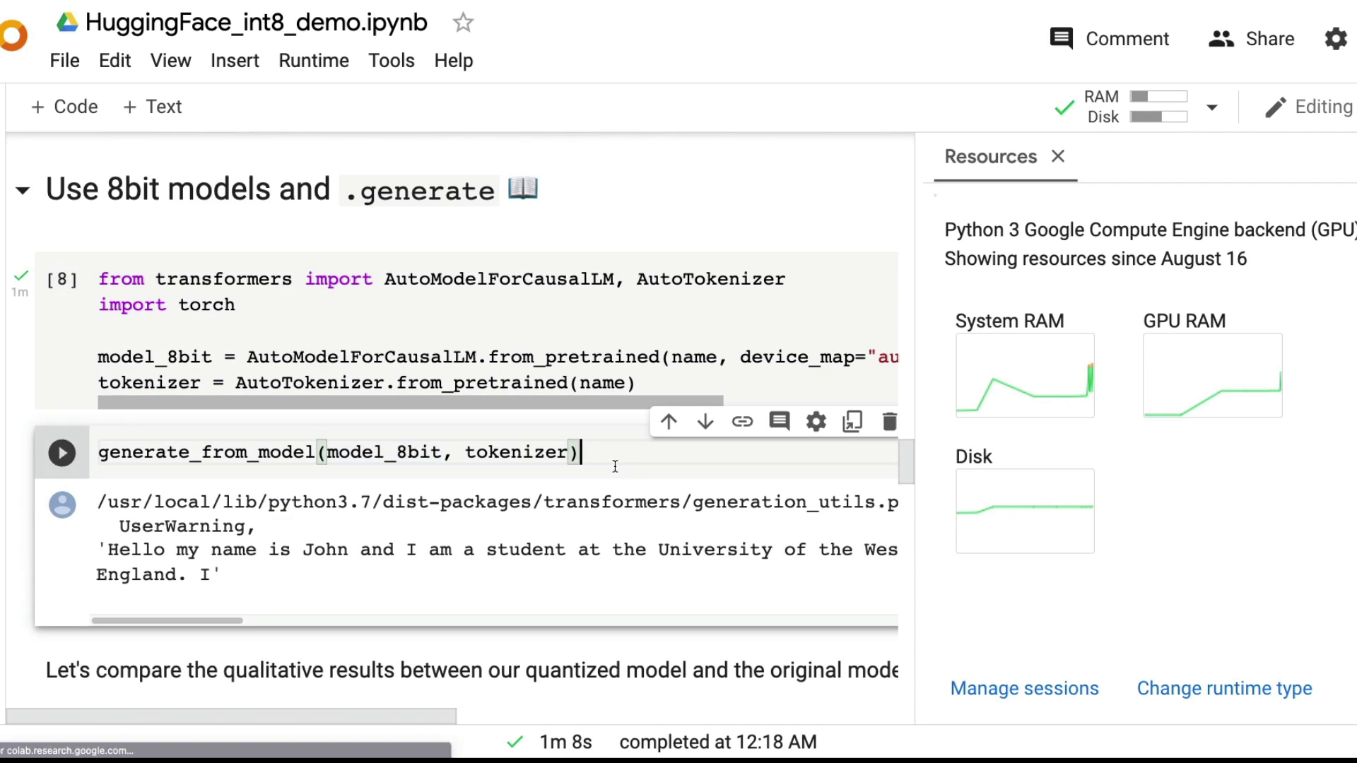
{"action": "key", "text": "shift+Return"}
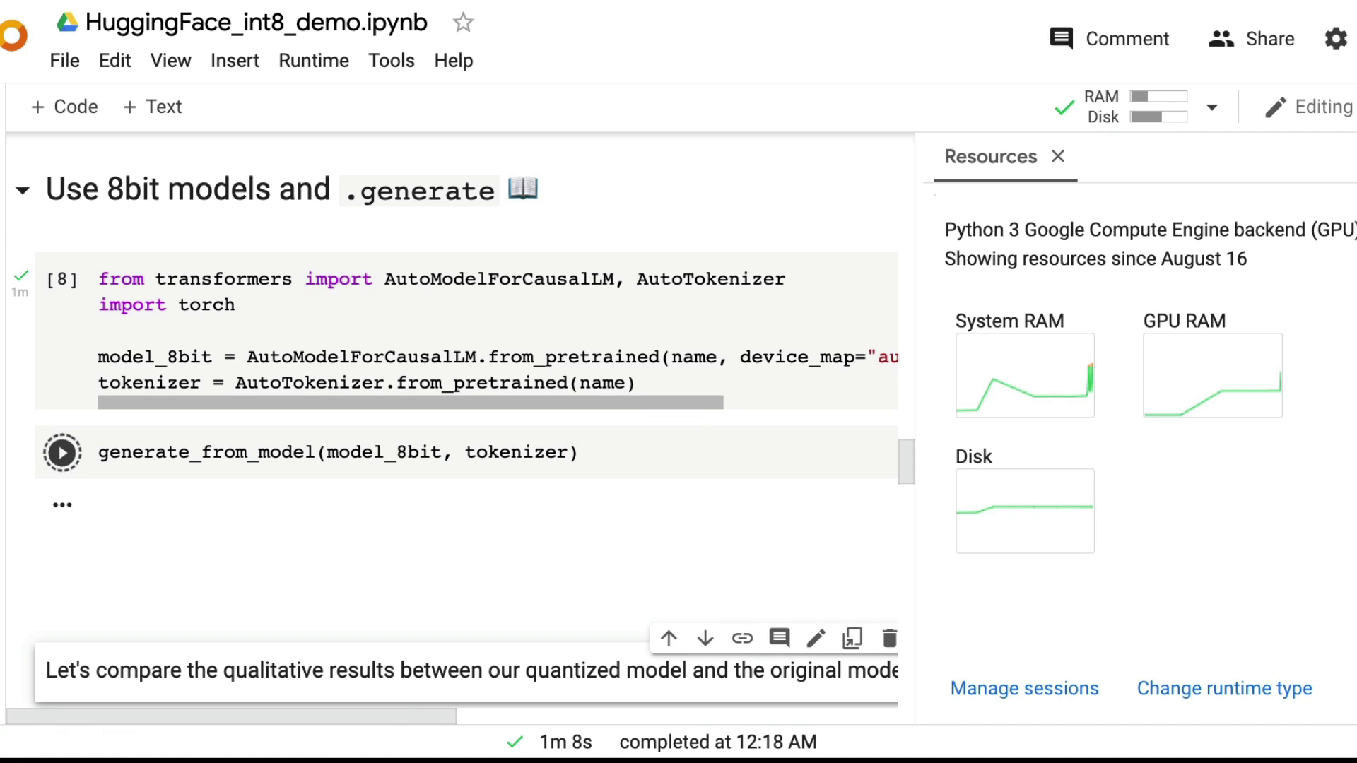
{"action": "scroll", "coordinate": [389, 508], "scroll_direction": "down", "scroll_amount": 2}
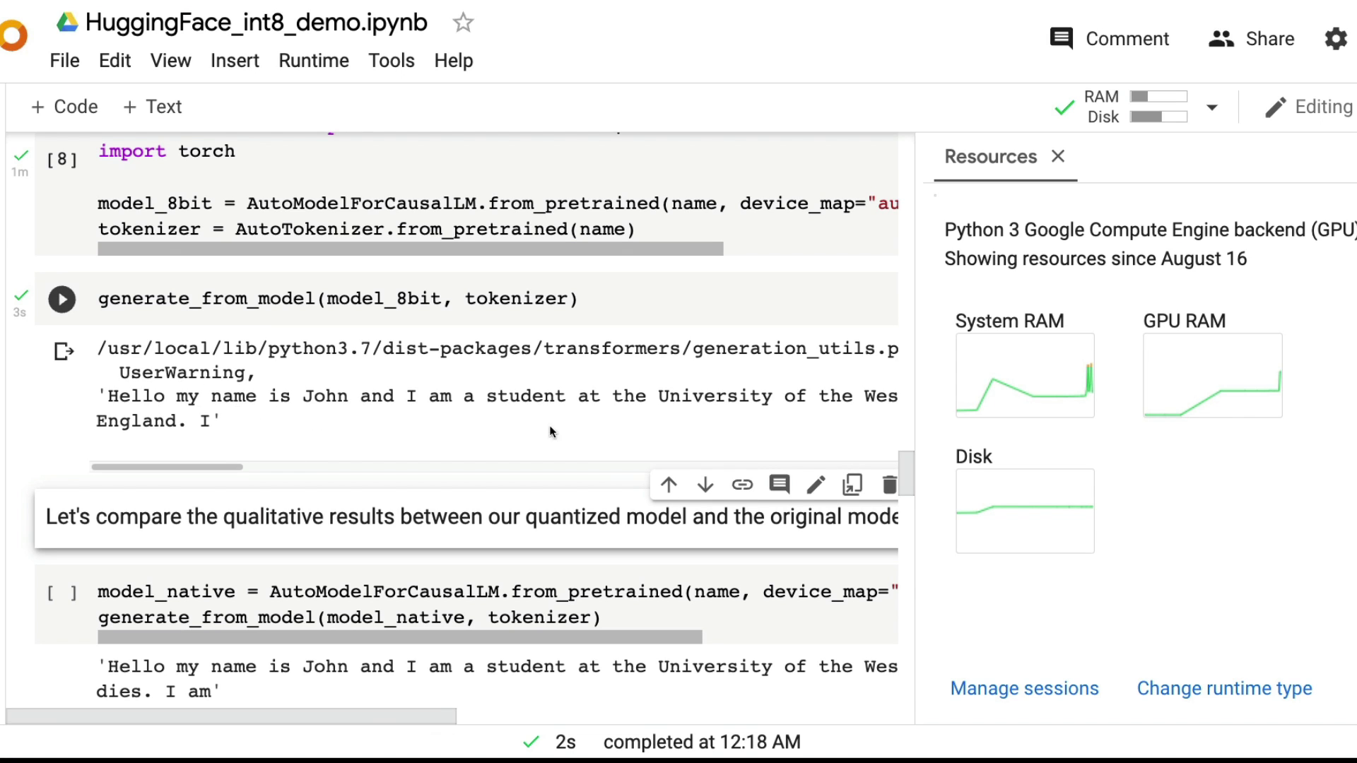
{"action": "scroll", "coordinate": [294, 414], "scroll_direction": "up", "scroll_amount": 5}
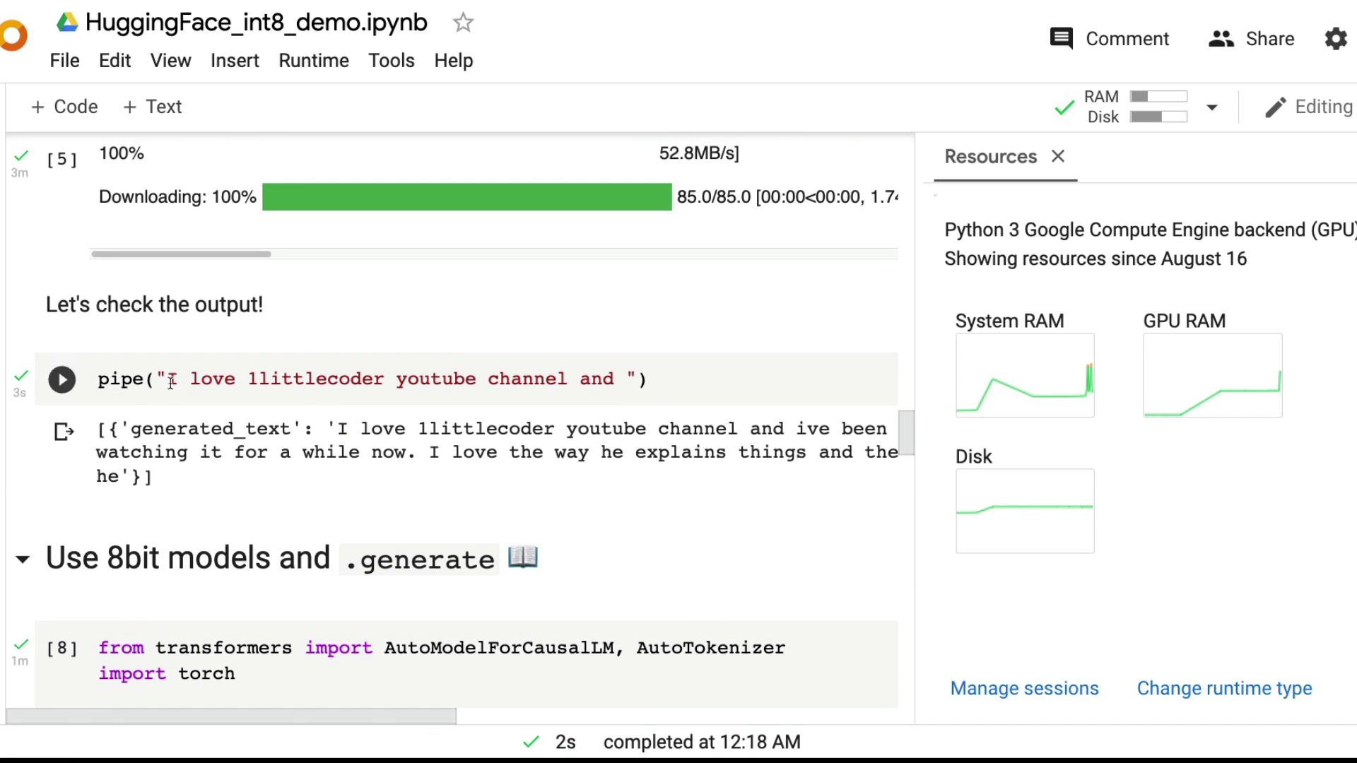
{"action": "left_click_drag", "start_coordinate": [170, 379], "coordinate": [628, 379]}
{"action": "scroll", "coordinate": [426, 451], "scroll_direction": "up", "scroll_amount": 3}
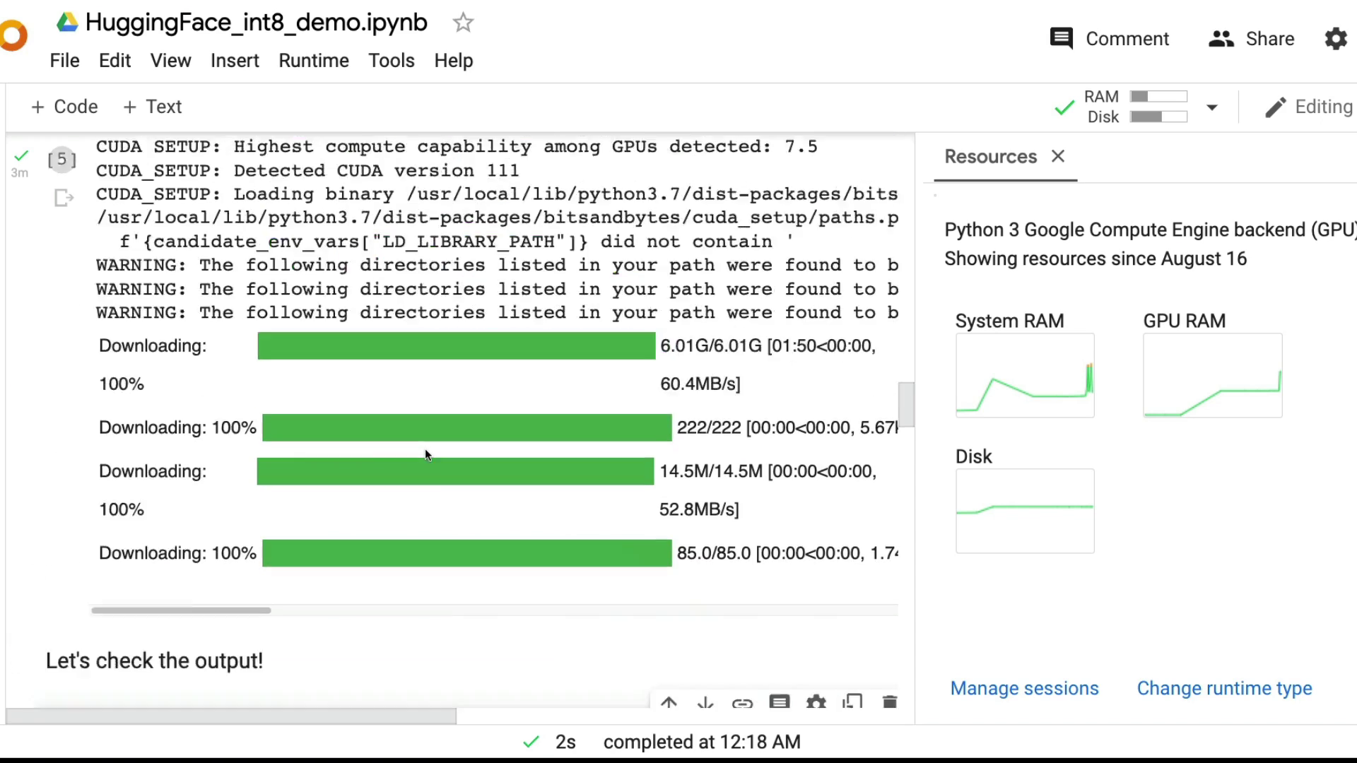
{"action": "scroll", "coordinate": [425, 448], "scroll_direction": "up", "scroll_amount": 4}
{"action": "scroll", "coordinate": [425, 448], "scroll_direction": "up", "scroll_amount": 3}
{"action": "scroll", "coordinate": [425, 448], "scroll_direction": "up", "scroll_amount": 1}
{"action": "scroll", "coordinate": [425, 447], "scroll_direction": "down", "scroll_amount": 5}
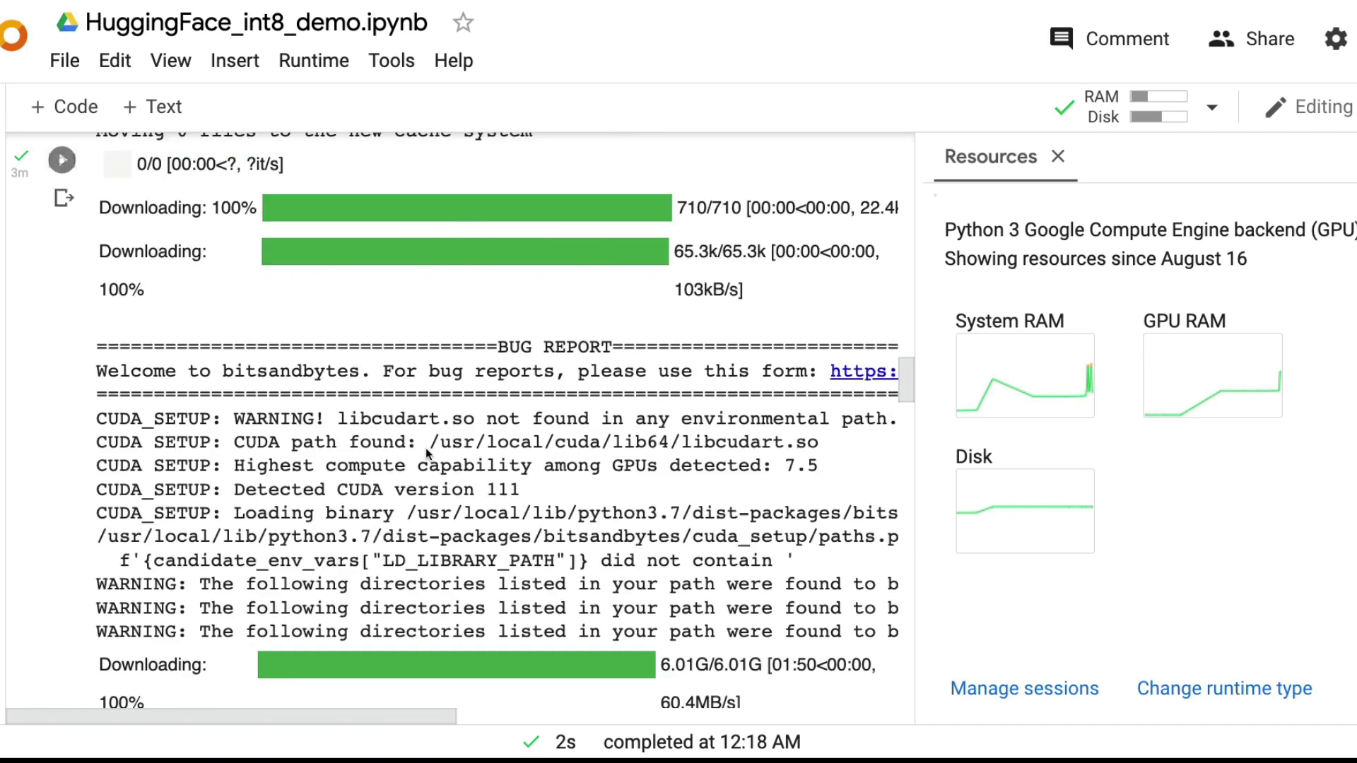
{"action": "scroll", "coordinate": [425, 447], "scroll_direction": "down", "scroll_amount": 5}
{"action": "scroll", "coordinate": [425, 448], "scroll_direction": "down", "scroll_amount": 4}
{"action": "scroll", "coordinate": [425, 447], "scroll_direction": "down", "scroll_amount": 1}
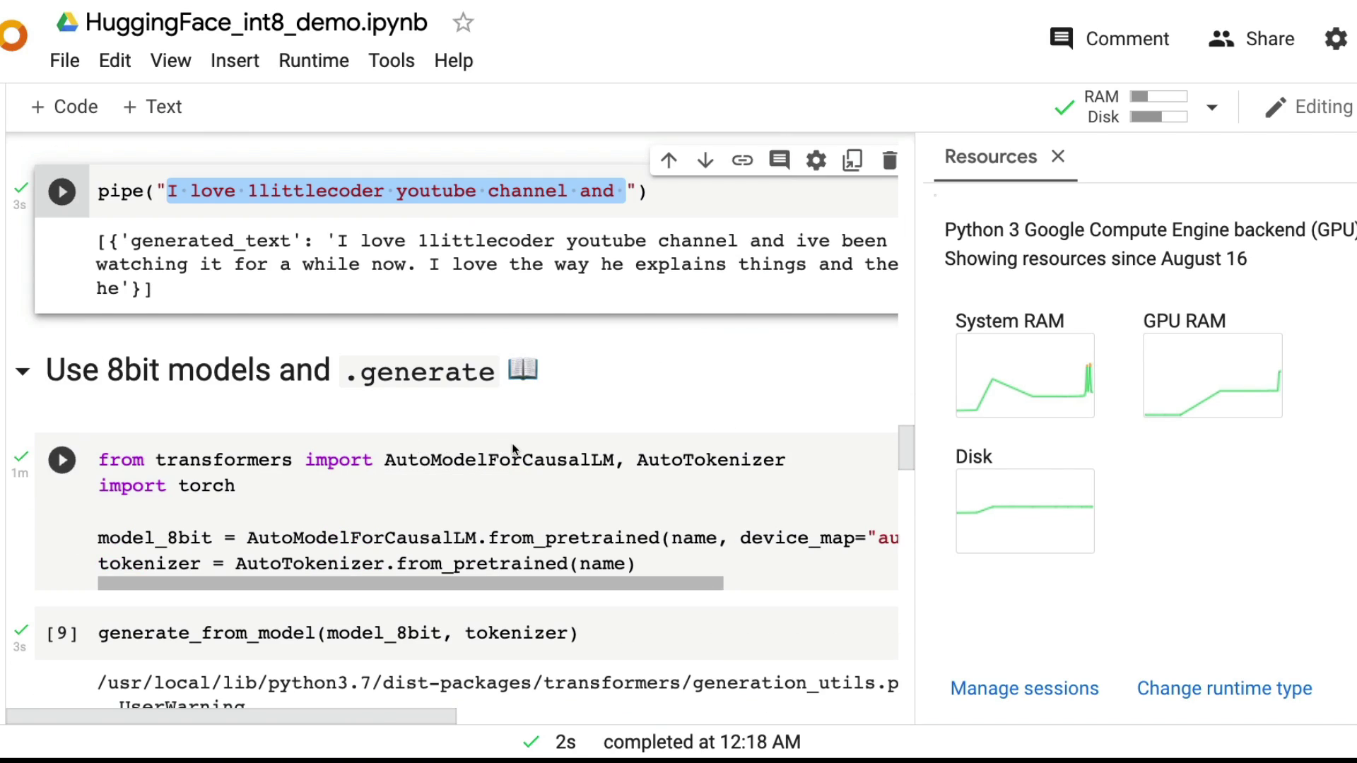
{"action": "scroll", "coordinate": [513, 451], "scroll_direction": "down", "scroll_amount": 2}
{"action": "scroll", "coordinate": [513, 450], "scroll_direction": "up", "scroll_amount": 8}
{"action": "scroll", "coordinate": [373, 399], "scroll_direction": "up", "scroll_amount": 4}
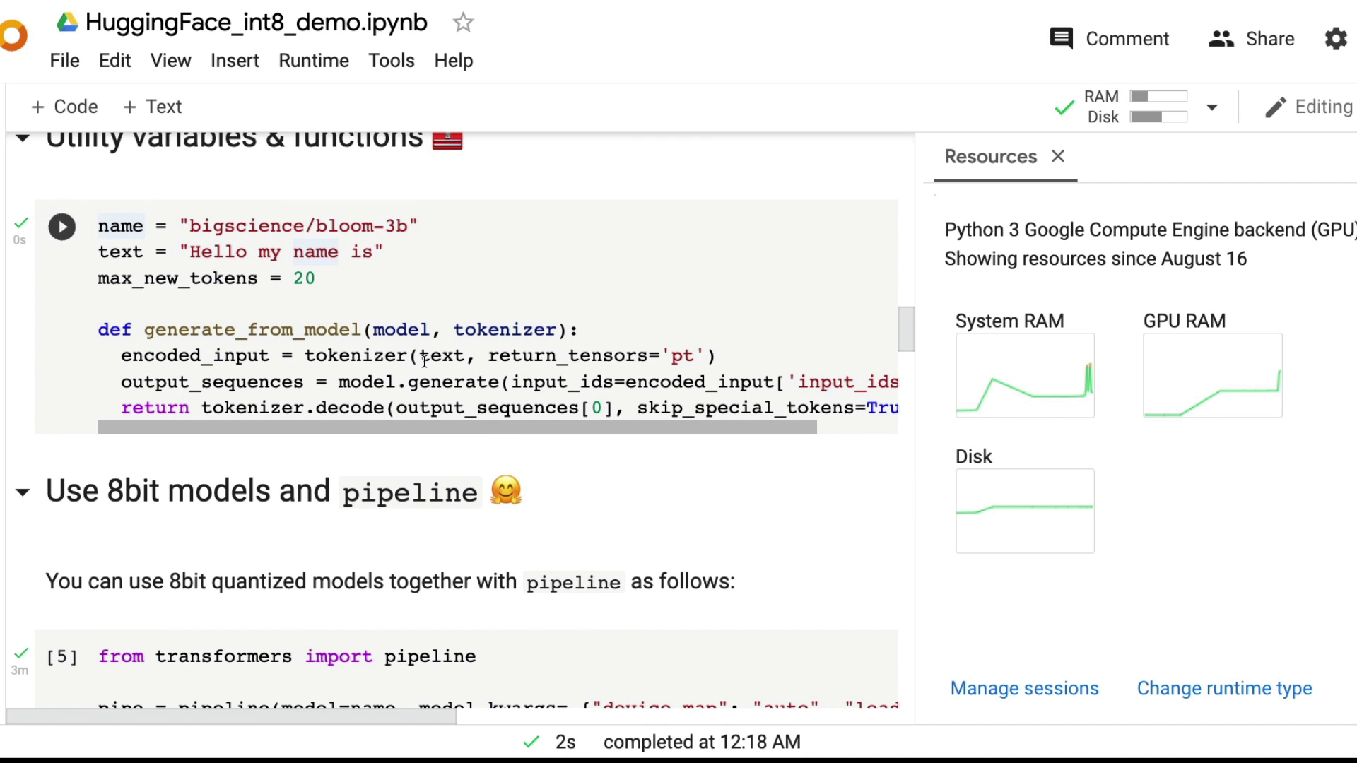
Rewrite the utility cell's 'Hello' prompt as 'I love 1littlecoder youtube channel and ' and rerun it
{"action": "left_click", "coordinate": [215, 251]}
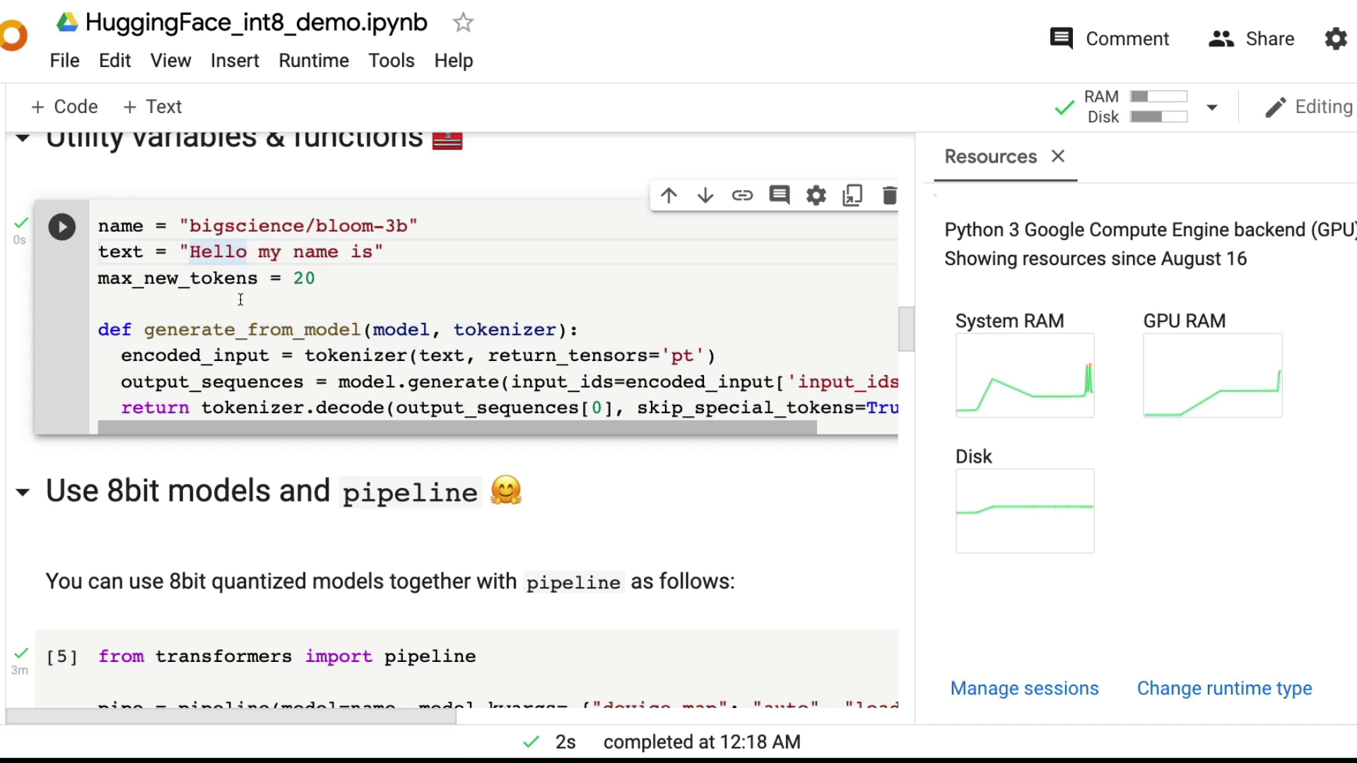
{"action": "left_click", "coordinate": [191, 255]}
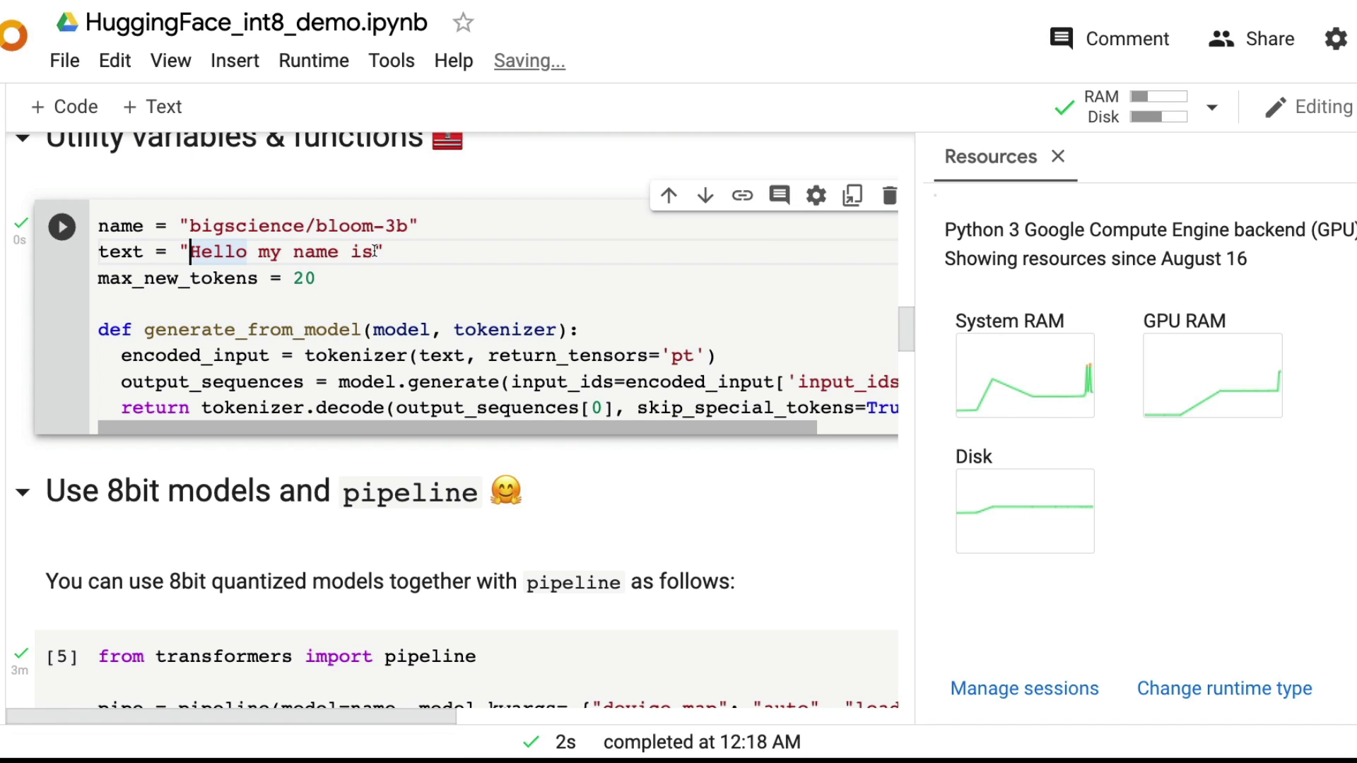
{"action": "key", "text": "shift+Return"}
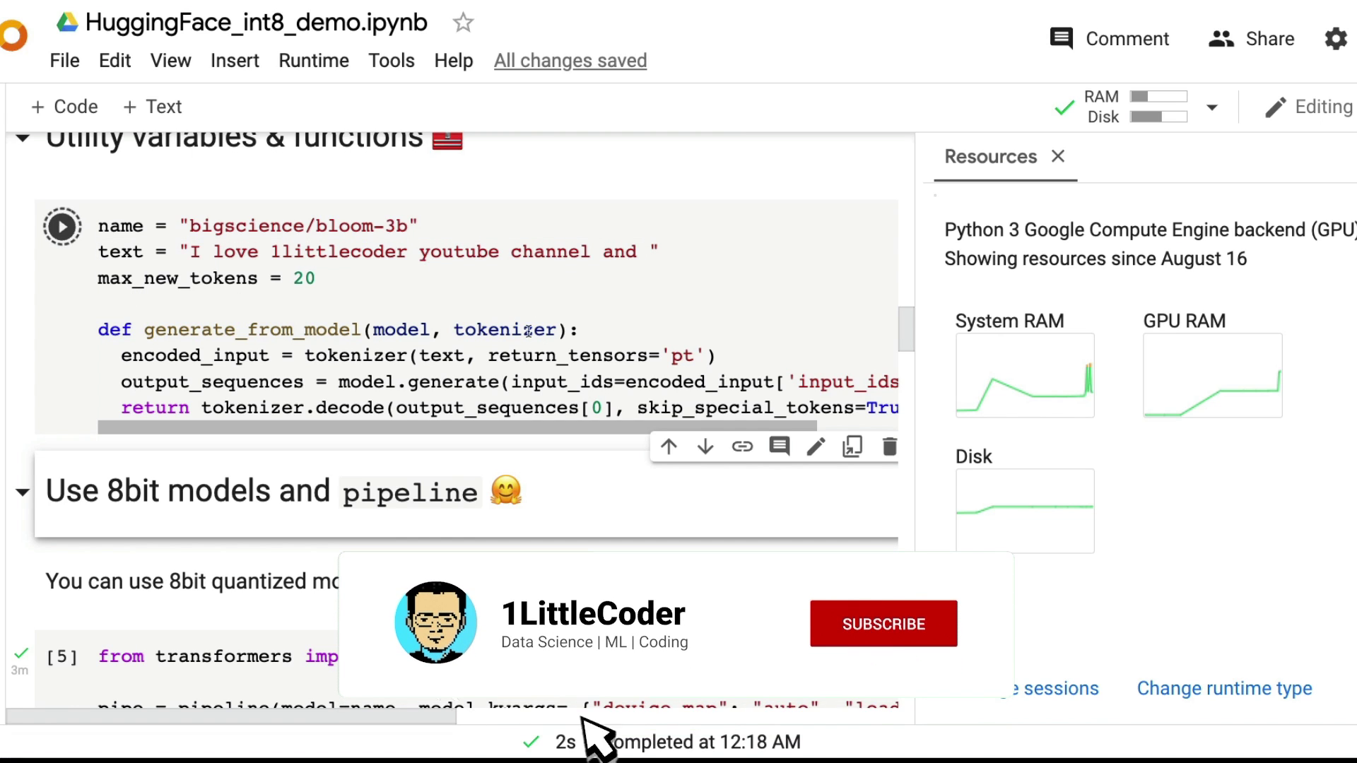
{"action": "scroll", "coordinate": [384, 477], "scroll_direction": "down", "scroll_amount": 2}
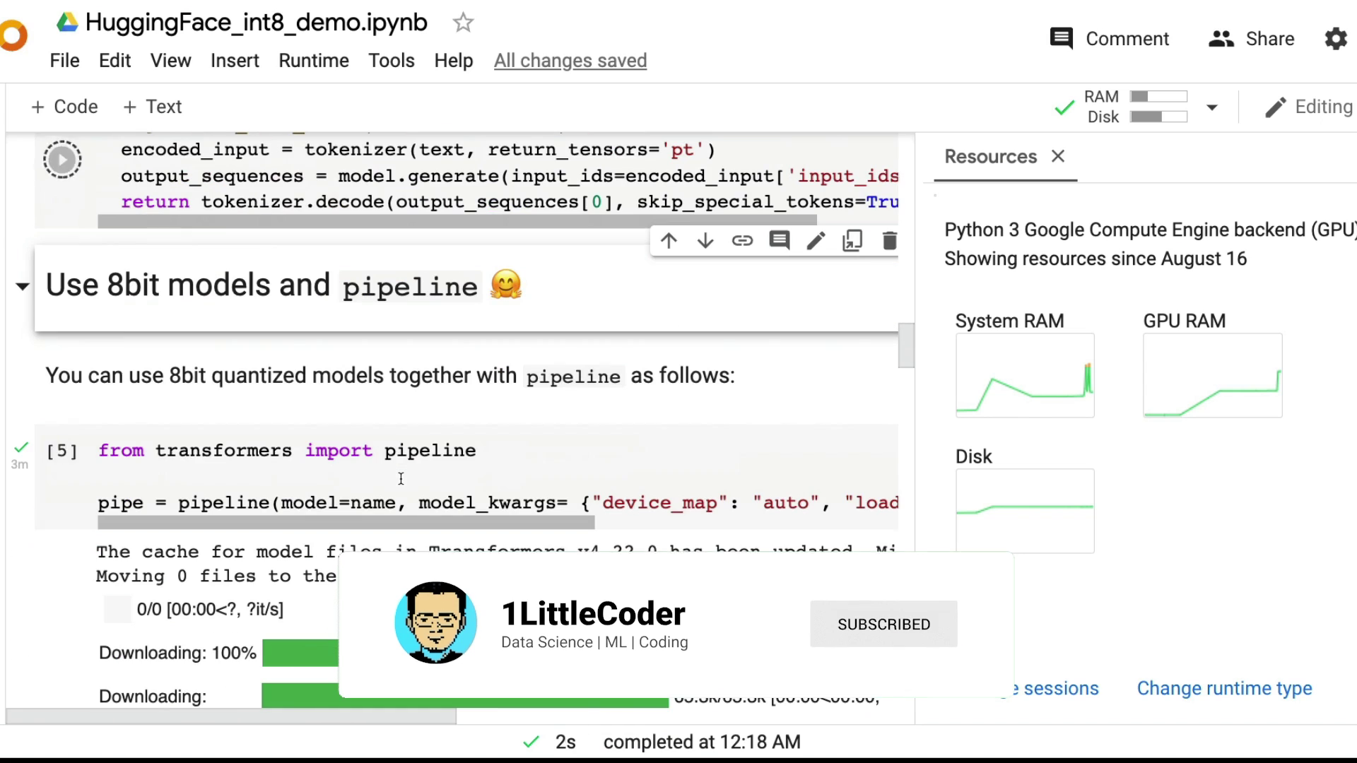
{"action": "scroll", "coordinate": [402, 479], "scroll_direction": "down", "scroll_amount": 4}
{"action": "scroll", "coordinate": [401, 478], "scroll_direction": "down", "scroll_amount": 5}
{"action": "scroll", "coordinate": [402, 478], "scroll_direction": "down", "scroll_amount": 4}
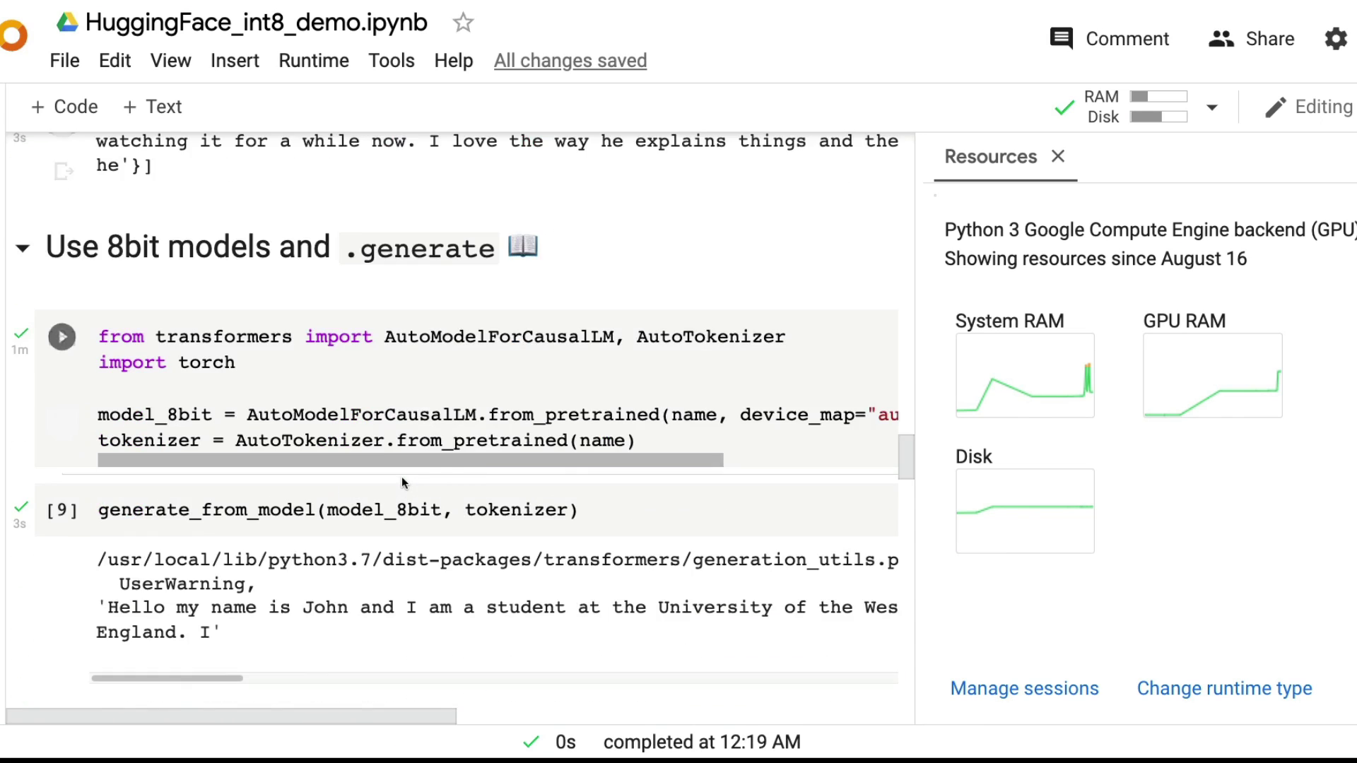
{"action": "scroll", "coordinate": [402, 478], "scroll_direction": "down", "scroll_amount": 2}
Close the Resources panel and run the generate_from_model(model_8bit, tokenizer) cell
{"action": "left_click", "coordinate": [1057, 156]}
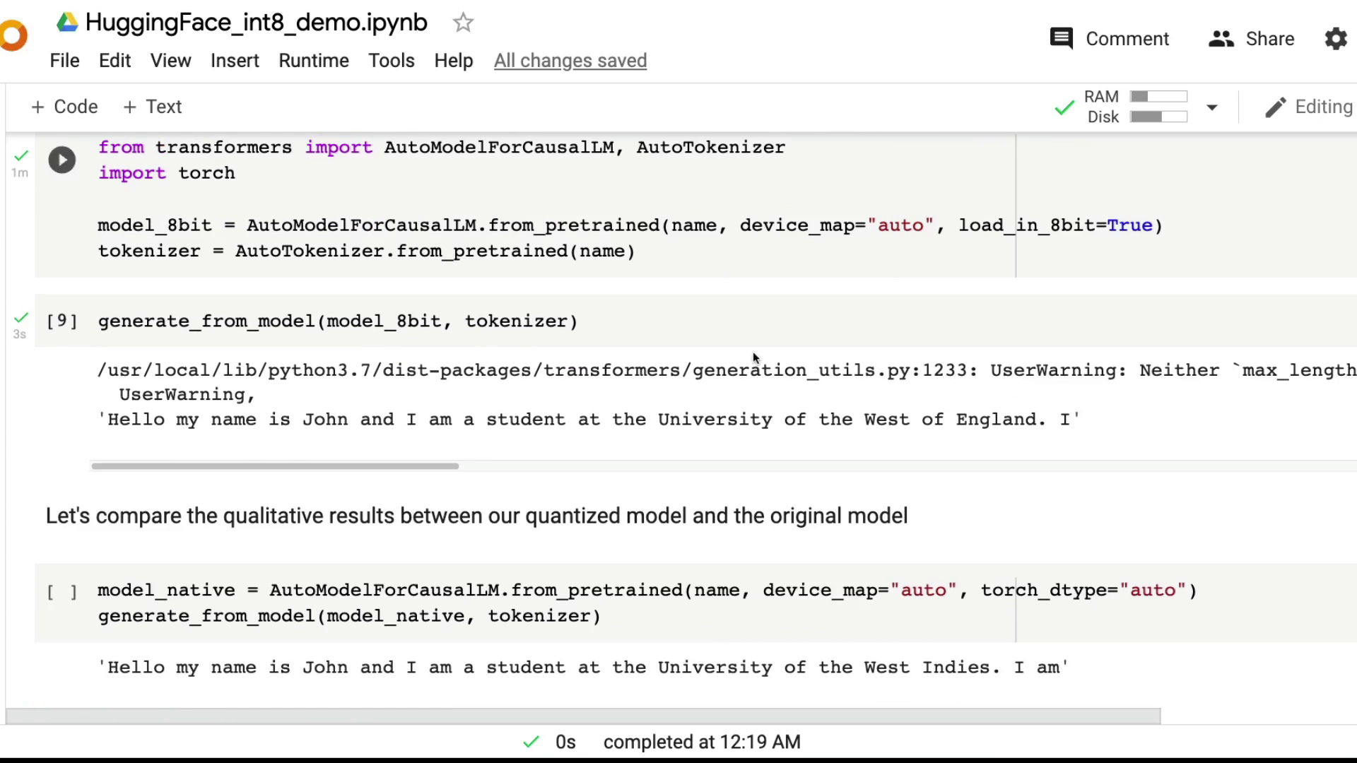
{"action": "left_click", "coordinate": [752, 351]}
{"action": "key", "text": "shift+Return"}
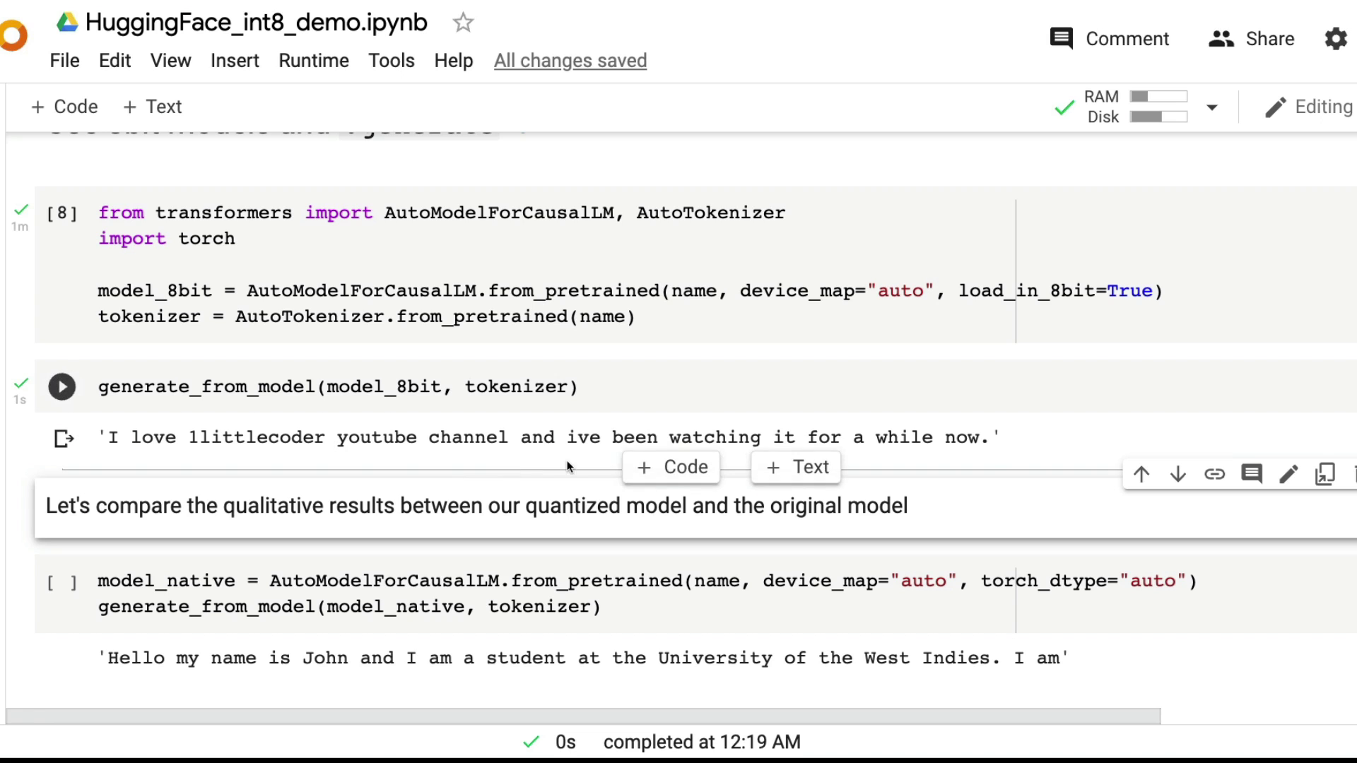
{"action": "scroll", "coordinate": [838, 466], "scroll_direction": "up", "scroll_amount": 2}
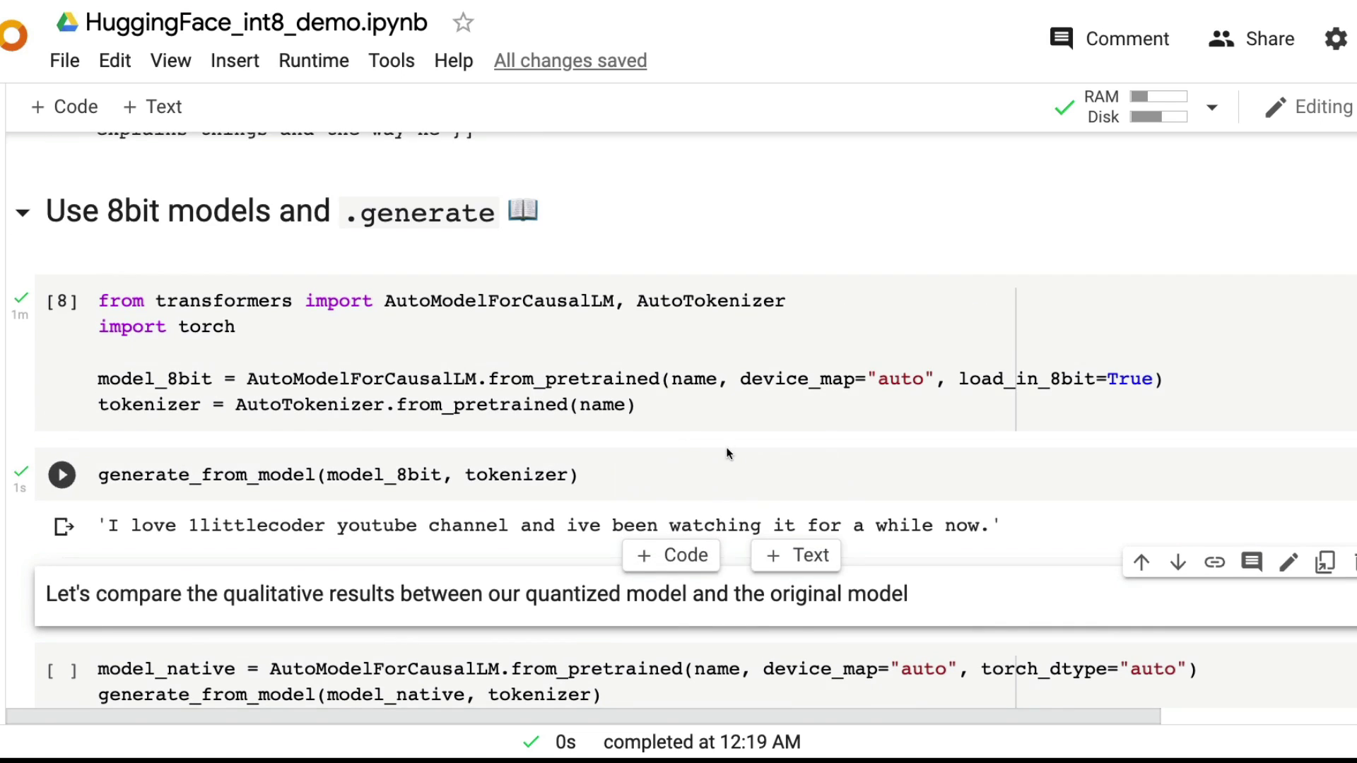
{"action": "scroll", "coordinate": [728, 454], "scroll_direction": "up", "scroll_amount": 4}
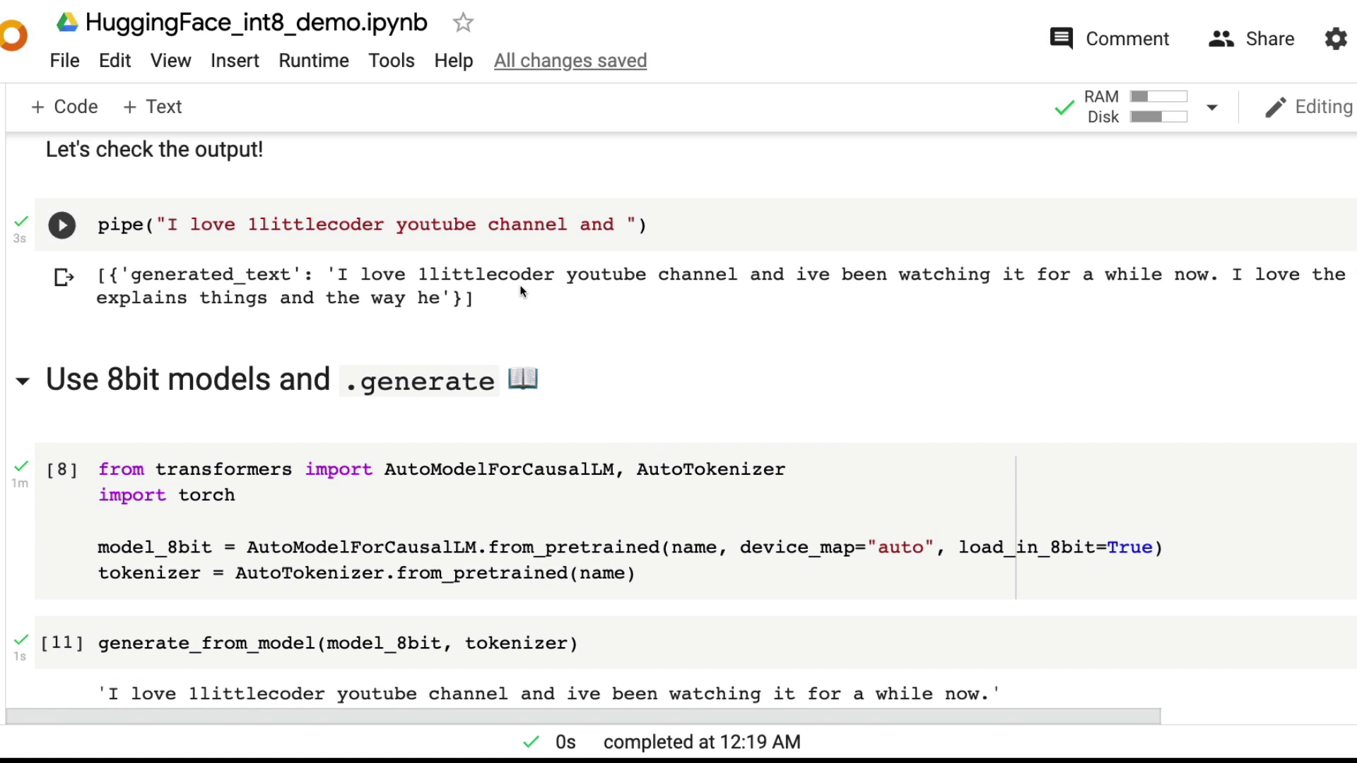
{"action": "scroll", "coordinate": [367, 424], "scroll_direction": "down", "scroll_amount": 3}
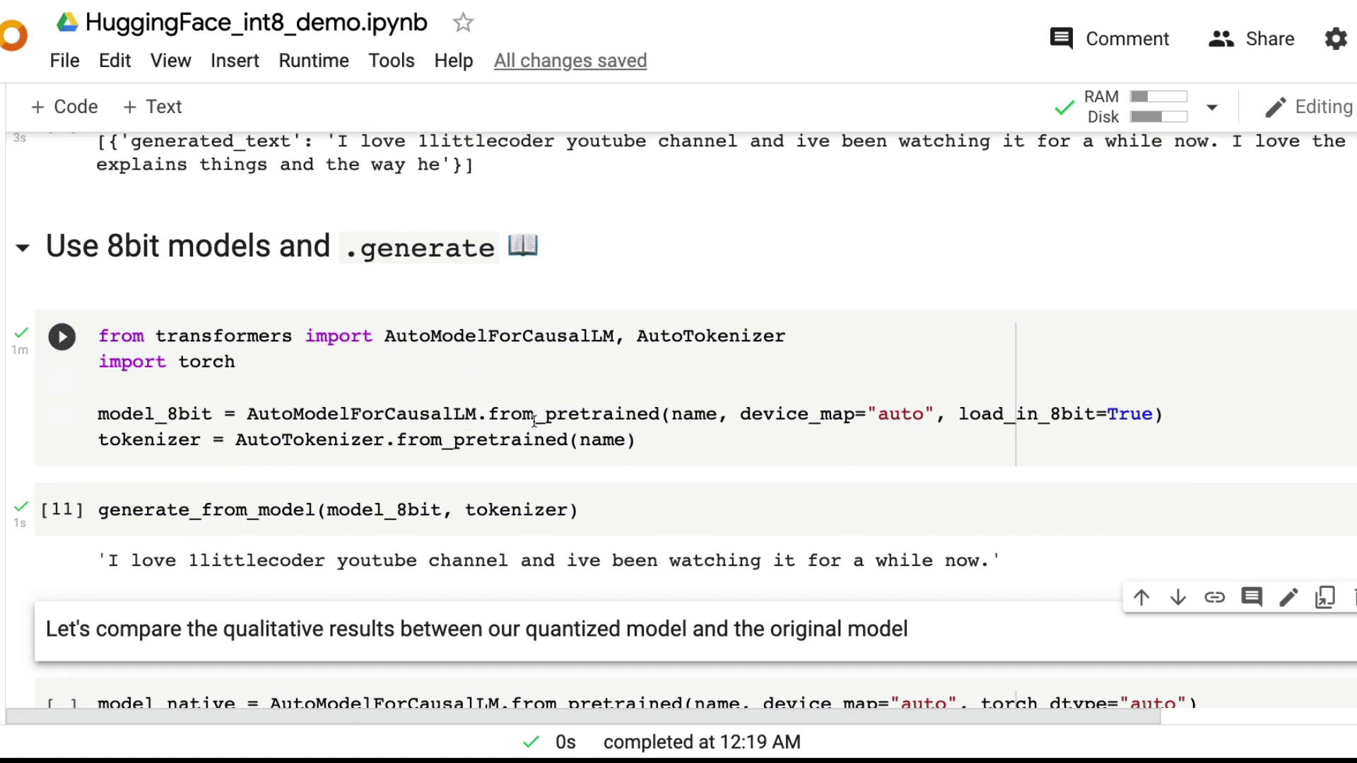
{"action": "scroll", "coordinate": [350, 318], "scroll_direction": "up", "scroll_amount": 2}
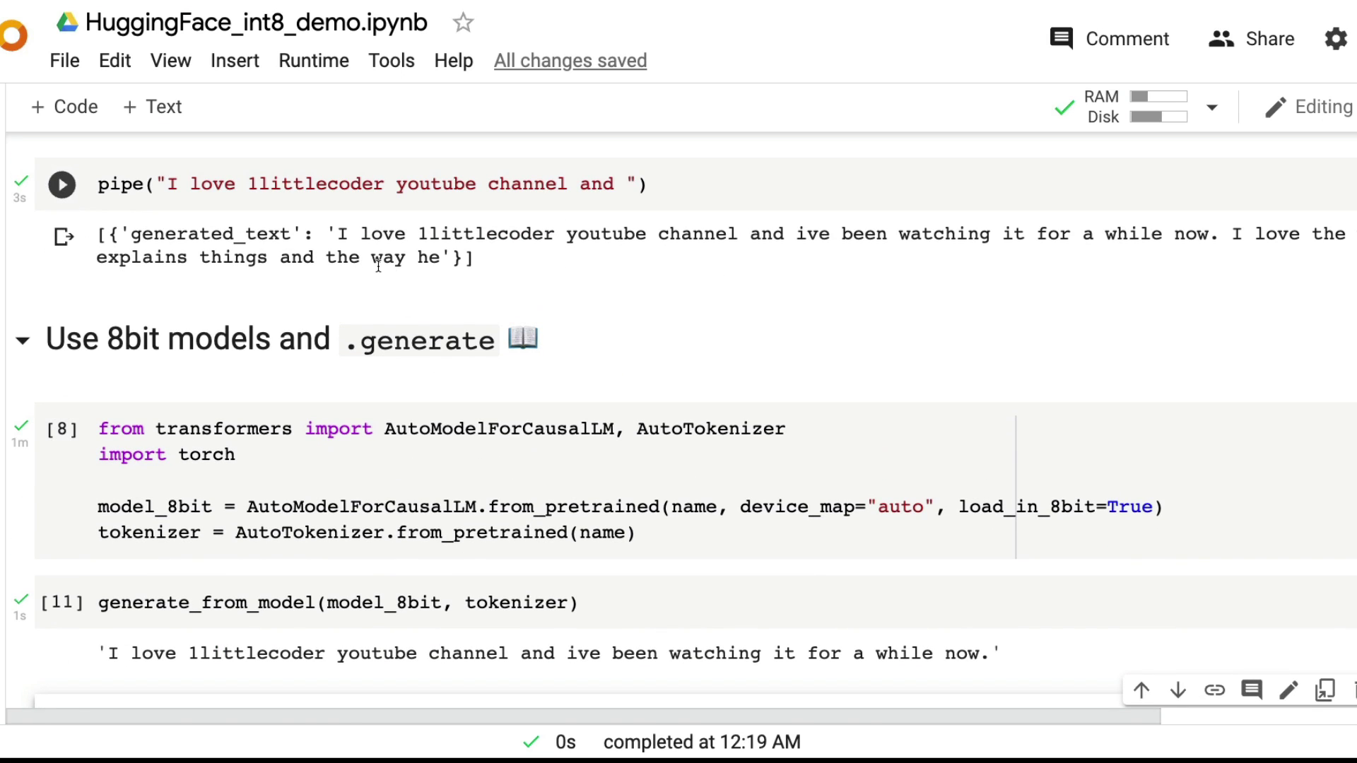
{"action": "scroll", "coordinate": [385, 295], "scroll_direction": "down", "scroll_amount": 2}
{"action": "scroll", "coordinate": [326, 426], "scroll_direction": "down", "scroll_amount": 4}
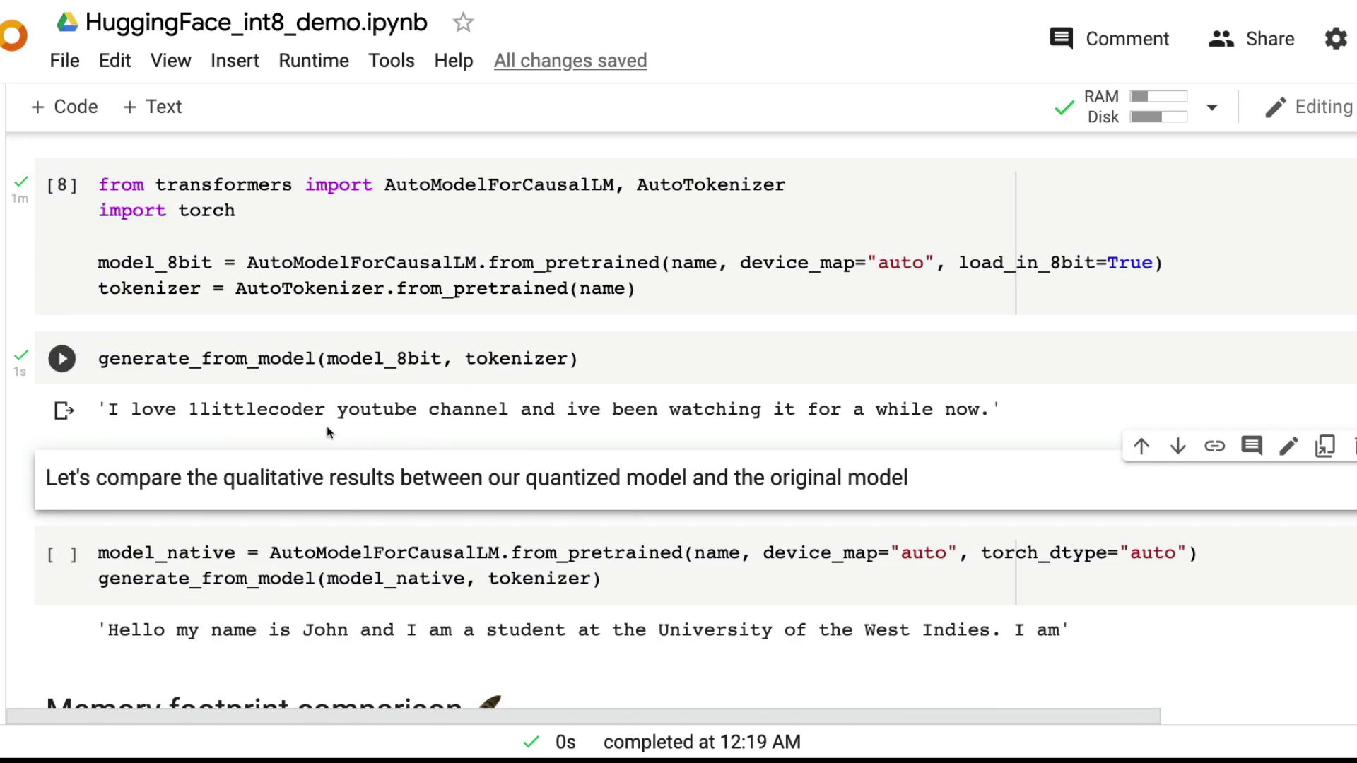
{"action": "scroll", "coordinate": [418, 414], "scroll_direction": "down", "scroll_amount": 4}
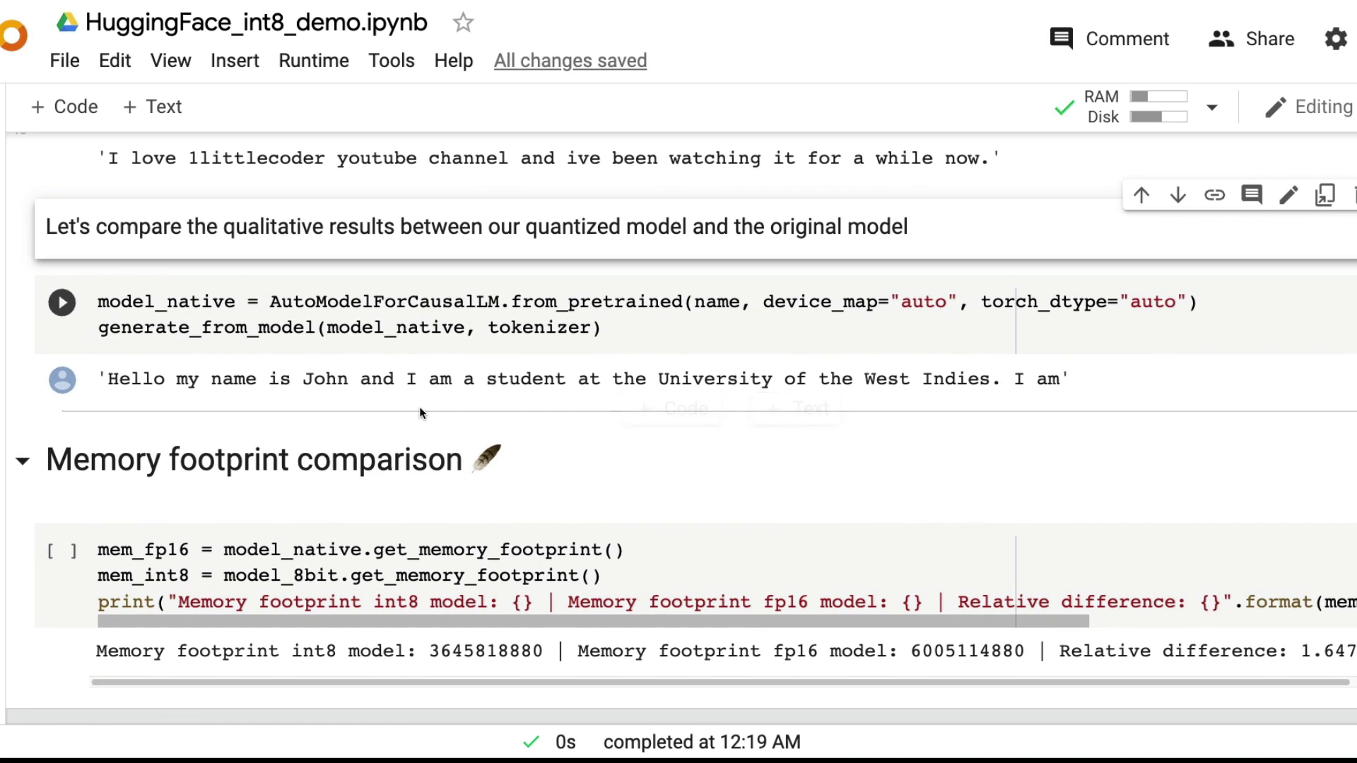
{"action": "scroll", "coordinate": [421, 412], "scroll_direction": "up", "scroll_amount": 1}
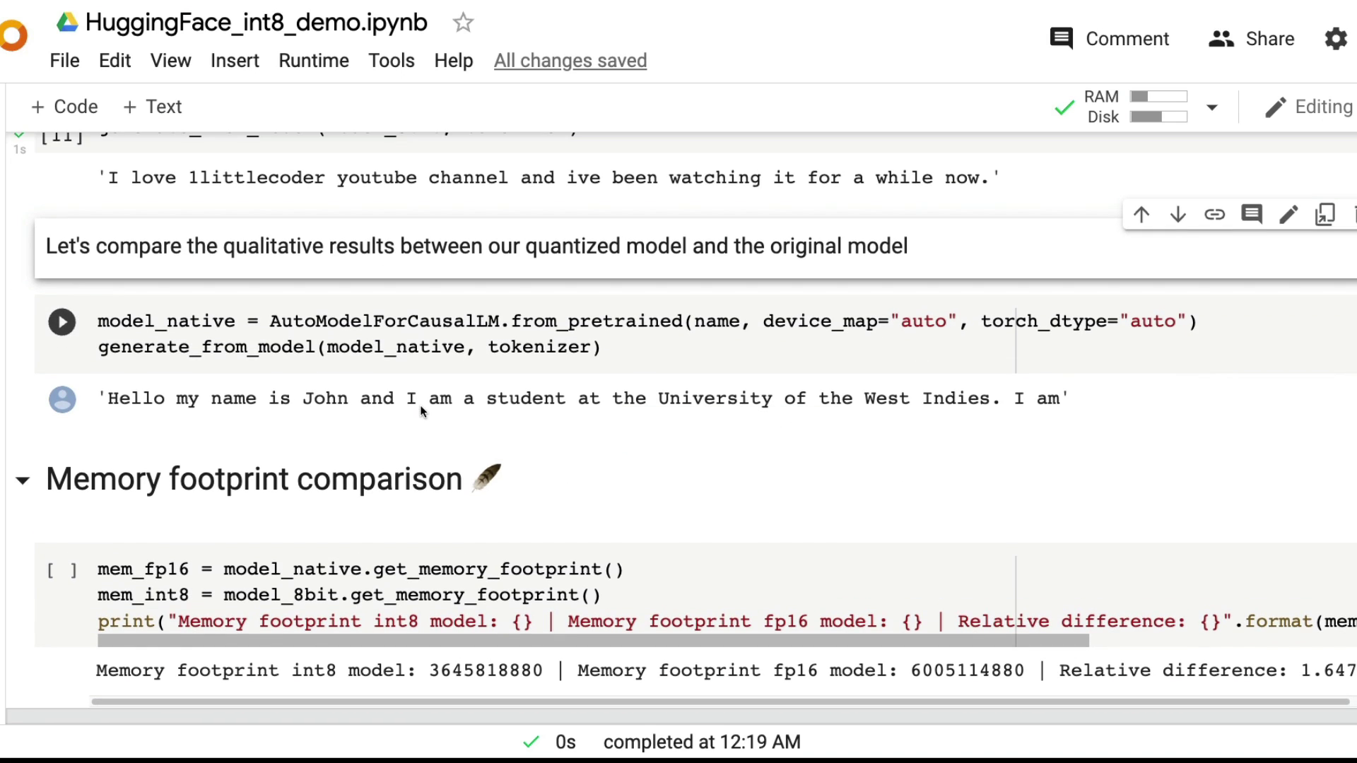
{"action": "scroll", "coordinate": [494, 341], "scroll_direction": "up", "scroll_amount": 2}
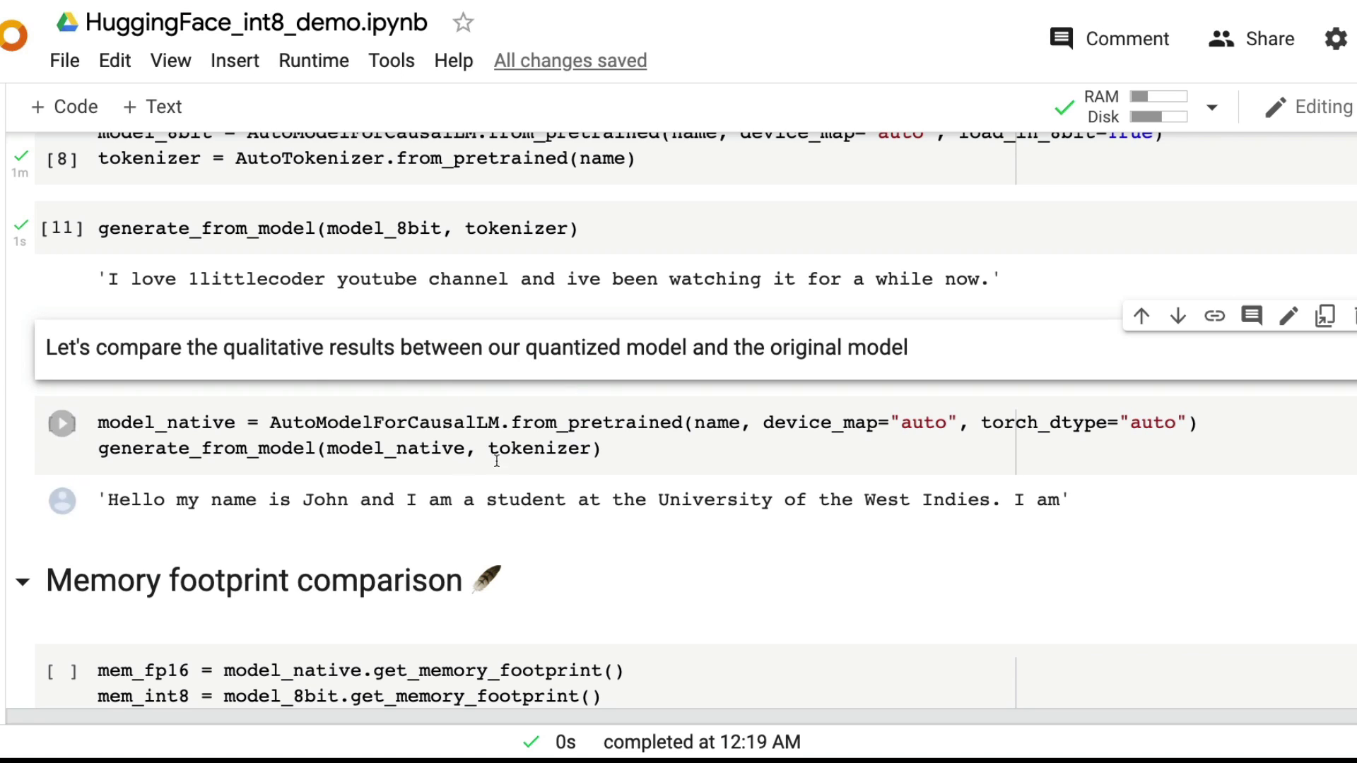
{"action": "left_click", "coordinate": [717, 459]}
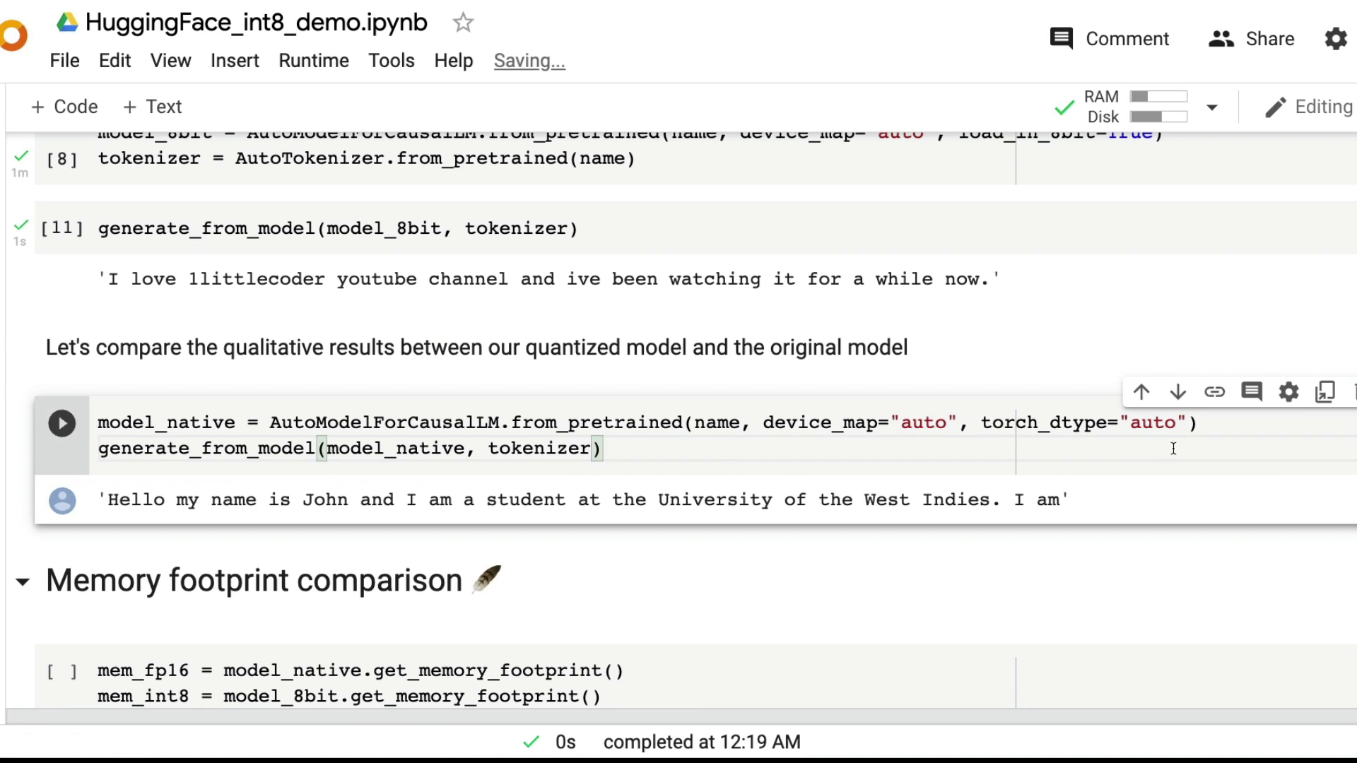
{"action": "scroll", "coordinate": [982, 212], "scroll_direction": "up", "scroll_amount": 1}
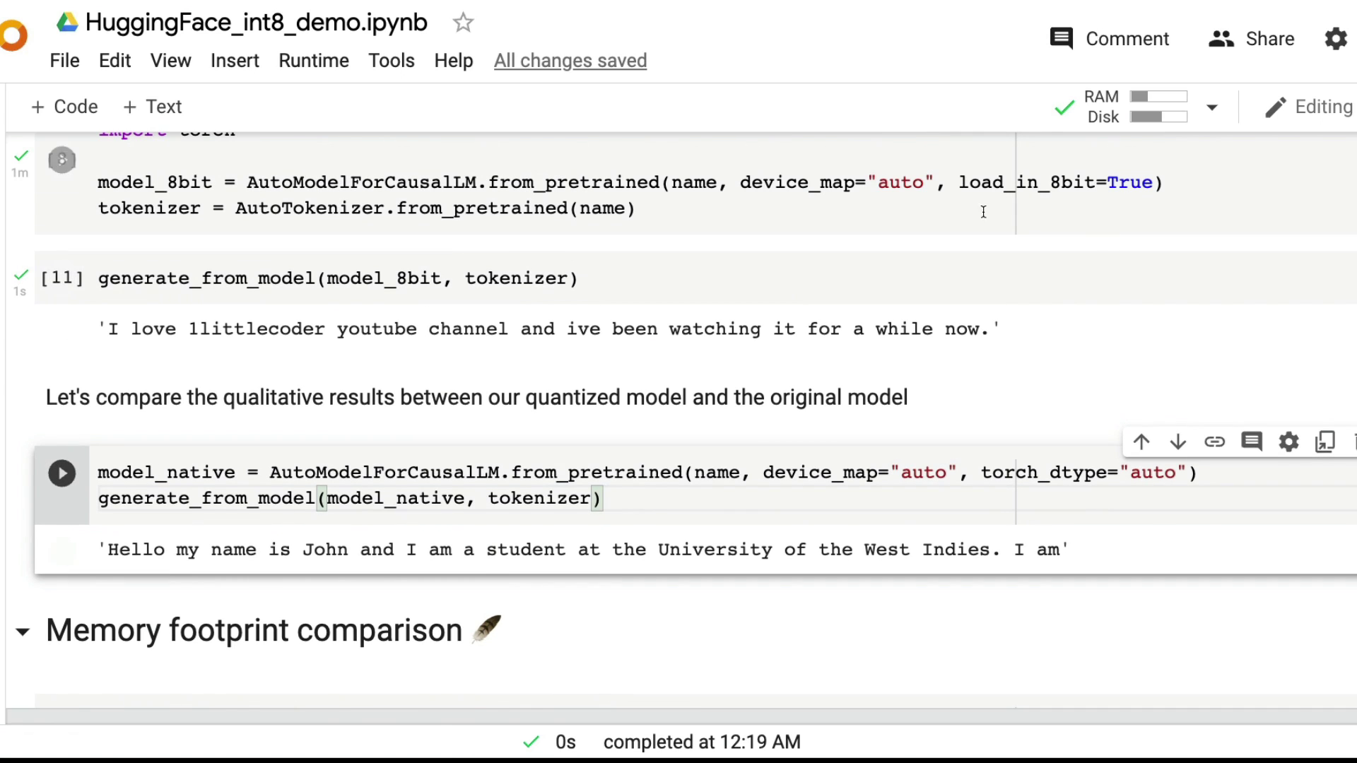
{"action": "left_click_drag", "start_coordinate": [965, 185], "coordinate": [1127, 186]}
{"action": "left_click", "coordinate": [1124, 190]}
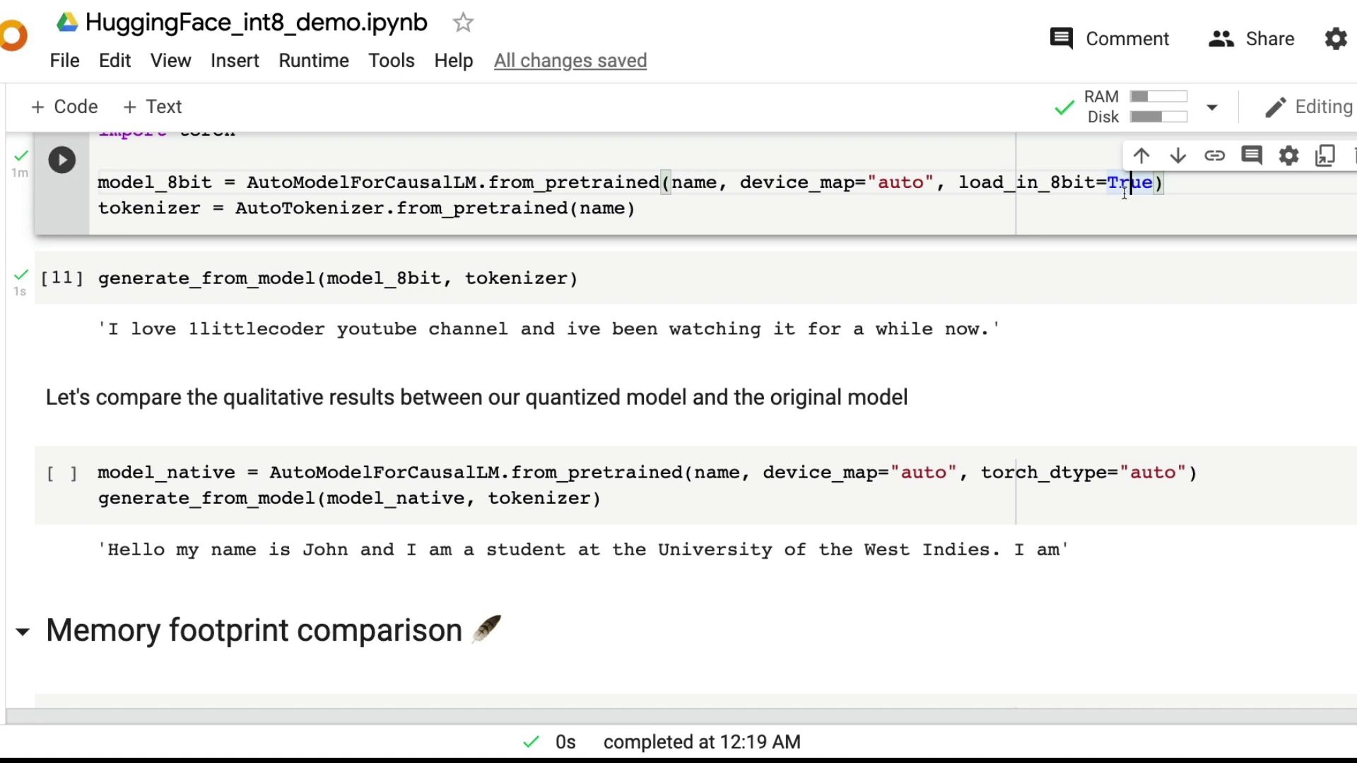
{"action": "double_click", "coordinate": [996, 475]}
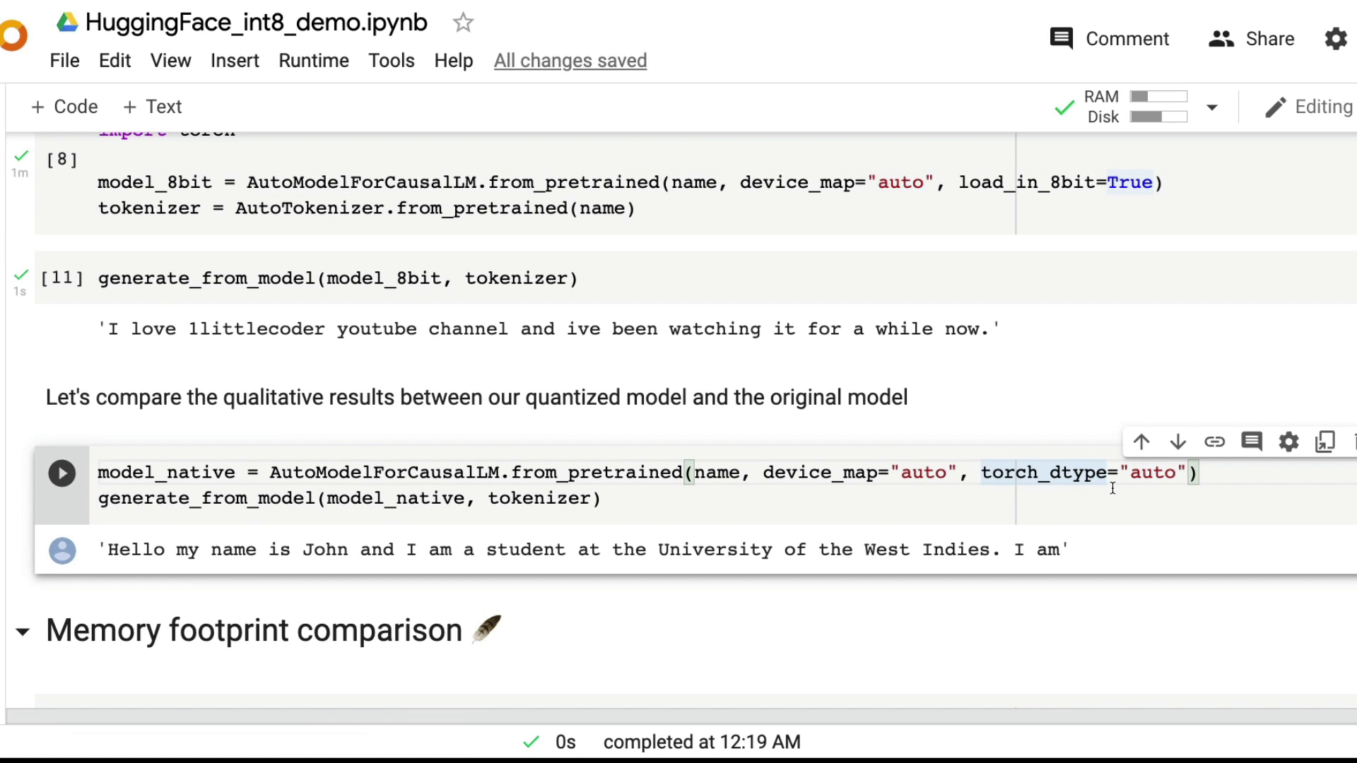
{"action": "left_click", "coordinate": [636, 492]}
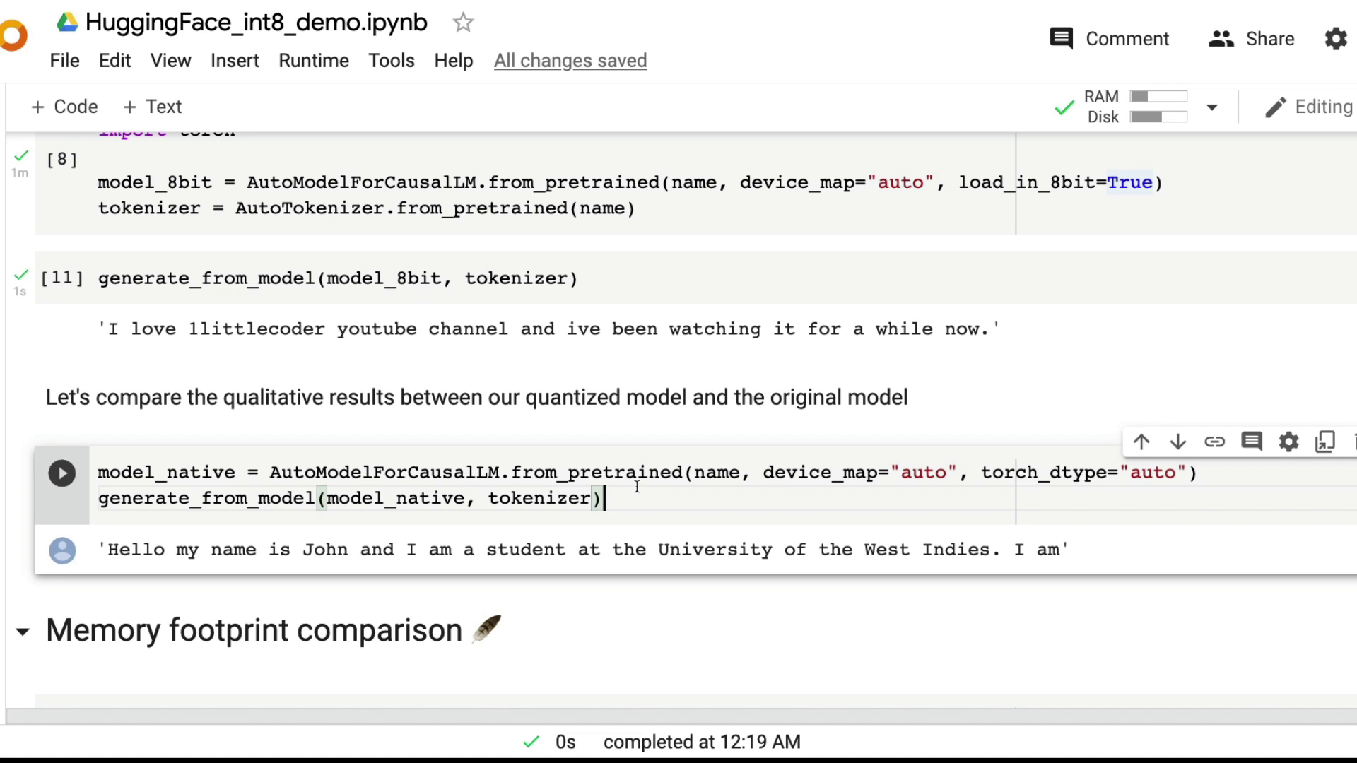
{"action": "scroll", "coordinate": [637, 484], "scroll_direction": "down", "scroll_amount": 2}
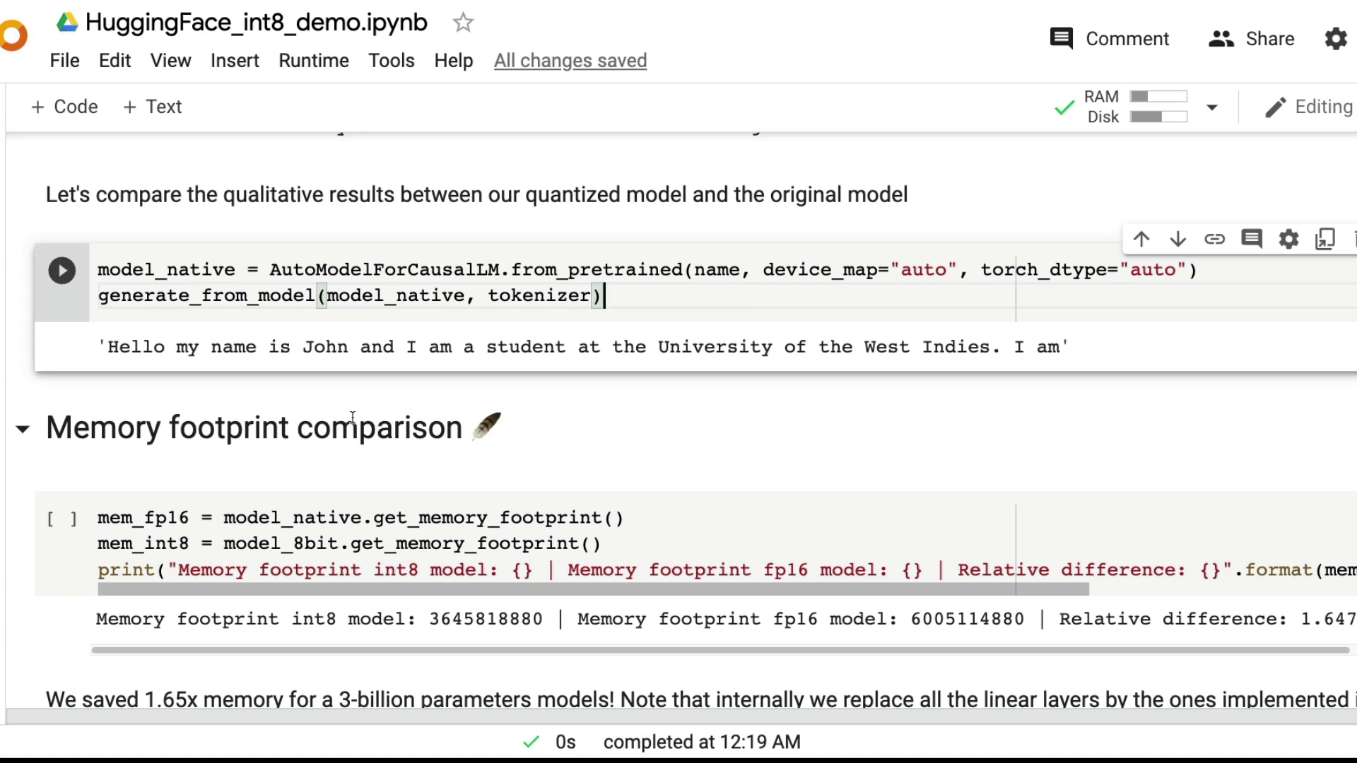
{"action": "scroll", "coordinate": [352, 419], "scroll_direction": "up", "scroll_amount": 1}
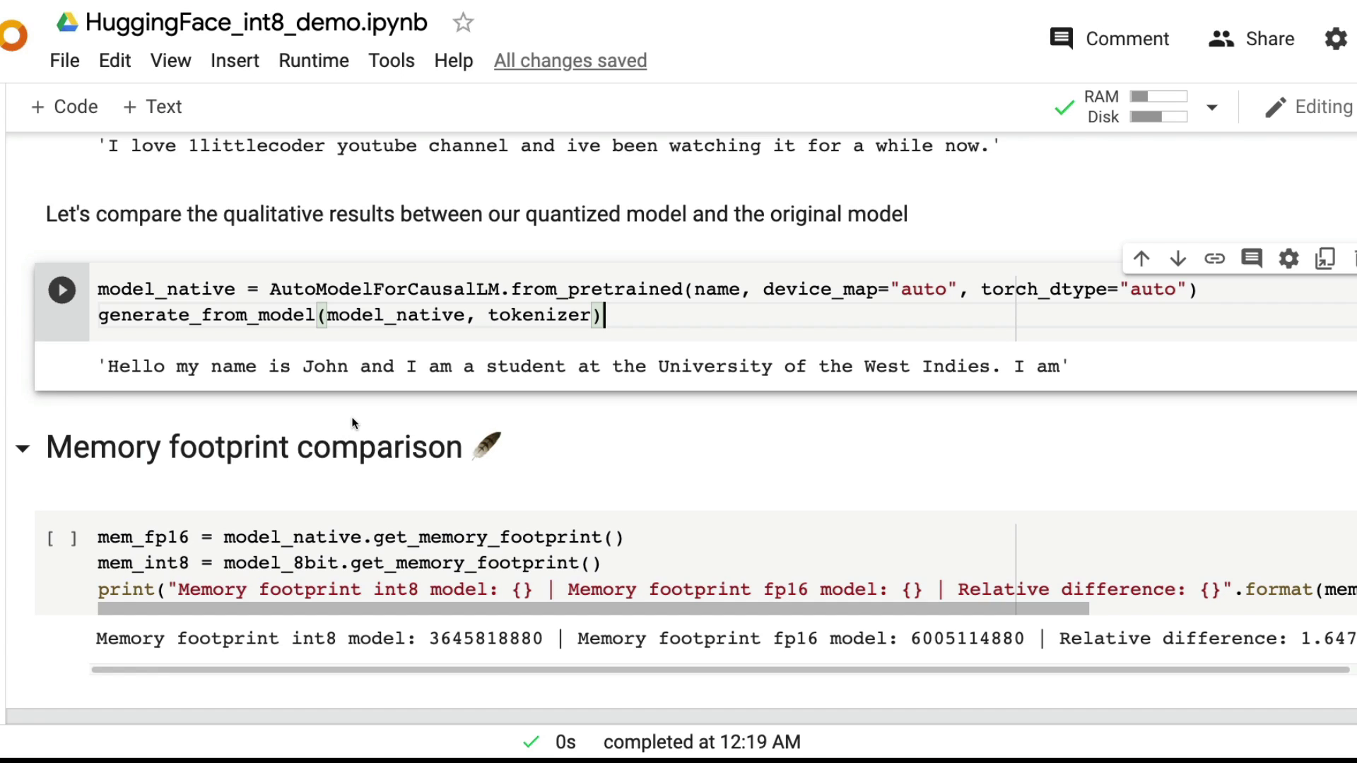
{"action": "scroll", "coordinate": [352, 422], "scroll_direction": "down", "scroll_amount": 3}
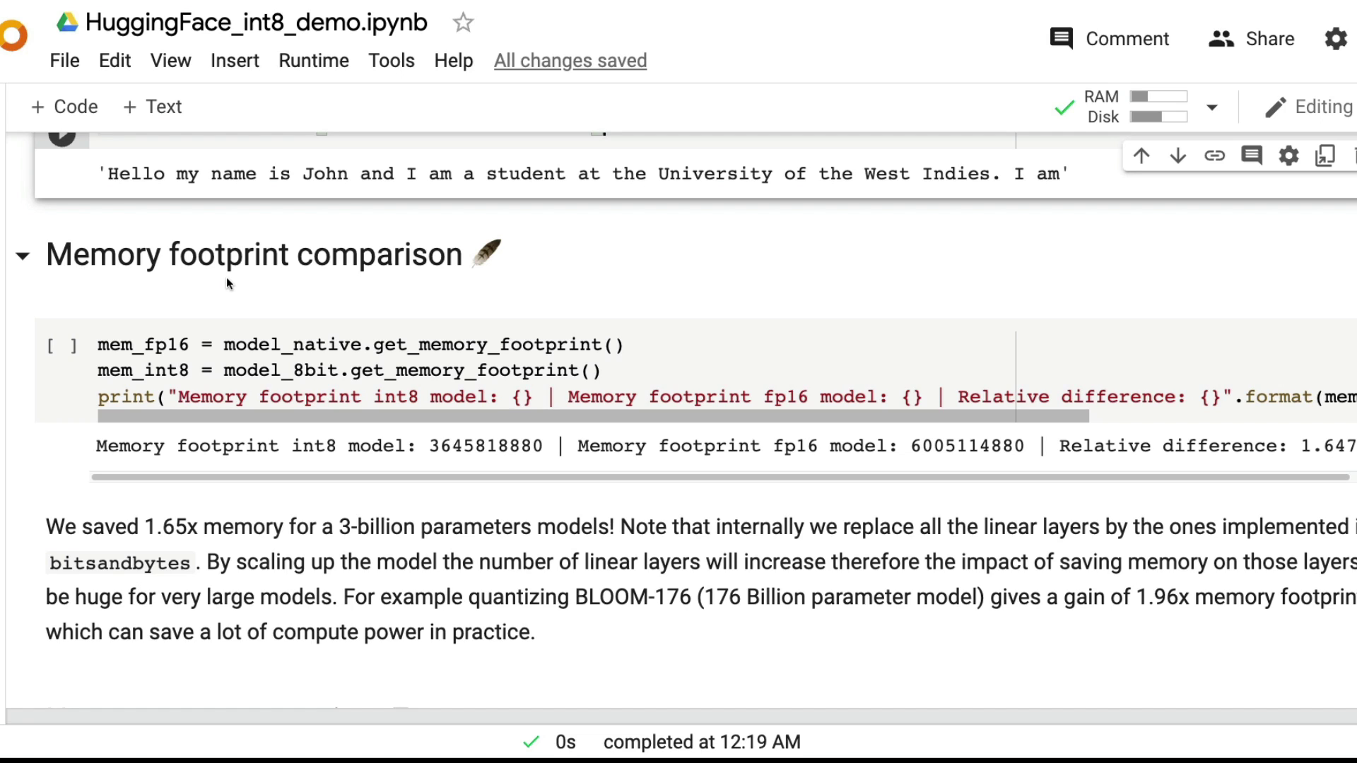
{"action": "mouse_move", "coordinate": [333, 449]}
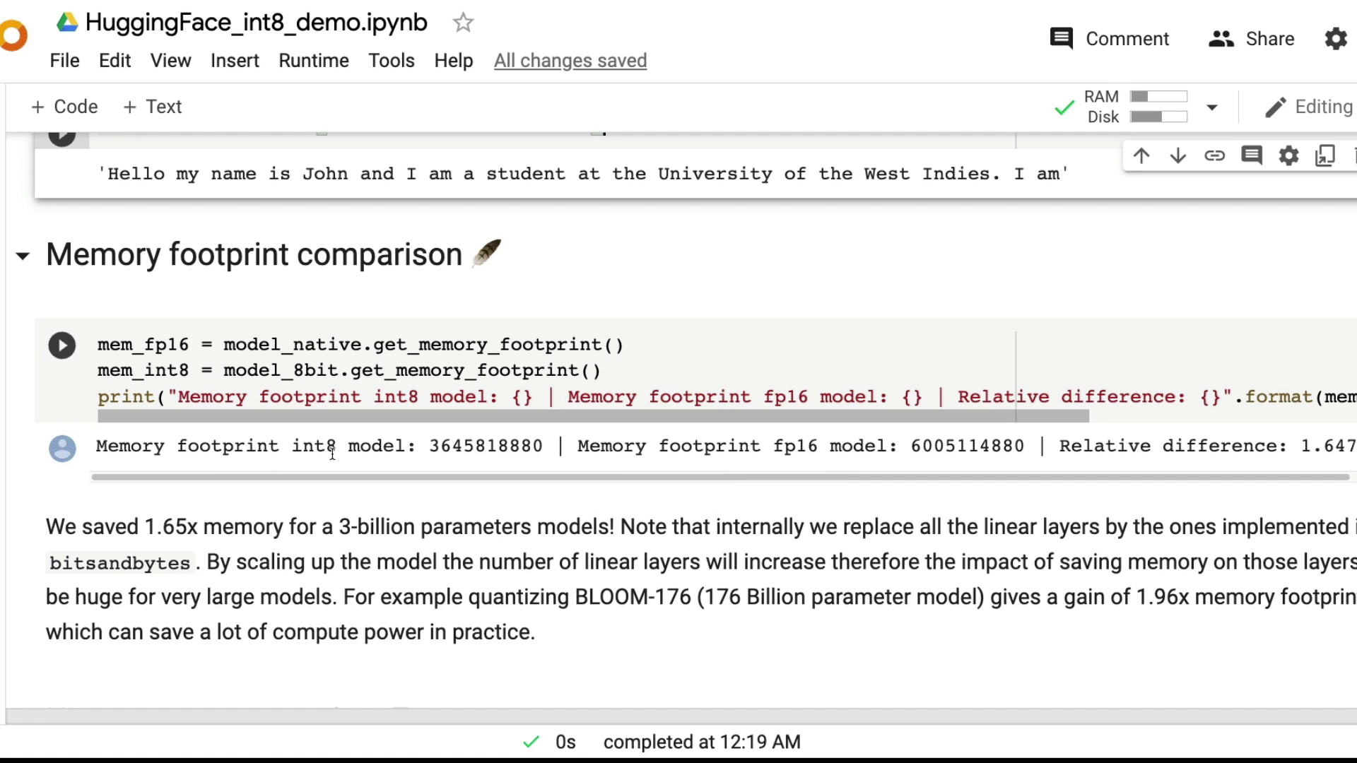
{"action": "left_click_drag", "start_coordinate": [291, 446], "coordinate": [537, 446]}
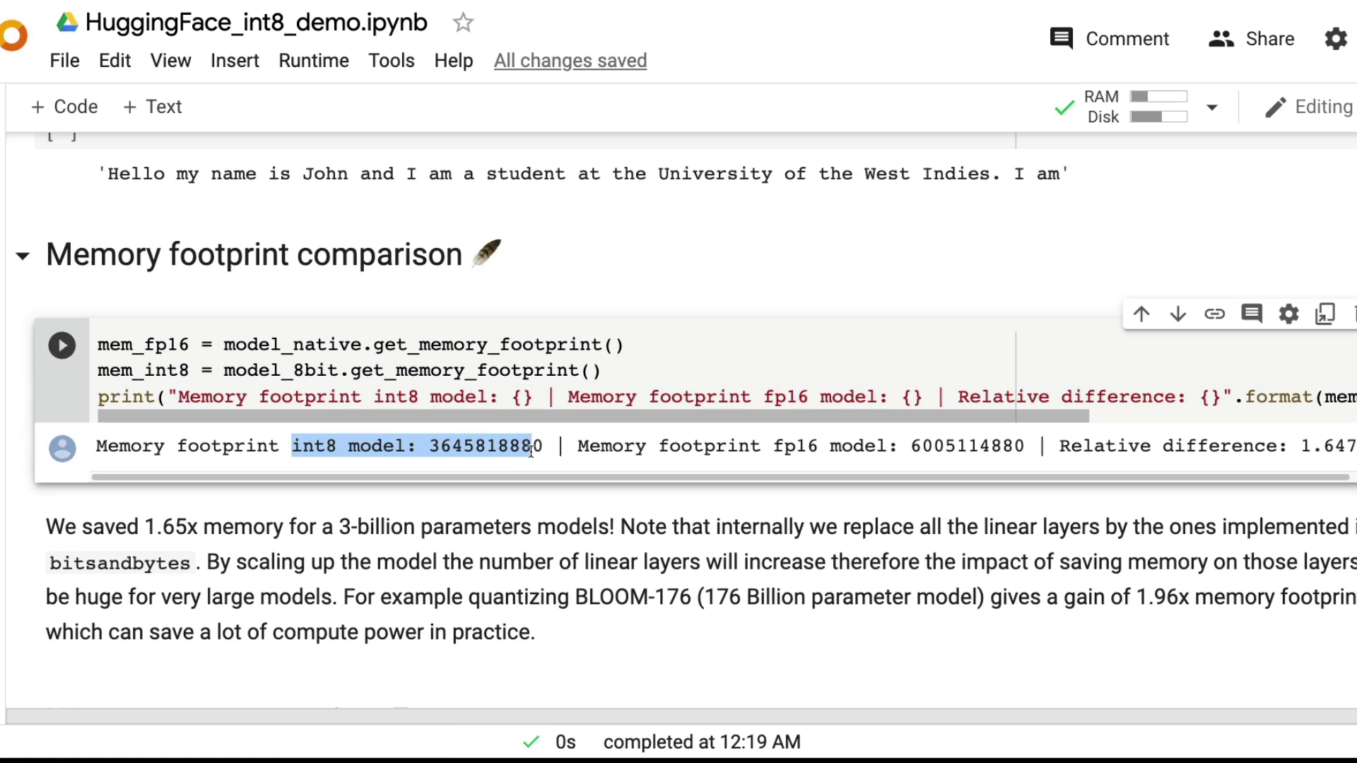
{"action": "left_click", "coordinate": [938, 438]}
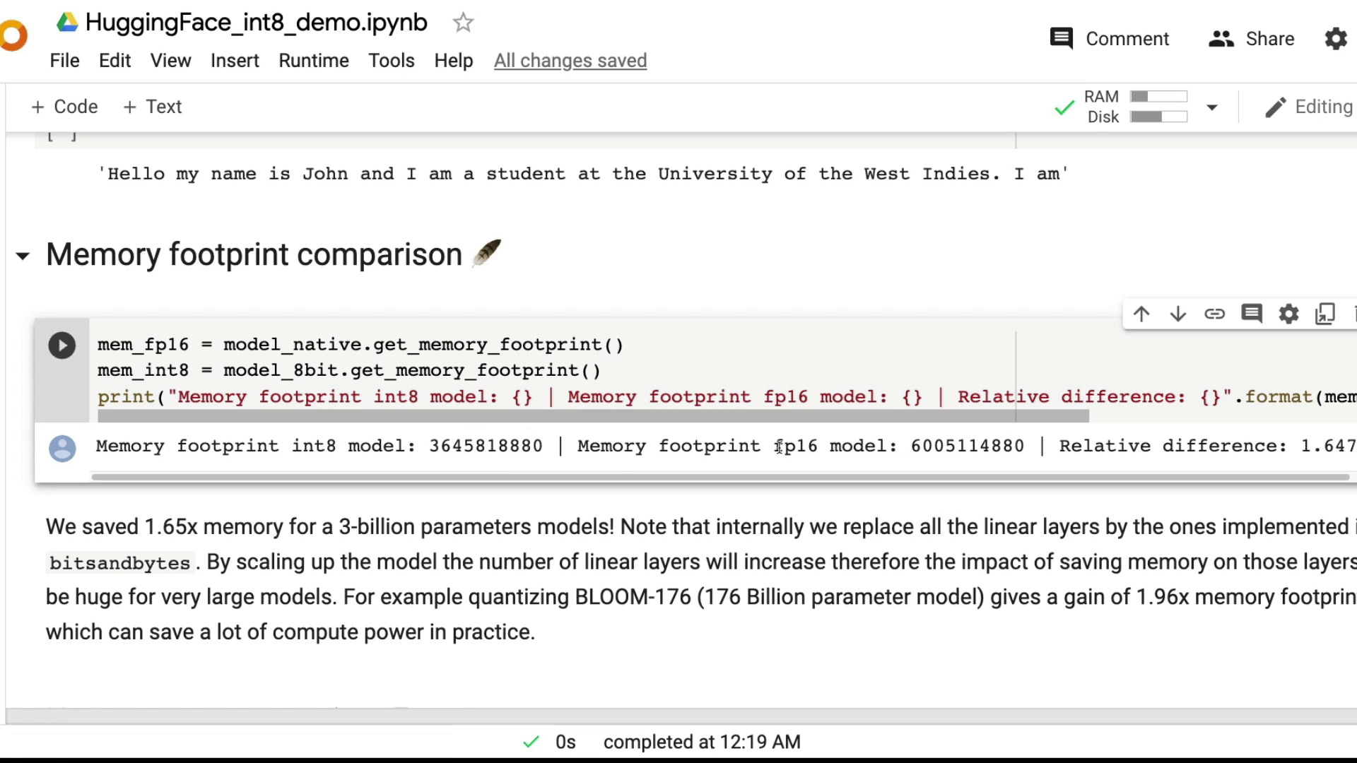
{"action": "left_click_drag", "start_coordinate": [776, 446], "coordinate": [1050, 450]}
{"action": "left_click", "coordinate": [1051, 450]}
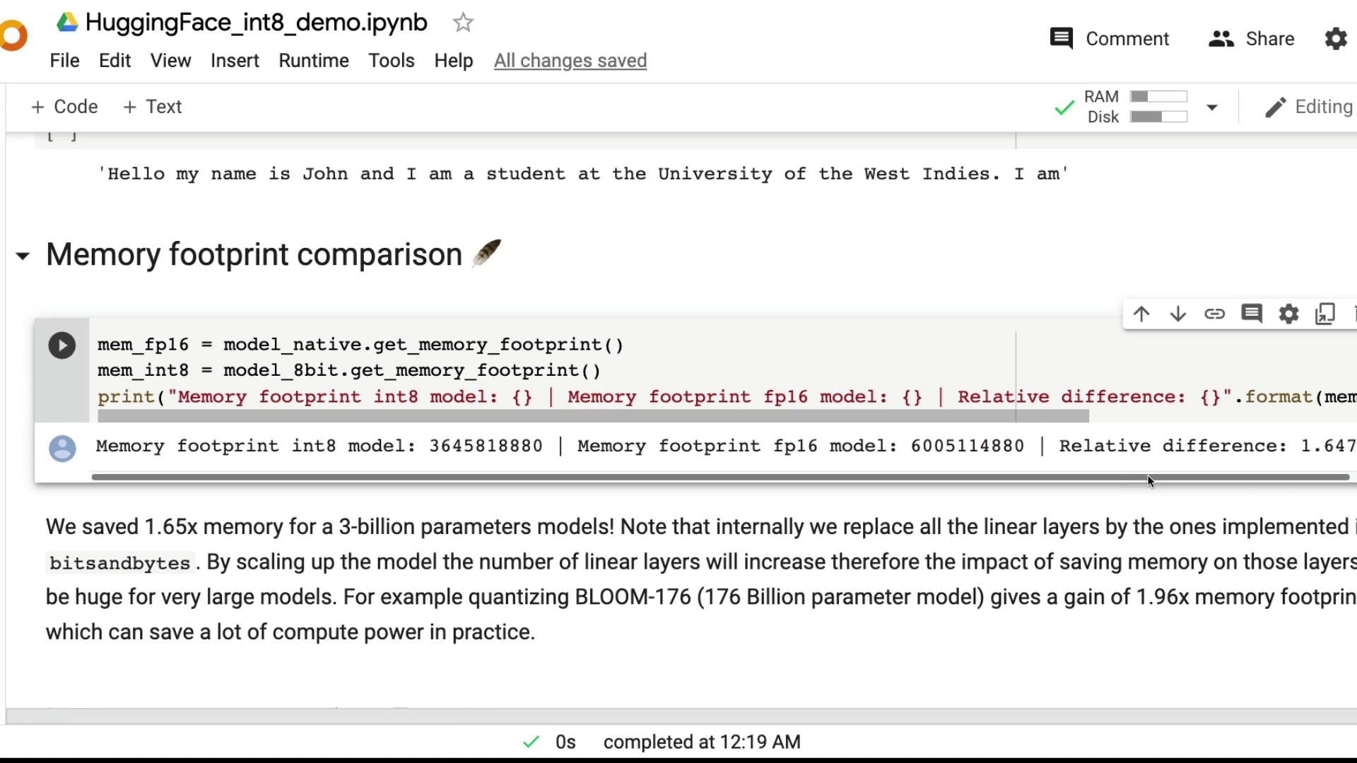
{"action": "scroll", "coordinate": [1147, 475], "scroll_direction": "right", "scroll_amount": 2}
{"action": "scroll", "coordinate": [1028, 495], "scroll_direction": "left", "scroll_amount": 2}
{"action": "mouse_move", "coordinate": [1022, 494]}
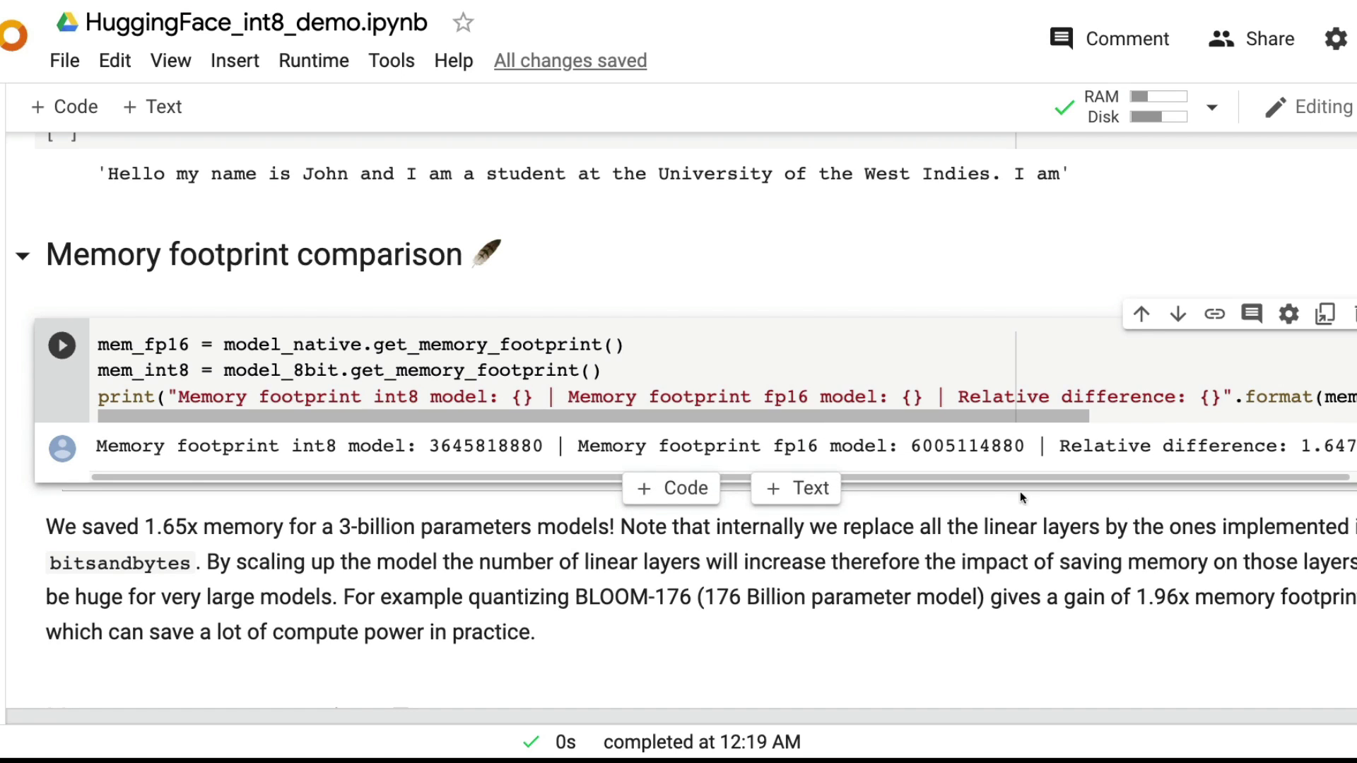
{"action": "left_click_drag", "start_coordinate": [774, 448], "coordinate": [824, 447]}
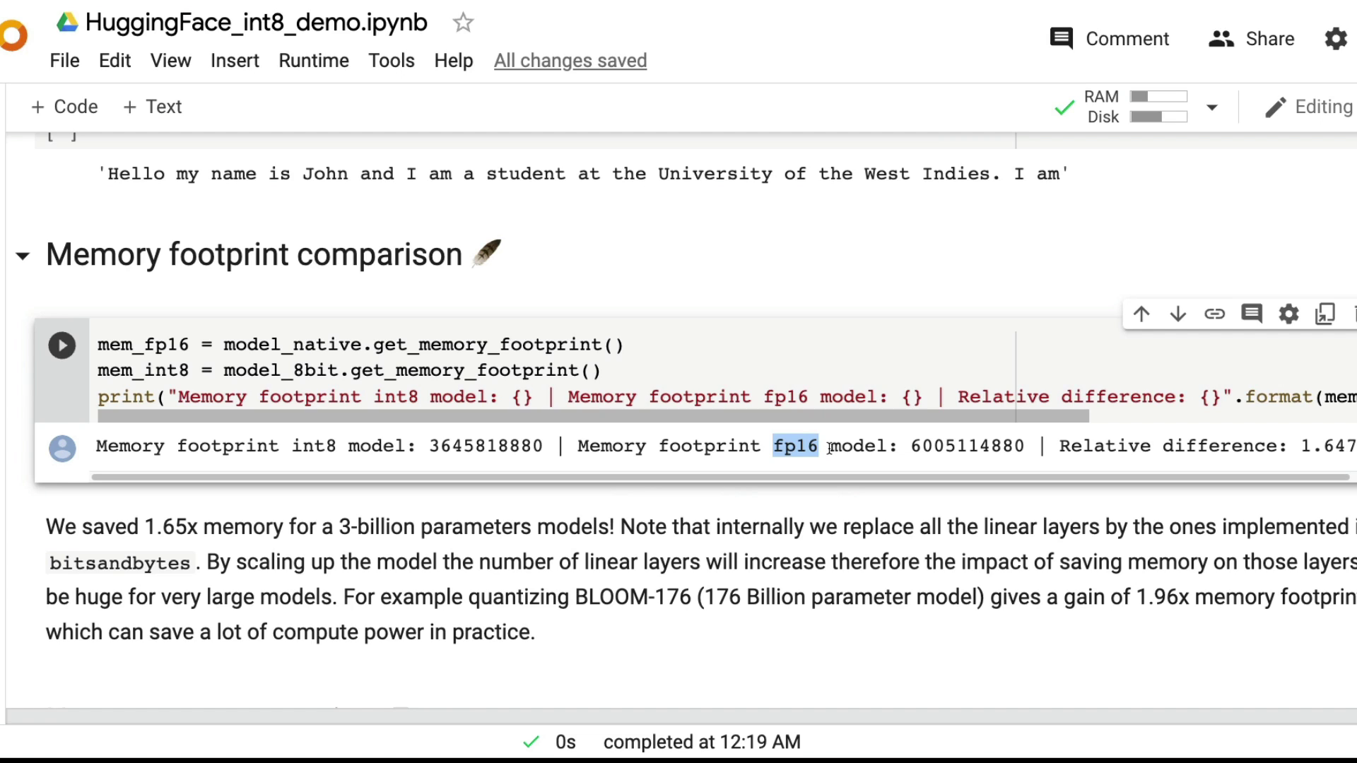
{"action": "left_click_drag", "start_coordinate": [293, 447], "coordinate": [334, 446]}
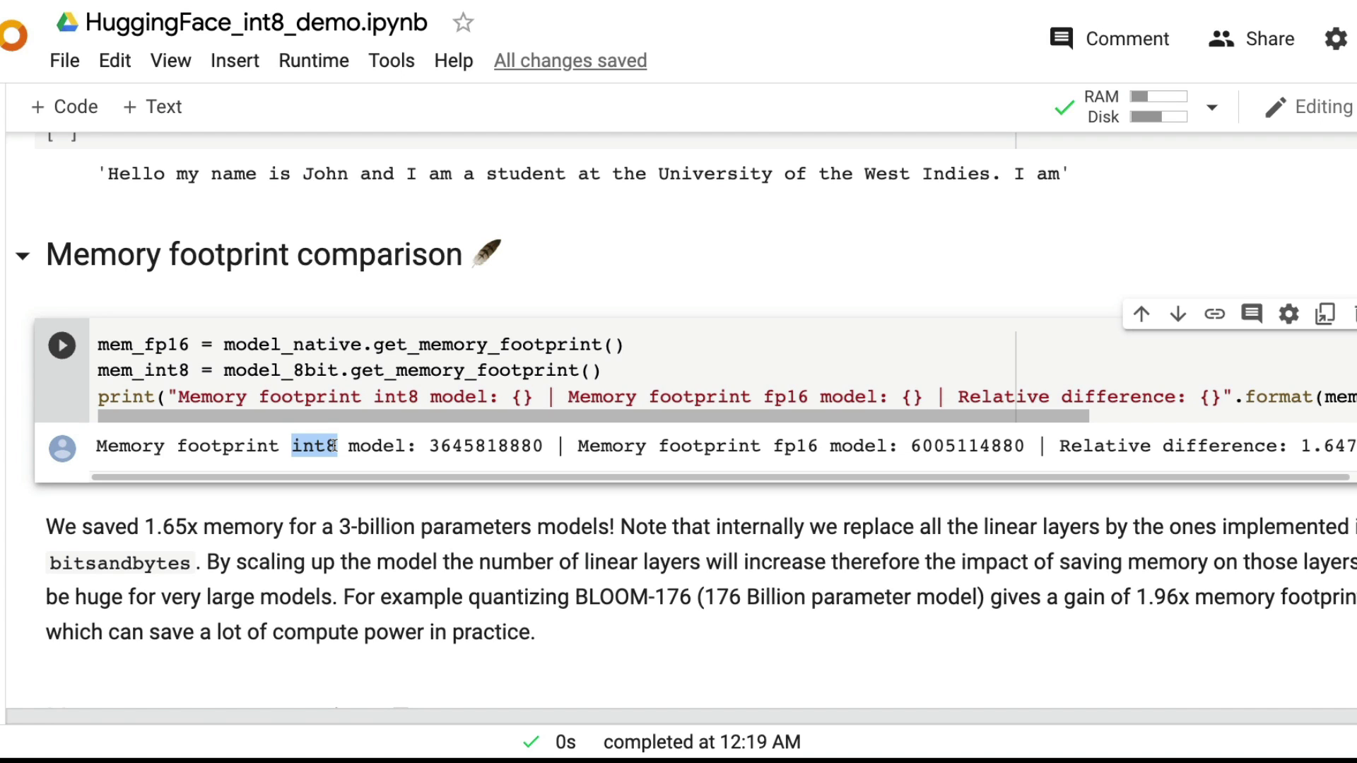
{"action": "scroll", "coordinate": [333, 447], "scroll_direction": "down", "scroll_amount": 1}
{"action": "scroll", "coordinate": [213, 425], "scroll_direction": "down", "scroll_amount": 1}
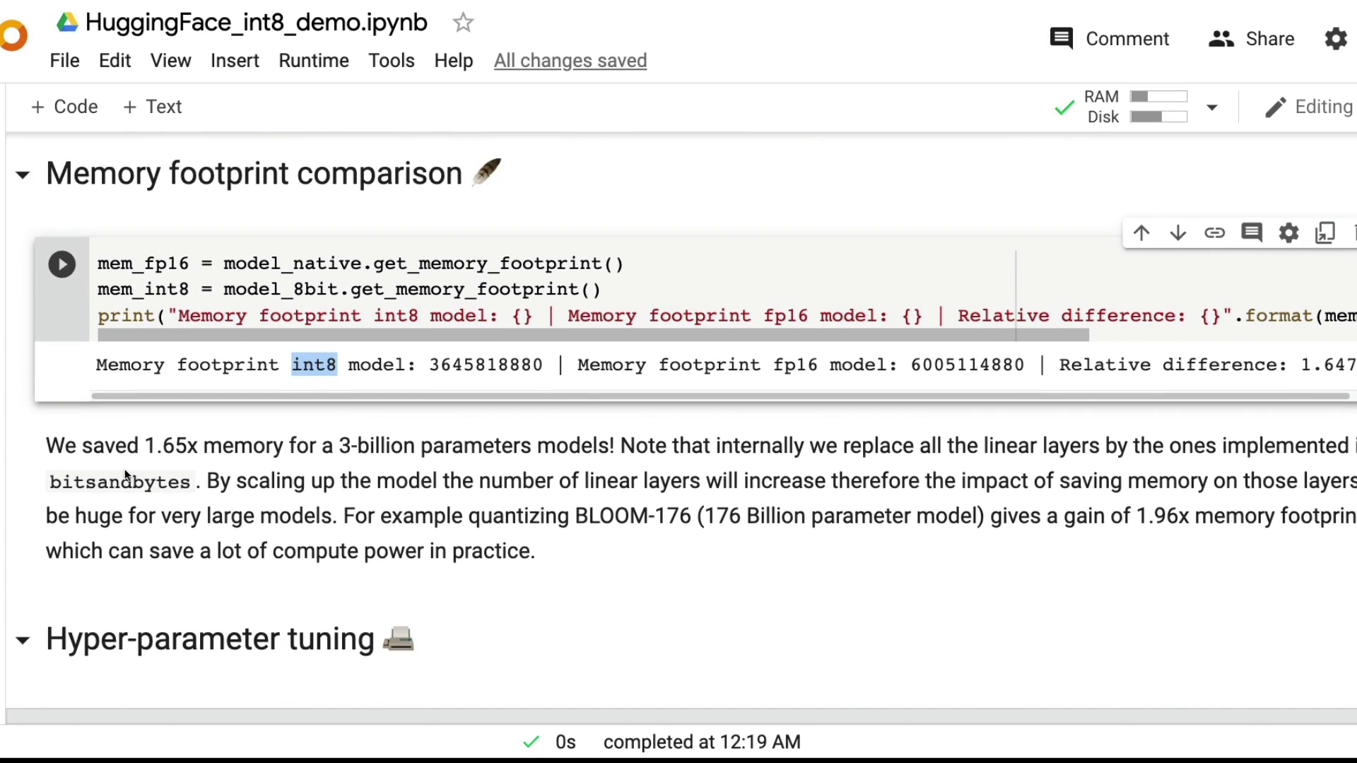
{"action": "scroll", "coordinate": [75, 379], "scroll_direction": "down", "scroll_amount": 1}
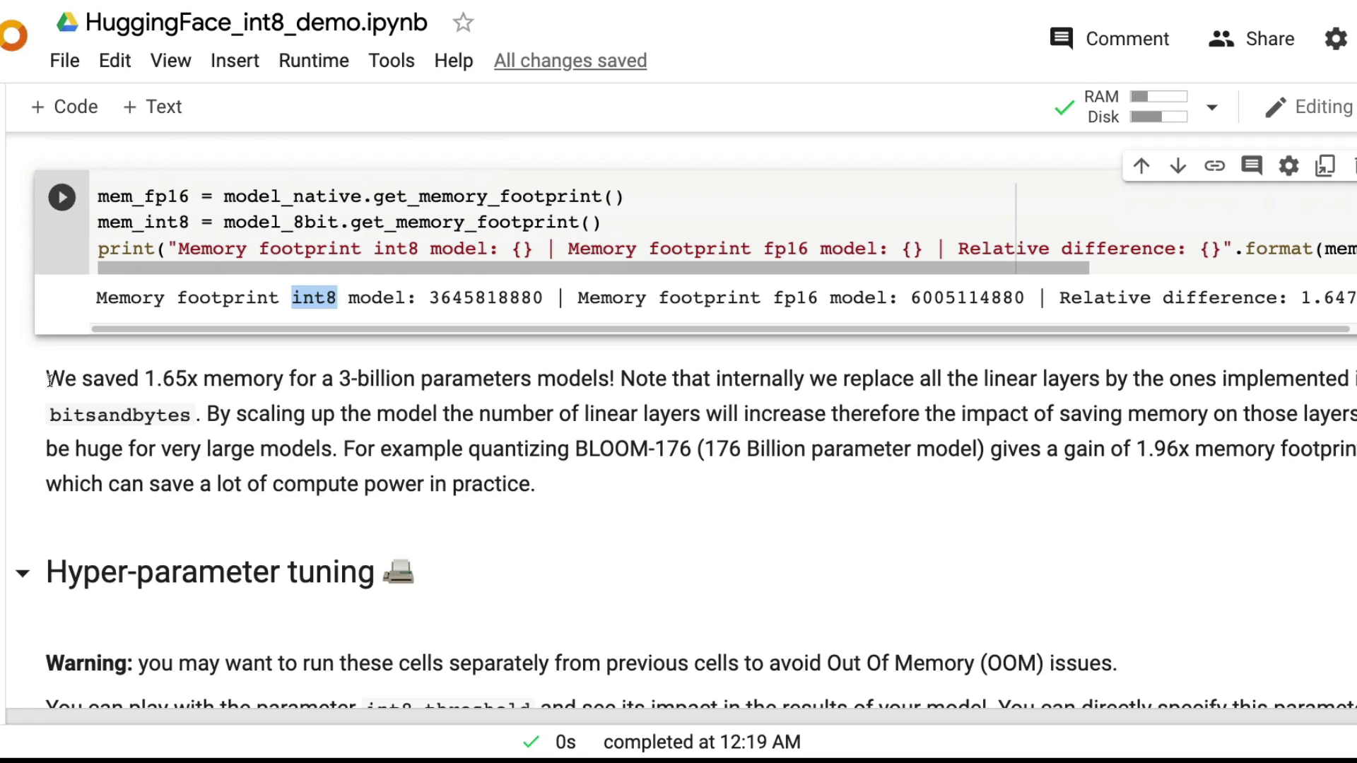
{"action": "left_click_drag", "start_coordinate": [48, 378], "coordinate": [319, 379]}
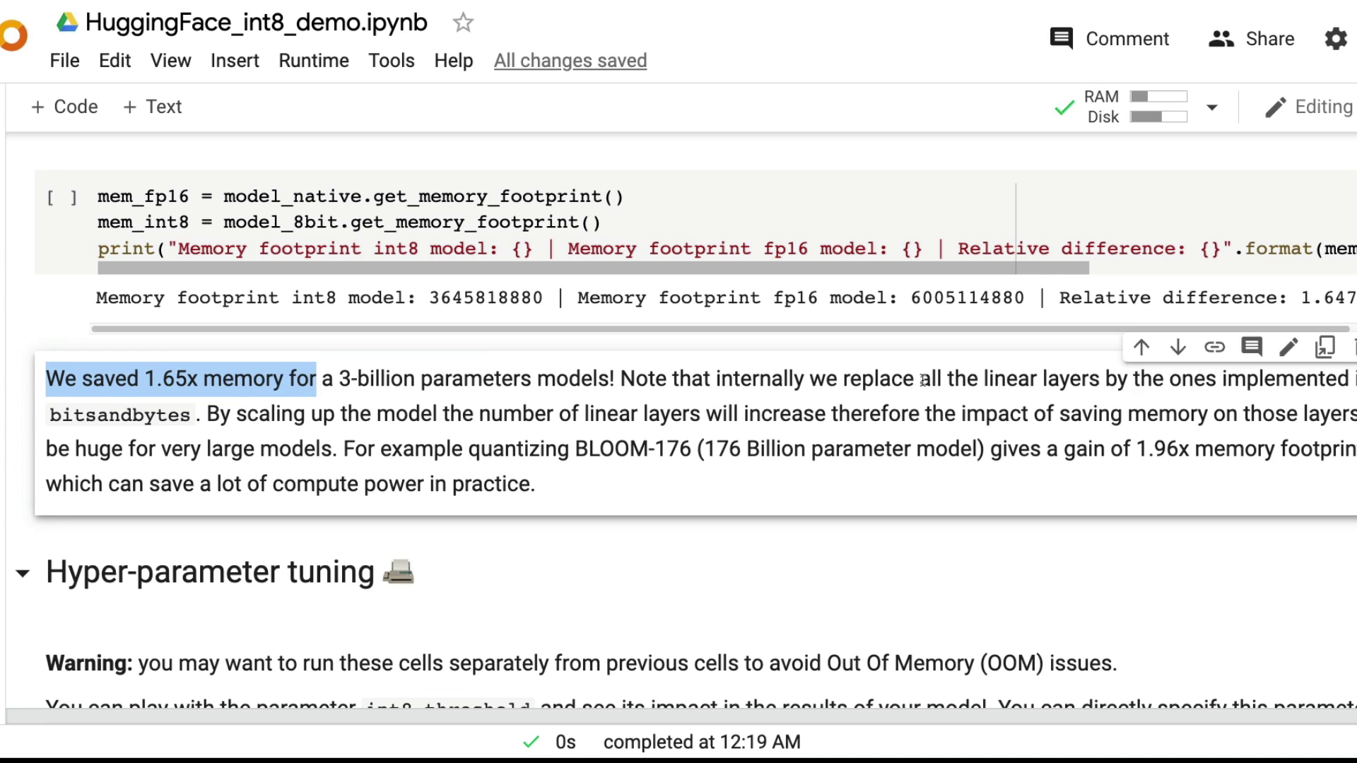
{"action": "mouse_move", "coordinate": [920, 379]}
{"action": "left_mouse_down"}
{"action": "mouse_move", "coordinate": [1338, 382]}
{"action": "mouse_move", "coordinate": [1355, 395]}
{"action": "left_mouse_up"}
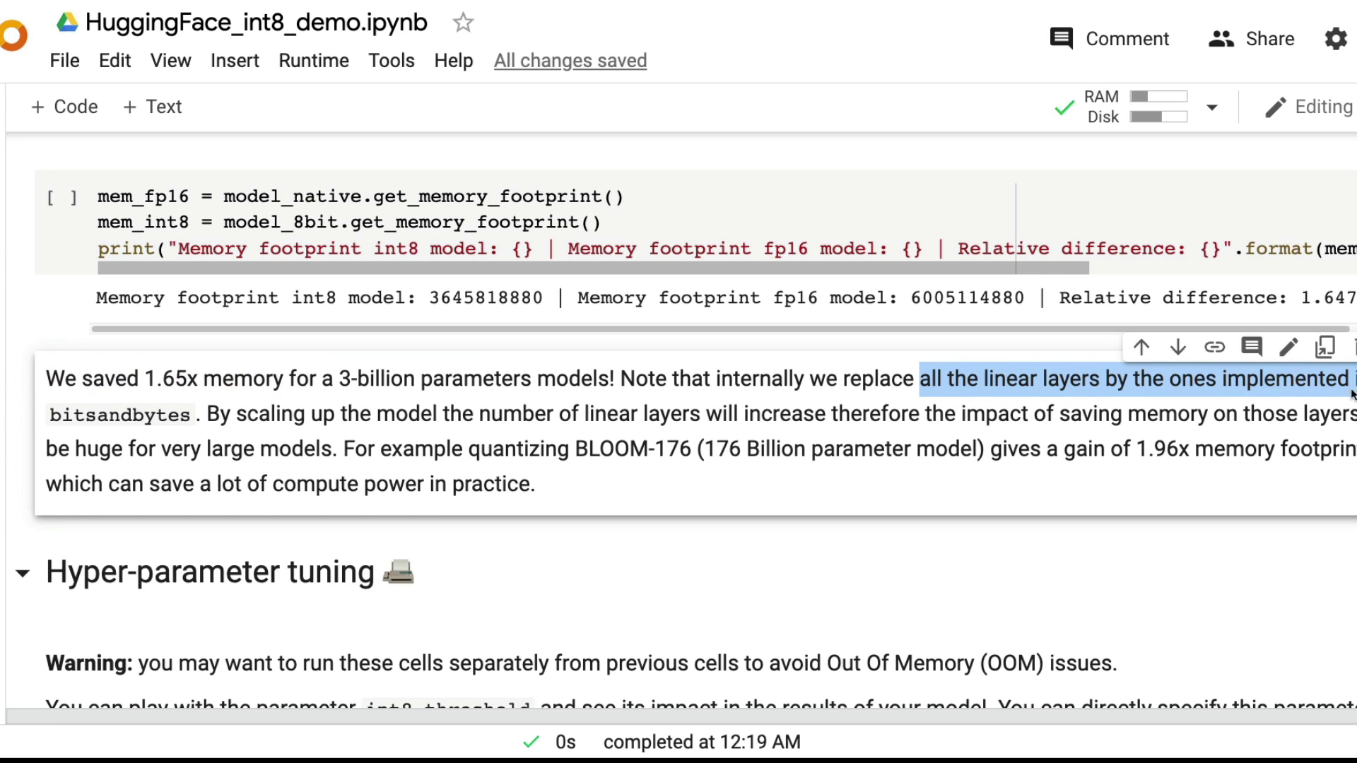
{"action": "double_click", "coordinate": [107, 416]}
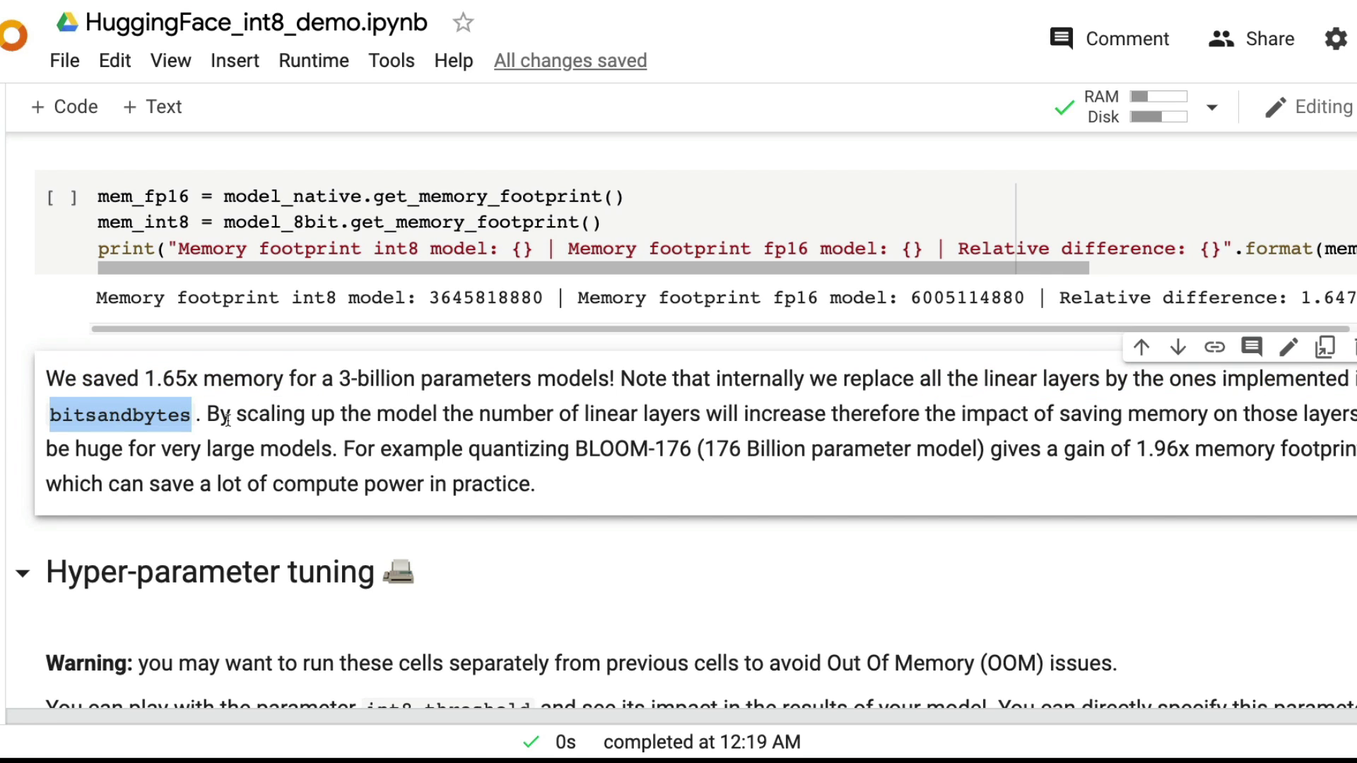
{"action": "left_click_drag", "start_coordinate": [224, 415], "coordinate": [573, 416]}
{"action": "mouse_move", "coordinate": [675, 438]}
{"action": "left_mouse_down"}
{"action": "mouse_move", "coordinate": [728, 448]}
{"action": "mouse_move", "coordinate": [661, 415]}
{"action": "mouse_move", "coordinate": [1348, 415]}
{"action": "mouse_move", "coordinate": [337, 460]}
{"action": "left_mouse_up"}
{"action": "left_click", "coordinate": [340, 459]}
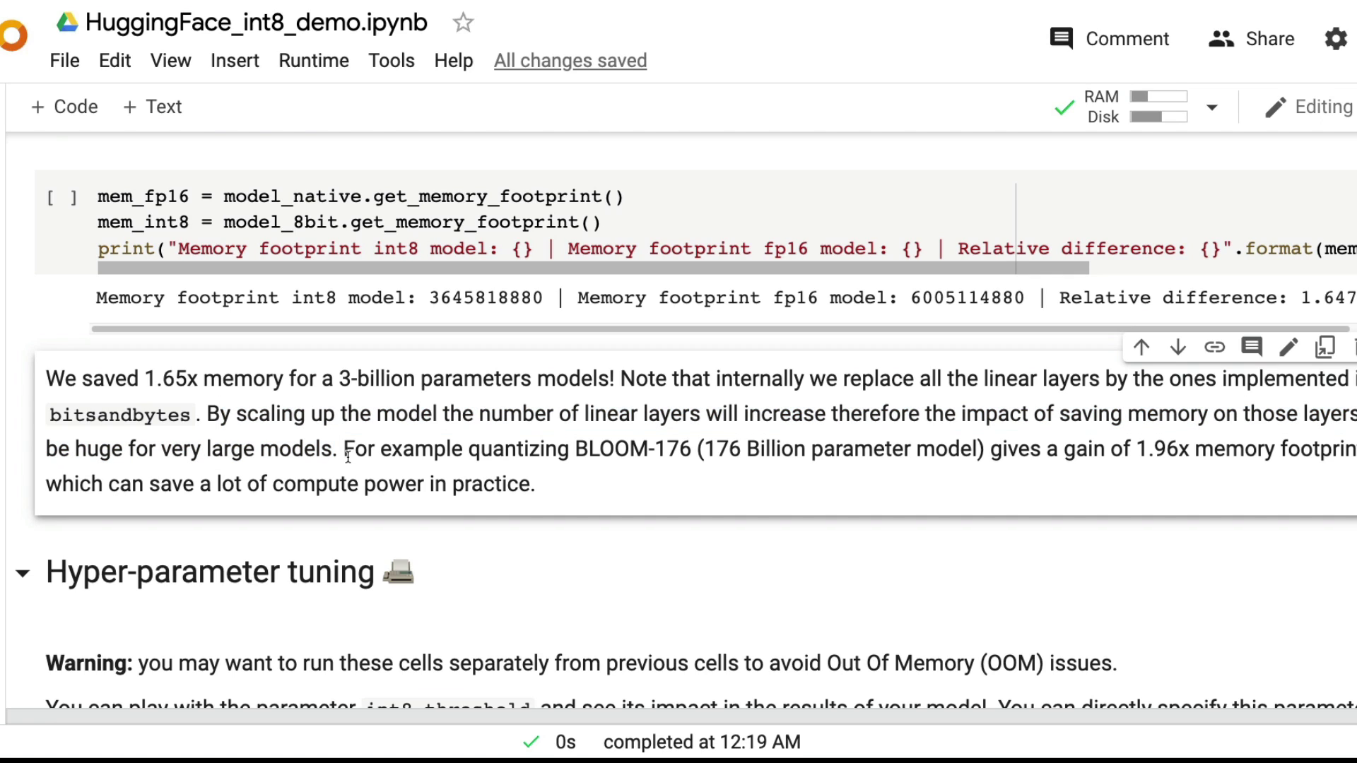
{"action": "mouse_move", "coordinate": [476, 454]}
{"action": "left_mouse_down"}
{"action": "mouse_move", "coordinate": [985, 456]}
{"action": "mouse_move", "coordinate": [1055, 475]}
{"action": "left_mouse_up"}
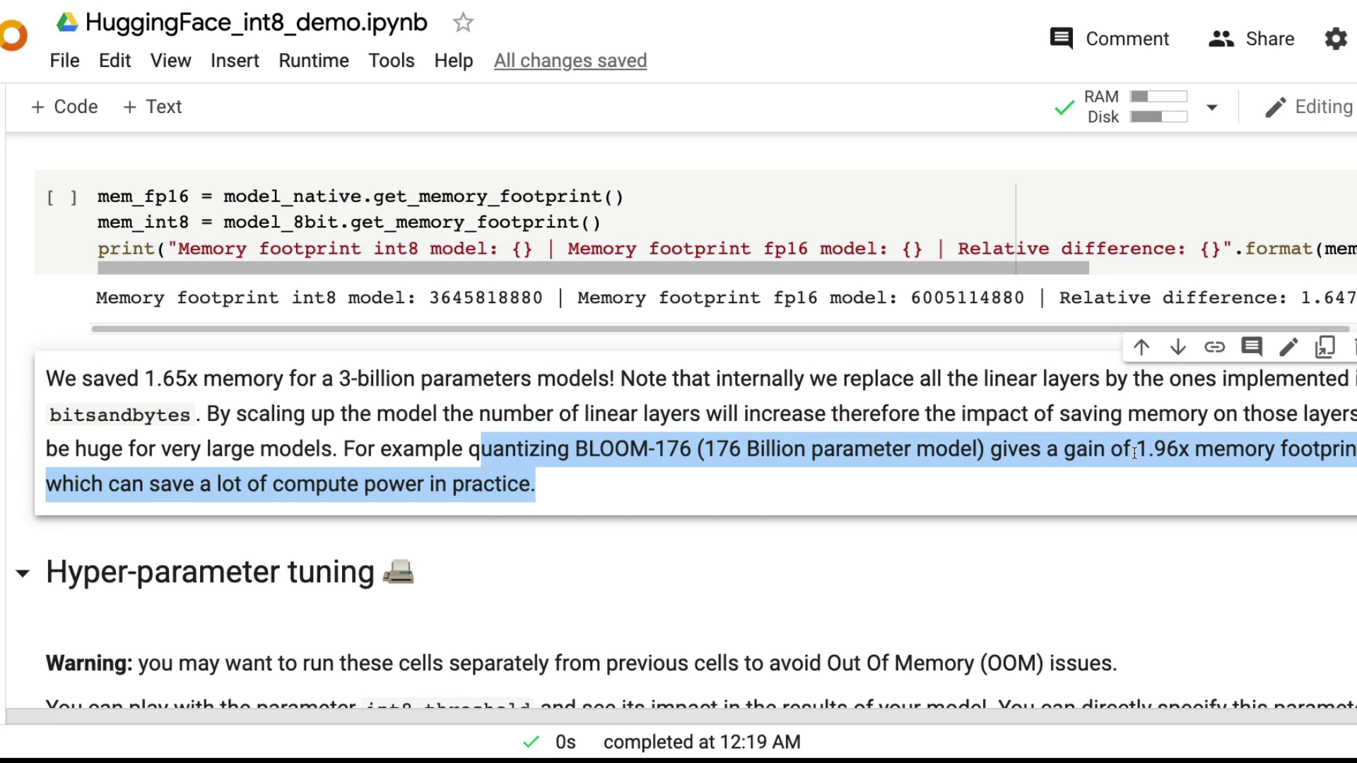
{"action": "left_click_drag", "start_coordinate": [1136, 448], "coordinate": [1351, 451]}
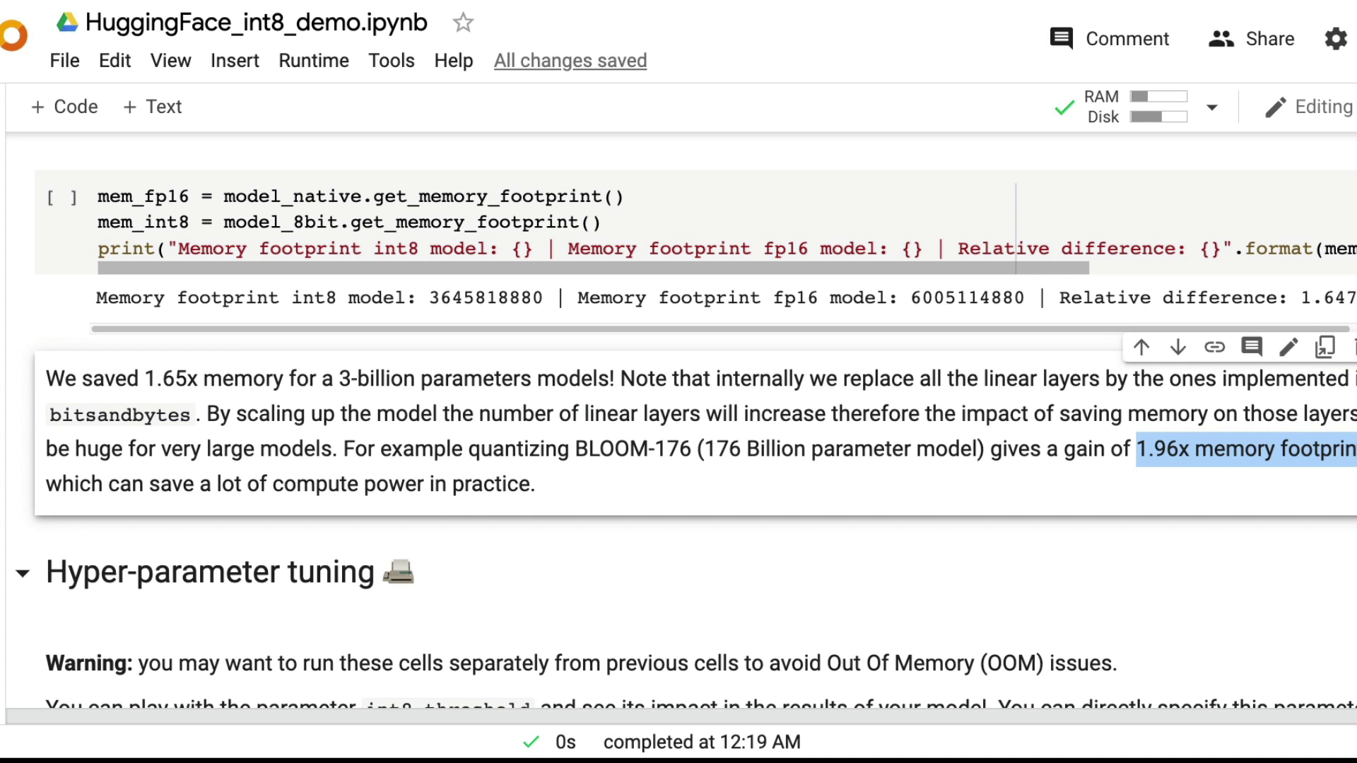
{"action": "scroll", "coordinate": [784, 447], "scroll_direction": "down", "scroll_amount": 3}
{"action": "scroll", "coordinate": [785, 447], "scroll_direction": "down", "scroll_amount": 3}
{"action": "scroll", "coordinate": [784, 448], "scroll_direction": "down", "scroll_amount": 2}
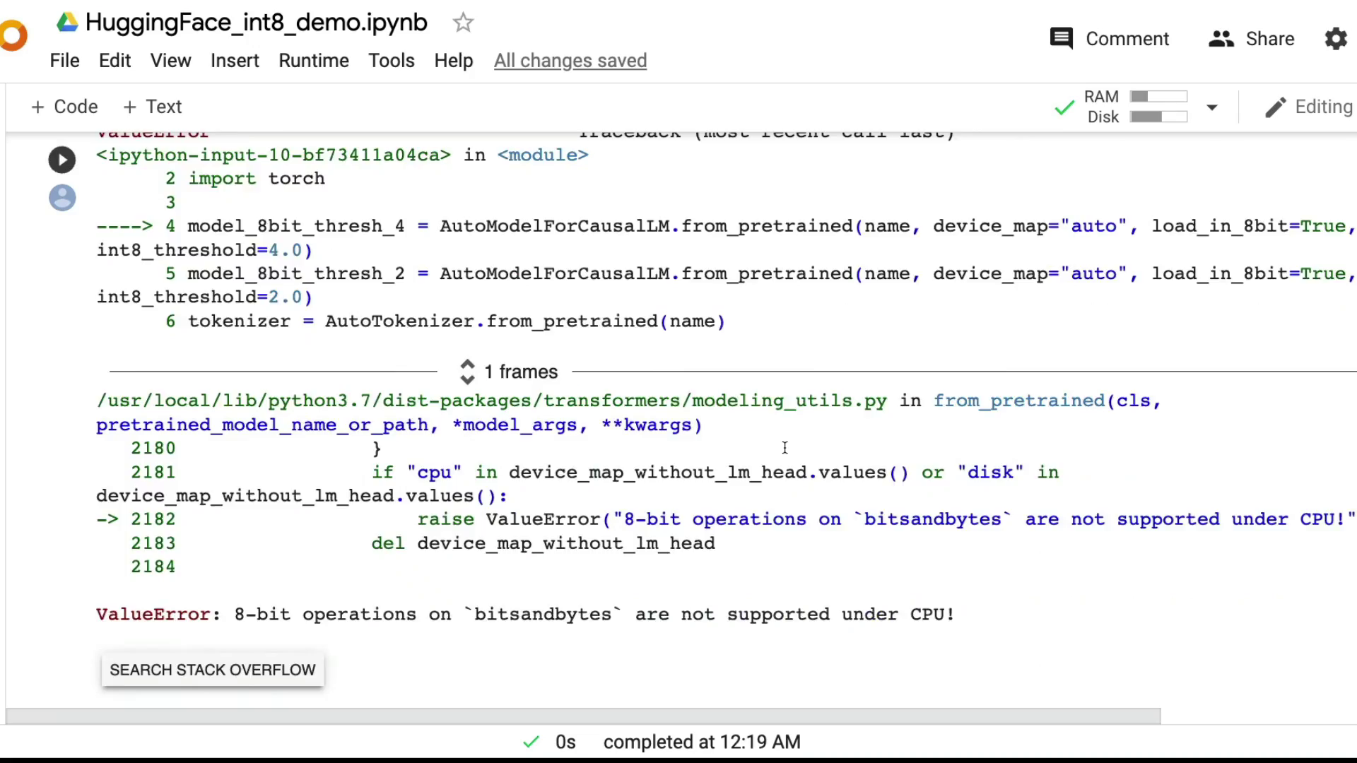
{"action": "scroll", "coordinate": [784, 447], "scroll_direction": "down", "scroll_amount": 2}
{"action": "scroll", "coordinate": [785, 448], "scroll_direction": "down", "scroll_amount": 3}
{"action": "scroll", "coordinate": [784, 448], "scroll_direction": "up", "scroll_amount": 10}
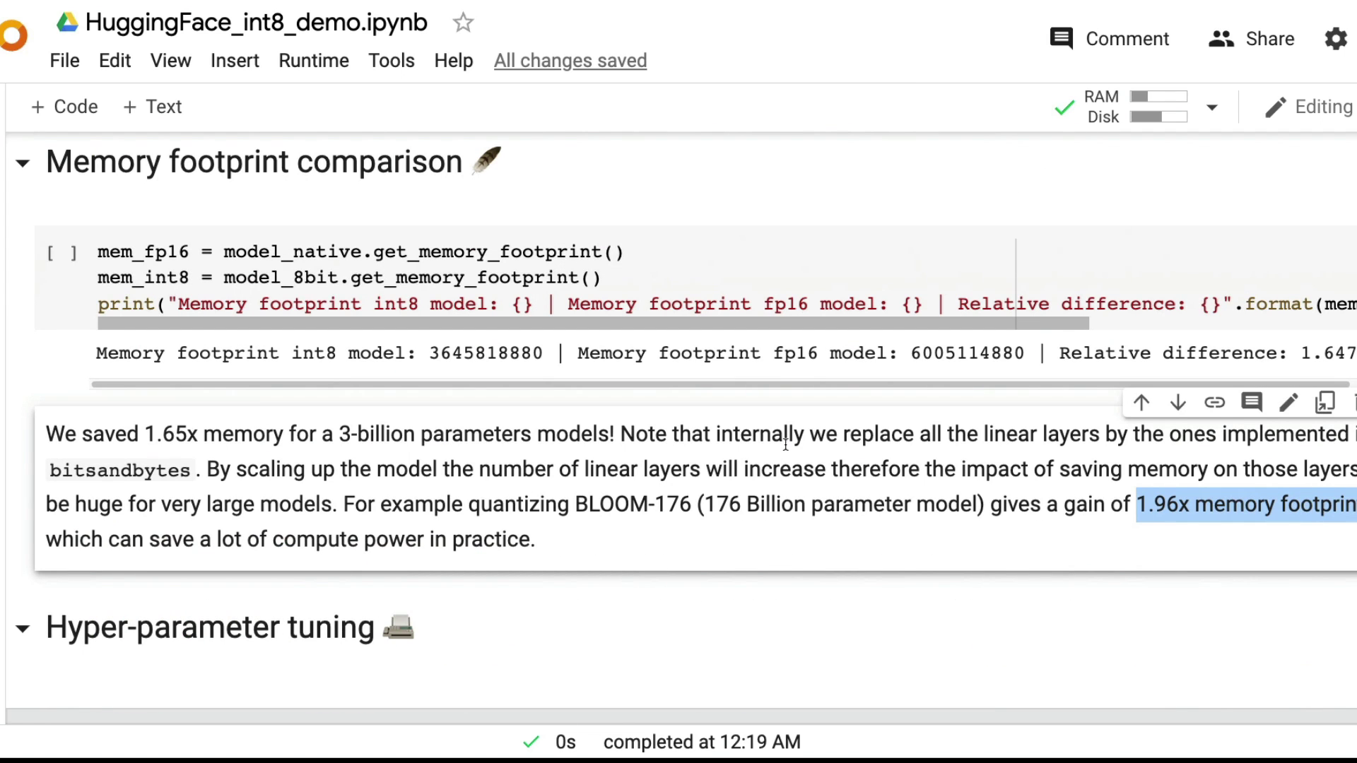
{"action": "scroll", "coordinate": [730, 440], "scroll_direction": "up", "scroll_amount": 5}
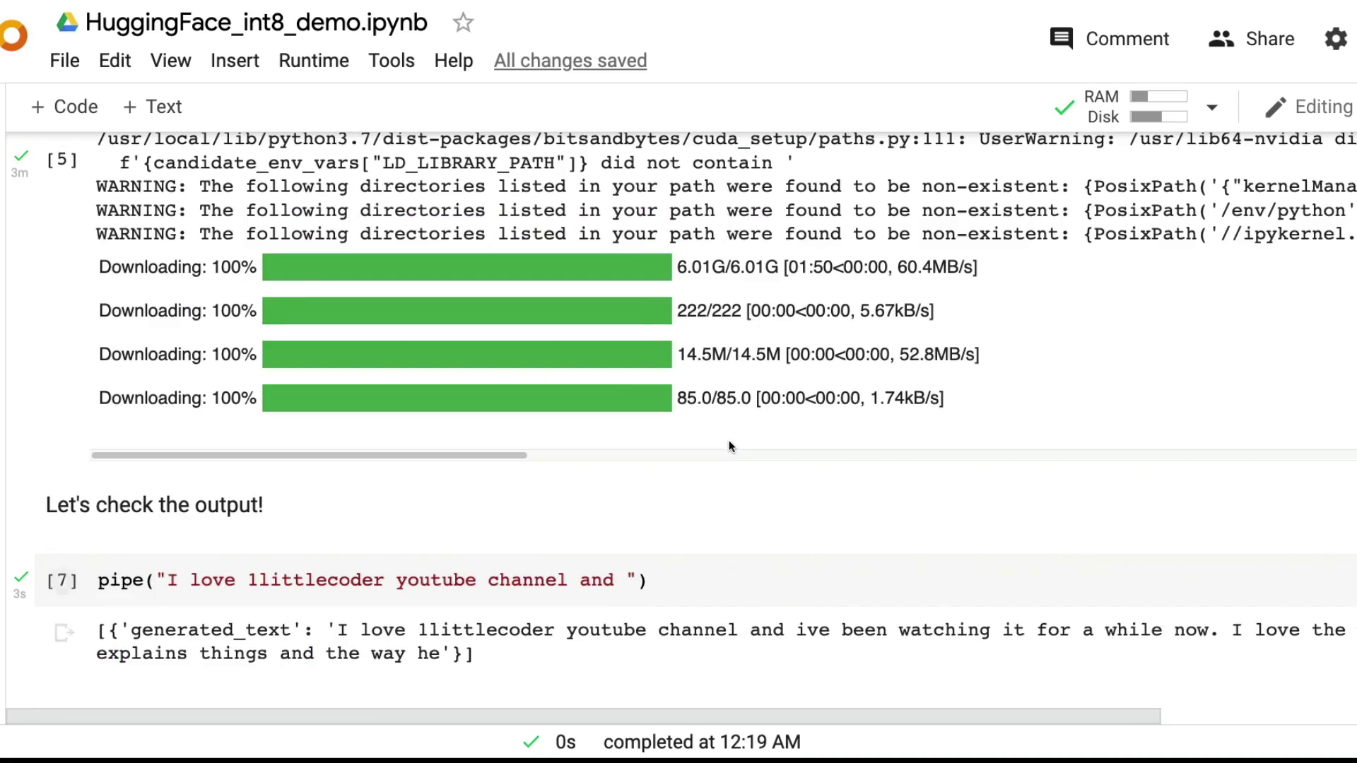
{"action": "scroll", "coordinate": [729, 440], "scroll_direction": "up", "scroll_amount": 5}
{"action": "scroll", "coordinate": [730, 441], "scroll_direction": "up", "scroll_amount": 5}
{"action": "scroll", "coordinate": [730, 439], "scroll_direction": "up", "scroll_amount": 5}
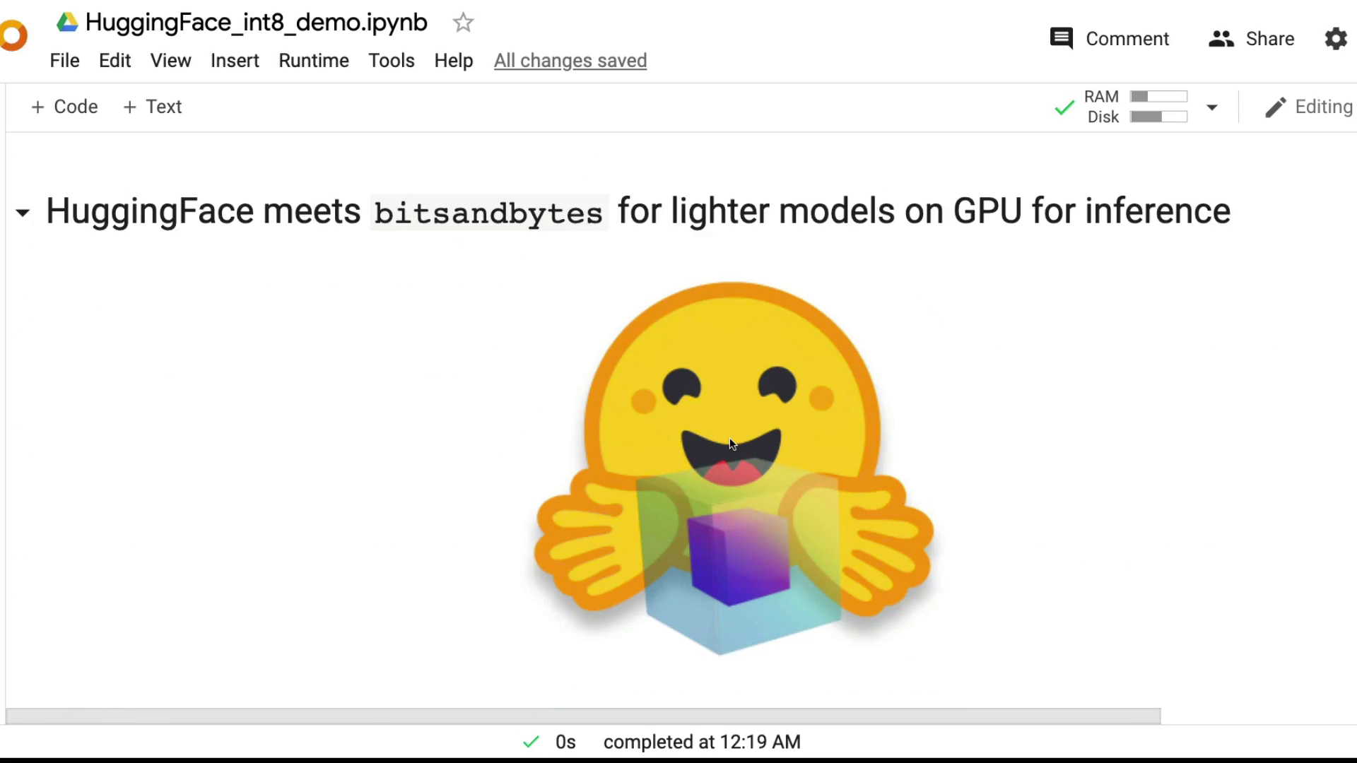
{"action": "scroll", "coordinate": [730, 445], "scroll_direction": "down", "scroll_amount": 3}
{"action": "scroll", "coordinate": [729, 445], "scroll_direction": "up", "scroll_amount": 3}
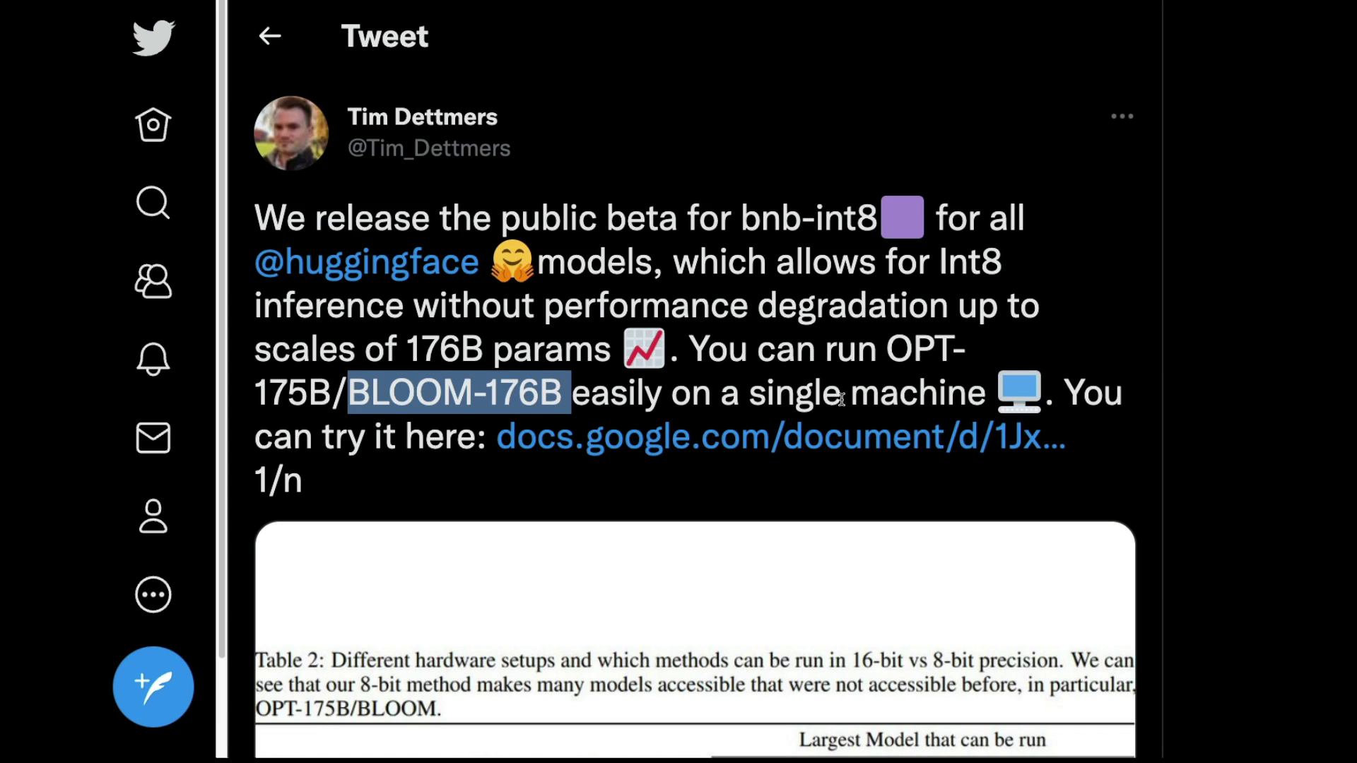
{"action": "scroll", "coordinate": [844, 403], "scroll_direction": "down", "scroll_amount": 5}
{"action": "scroll", "coordinate": [844, 403], "scroll_direction": "up", "scroll_amount": 2}
{"action": "scroll", "coordinate": [845, 404], "scroll_direction": "up", "scroll_amount": 1}
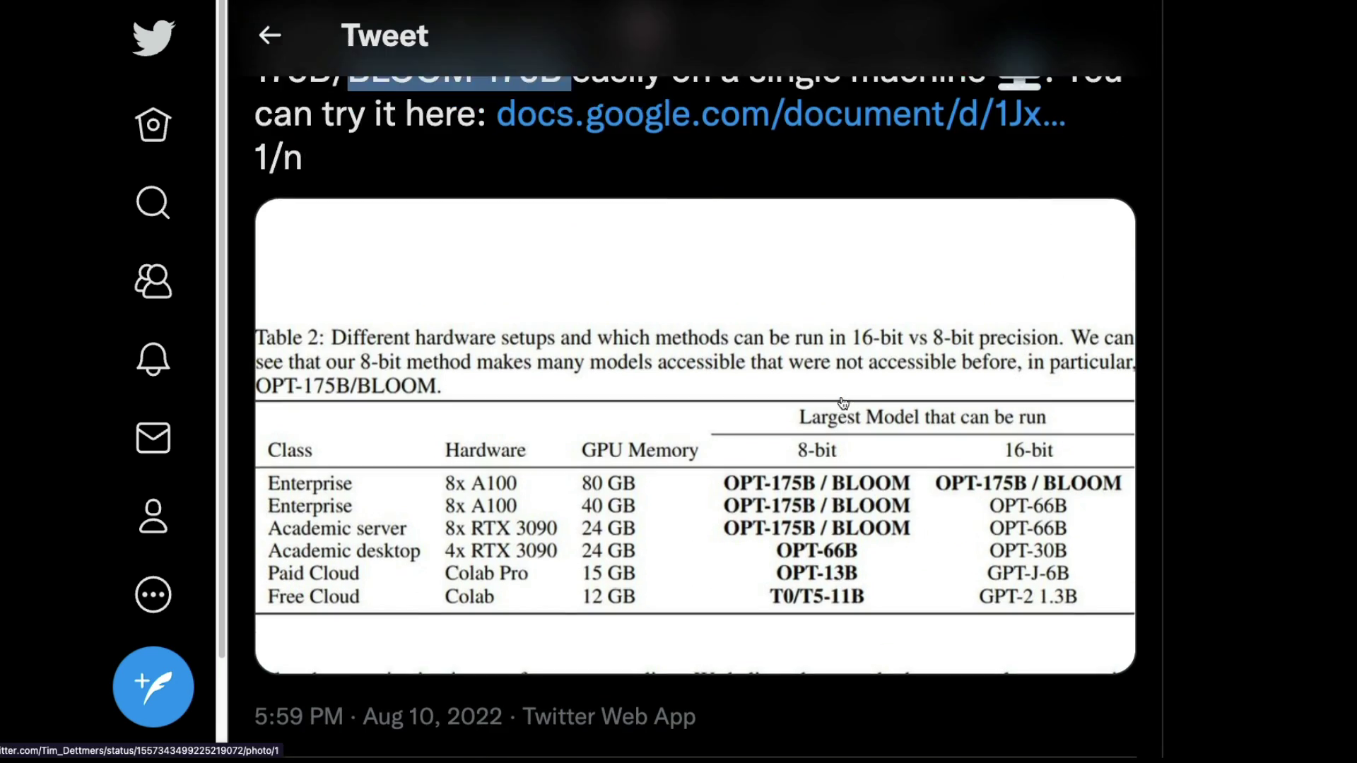
{"action": "scroll", "coordinate": [845, 404], "scroll_direction": "up", "scroll_amount": 1}
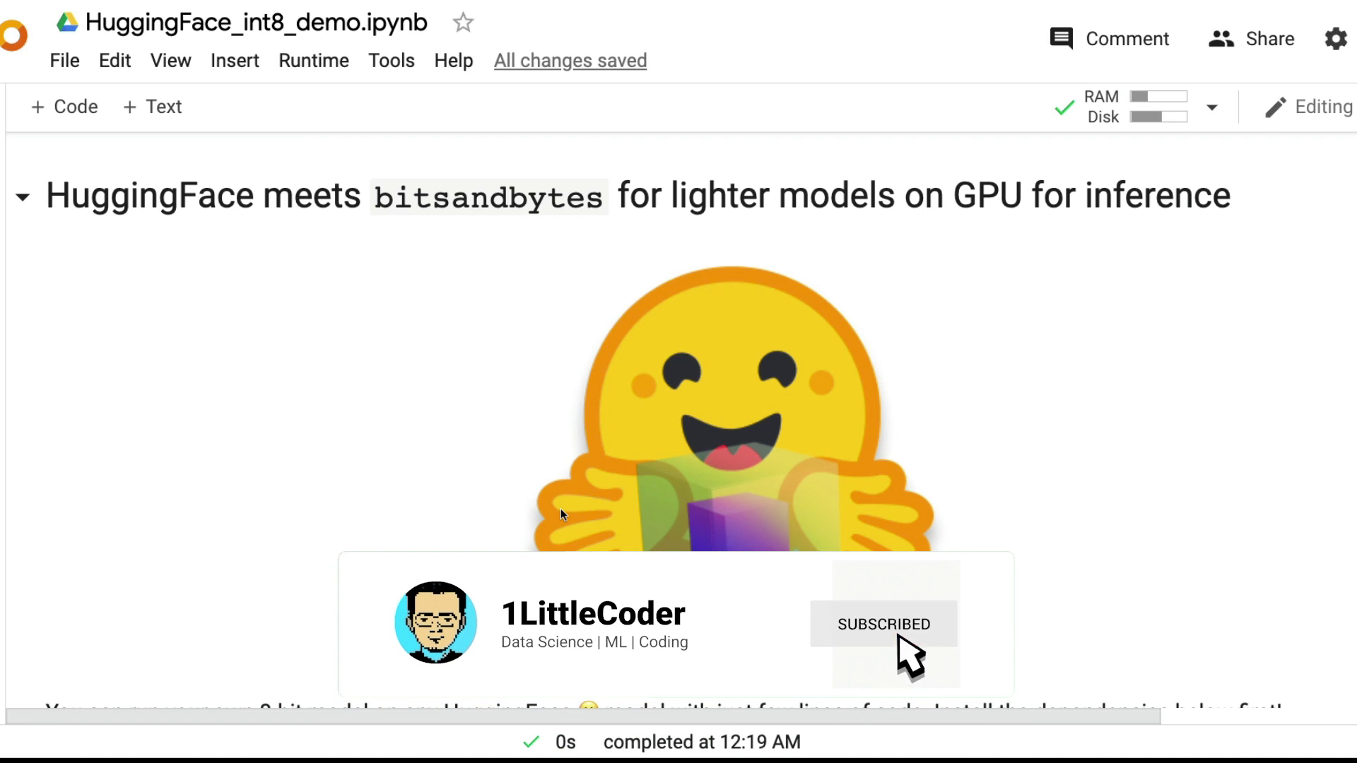
{"action": "scroll", "coordinate": [561, 513], "scroll_direction": "down", "scroll_amount": 5}
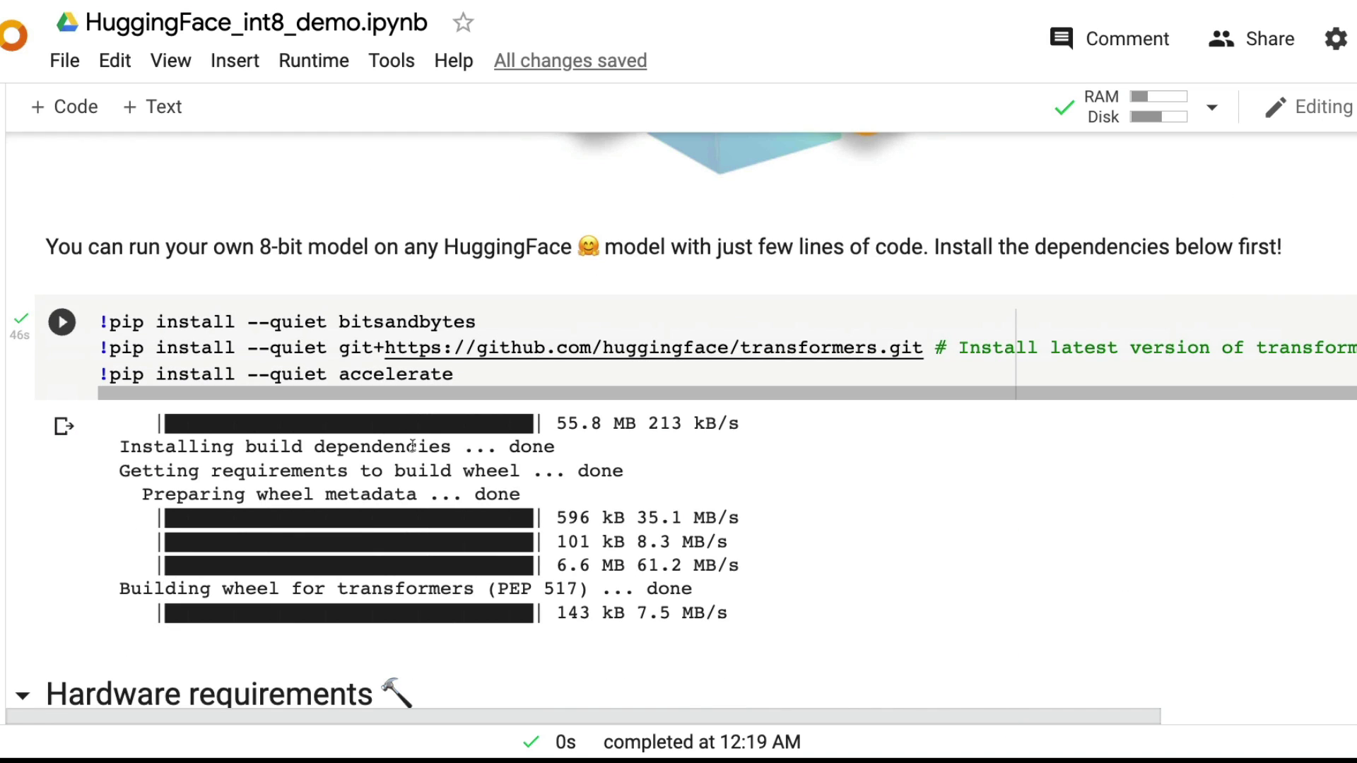
{"action": "scroll", "coordinate": [502, 509], "scroll_direction": "down", "scroll_amount": 1}
{"action": "scroll", "coordinate": [502, 509], "scroll_direction": "down", "scroll_amount": 1}
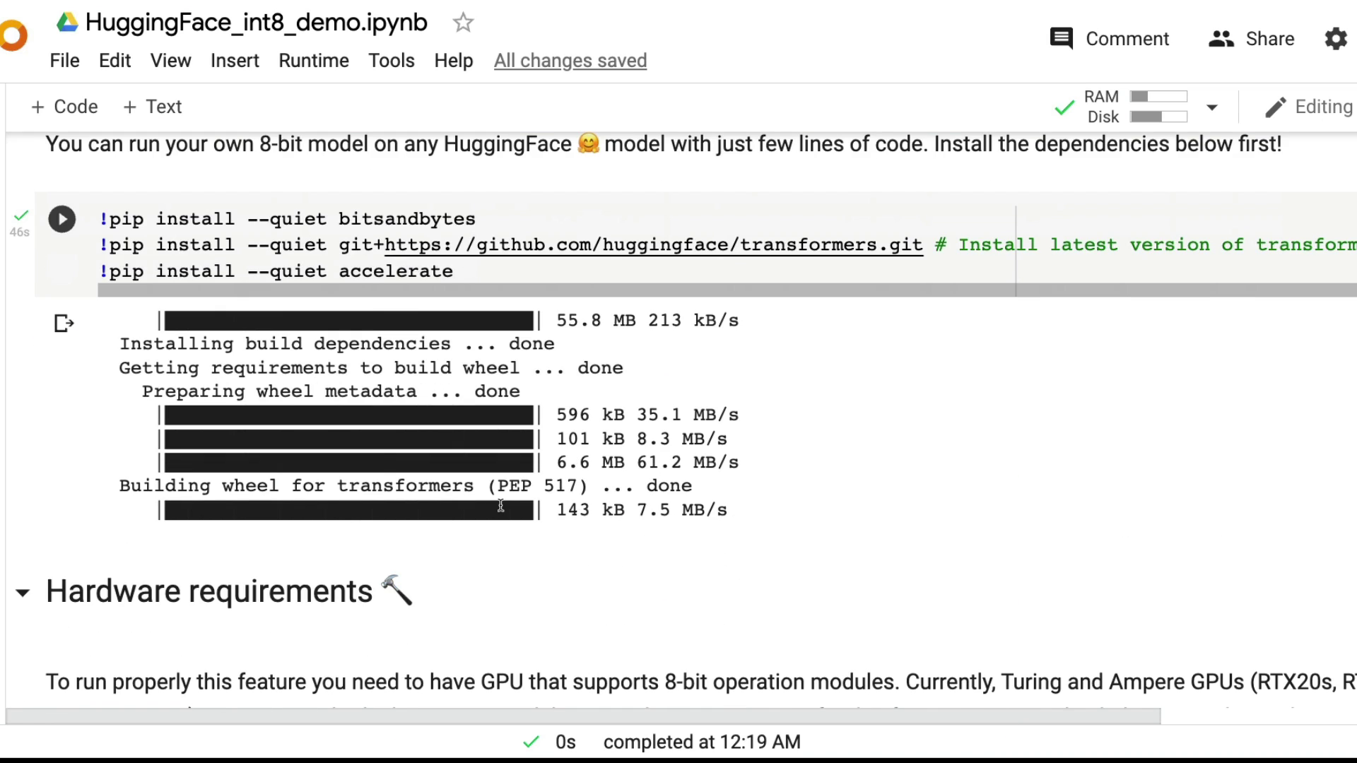
{"action": "scroll", "coordinate": [502, 507], "scroll_direction": "down", "scroll_amount": 4}
{"action": "scroll", "coordinate": [502, 507], "scroll_direction": "down", "scroll_amount": 1}
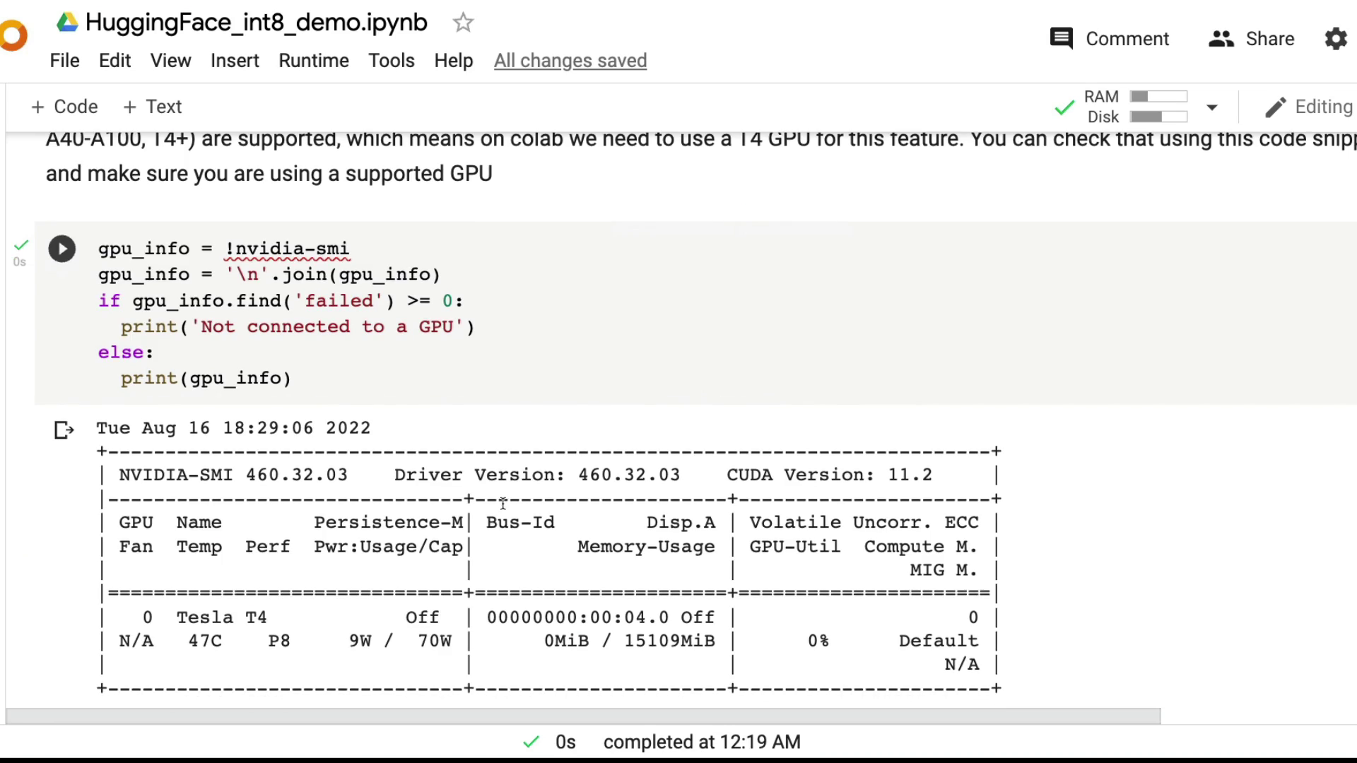
{"action": "scroll", "coordinate": [502, 507], "scroll_direction": "down", "scroll_amount": 5}
{"action": "scroll", "coordinate": [396, 445], "scroll_direction": "up", "scroll_amount": 3}
{"action": "scroll", "coordinate": [395, 445], "scroll_direction": "down", "scroll_amount": 4}
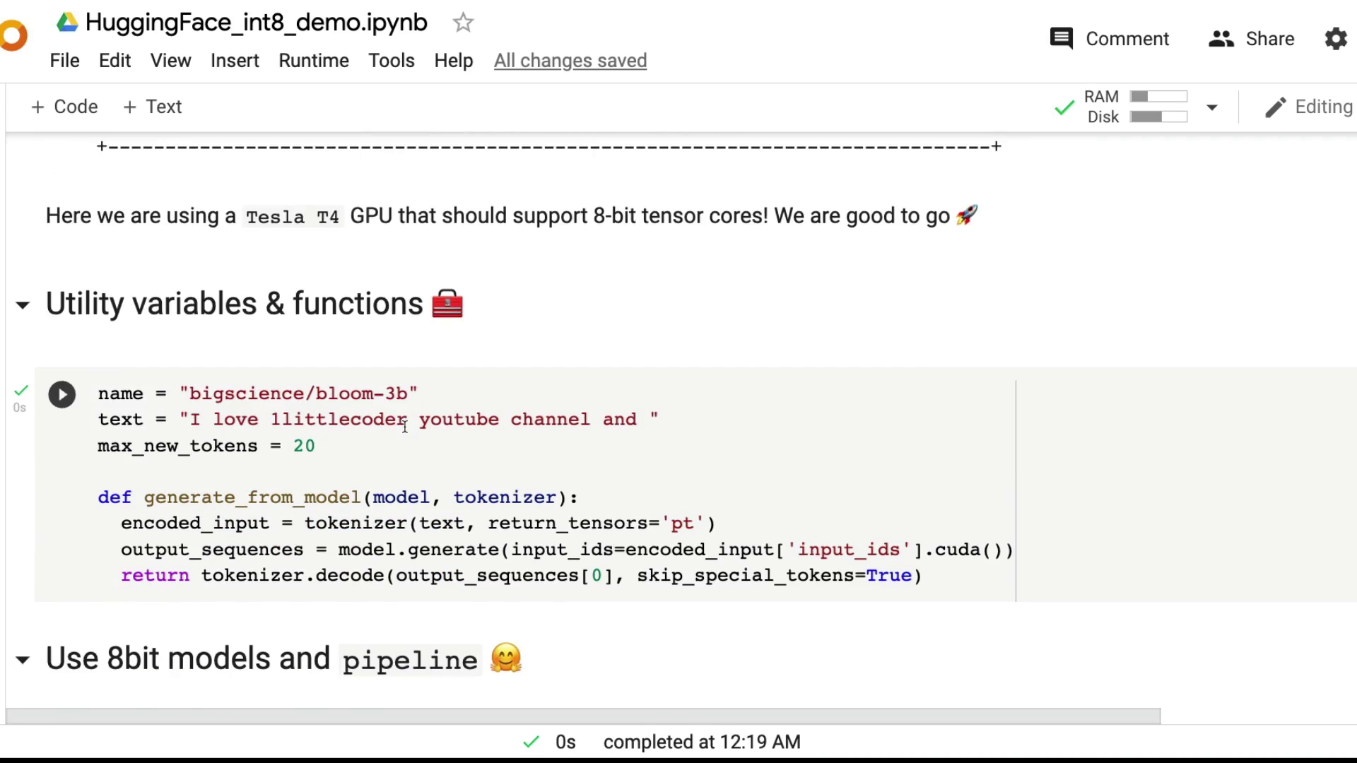
{"action": "scroll", "coordinate": [392, 427], "scroll_direction": "down", "scroll_amount": 2}
{"action": "scroll", "coordinate": [389, 414], "scroll_direction": "down", "scroll_amount": 4}
{"action": "scroll", "coordinate": [298, 407], "scroll_direction": "down", "scroll_amount": 2}
{"action": "scroll", "coordinate": [298, 407], "scroll_direction": "up", "scroll_amount": 4}
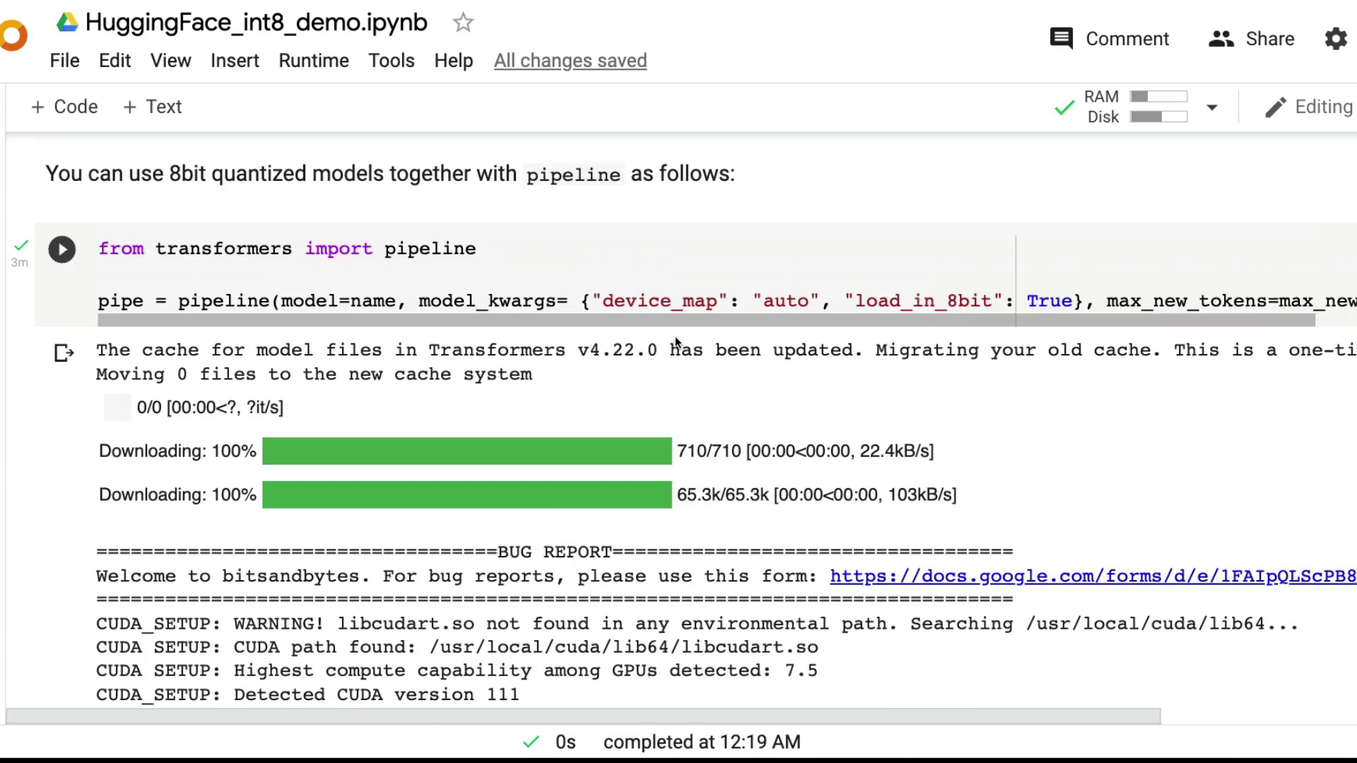
{"action": "mouse_move", "coordinate": [802, 334]}
{"action": "left_mouse_down"}
{"action": "mouse_move", "coordinate": [883, 334]}
{"action": "mouse_move", "coordinate": [569, 344]}
{"action": "left_mouse_up"}
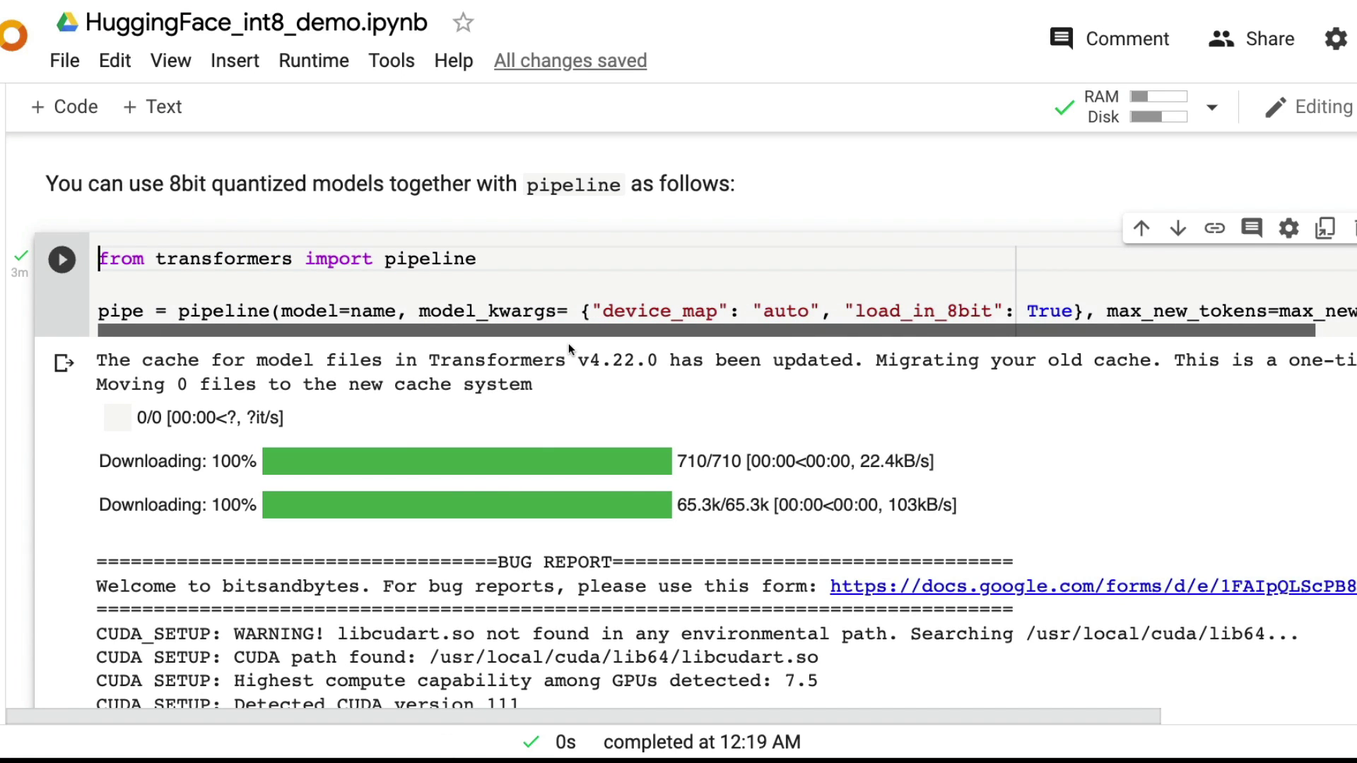
{"action": "scroll", "coordinate": [573, 351], "scroll_direction": "down", "scroll_amount": 5}
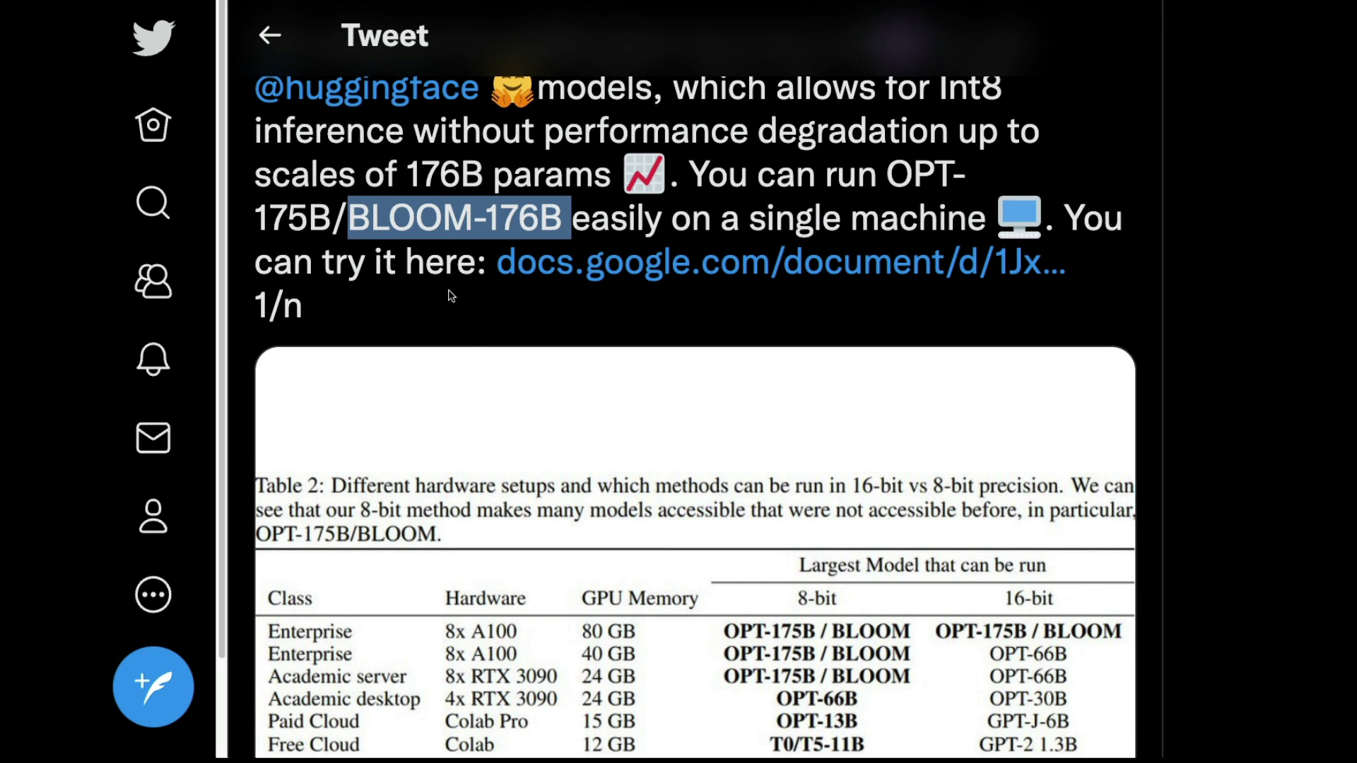
{"action": "scroll", "coordinate": [667, 561], "scroll_direction": "up", "scroll_amount": 2}
{"action": "scroll", "coordinate": [678, 551], "scroll_direction": "down", "scroll_amount": 2}
{"action": "scroll", "coordinate": [678, 551], "scroll_direction": "up", "scroll_amount": 2}
Read the BLOOM release tweet's replies on research details and GPU needs, then return to Colab
{"action": "left_click", "coordinate": [653, 314]}
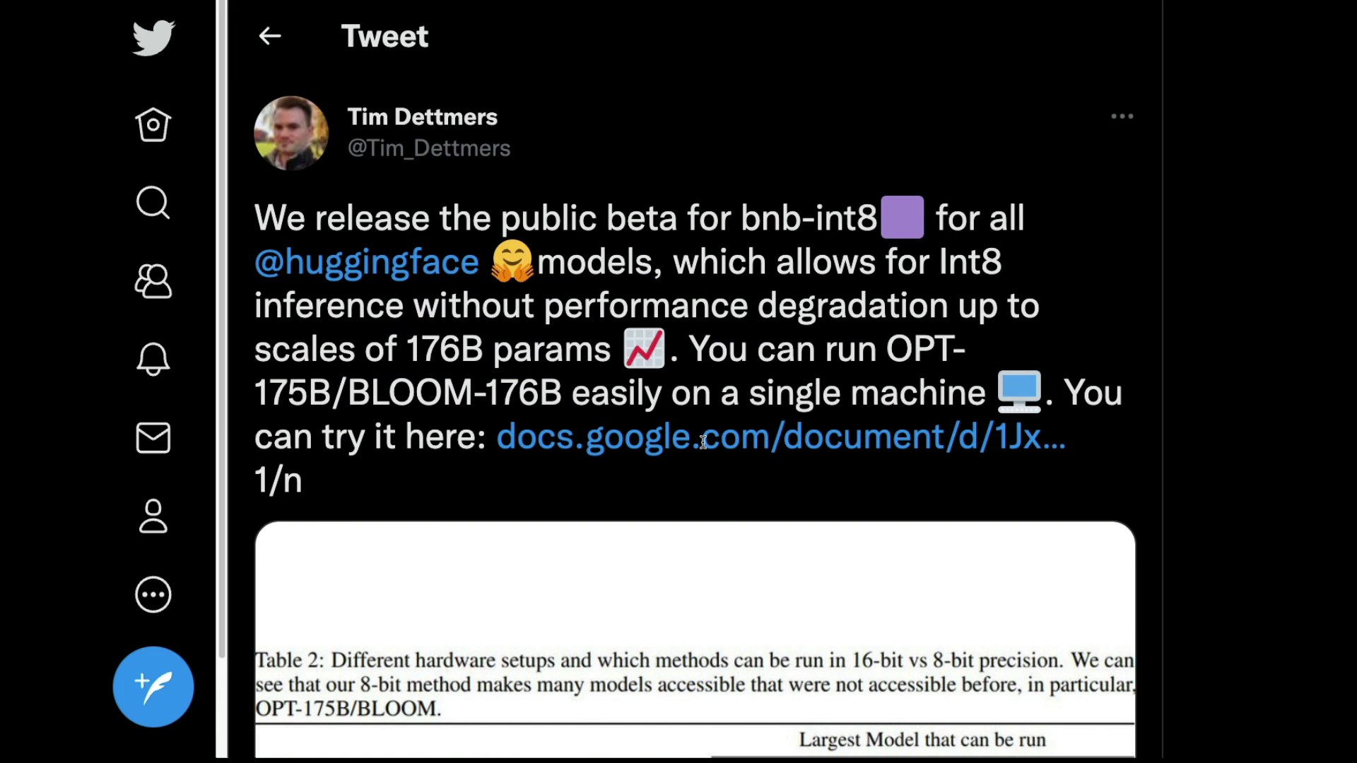
{"action": "scroll", "coordinate": [703, 439], "scroll_direction": "down", "scroll_amount": 3}
{"action": "scroll", "coordinate": [723, 528], "scroll_direction": "down", "scroll_amount": 5}
{"action": "scroll", "coordinate": [710, 514], "scroll_direction": "down", "scroll_amount": 2}
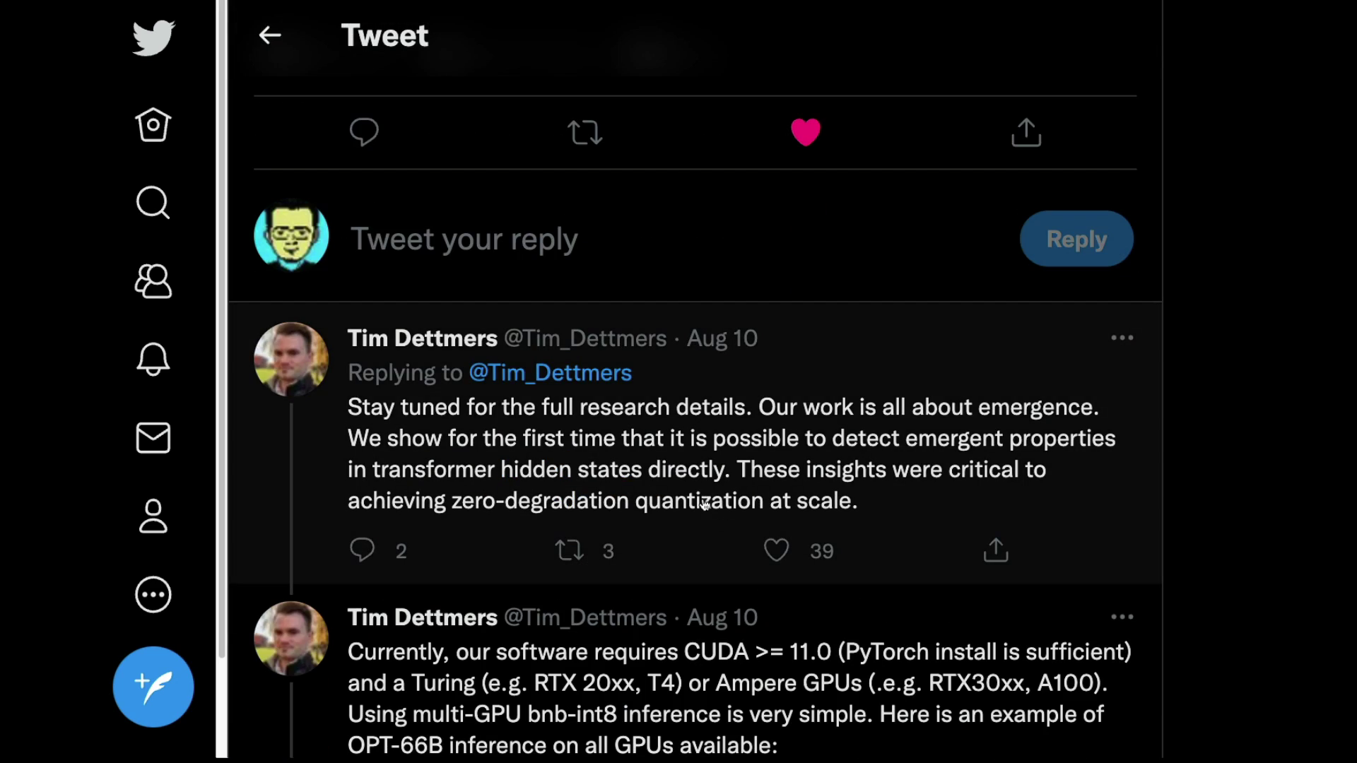
{"action": "scroll", "coordinate": [824, 436], "scroll_direction": "down", "scroll_amount": 1}
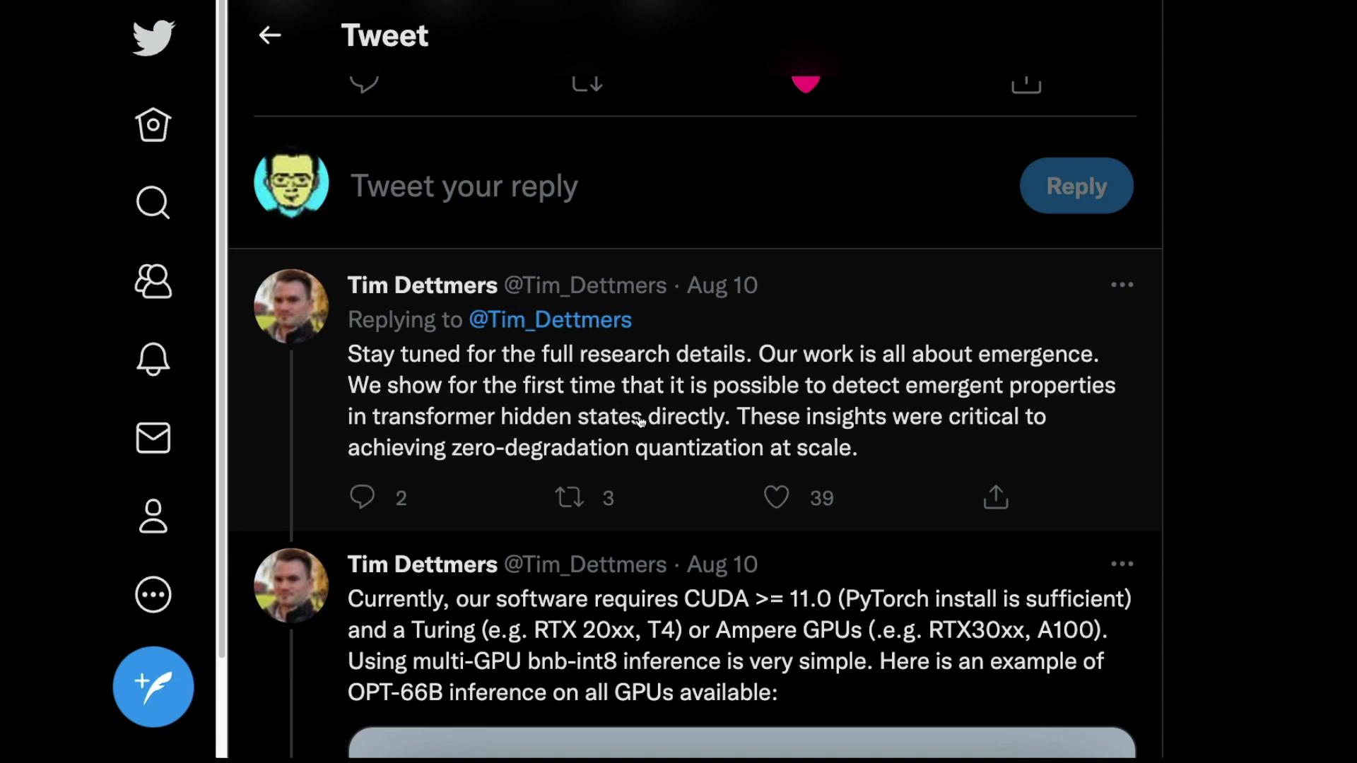
{"action": "scroll", "coordinate": [646, 381], "scroll_direction": "up", "scroll_amount": 4}
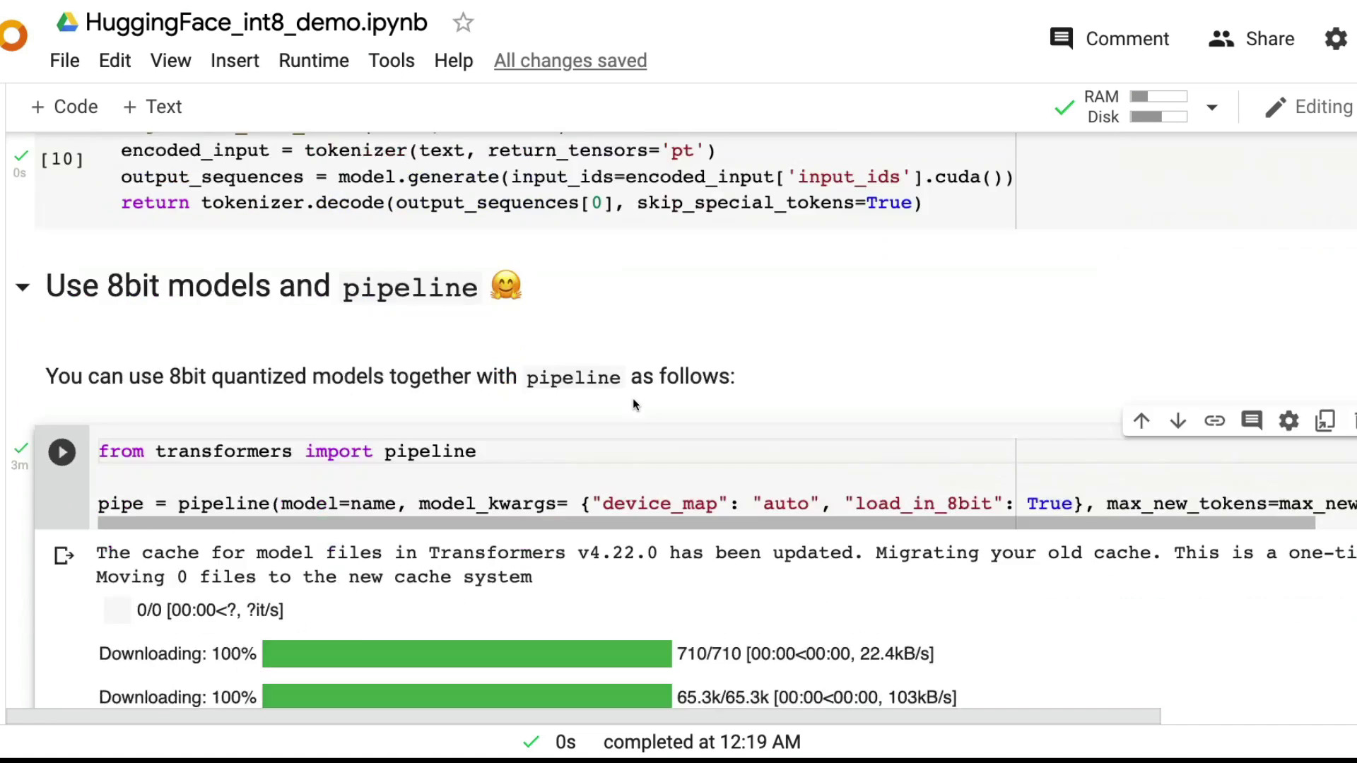
{"action": "scroll", "coordinate": [633, 397], "scroll_direction": "up", "scroll_amount": 3}
{"action": "scroll", "coordinate": [633, 398], "scroll_direction": "down", "scroll_amount": 2}
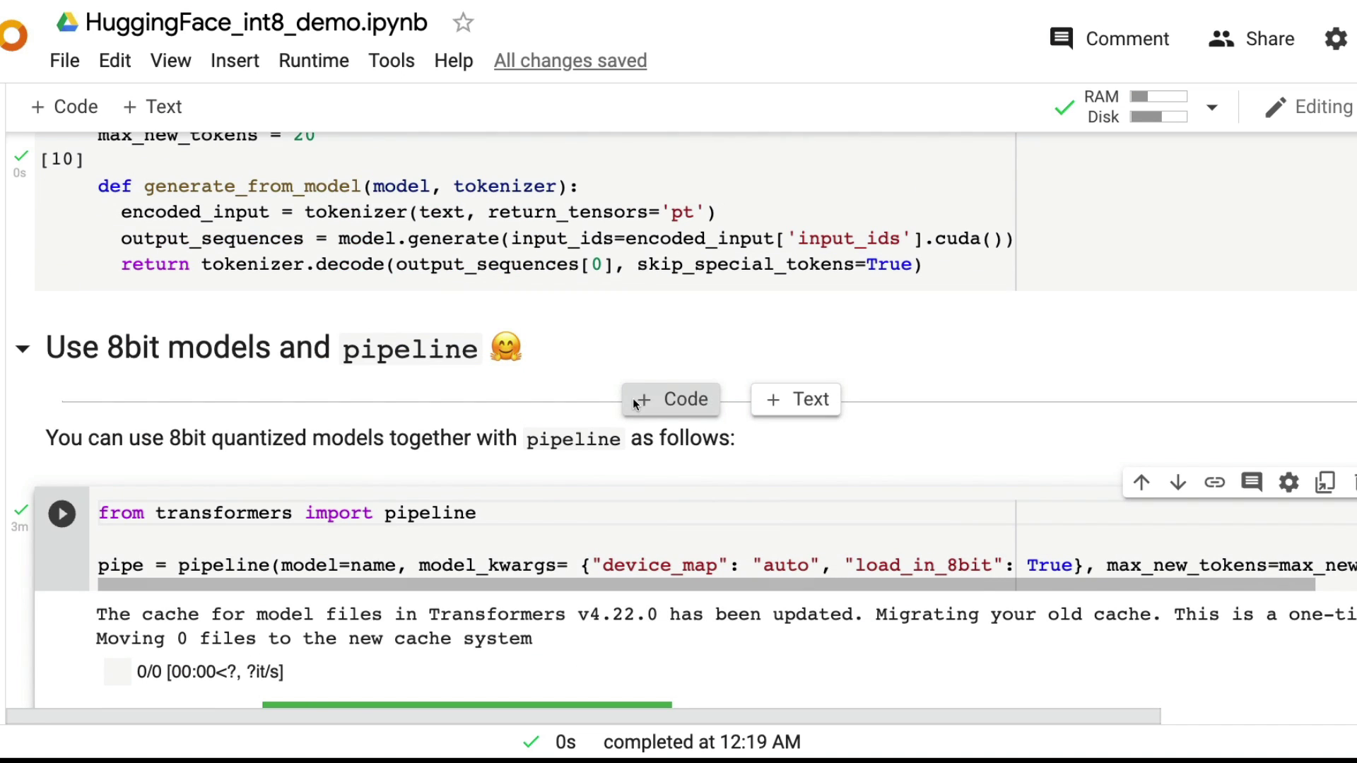